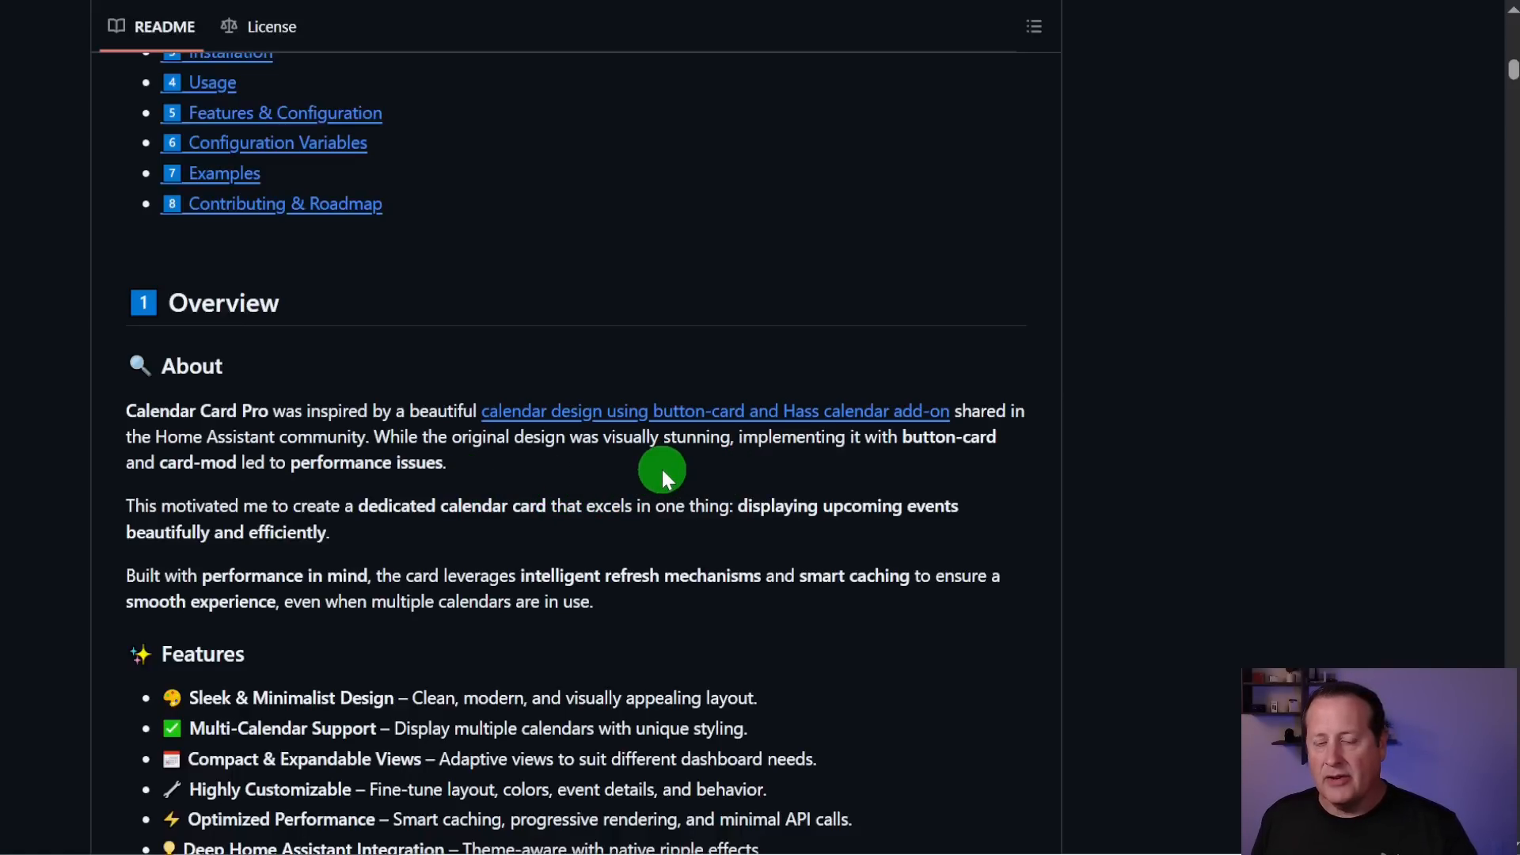
- Read the overview, features and dependencies sections of the Calendar Card Pro README
{"action": "scroll", "coordinate": [497, 538], "scroll_direction": "down", "scroll_amount": 3}
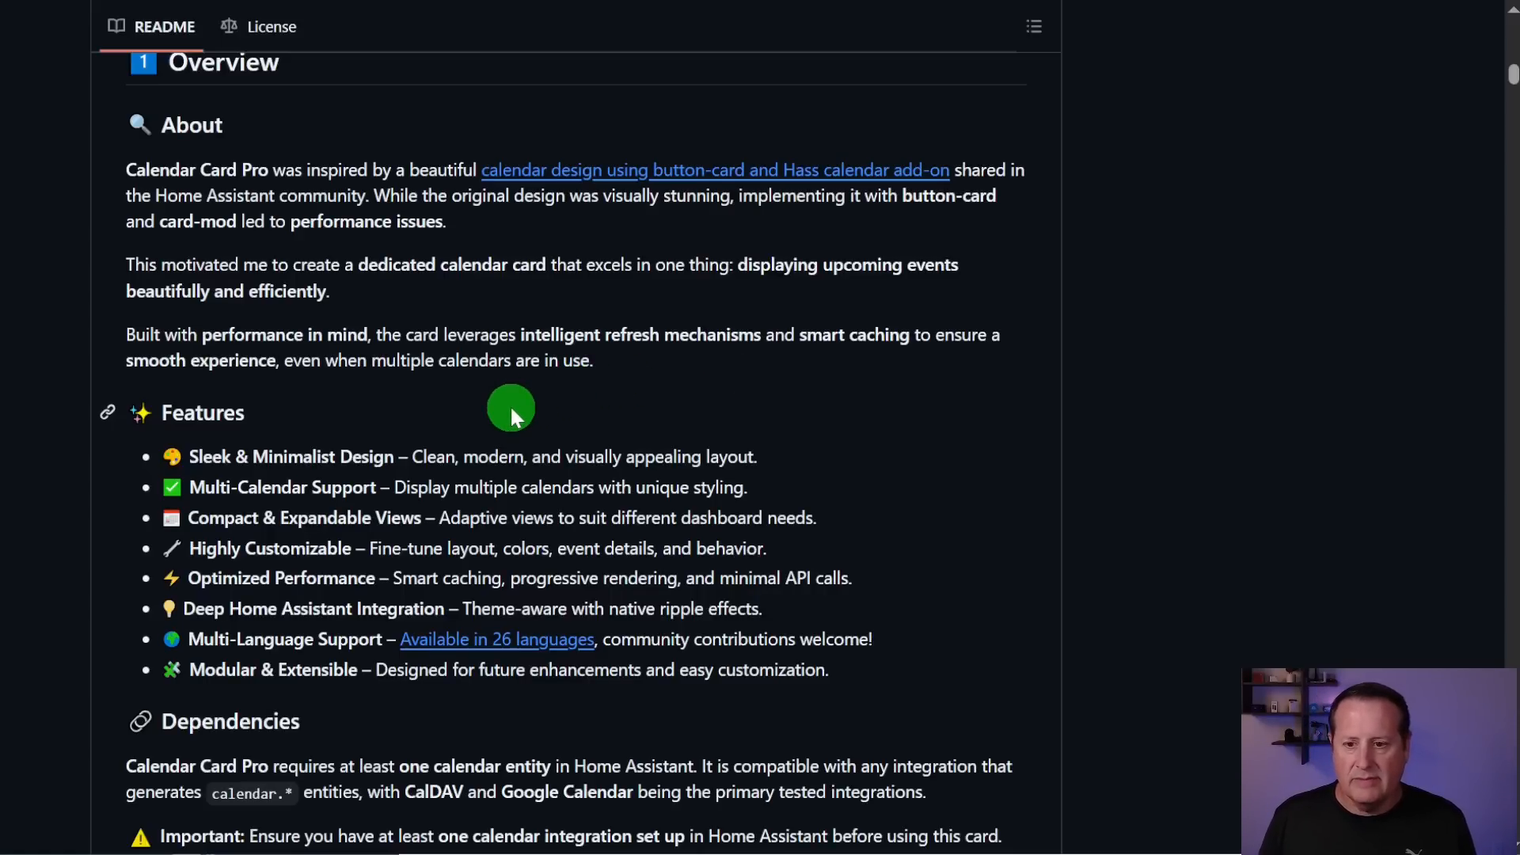
{"action": "key", "text": "ctrl+plus"}
{"action": "key", "text": "ctrl+plus"}
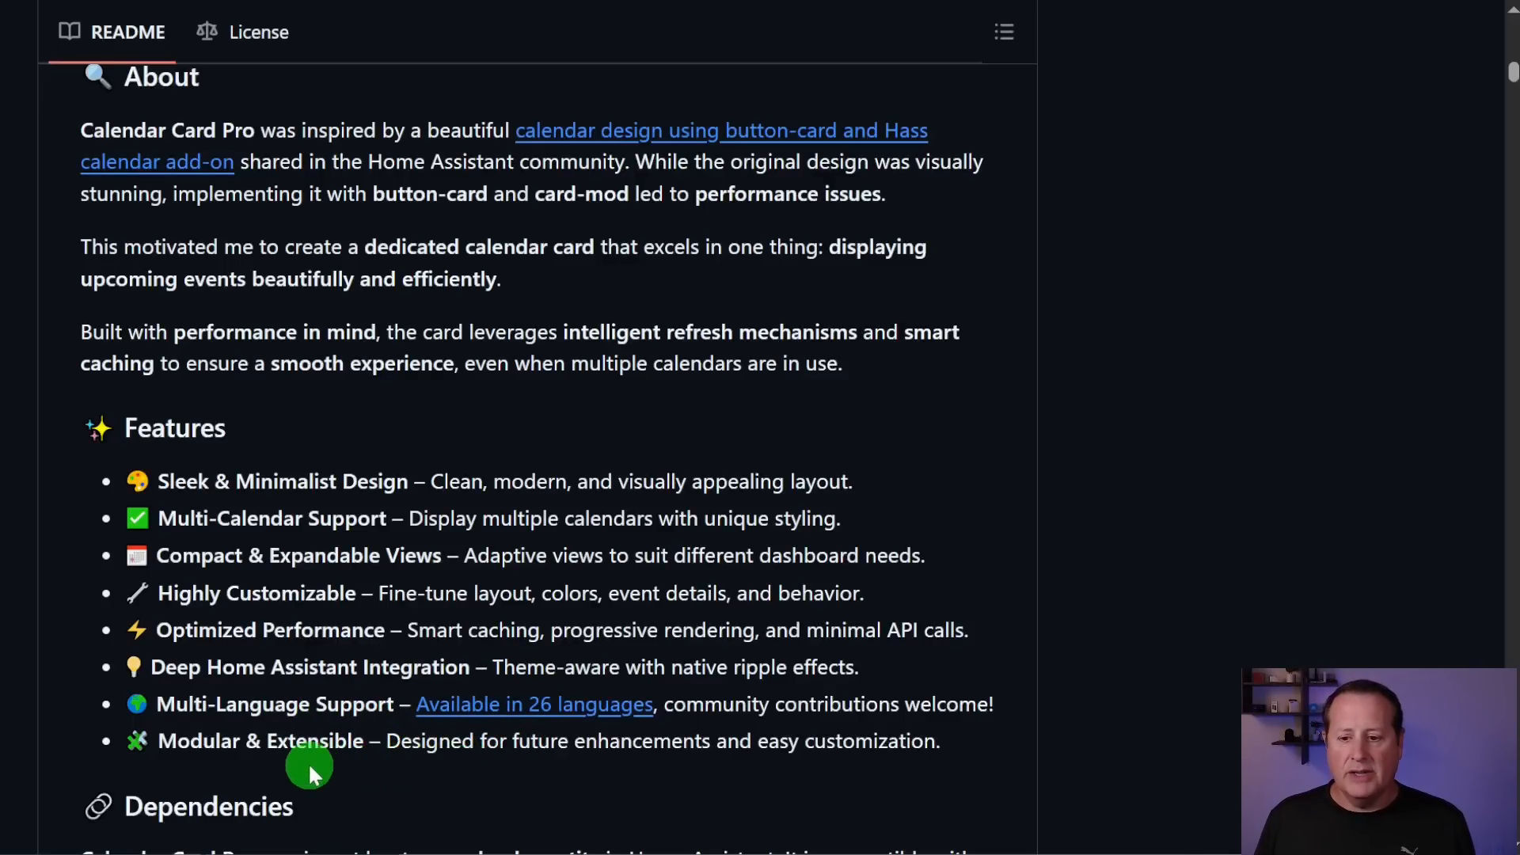
{"action": "scroll", "coordinate": [38, 634], "scroll_direction": "down", "scroll_amount": 3}
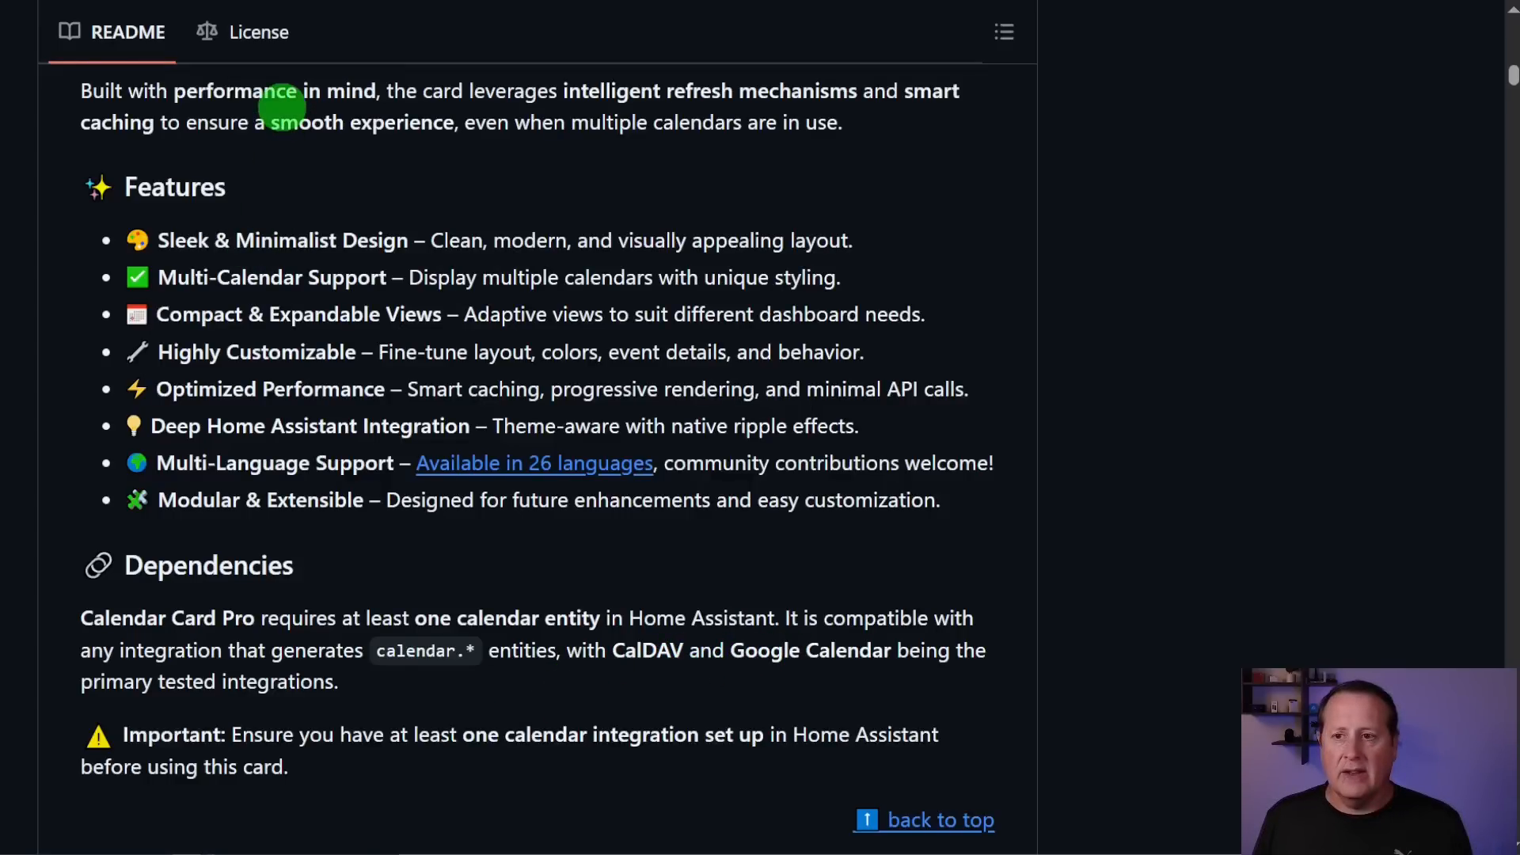
{"action": "scroll", "coordinate": [269, 206], "scroll_direction": "down", "scroll_amount": 1}
- Copy the repository URL for calendar-card-pro from the README's HACS installation steps
{"action": "scroll", "coordinate": [269, 206], "scroll_direction": "down", "scroll_amount": 20}
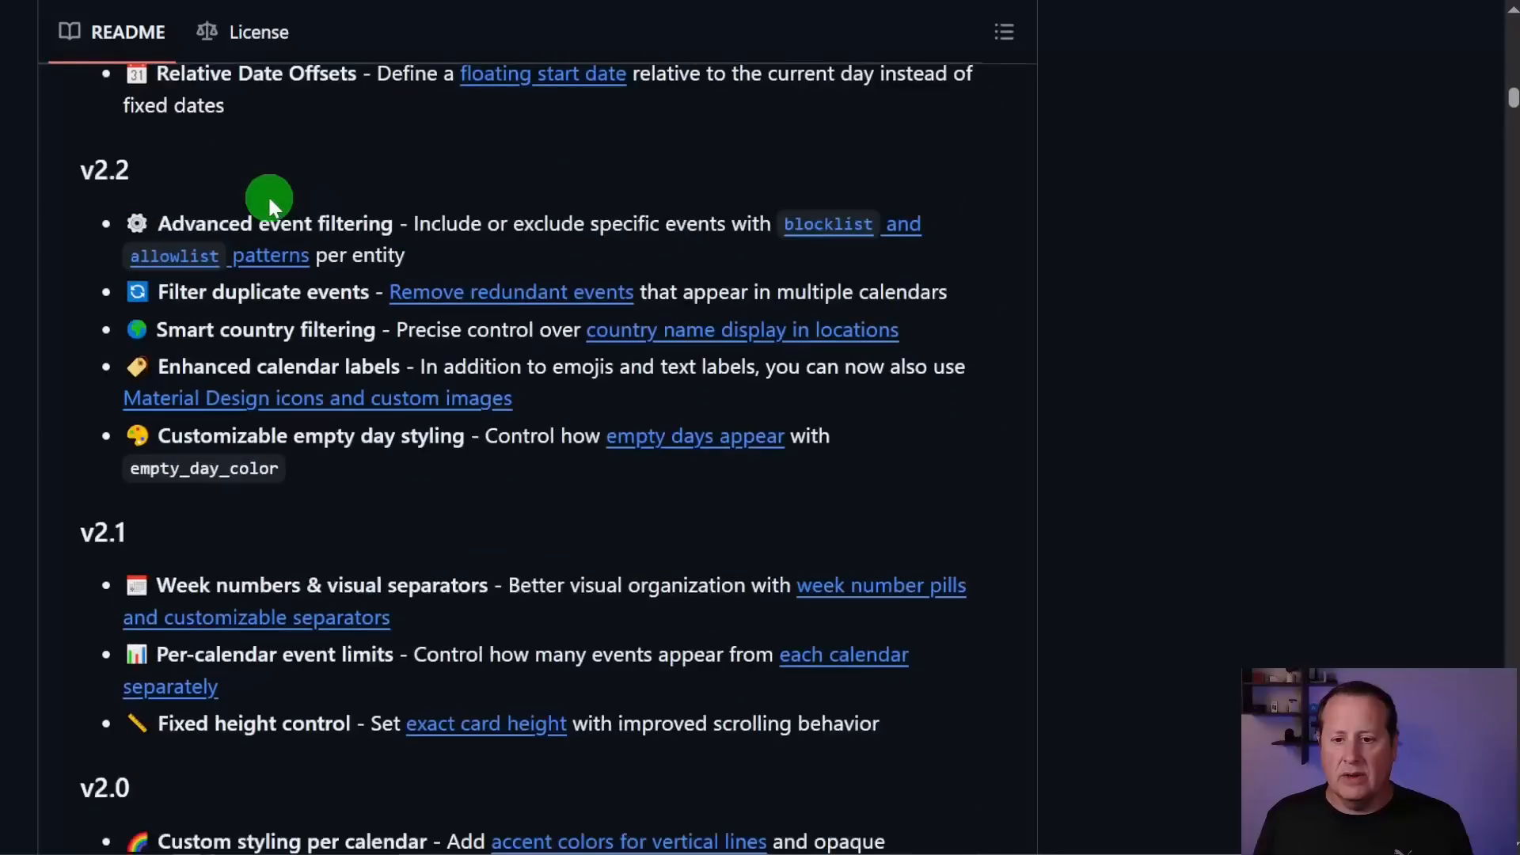
{"action": "scroll", "coordinate": [269, 206], "scroll_direction": "up", "scroll_amount": 3}
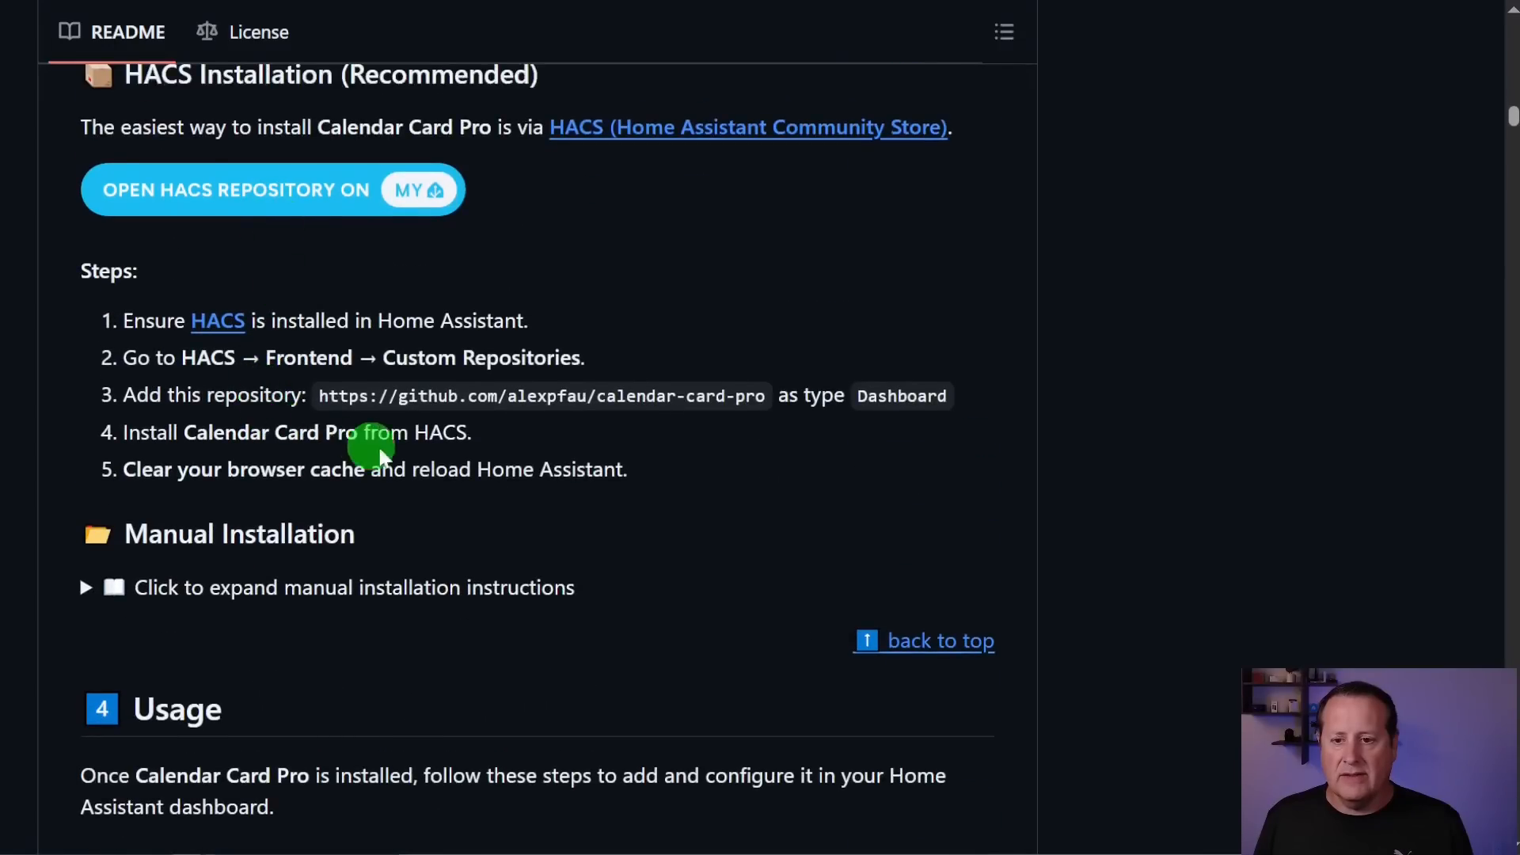
{"action": "left_click_drag", "start_coordinate": [319, 396], "coordinate": [764, 397]}
{"action": "key", "text": "ctrl+c"}
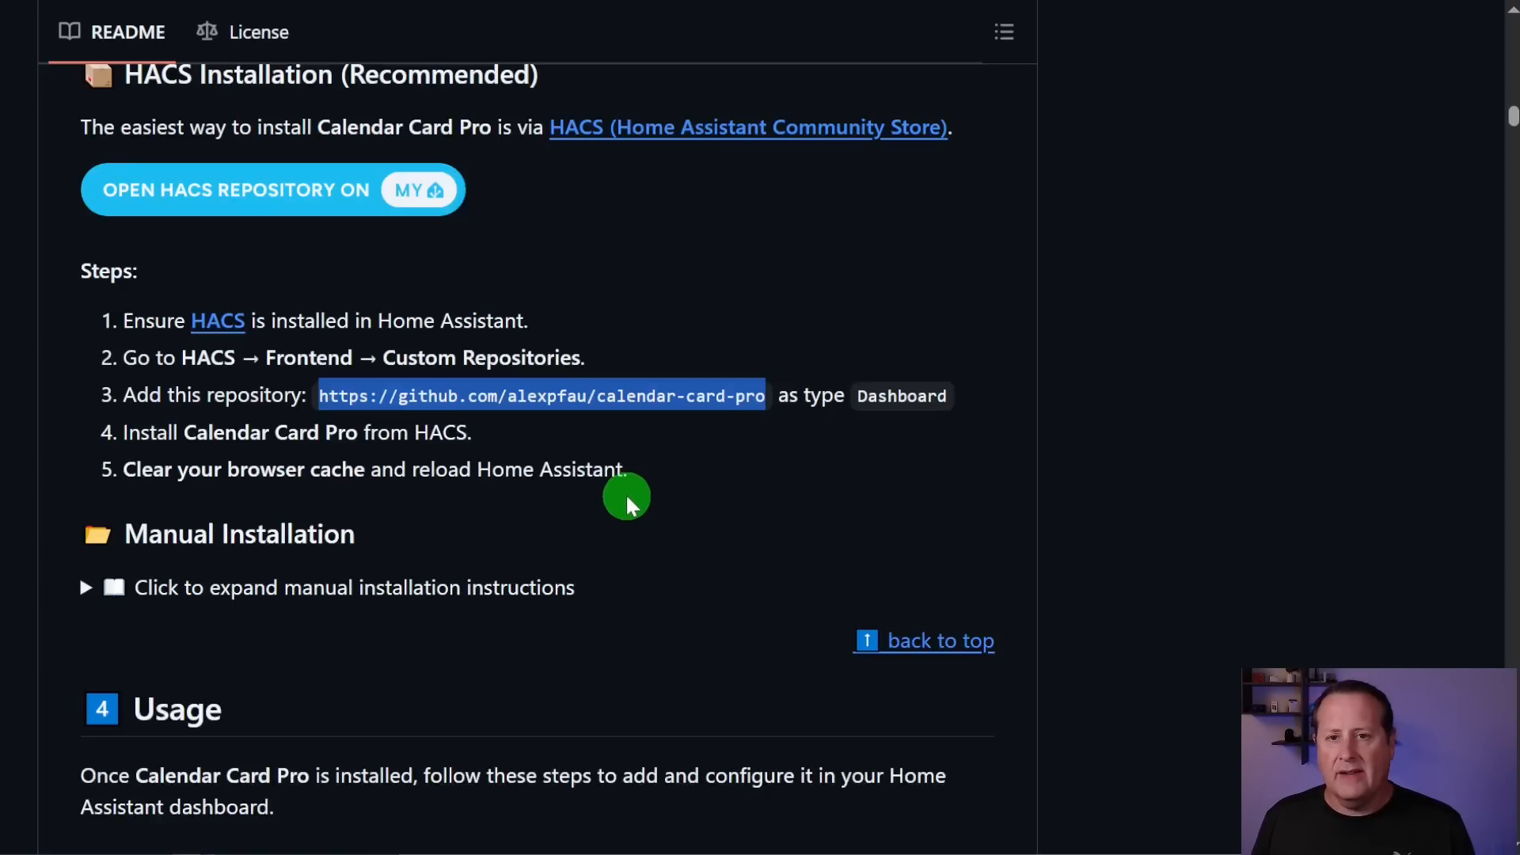
- Expand the README's manual installation instructions and review them alongside the HACS installation section
{"action": "scroll", "coordinate": [626, 497], "scroll_direction": "up", "scroll_amount": 3}
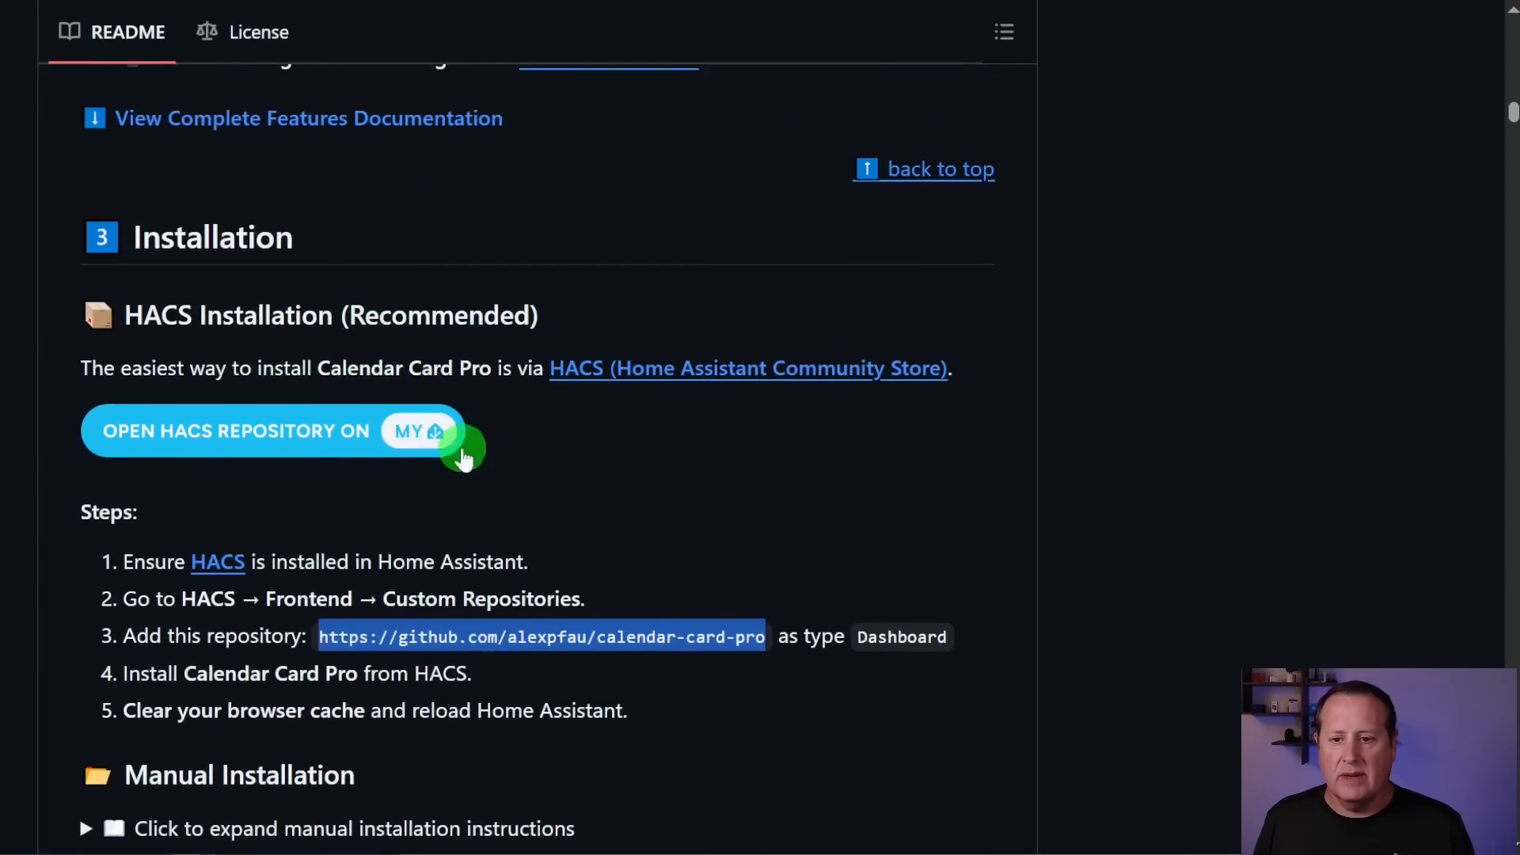
{"action": "scroll", "coordinate": [248, 550], "scroll_direction": "down", "scroll_amount": 3}
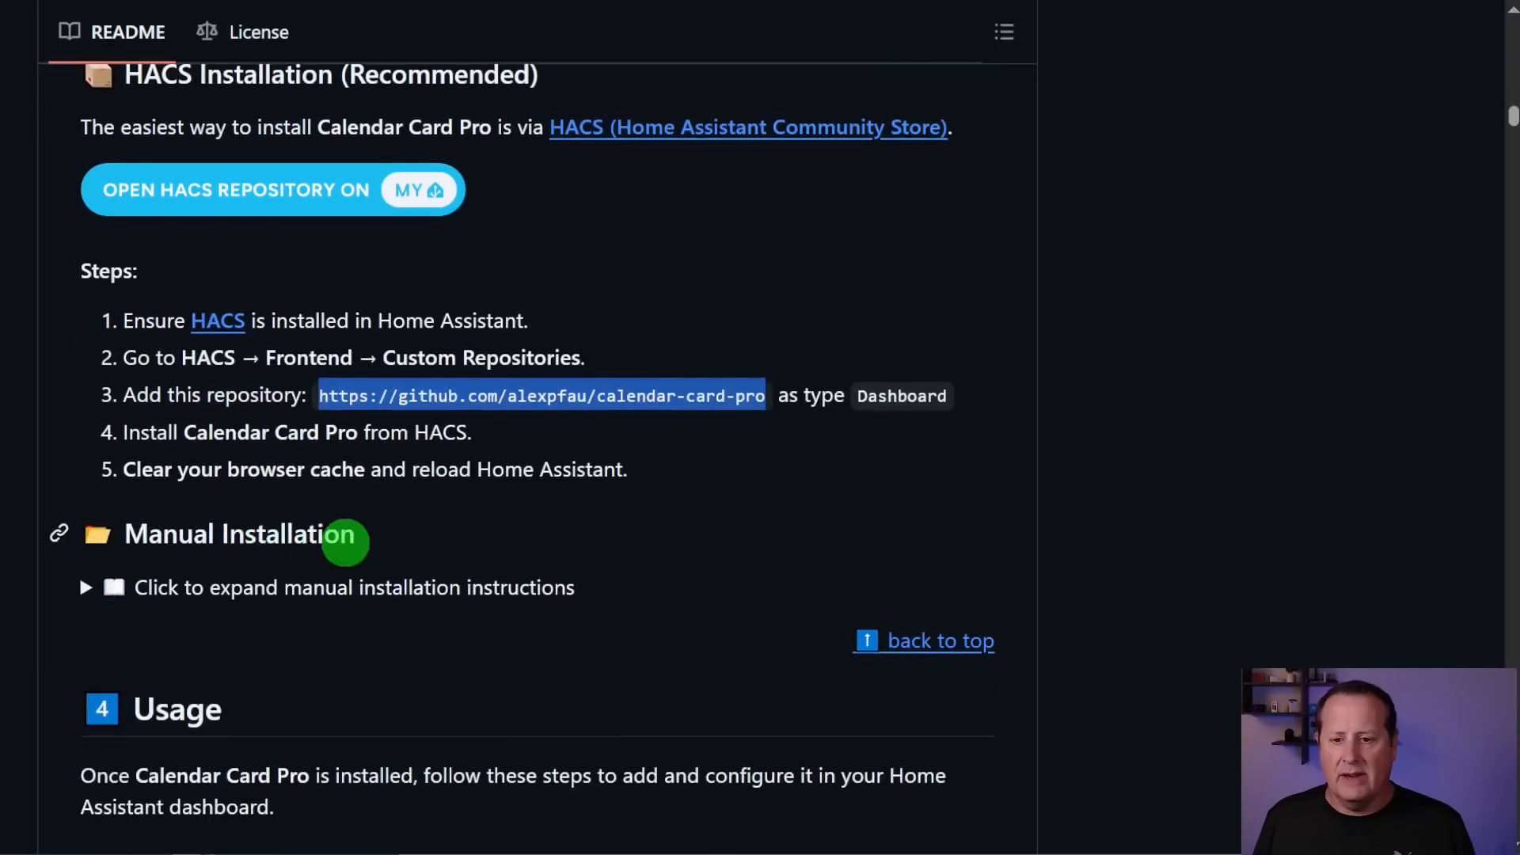
{"action": "left_click", "coordinate": [86, 592]}
{"action": "scroll", "coordinate": [277, 548], "scroll_direction": "down", "scroll_amount": 9}
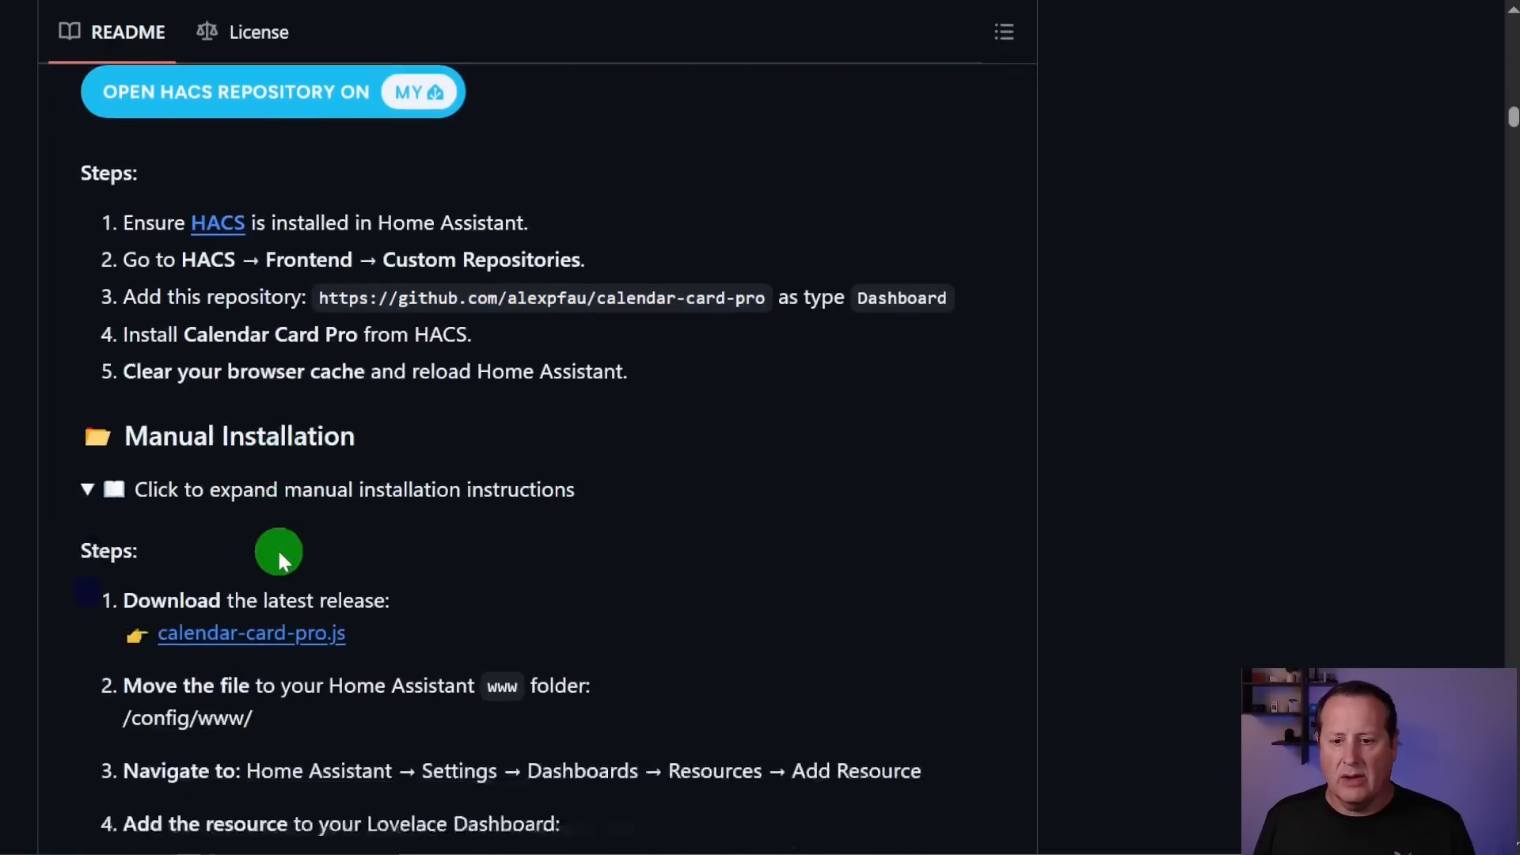
{"action": "scroll", "coordinate": [277, 548], "scroll_direction": "up", "scroll_amount": 9}
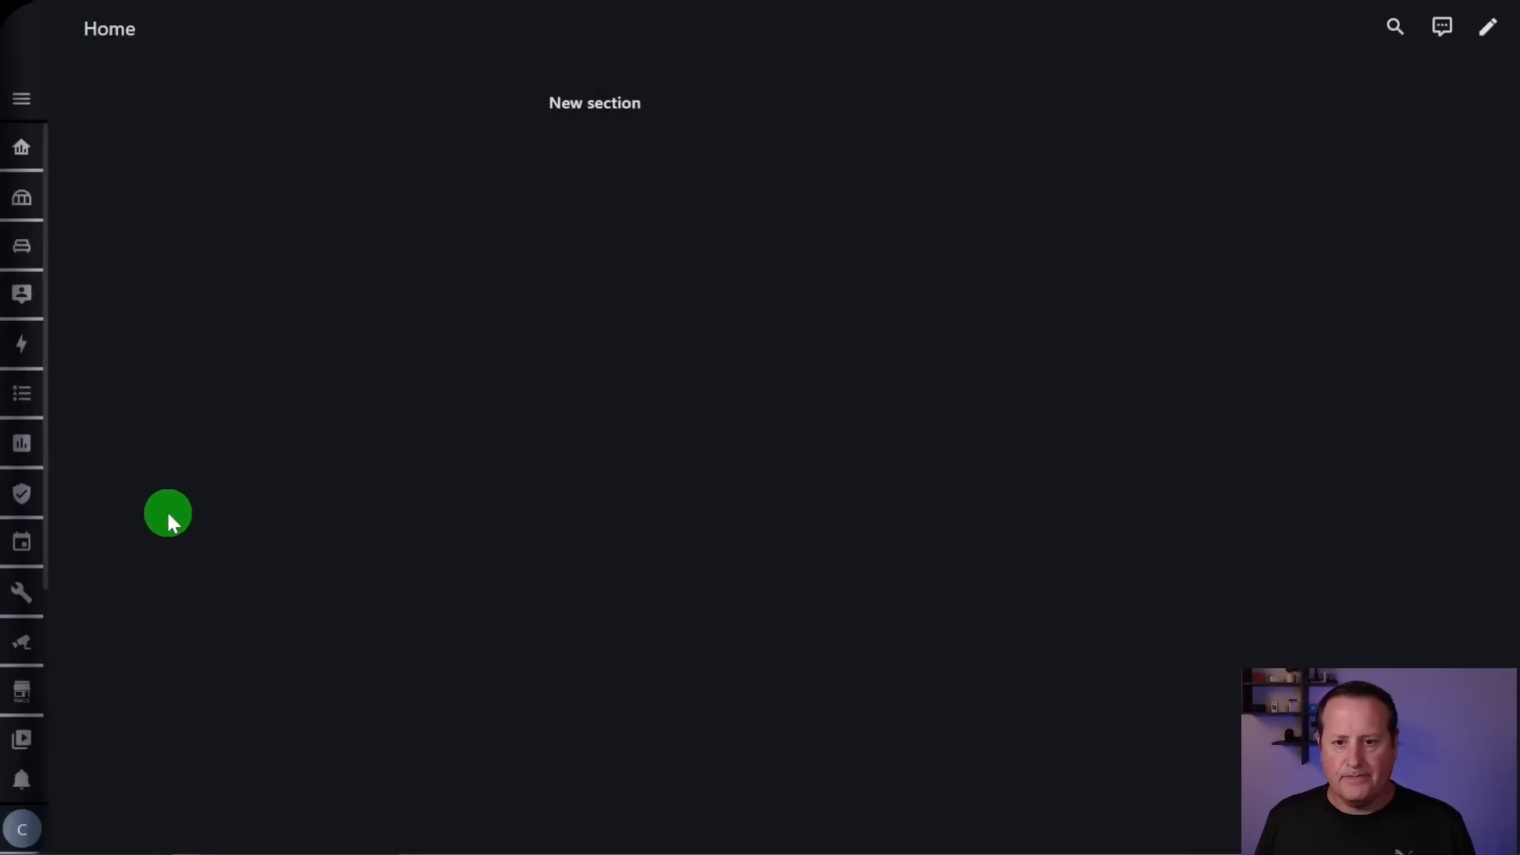
- Switch to Home Assistant and add the copied calendar-card-pro URL to HACS as a custom repository of type Dashboard
{"action": "left_click", "coordinate": [24, 697]}
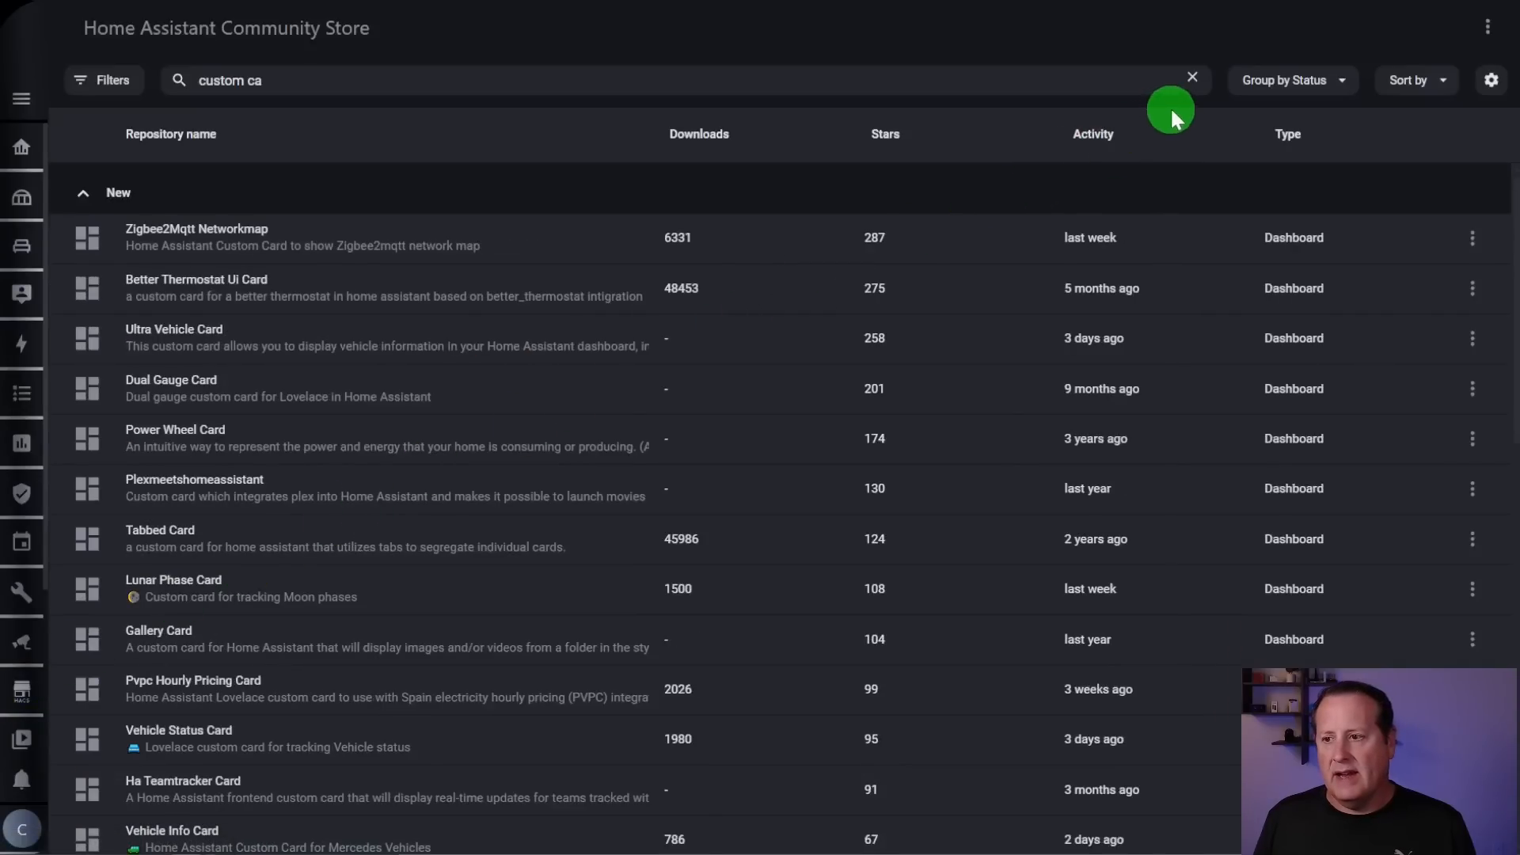
{"action": "left_click", "coordinate": [1488, 32]}
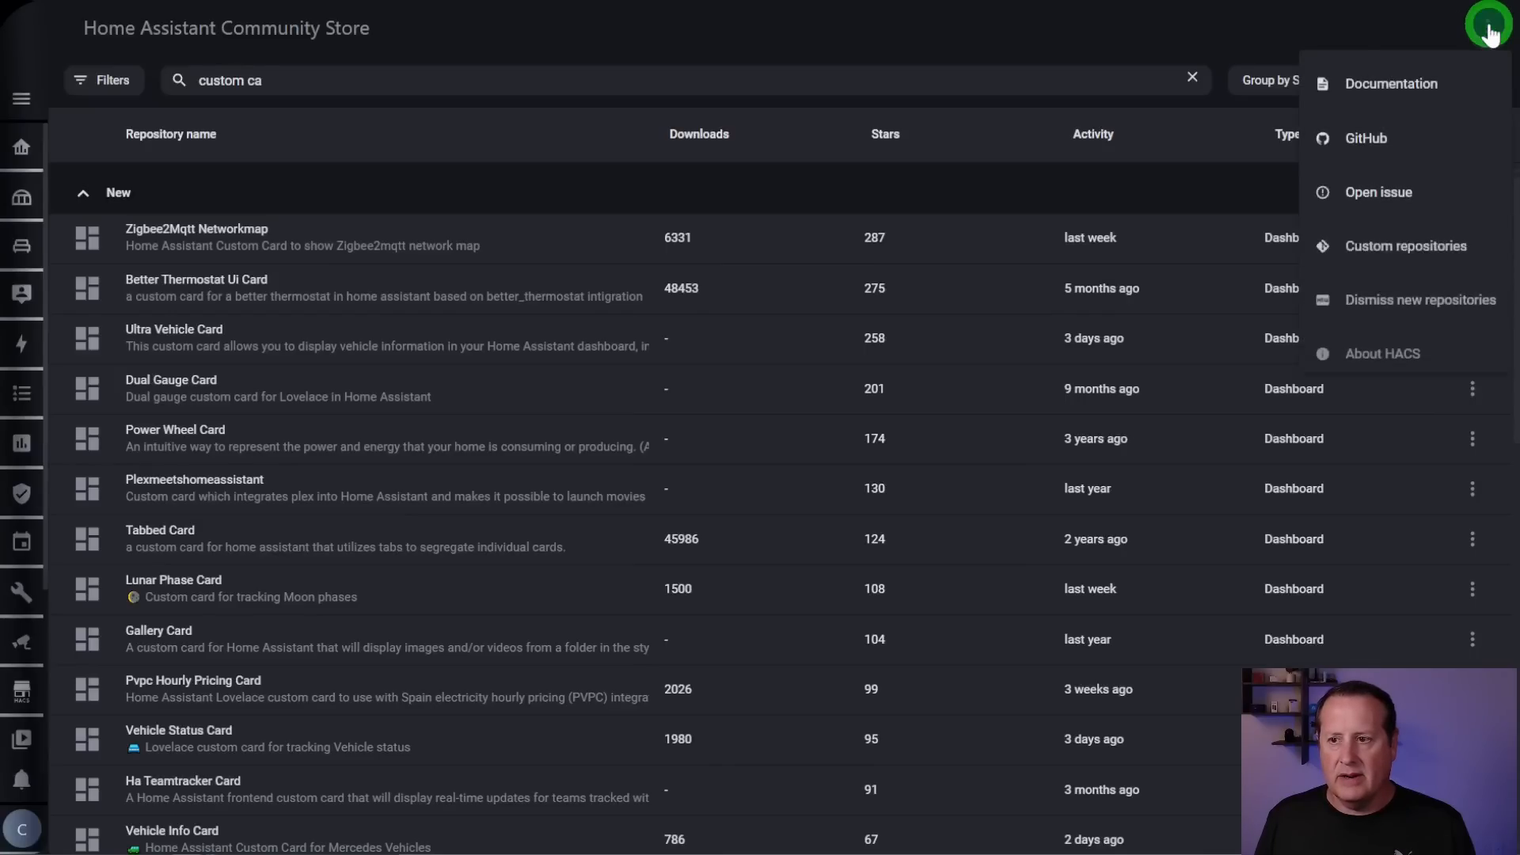
{"action": "key", "text": "ctrl+plus"}
{"action": "key", "text": "ctrl+plus"}
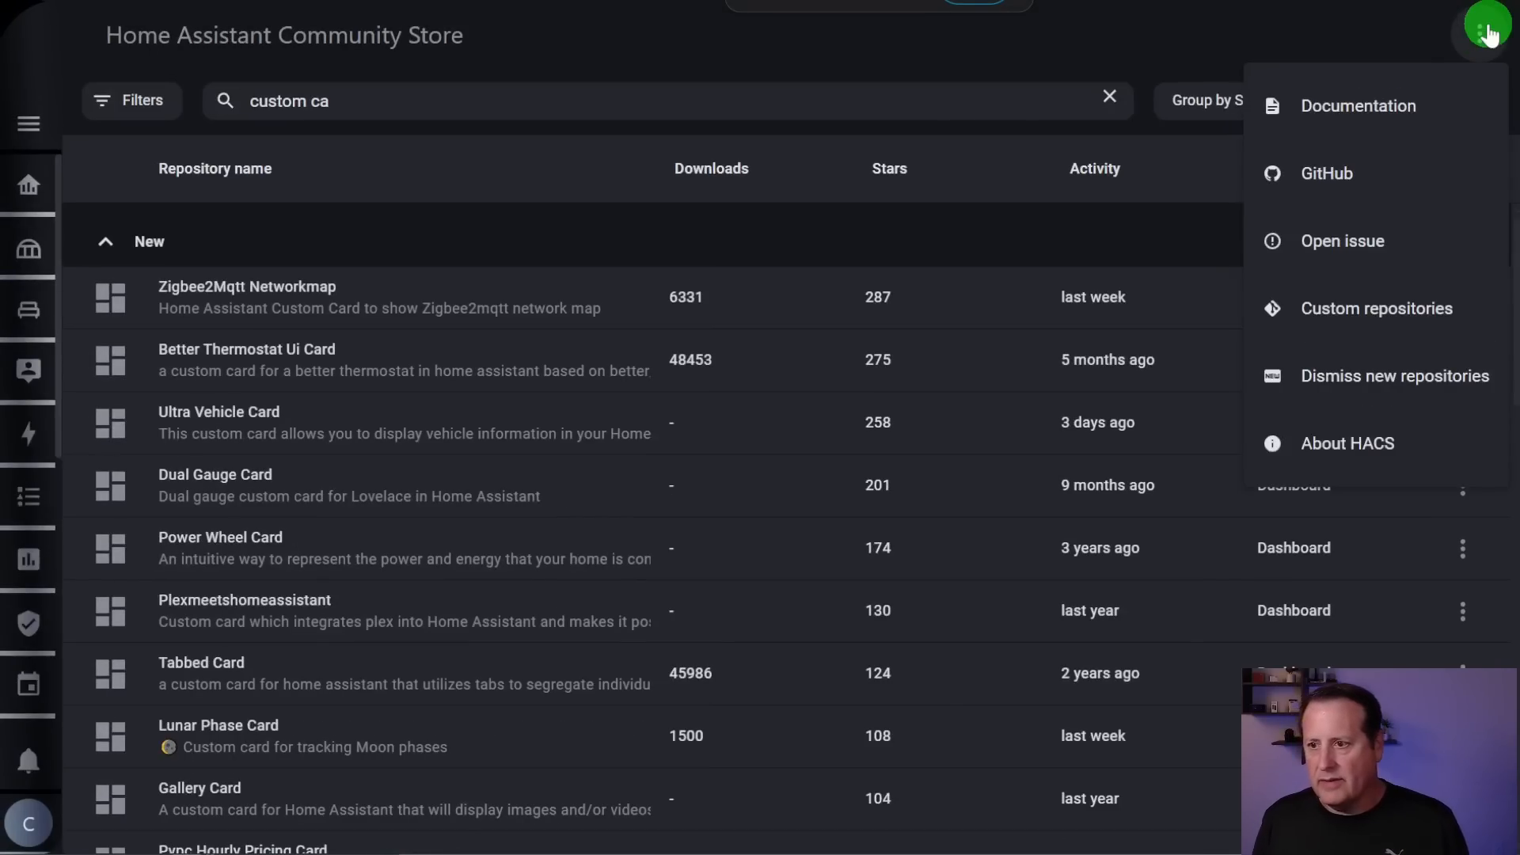
{"action": "left_click", "coordinate": [1359, 310]}
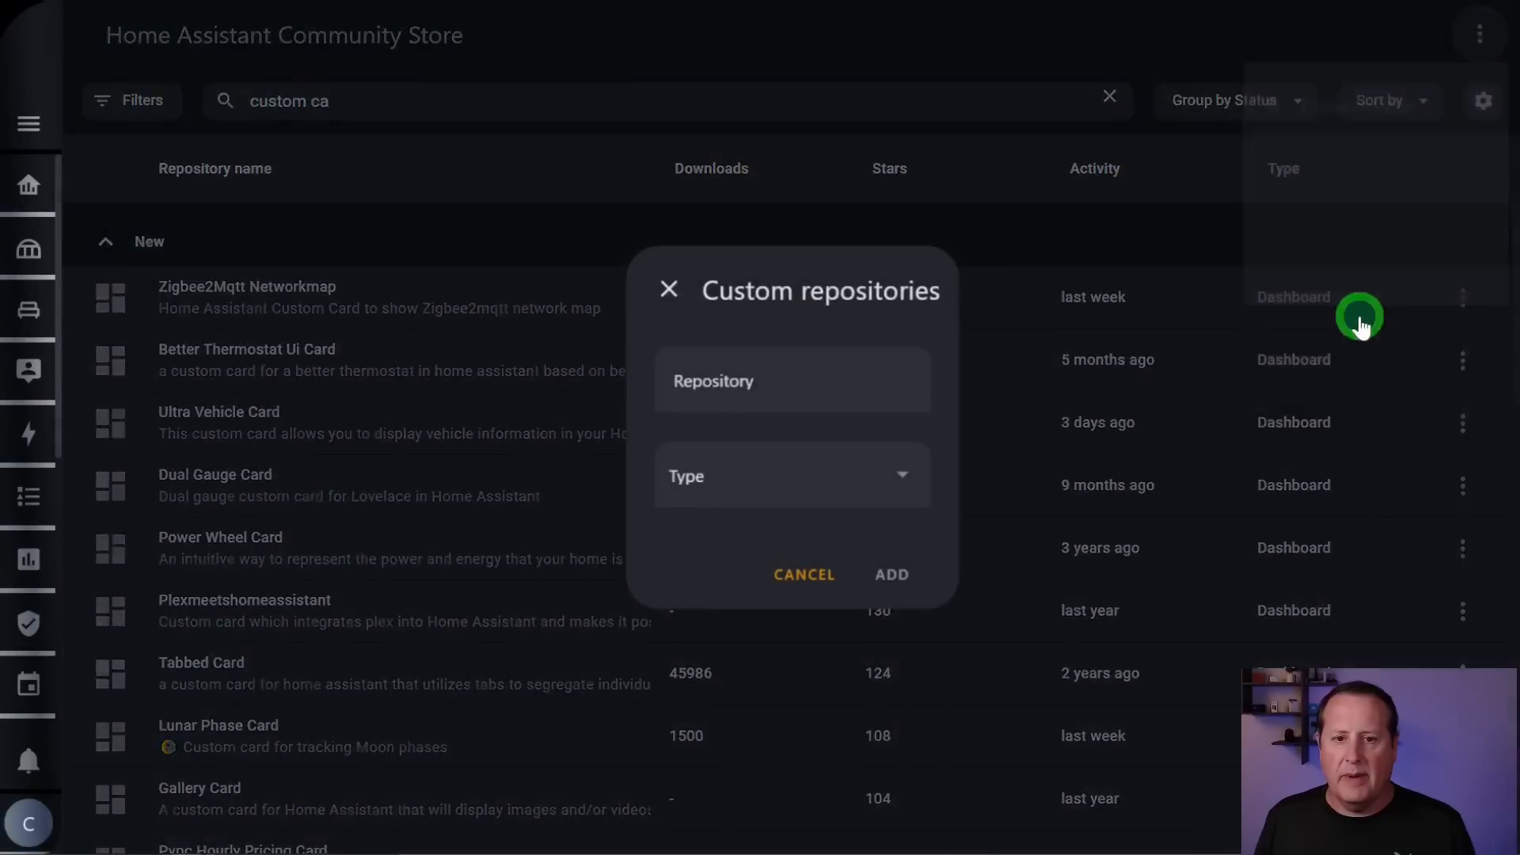
{"action": "key", "text": "ctrl+v"}
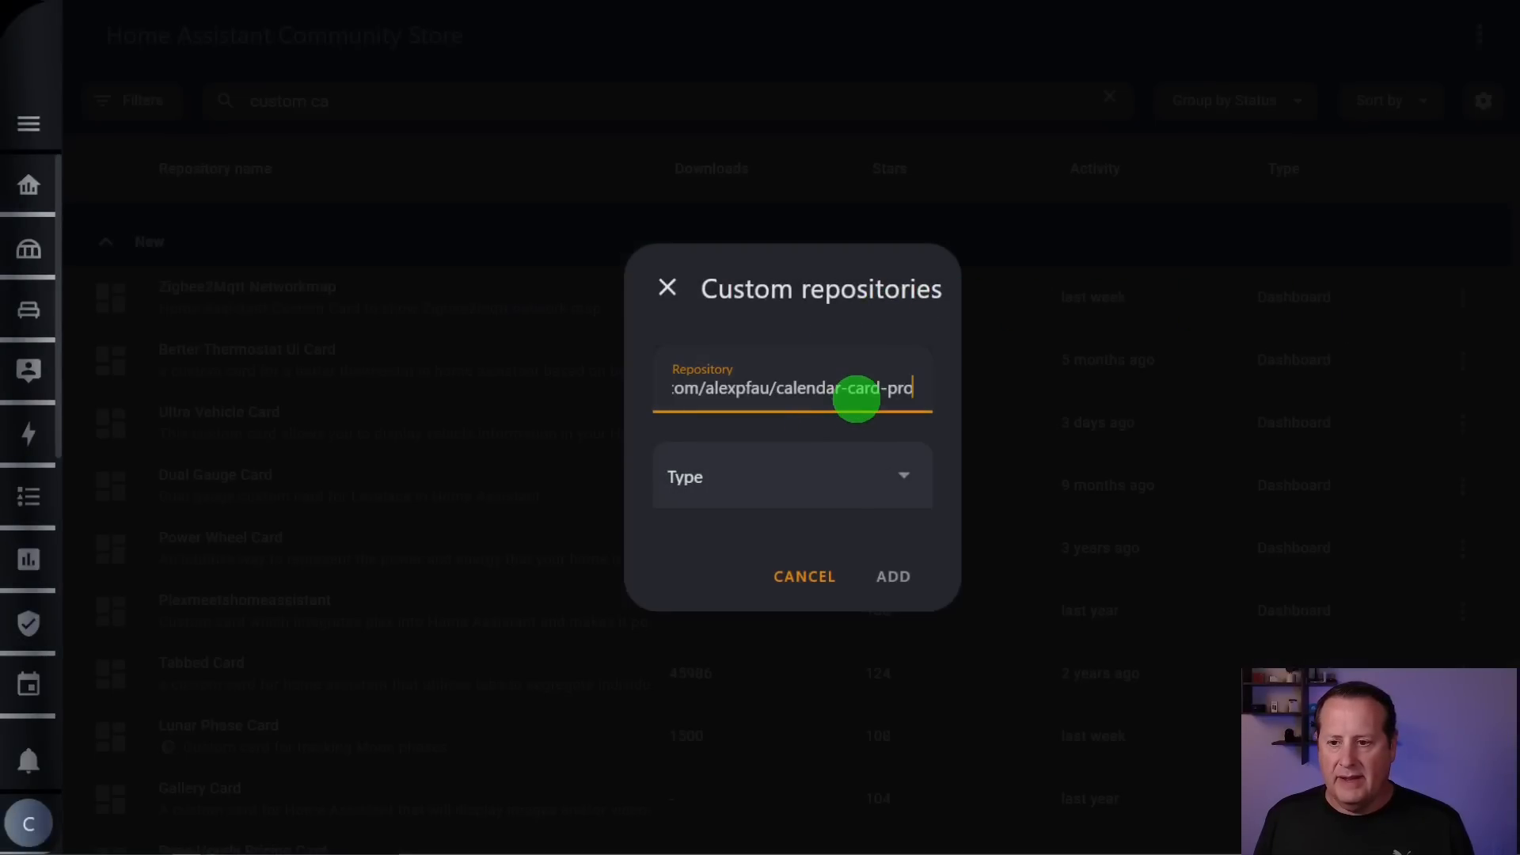
{"action": "left_click", "coordinate": [839, 497]}
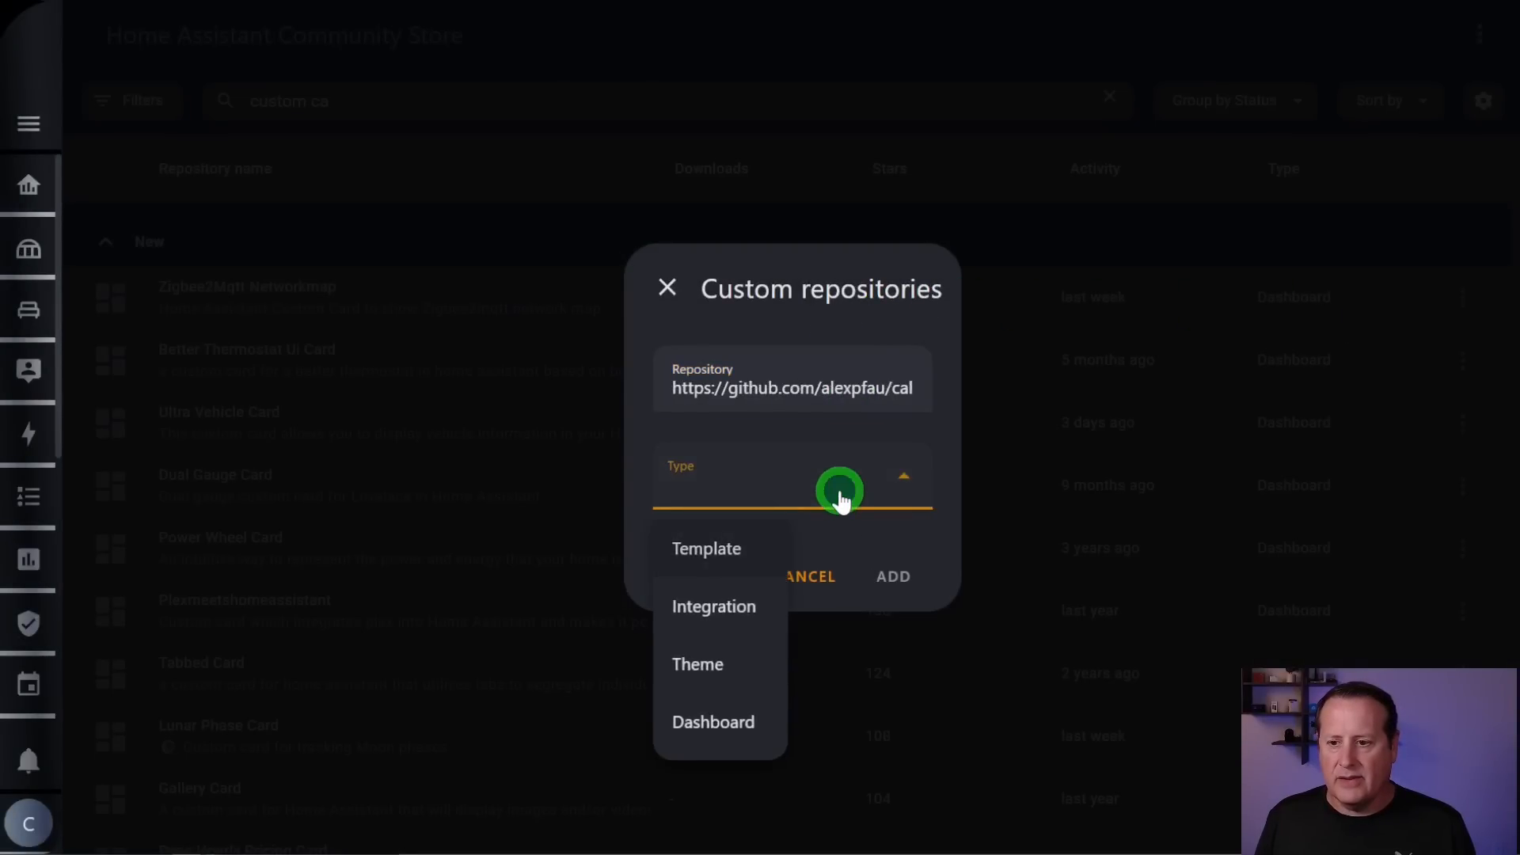
{"action": "left_click", "coordinate": [715, 722]}
{"action": "left_click", "coordinate": [895, 582]}
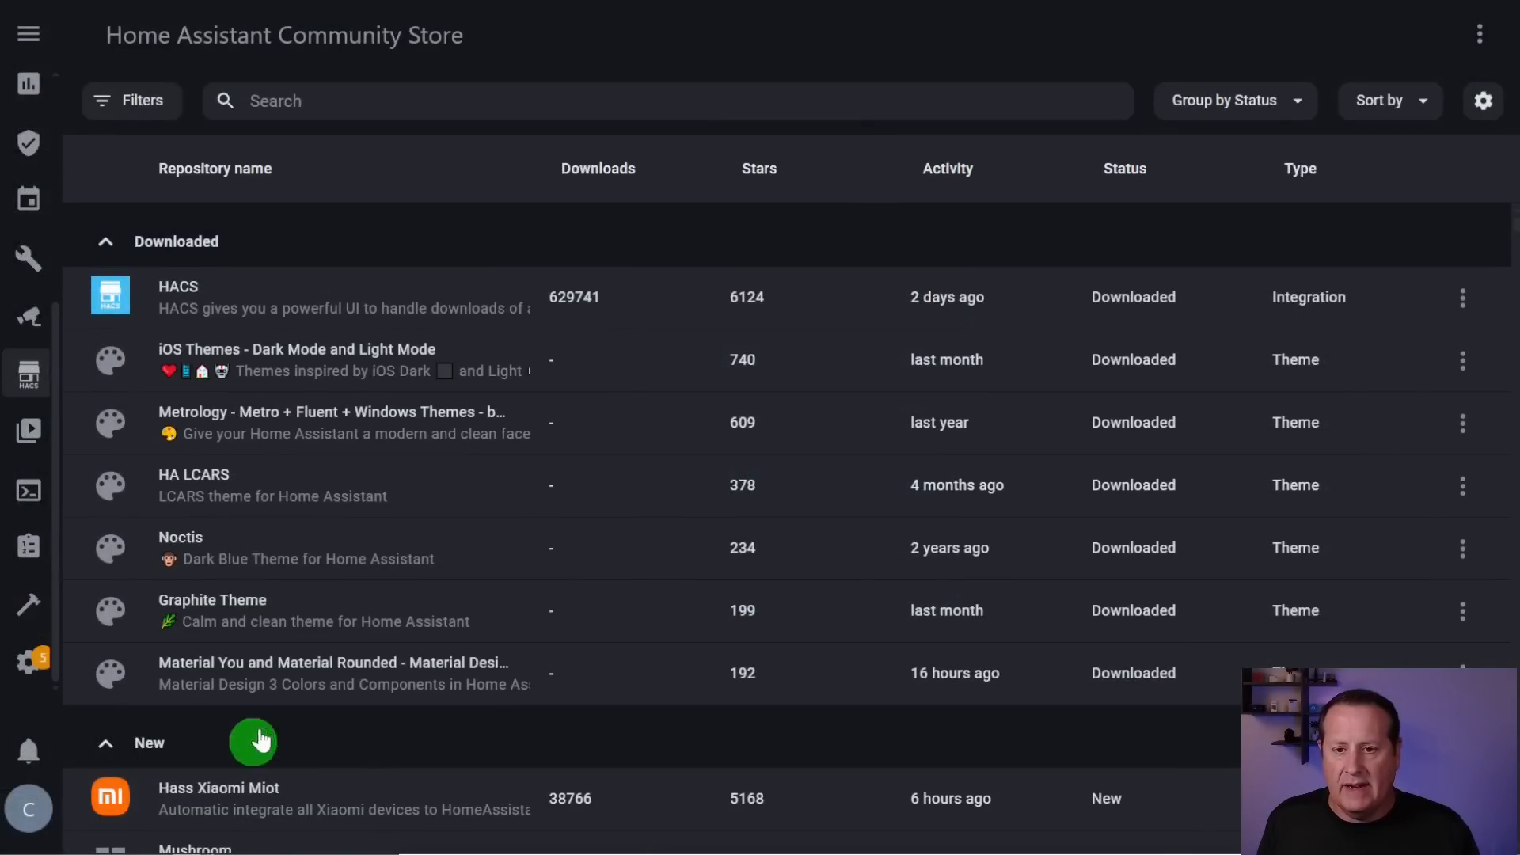
- Filter the HACS repositories to type Dashboard and search them for "calen"
{"action": "left_click", "coordinate": [127, 100]}
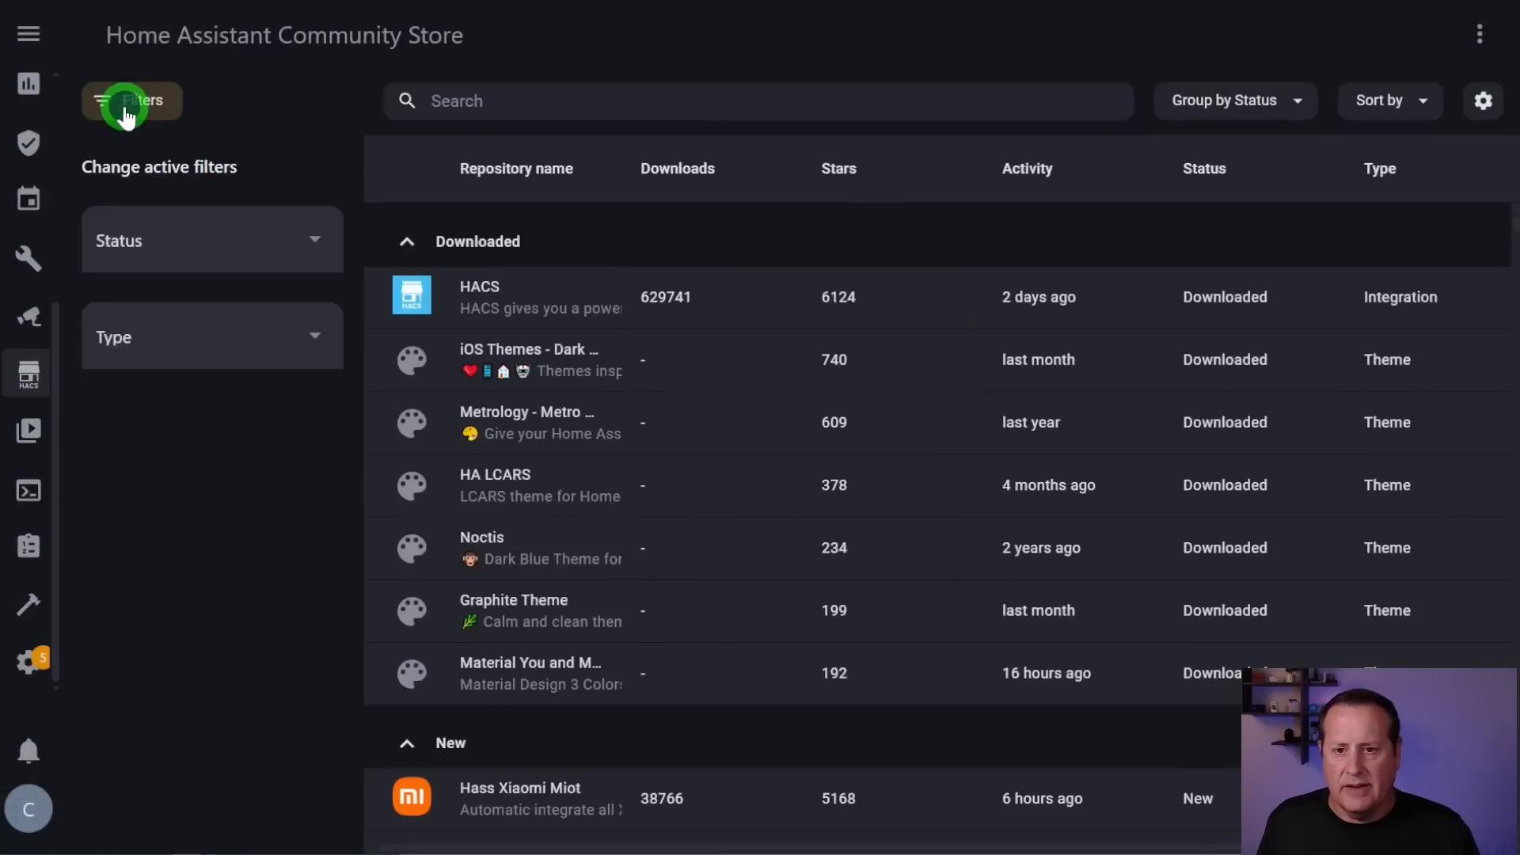
{"action": "left_click", "coordinate": [231, 349]}
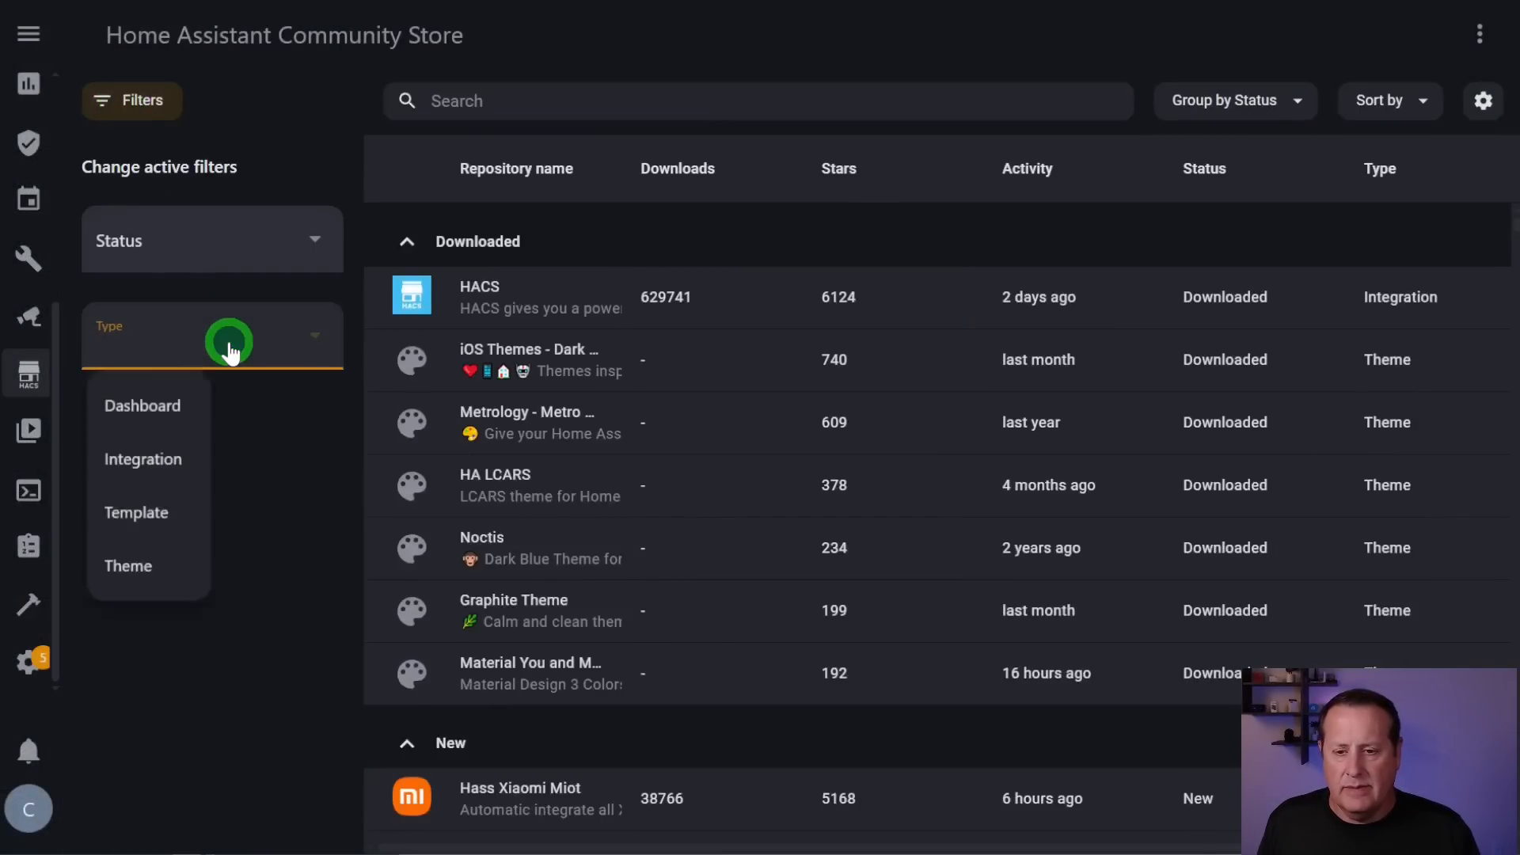
{"action": "left_click", "coordinate": [158, 411]}
{"action": "left_click", "coordinate": [560, 101]}
{"action": "type", "text": "calen"}
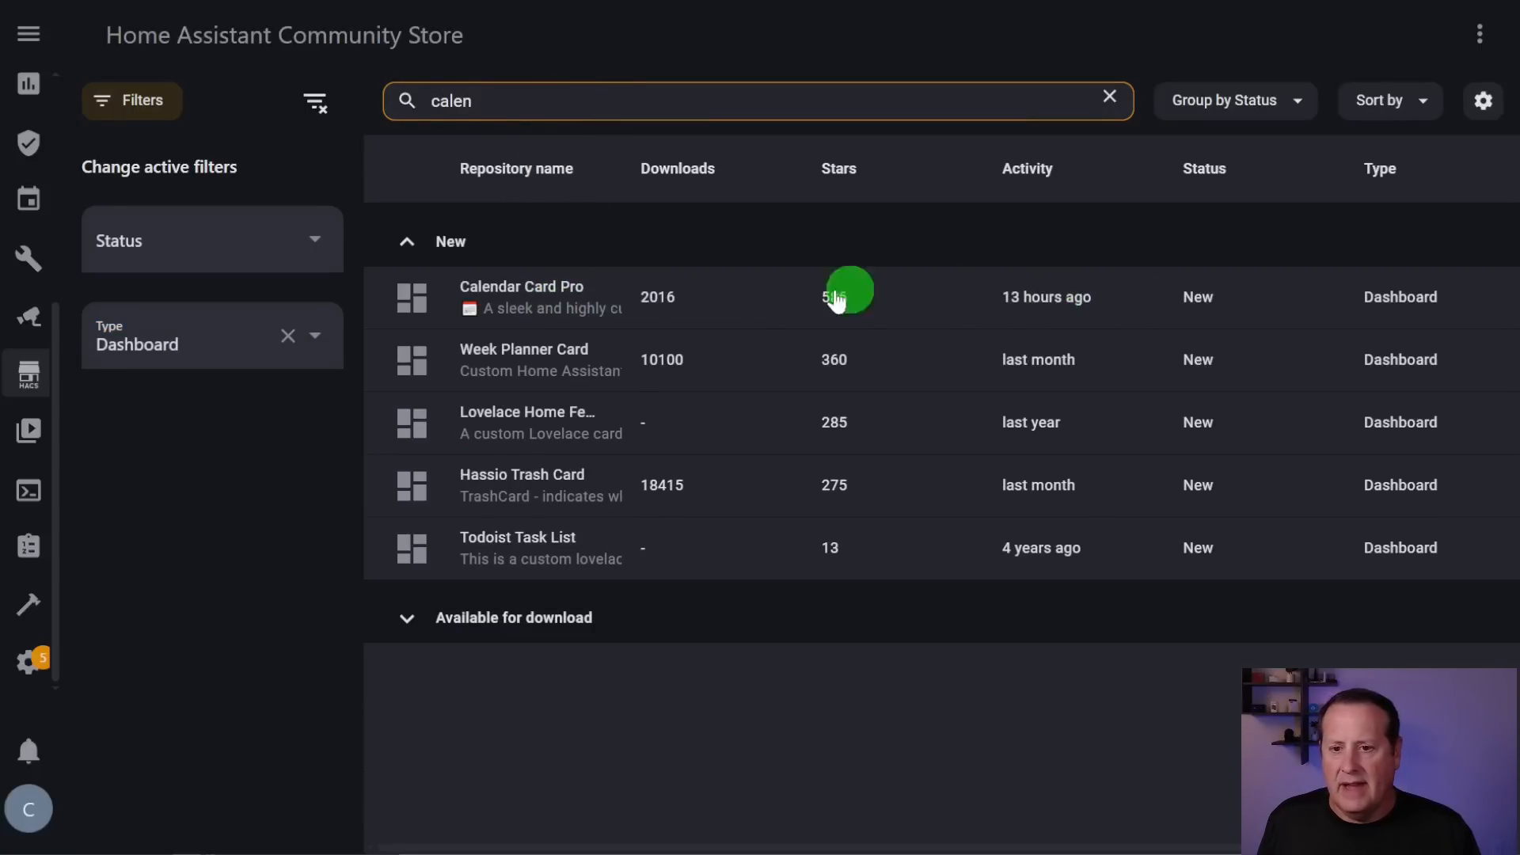
{"action": "left_click", "coordinate": [137, 99]}
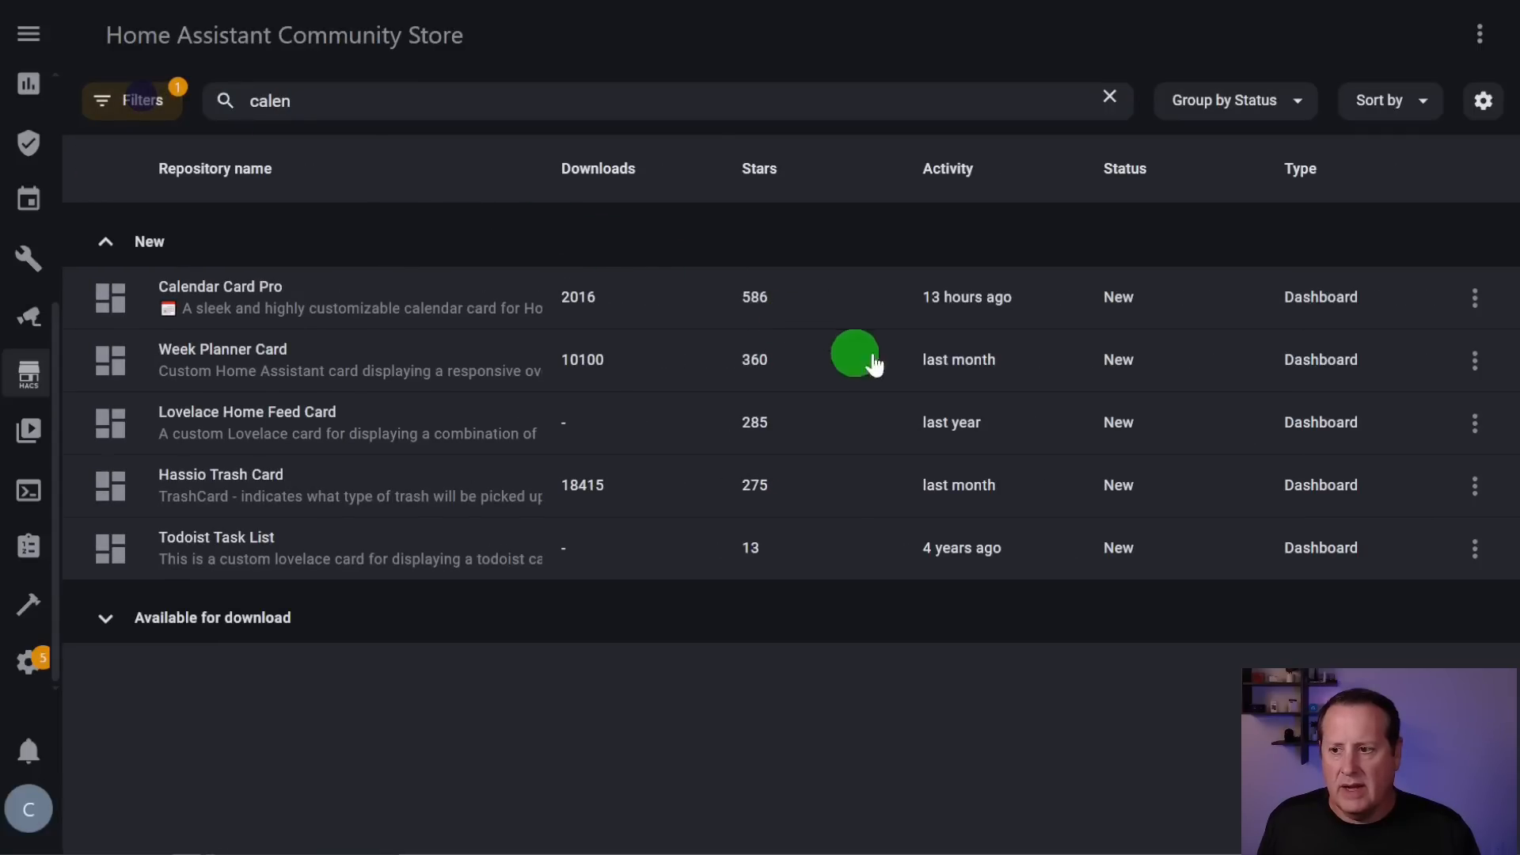
- Open the download dialog for Calendar Card Pro and inspect the list of alternative releases without choosing one
{"action": "left_click", "coordinate": [1477, 306]}
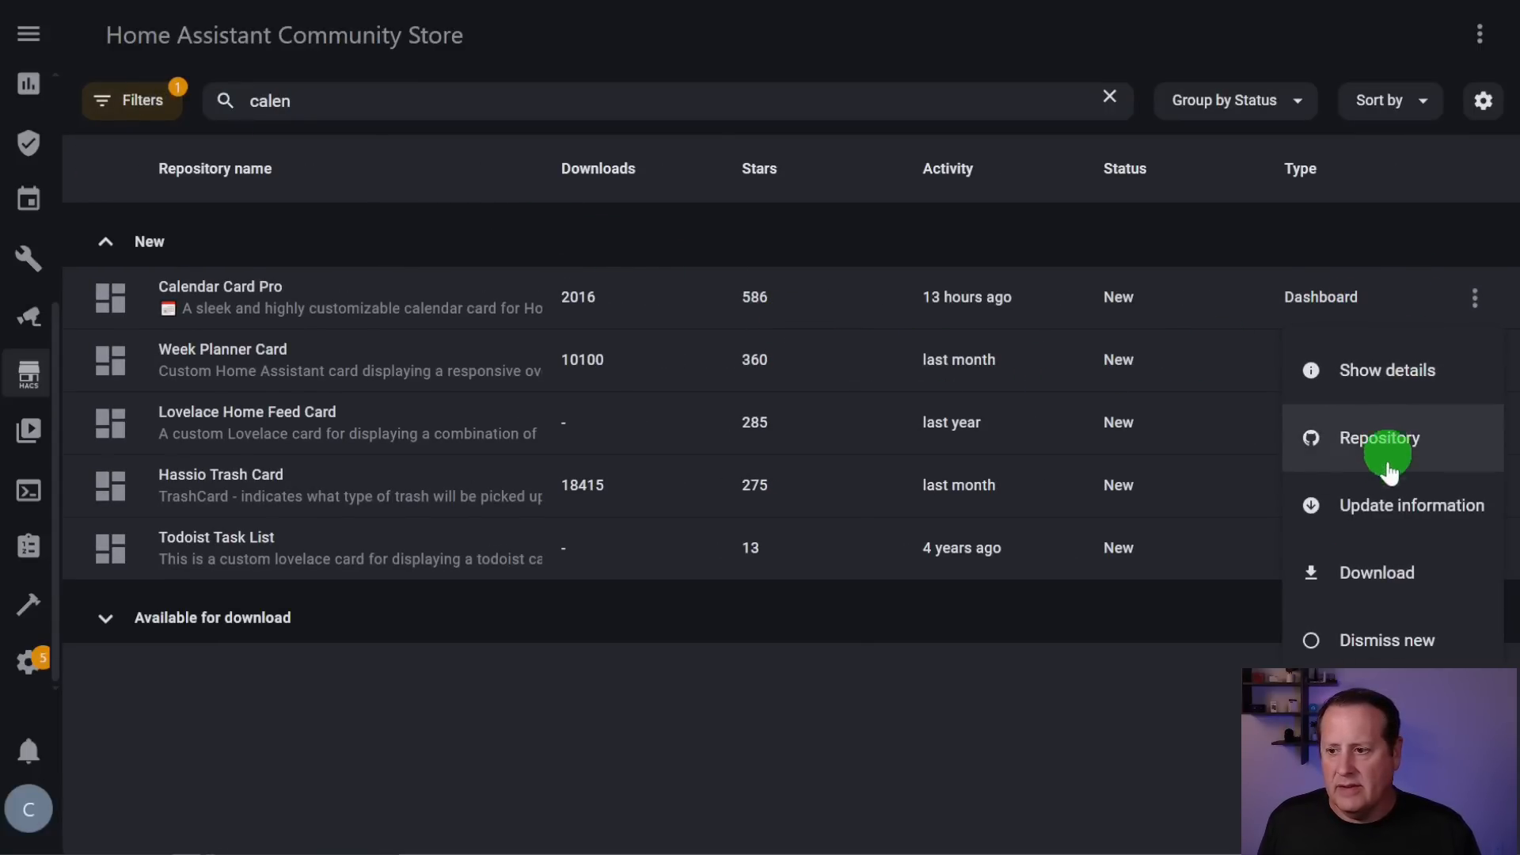
{"action": "left_click", "coordinate": [1402, 572]}
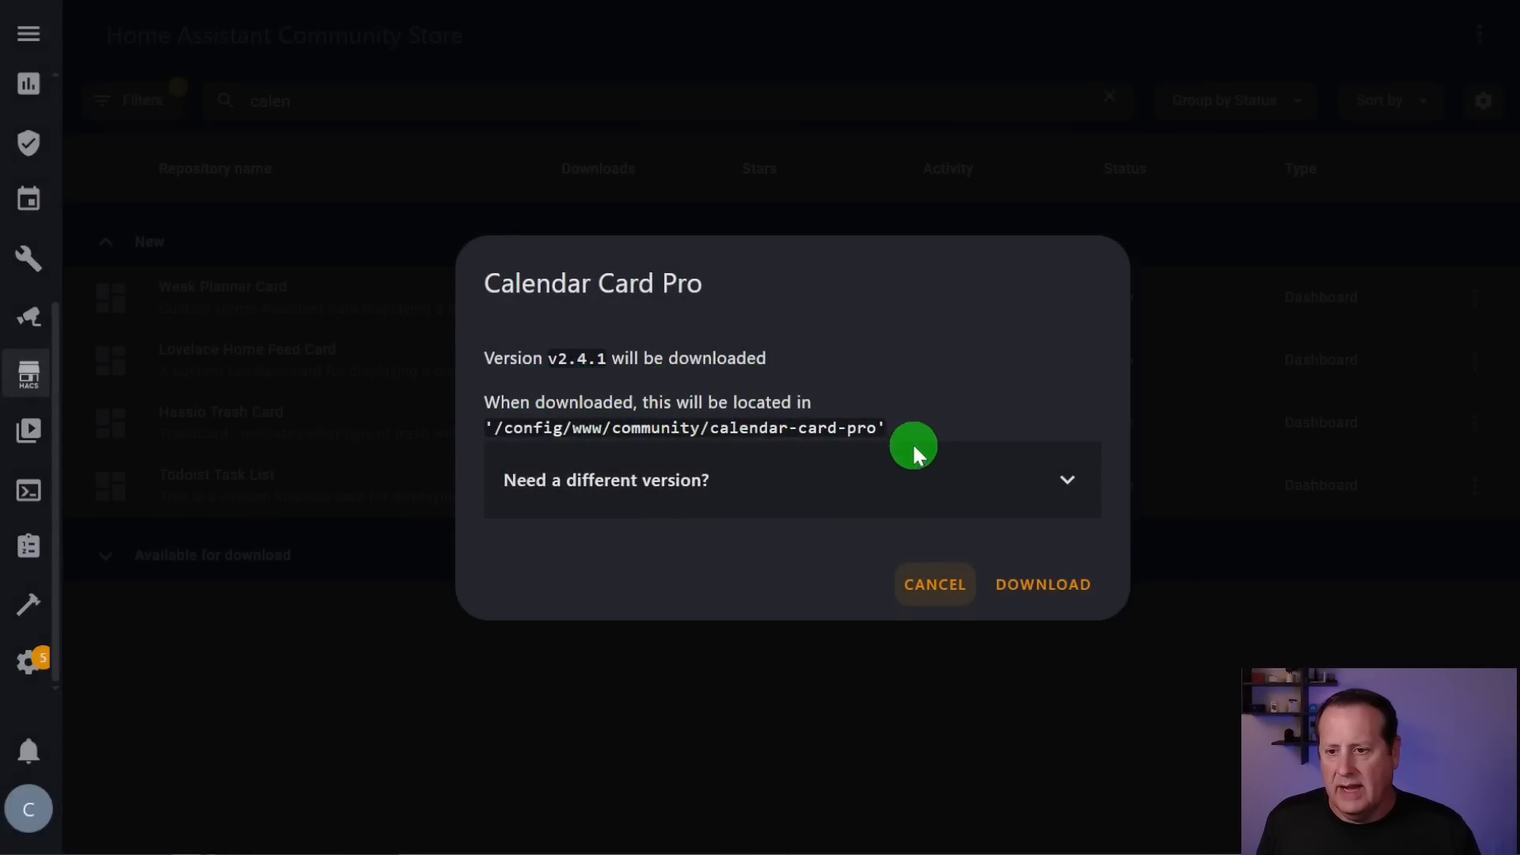
{"action": "left_click", "coordinate": [1066, 481]}
{"action": "left_click", "coordinate": [1038, 566]}
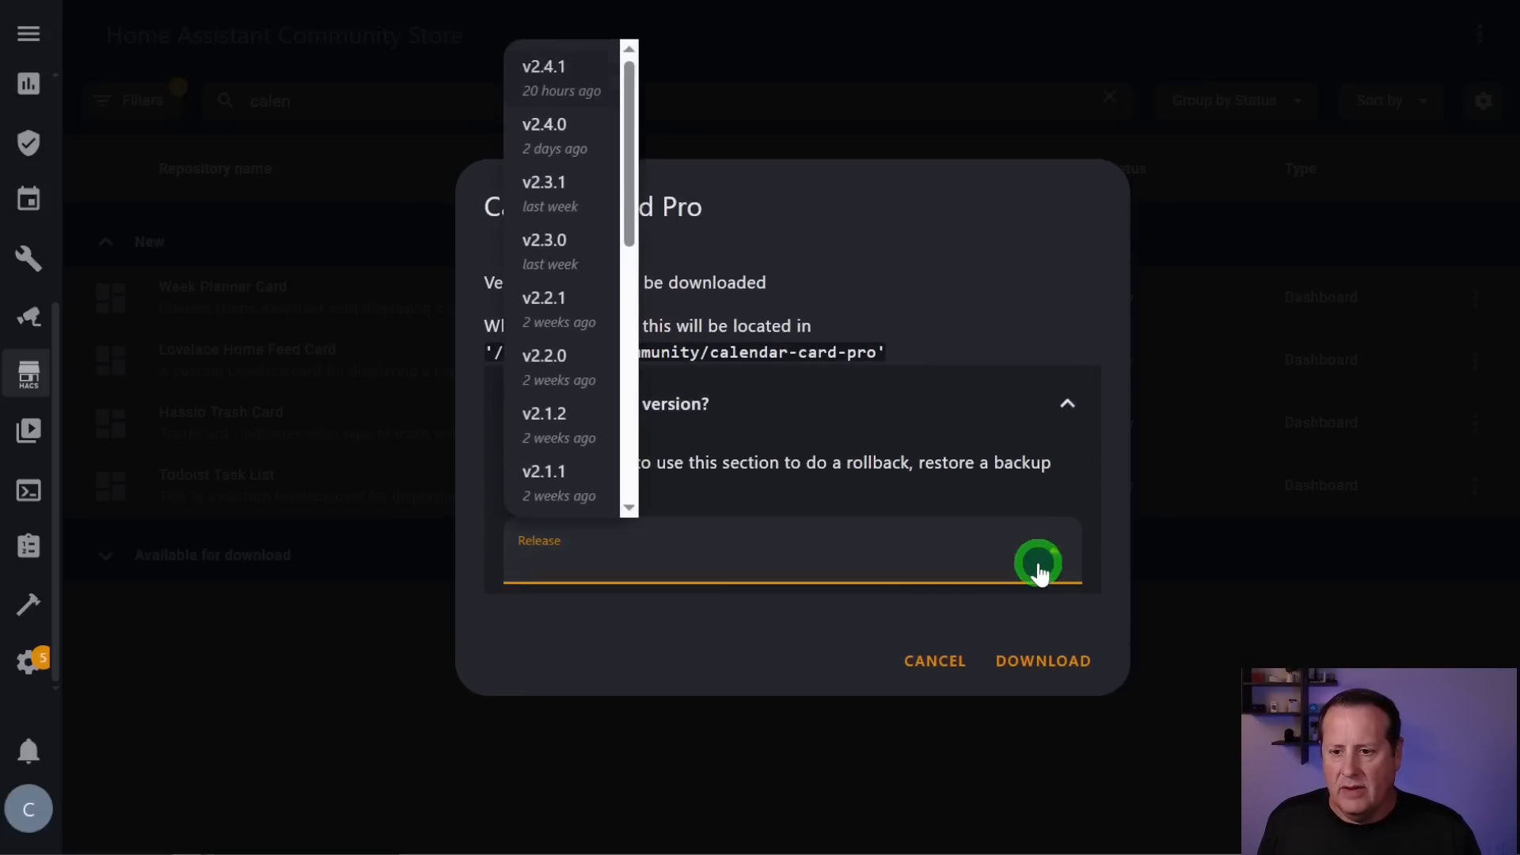
{"action": "left_click", "coordinate": [1019, 242]}
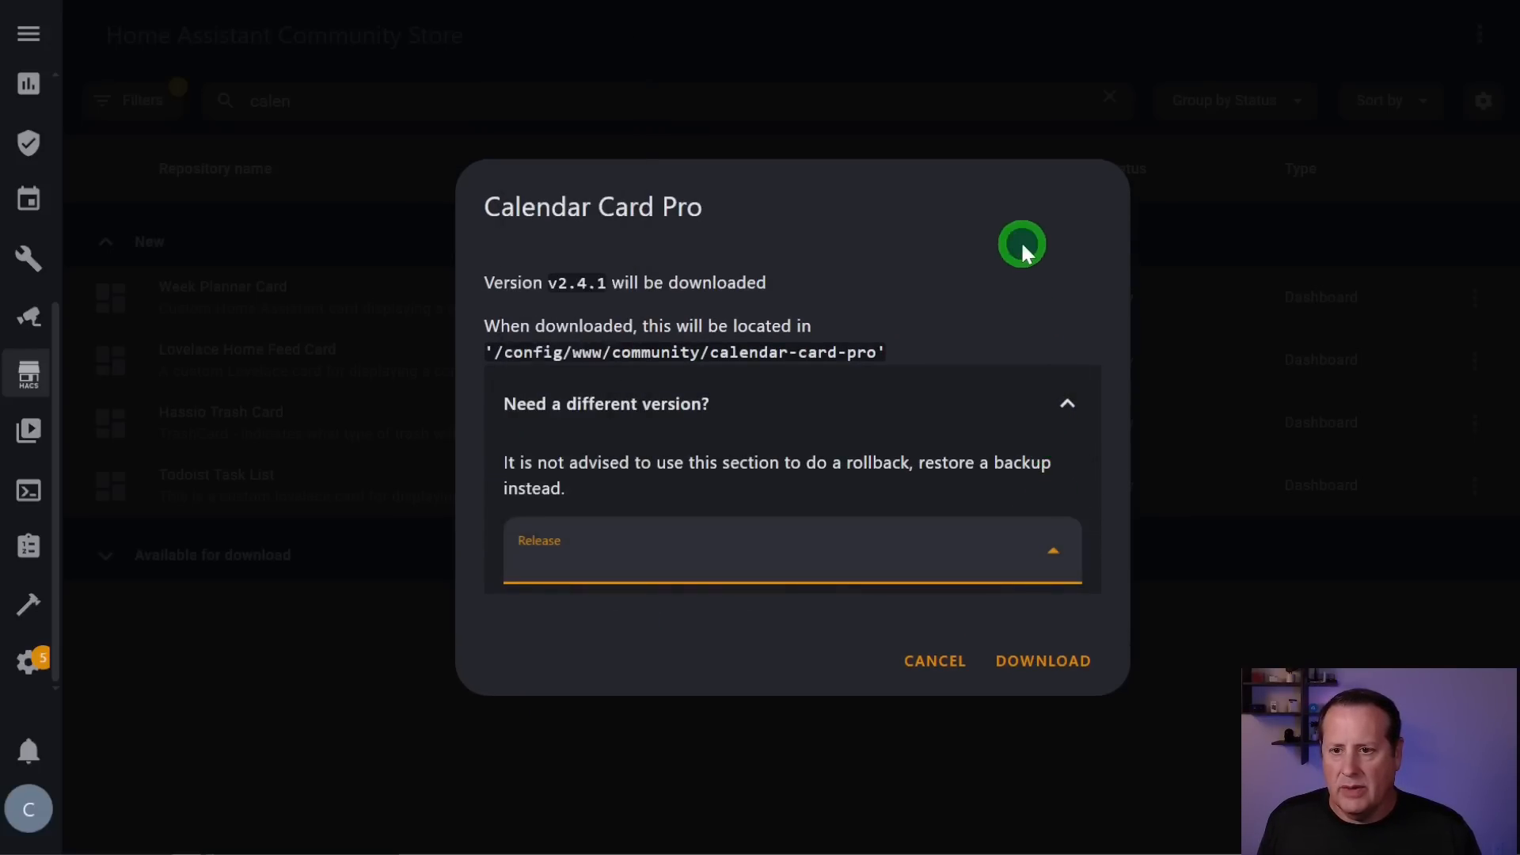
{"action": "left_click", "coordinate": [1044, 545]}
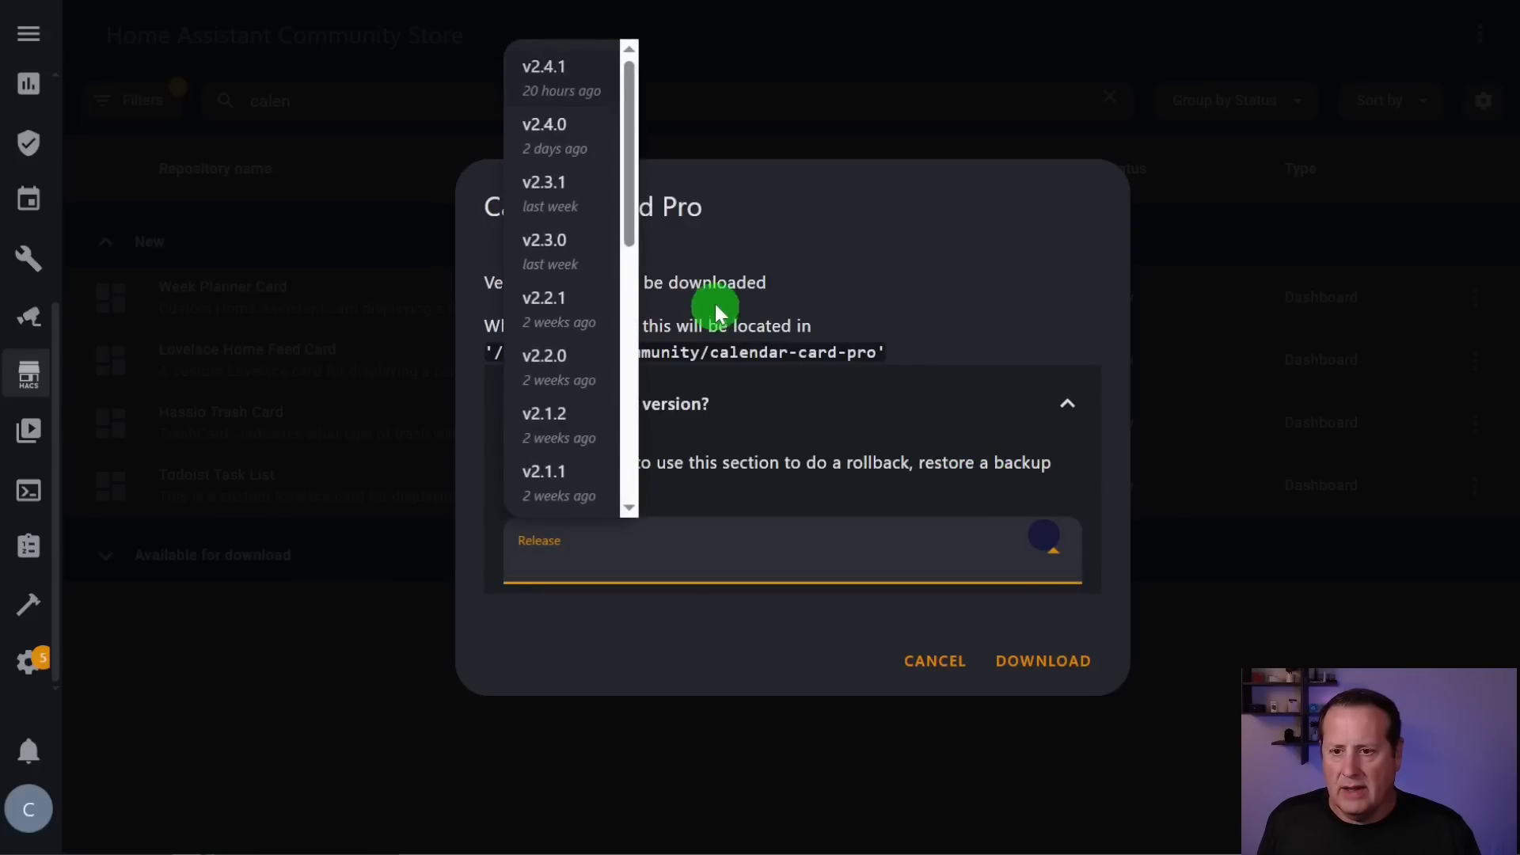
{"action": "left_click", "coordinate": [991, 249]}
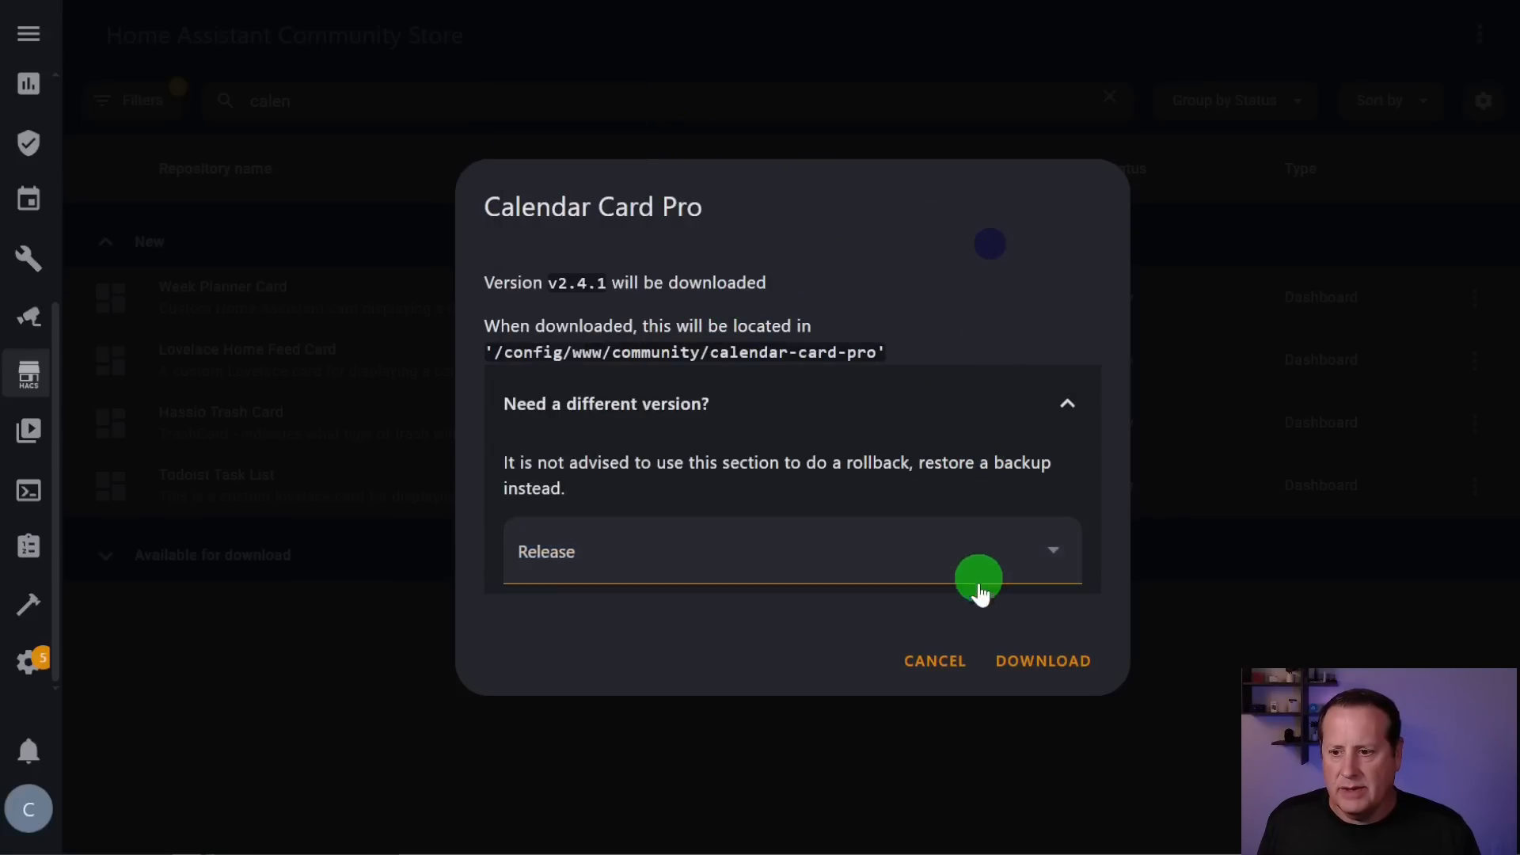
- Download Calendar Card Pro v2.4.1 and reload the browser to load the new resources
{"action": "left_click", "coordinate": [1031, 663]}
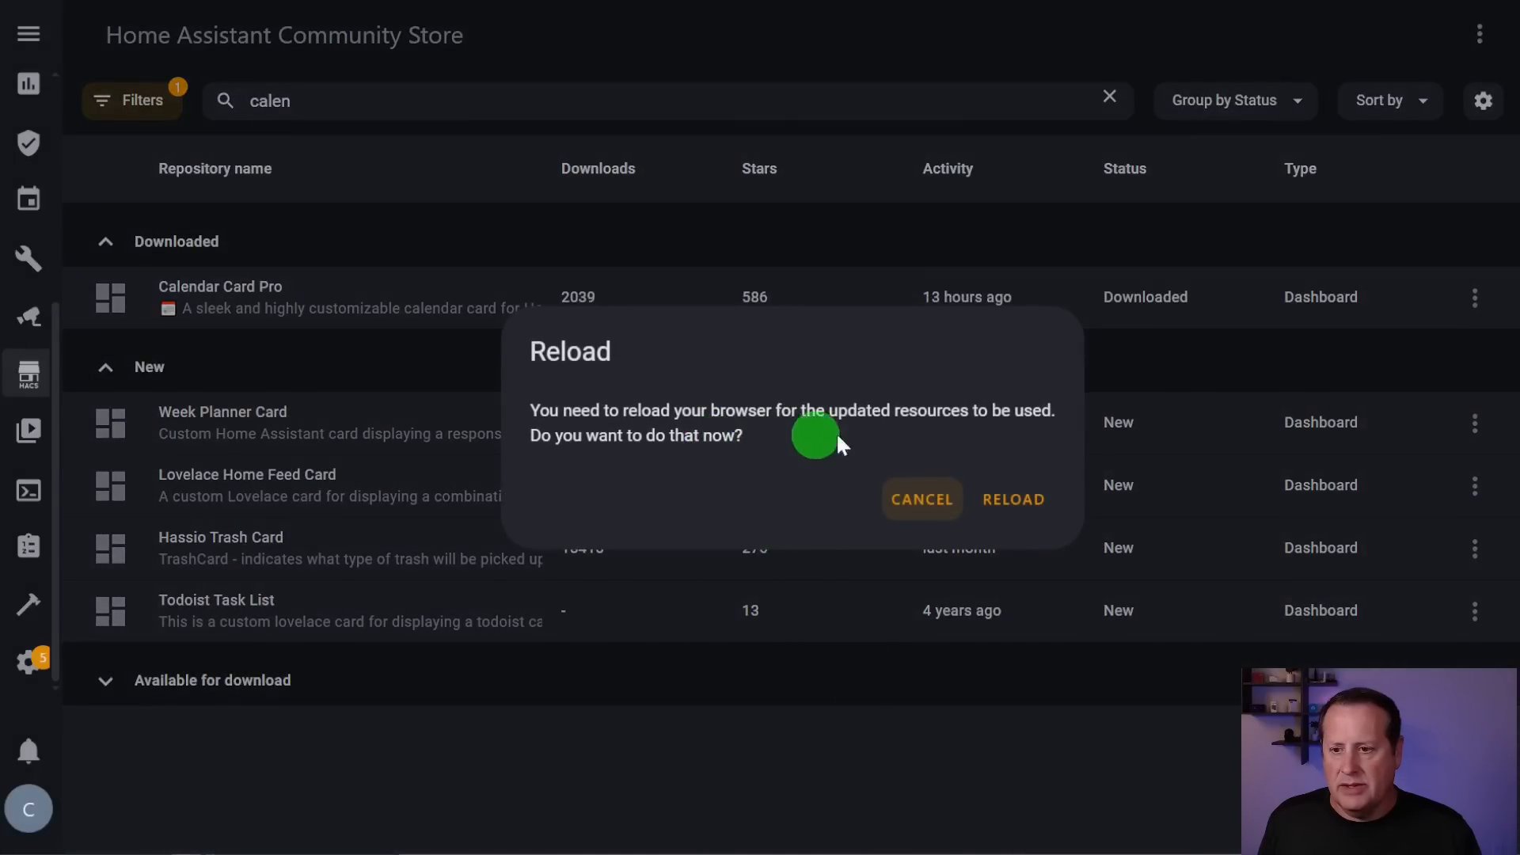
{"action": "left_click", "coordinate": [1037, 513]}
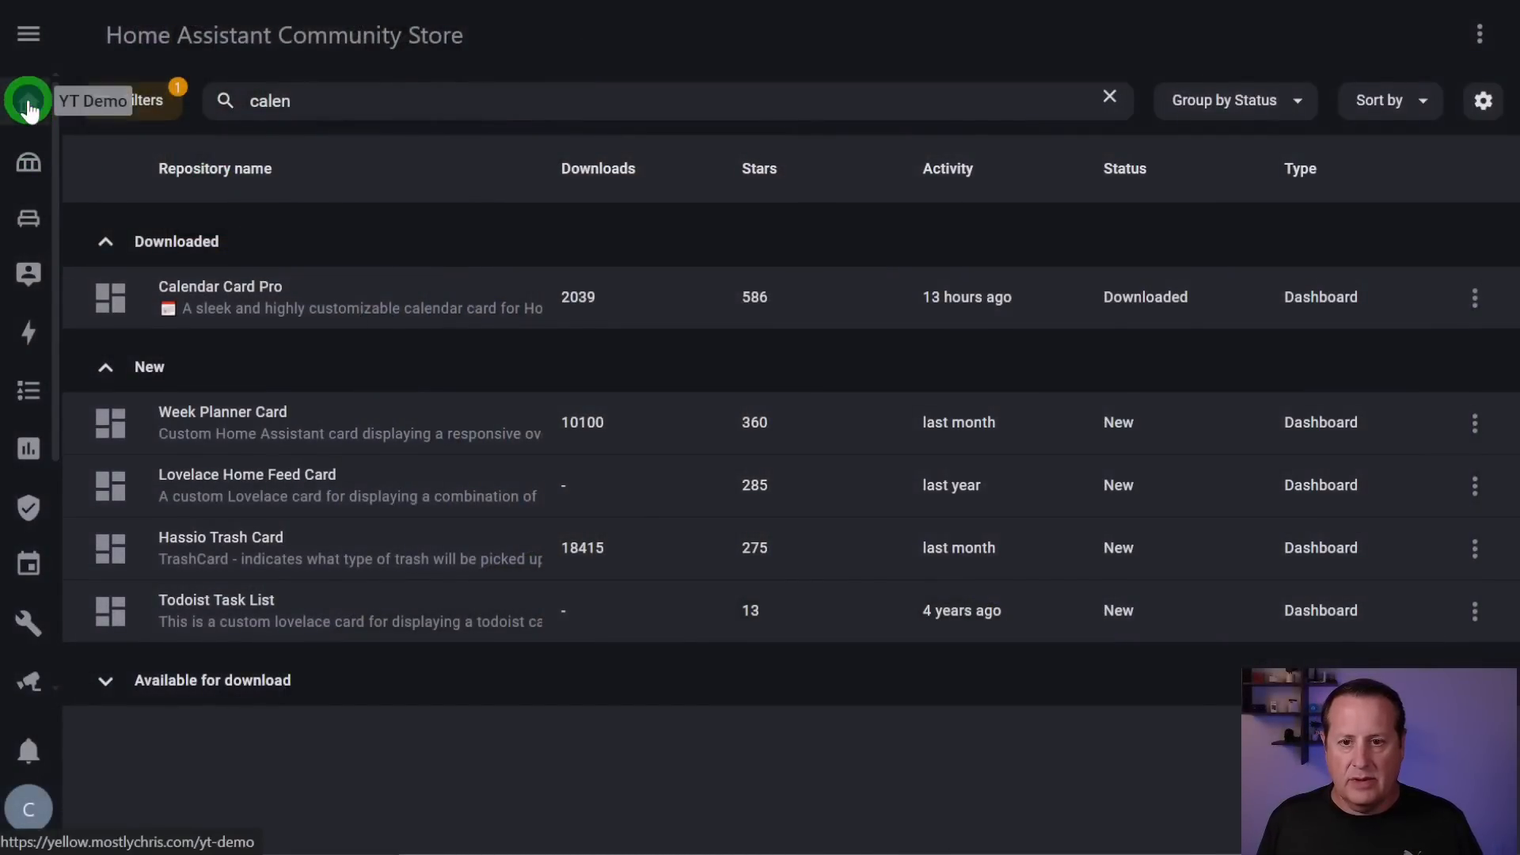
- Open the YT Demo dashboard for editing and start a Manual card in the section named "New section"
{"action": "left_click", "coordinate": [26, 103]}
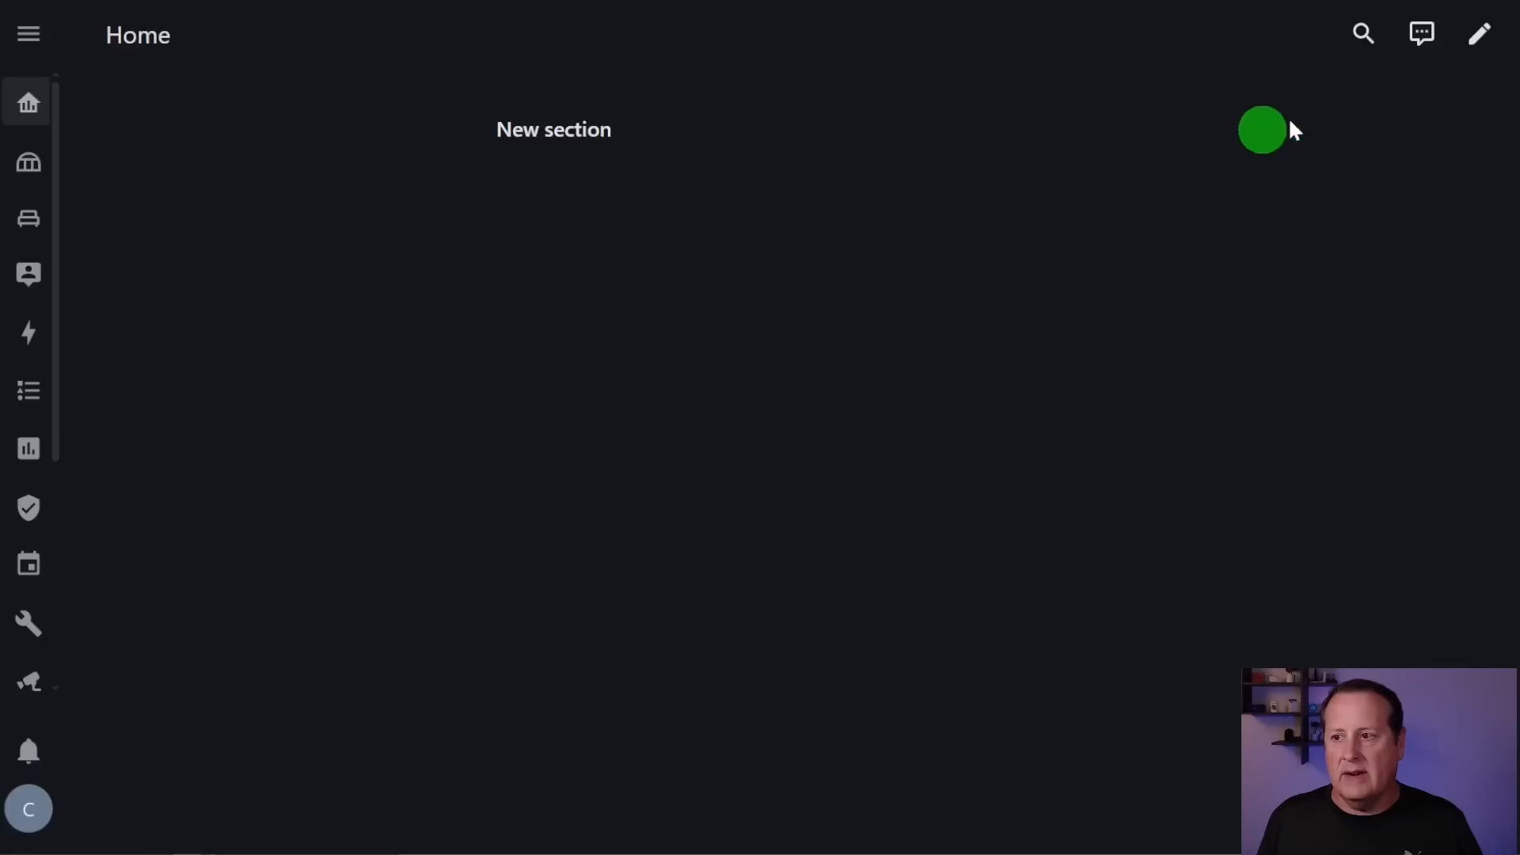
{"action": "left_click", "coordinate": [1479, 35]}
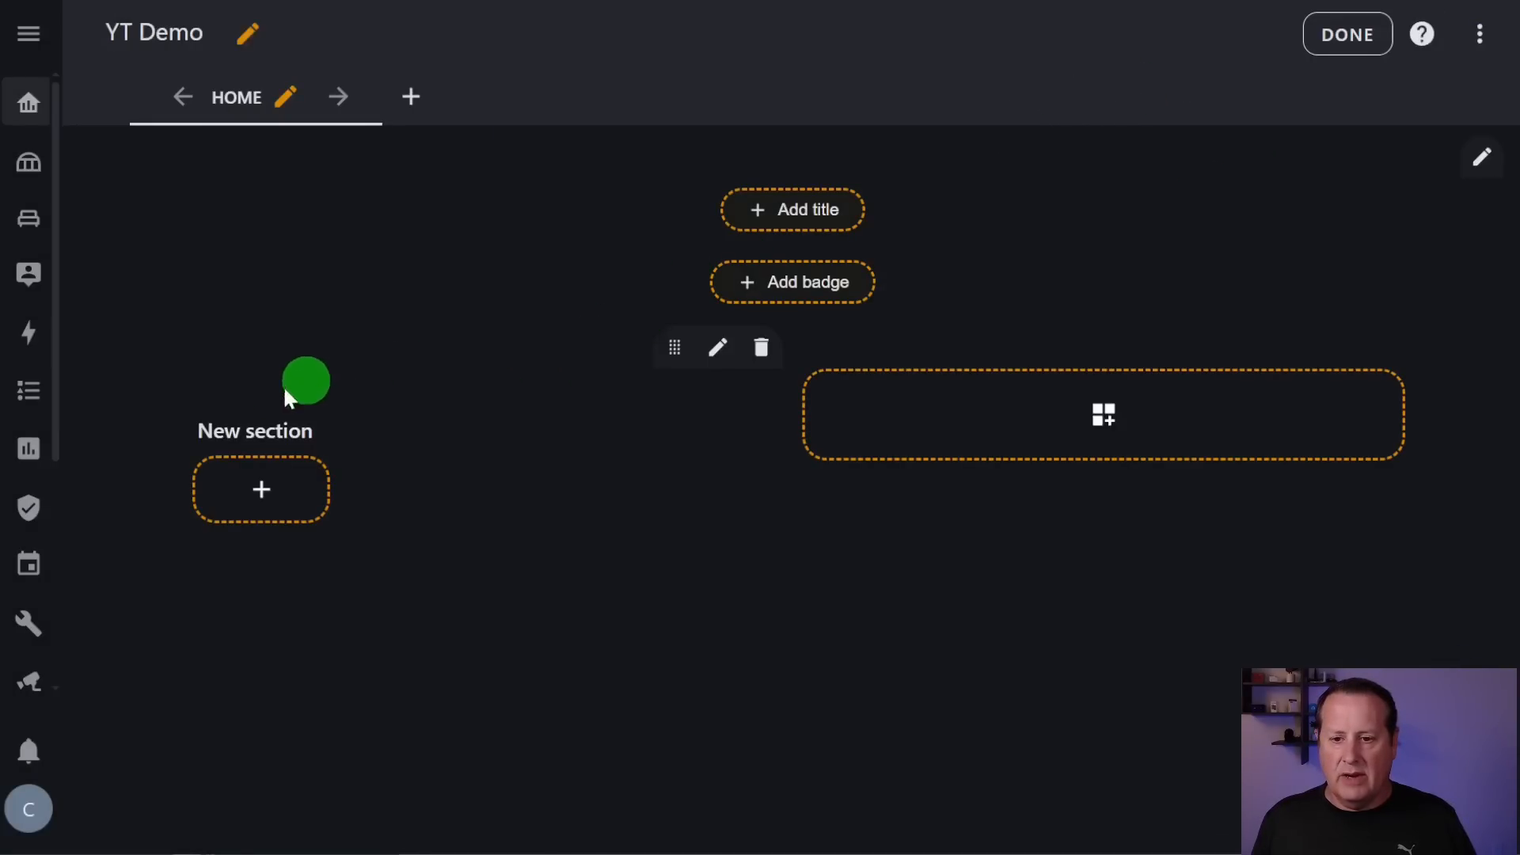
{"action": "left_click", "coordinate": [260, 489]}
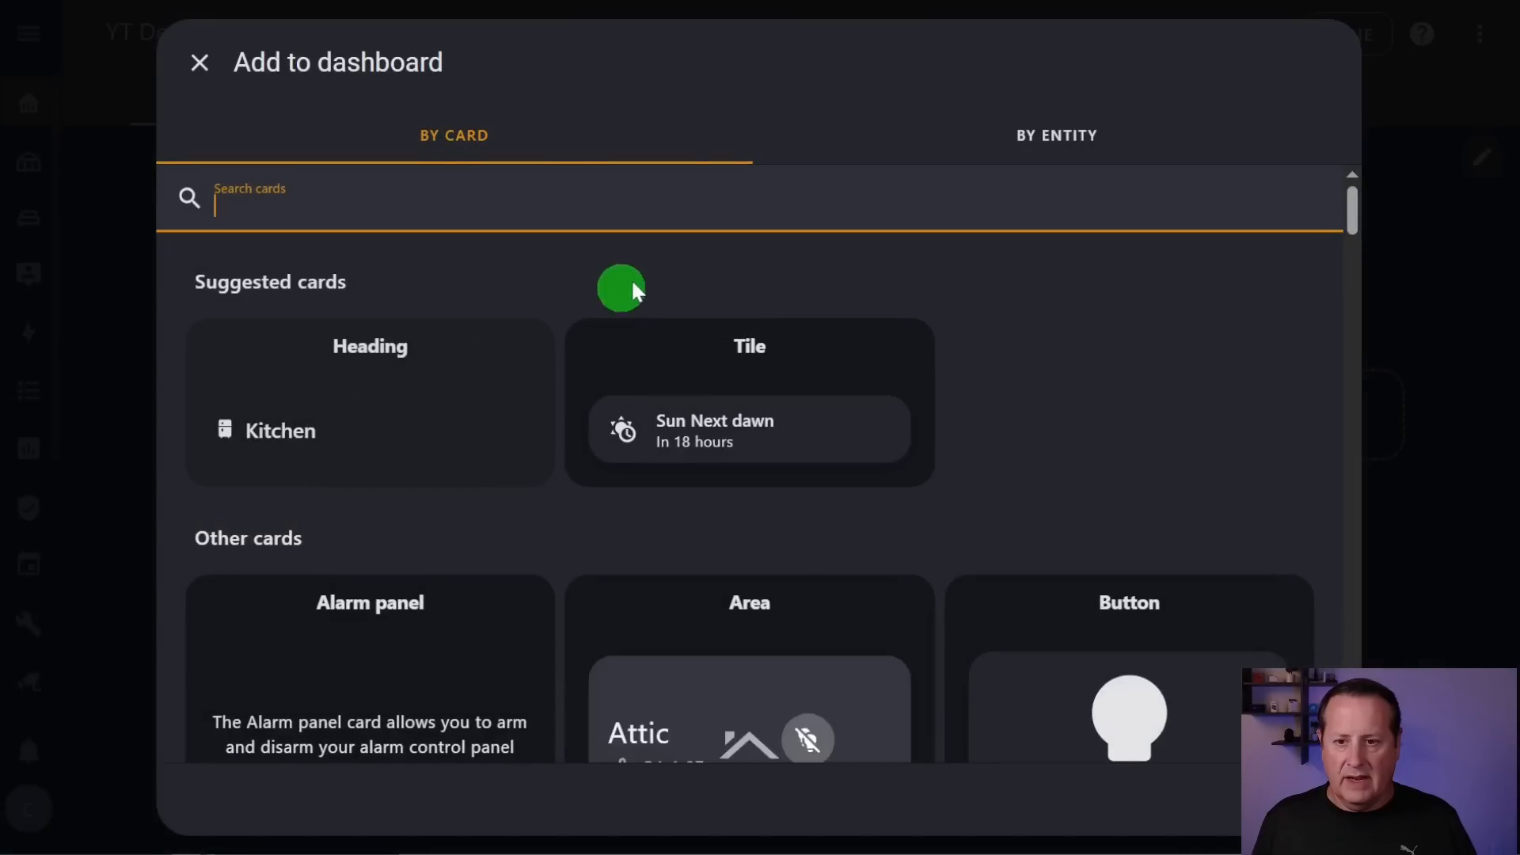
{"action": "type", "text": "man"}
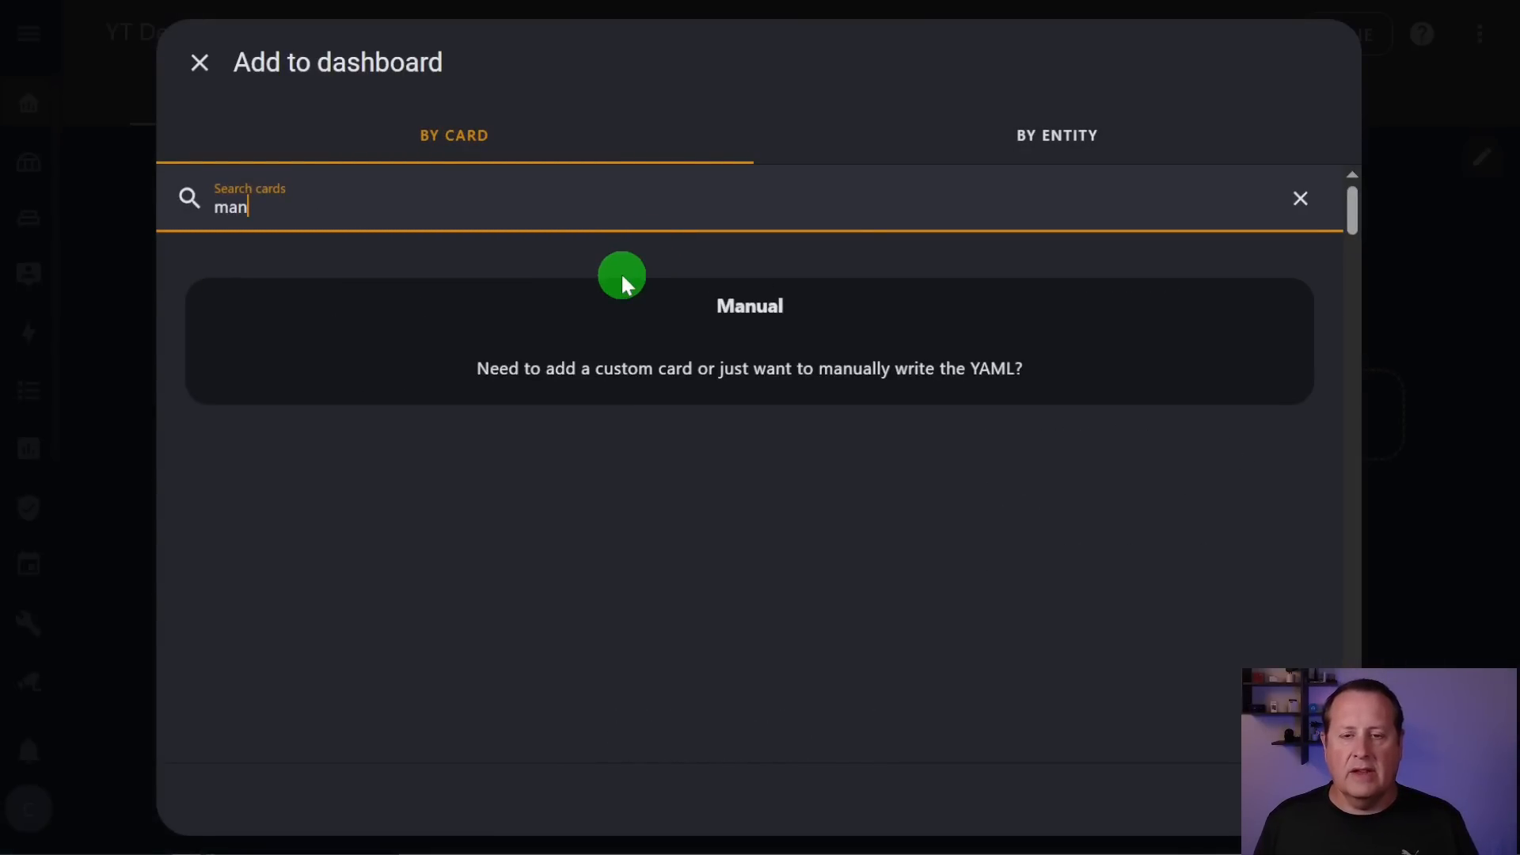
{"action": "left_click", "coordinate": [752, 364]}
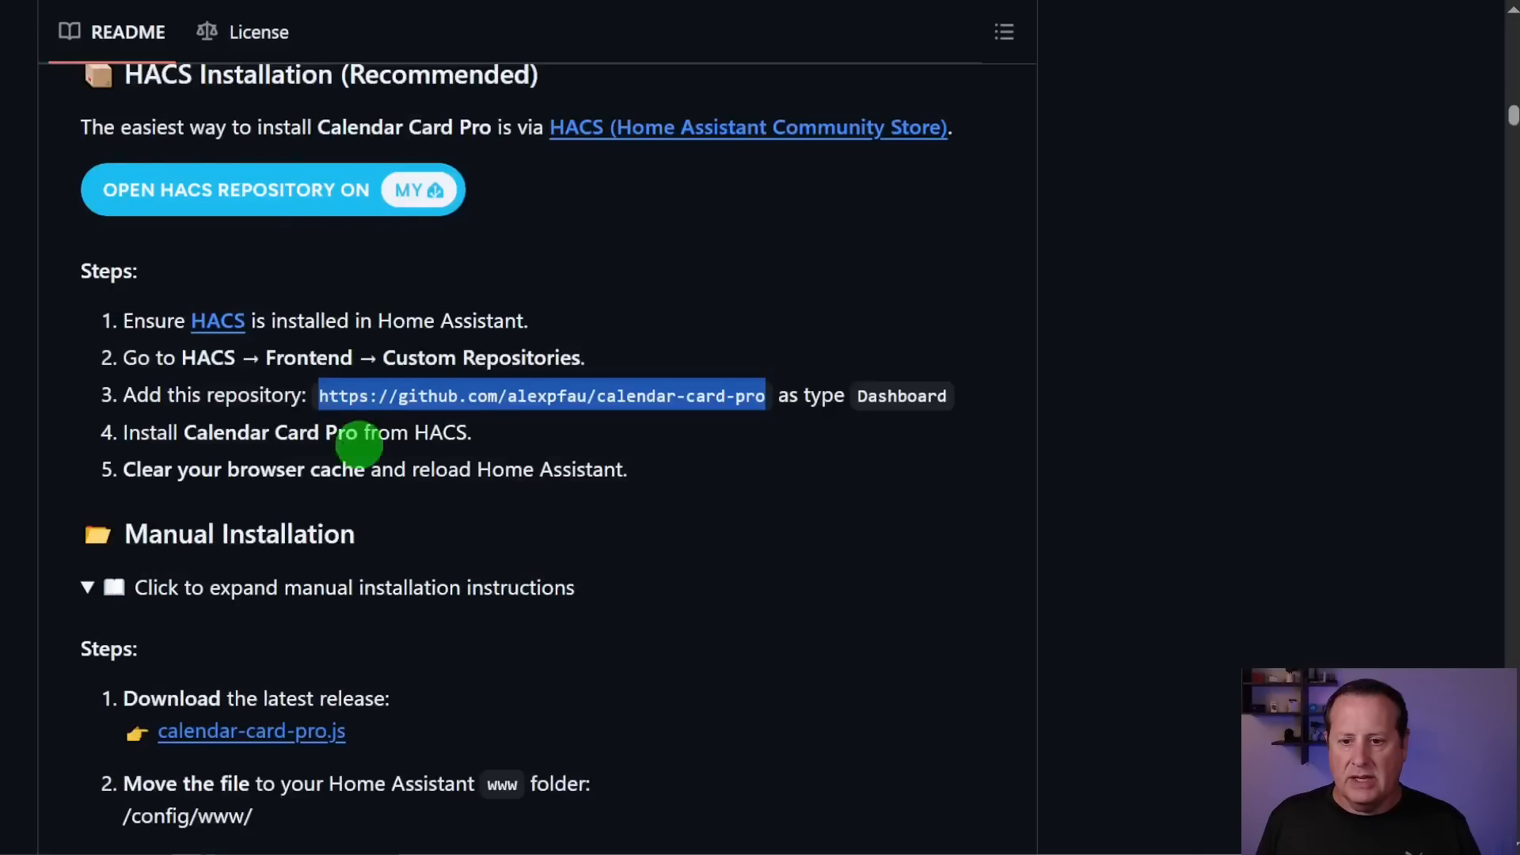
- Copy the example YAML configuration from the Calendar Card Pro README and replace the new card's placeholder code with it
{"action": "scroll", "coordinate": [372, 443], "scroll_direction": "down", "scroll_amount": 5}
{"action": "scroll", "coordinate": [269, 544], "scroll_direction": "down", "scroll_amount": 20}
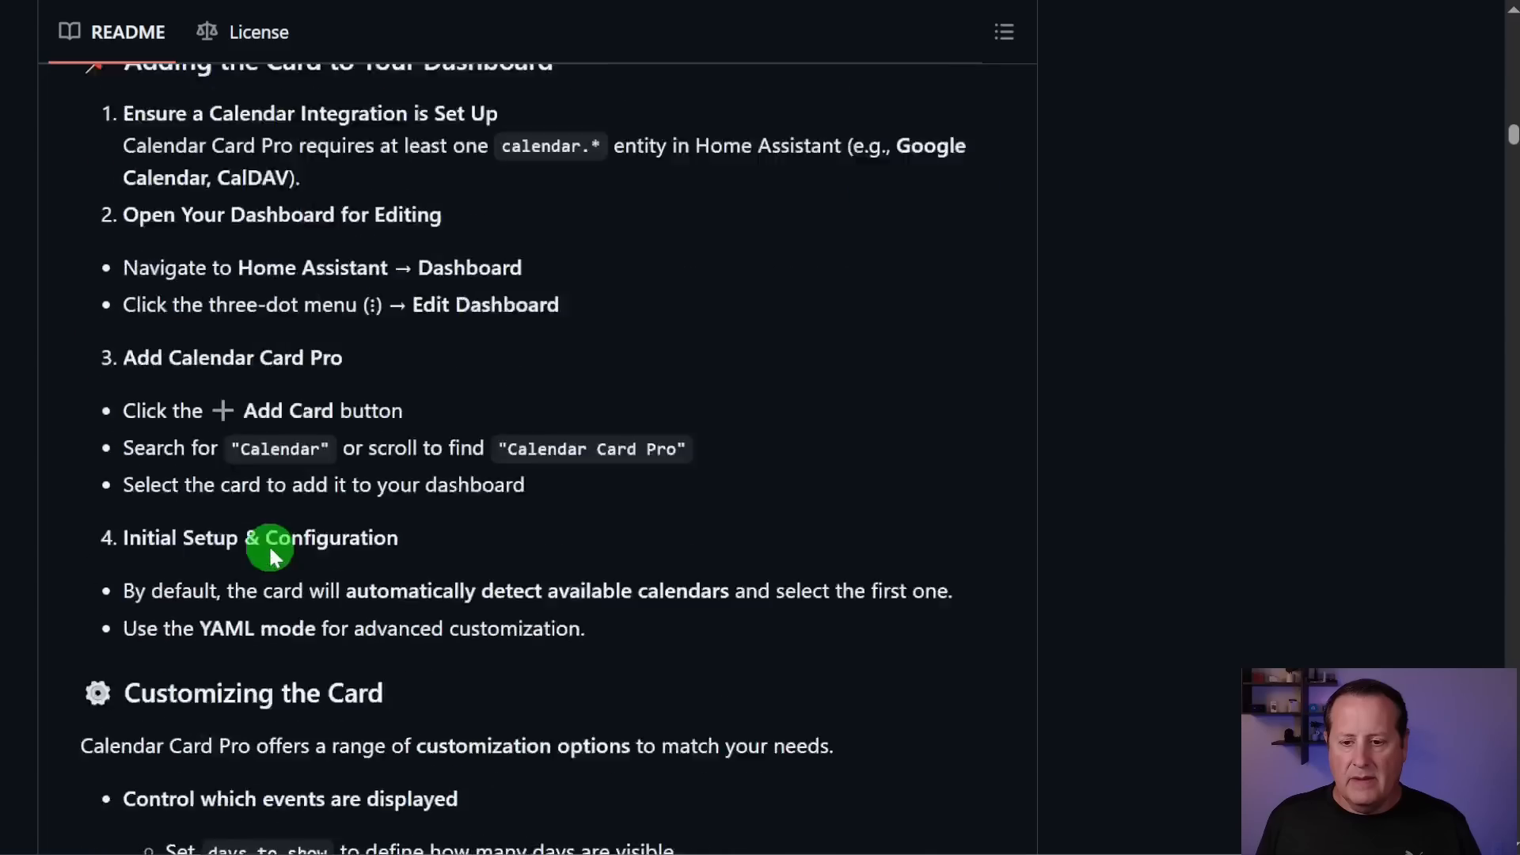
{"action": "scroll", "coordinate": [269, 544], "scroll_direction": "up", "scroll_amount": 5}
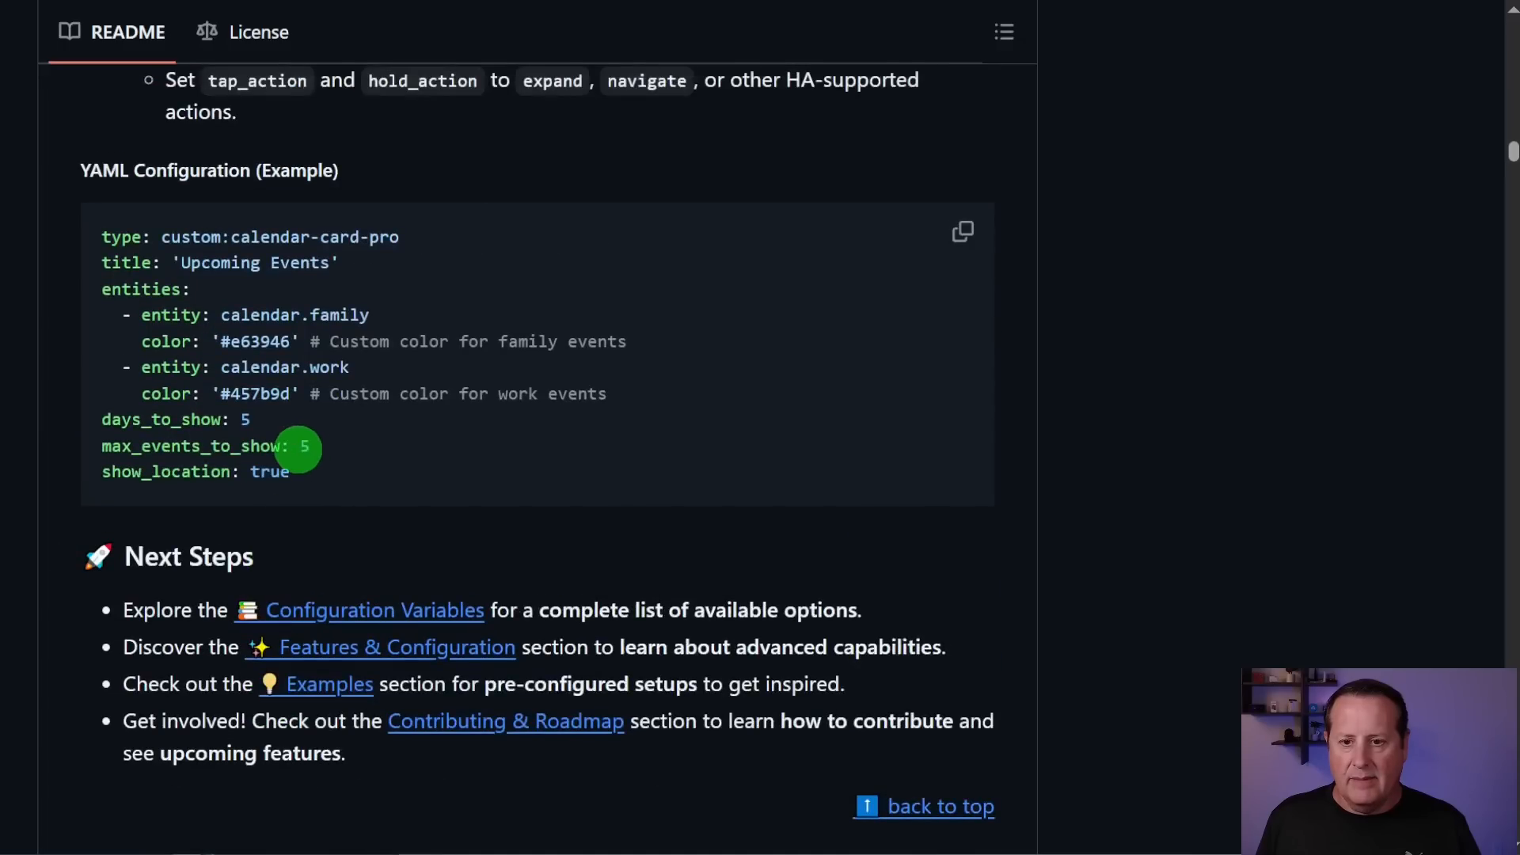
{"action": "left_click_drag", "start_coordinate": [325, 475], "coordinate": [64, 238]}
{"action": "key", "text": "ctrl+c"}
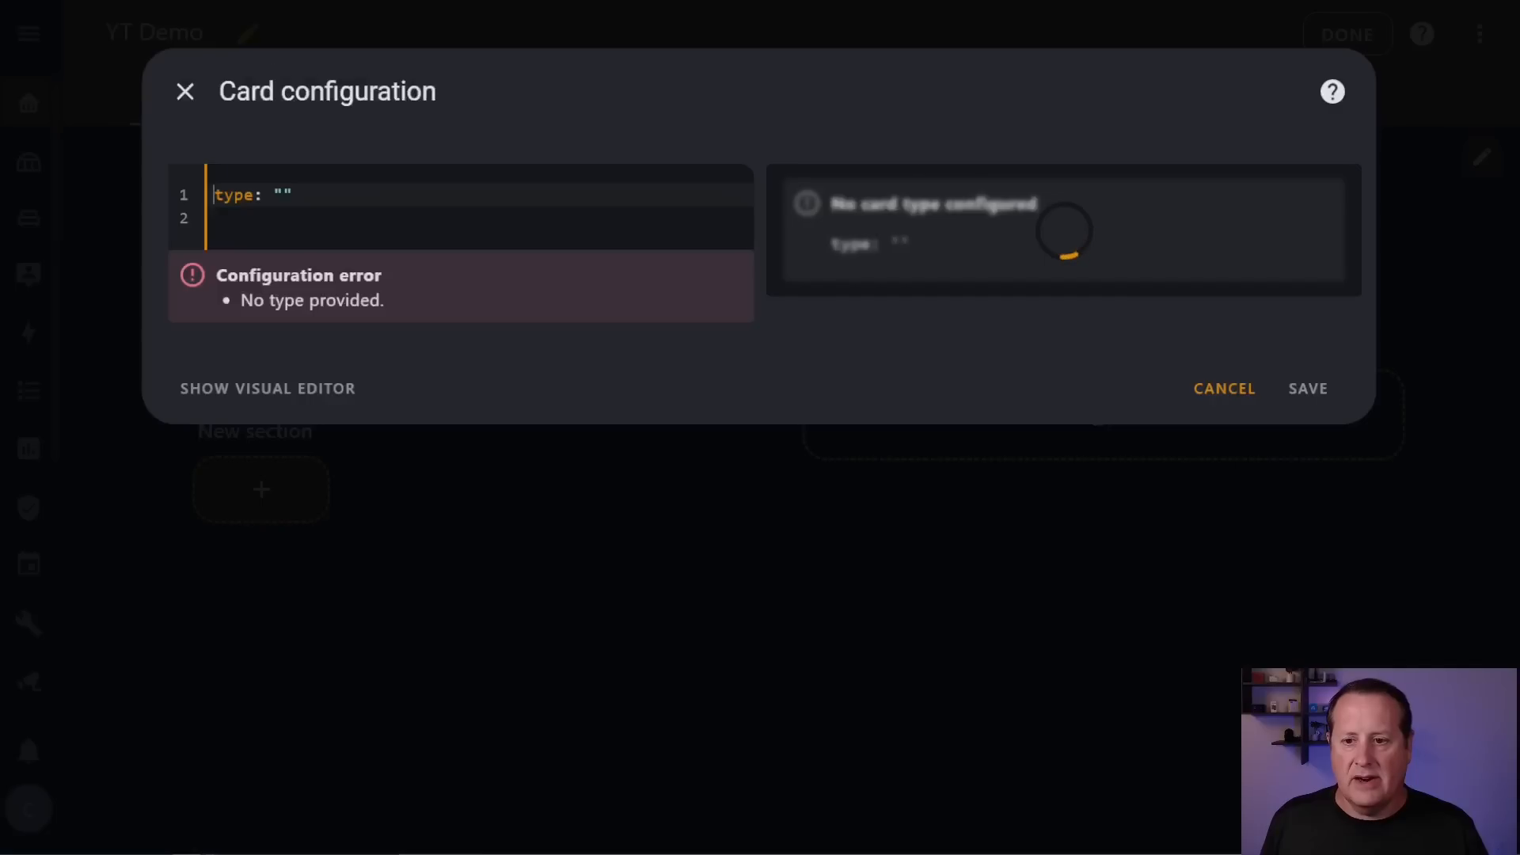
{"action": "left_click_drag", "start_coordinate": [346, 196], "coordinate": [197, 207]}
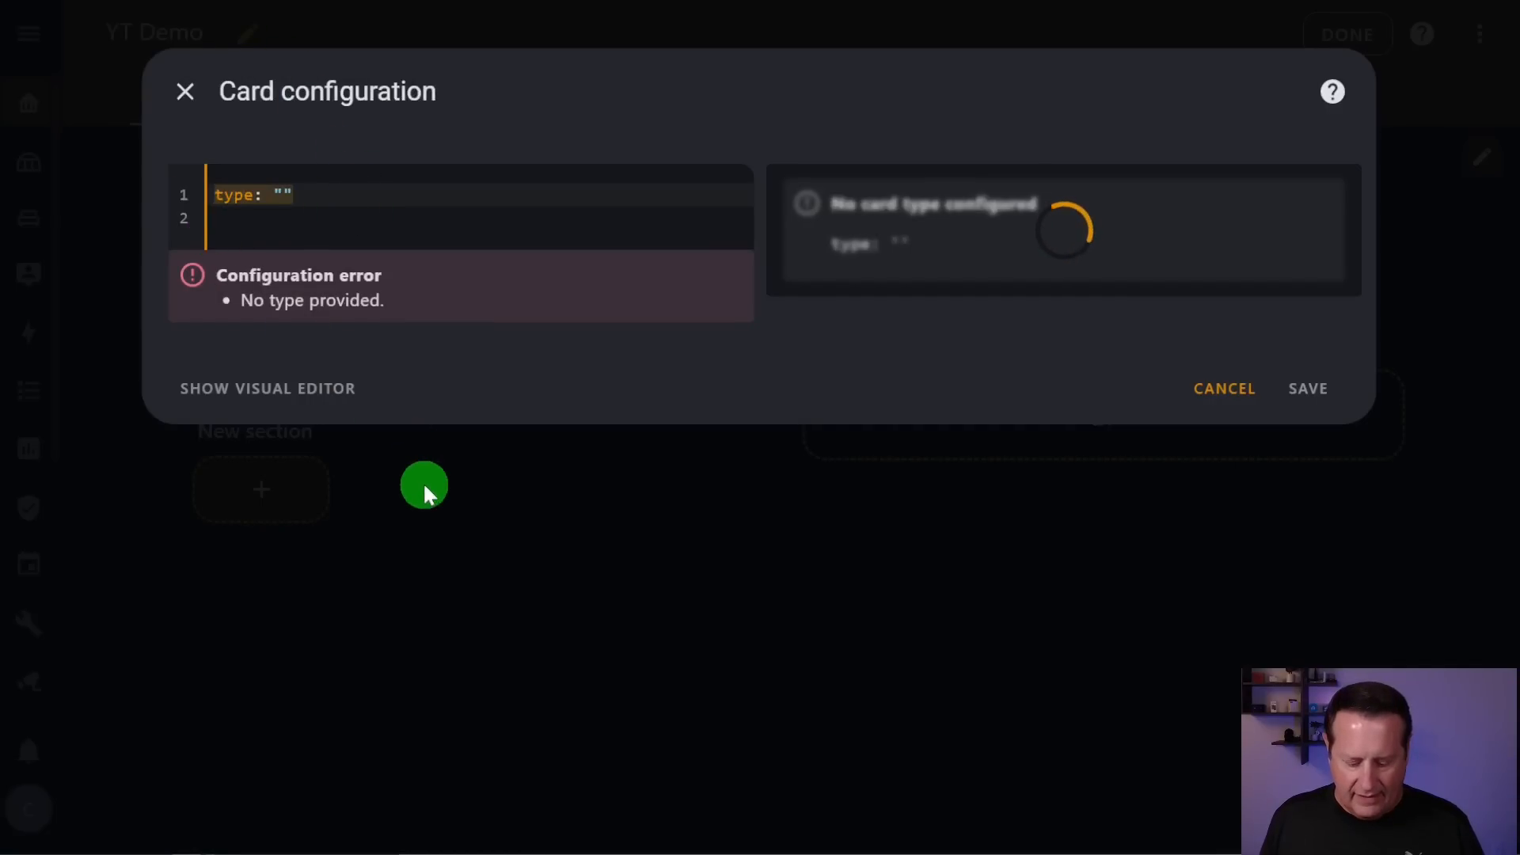
{"action": "key", "text": "ctrl+v"}
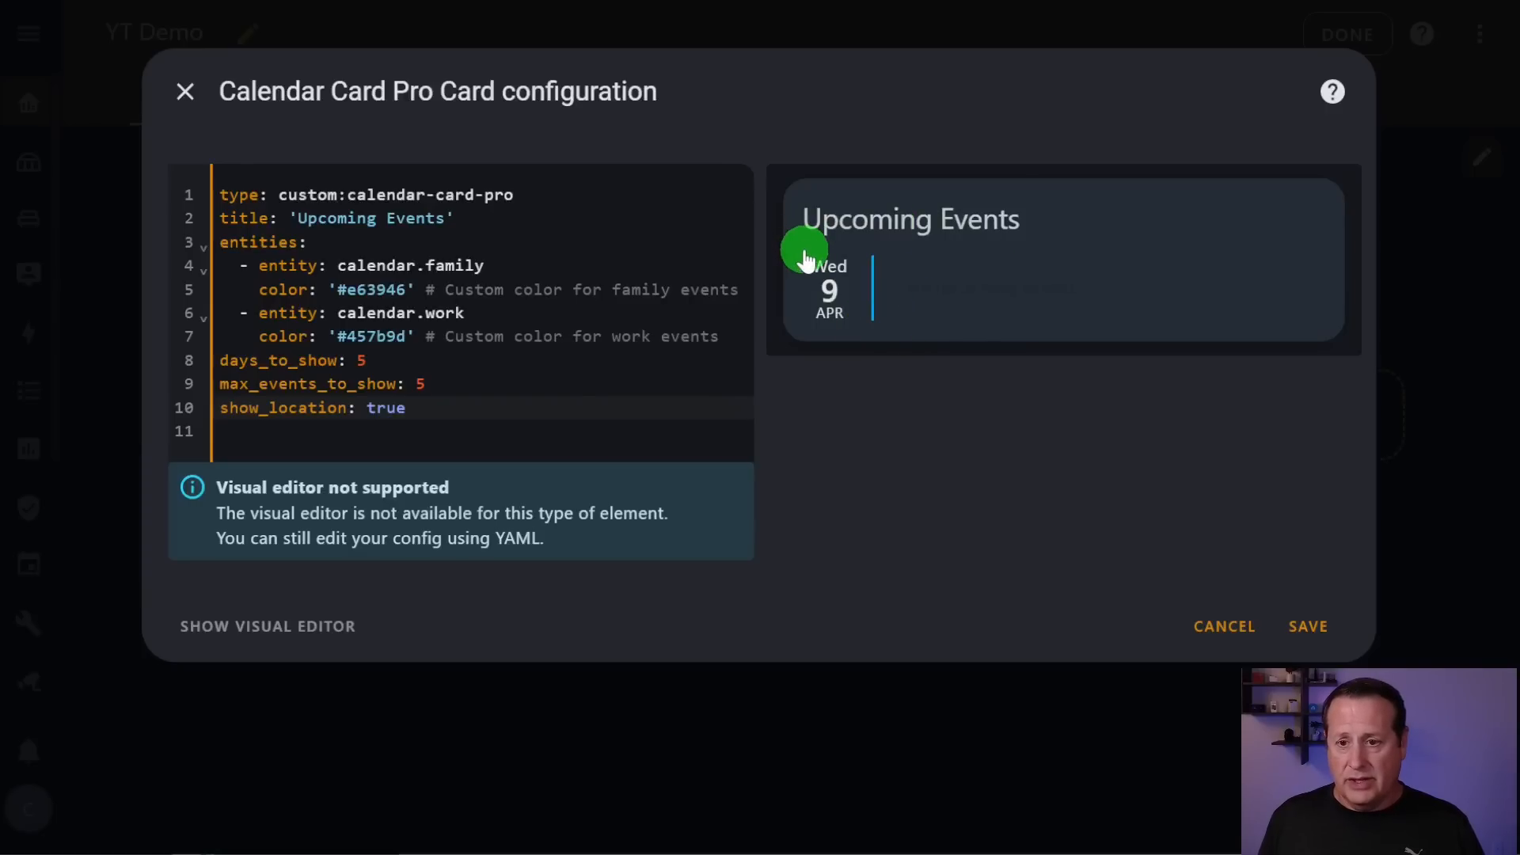
- Remove the 'Upcoming Events' title line from the card's YAML, leaving no blank line
{"action": "left_click_drag", "start_coordinate": [463, 223], "coordinate": [150, 227]}
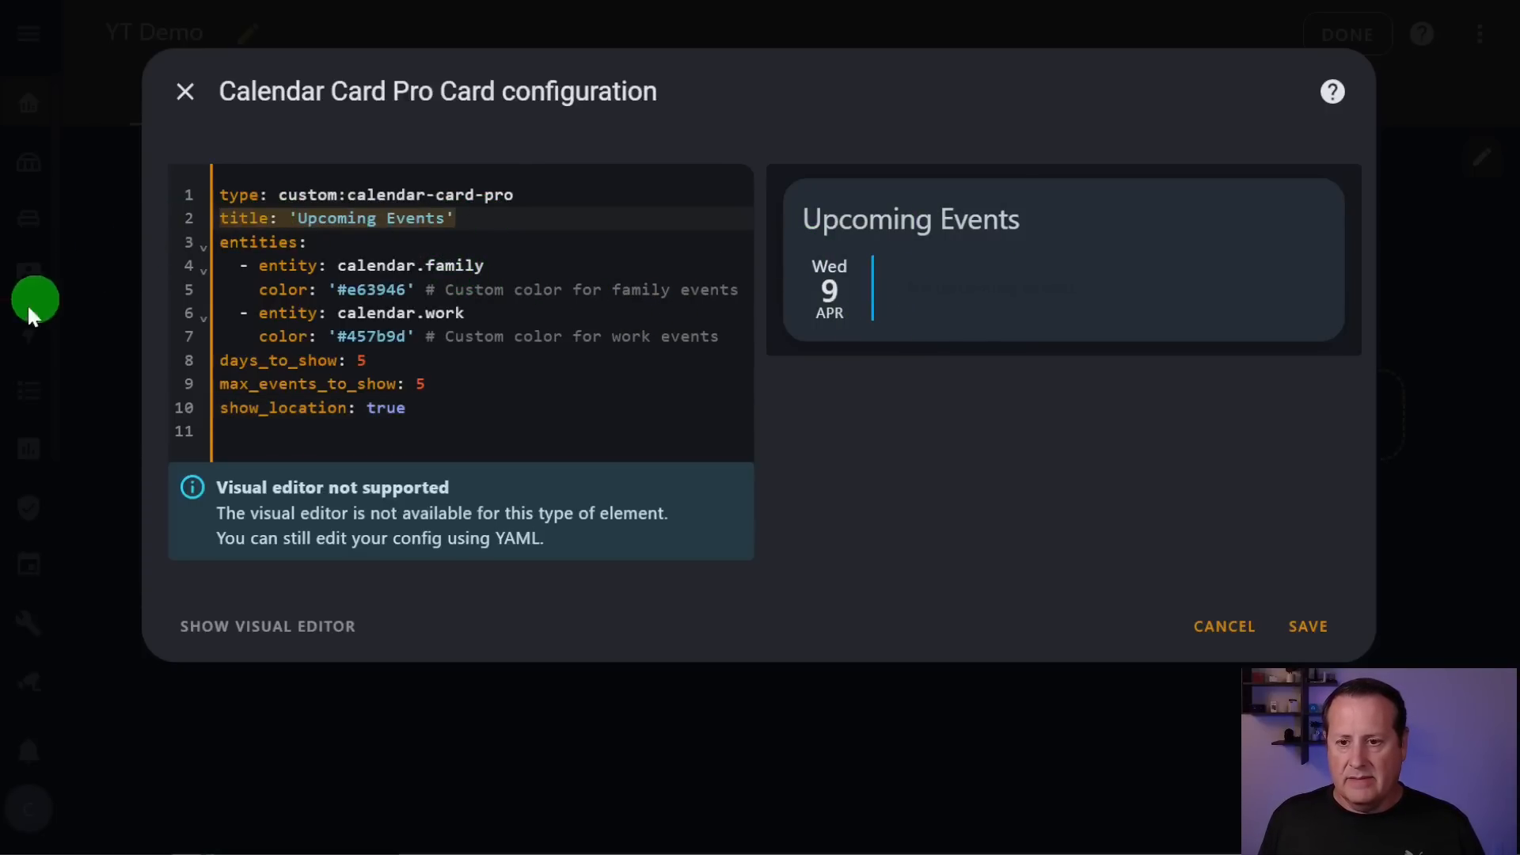
{"action": "key", "text": "BackSpace"}
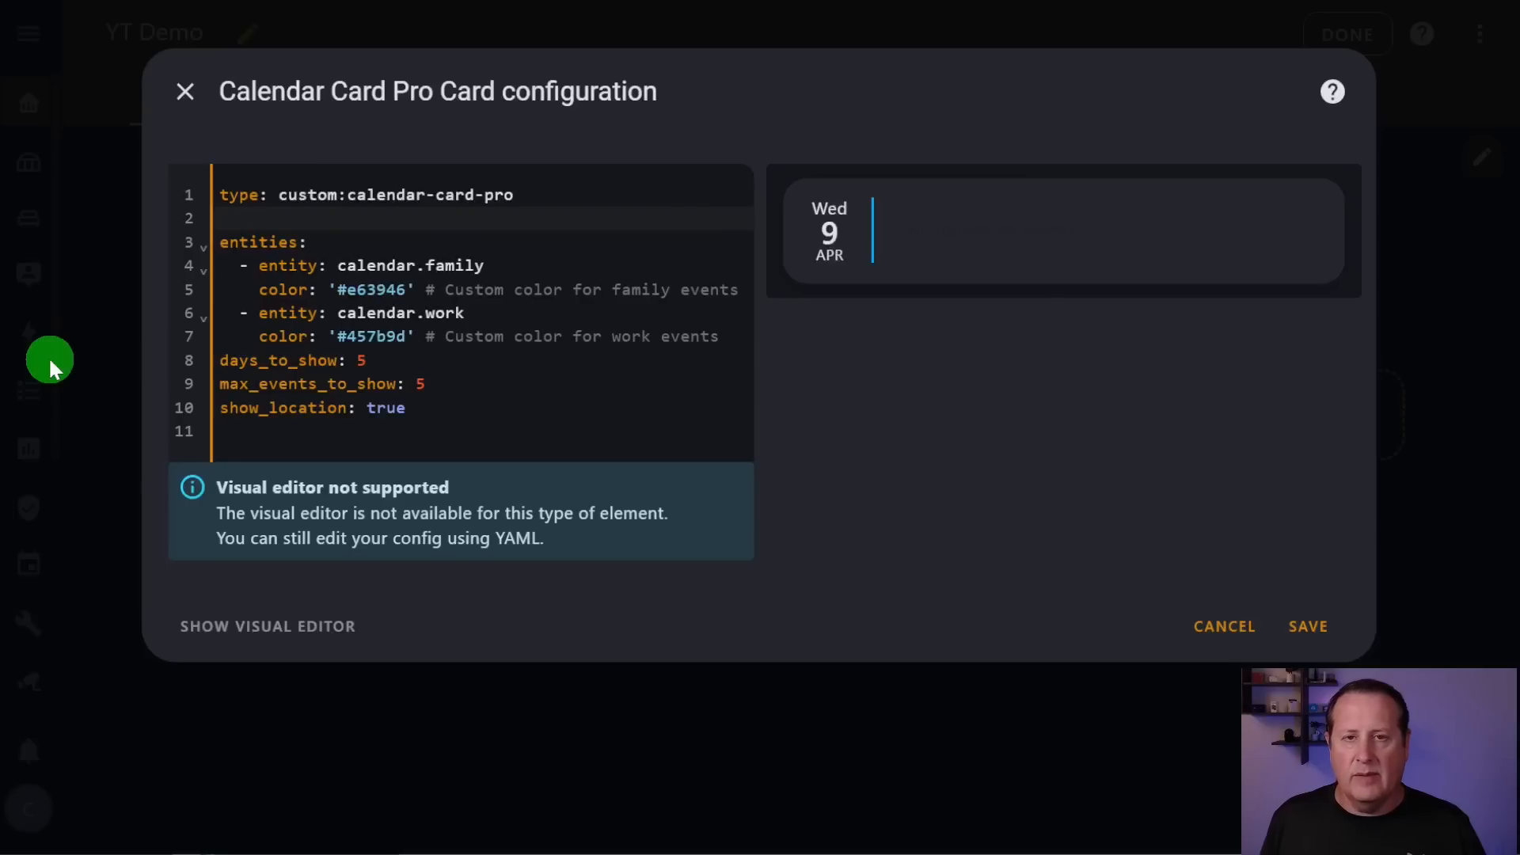
{"action": "key", "text": "ctrl+z"}
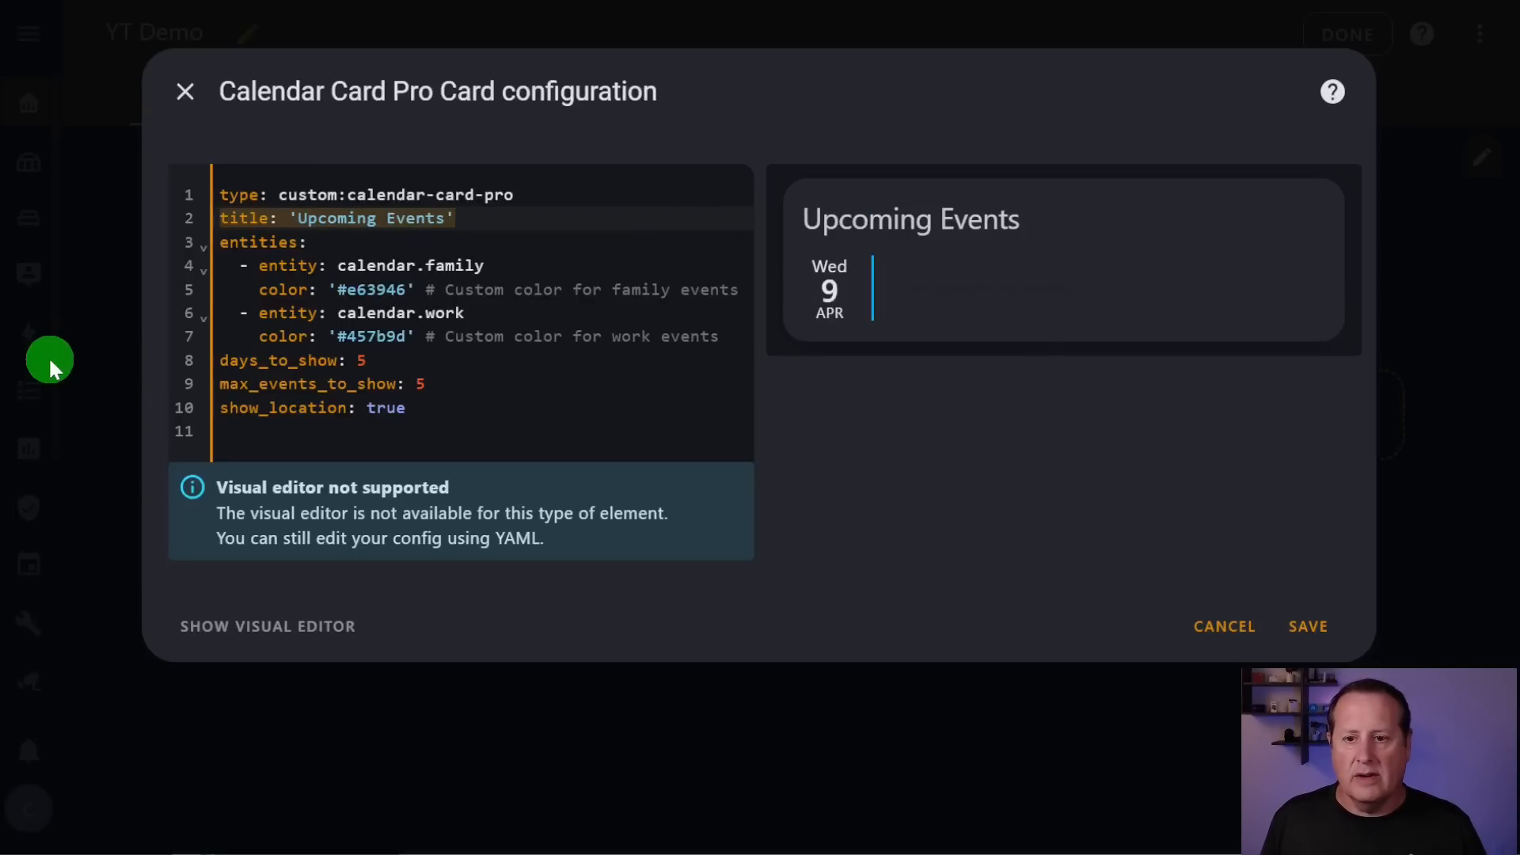
{"action": "key", "text": "BackSpace"}
{"action": "key", "text": "BackSpace"}
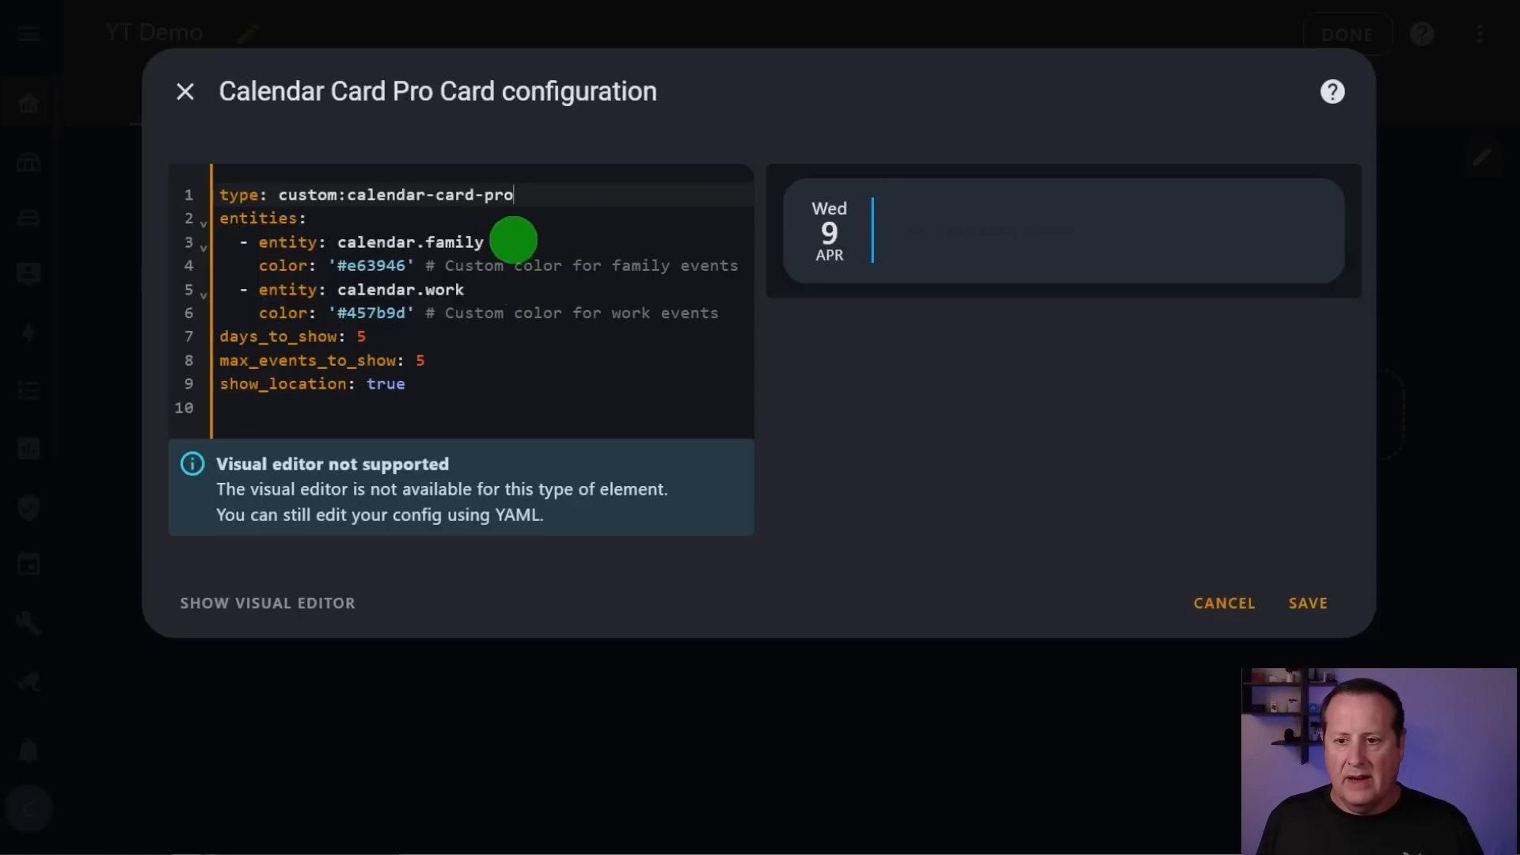
- Replace the family calendar entity with calendar.bc_calendar and the work calendar entity with calendar.calendar_number_2
{"action": "left_click", "coordinate": [513, 239]}
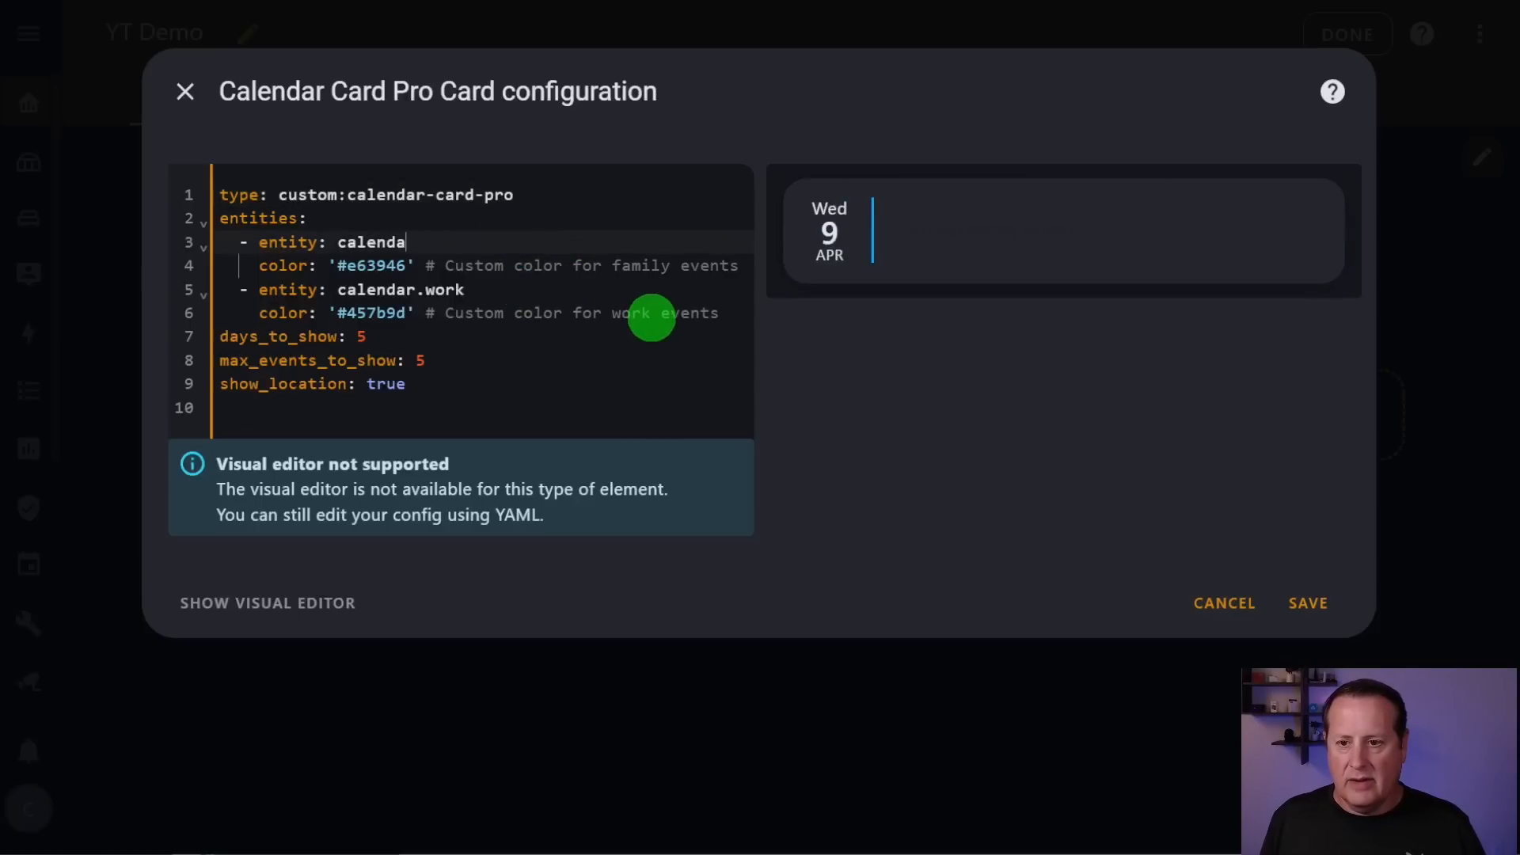
{"action": "type", "text": "r."}
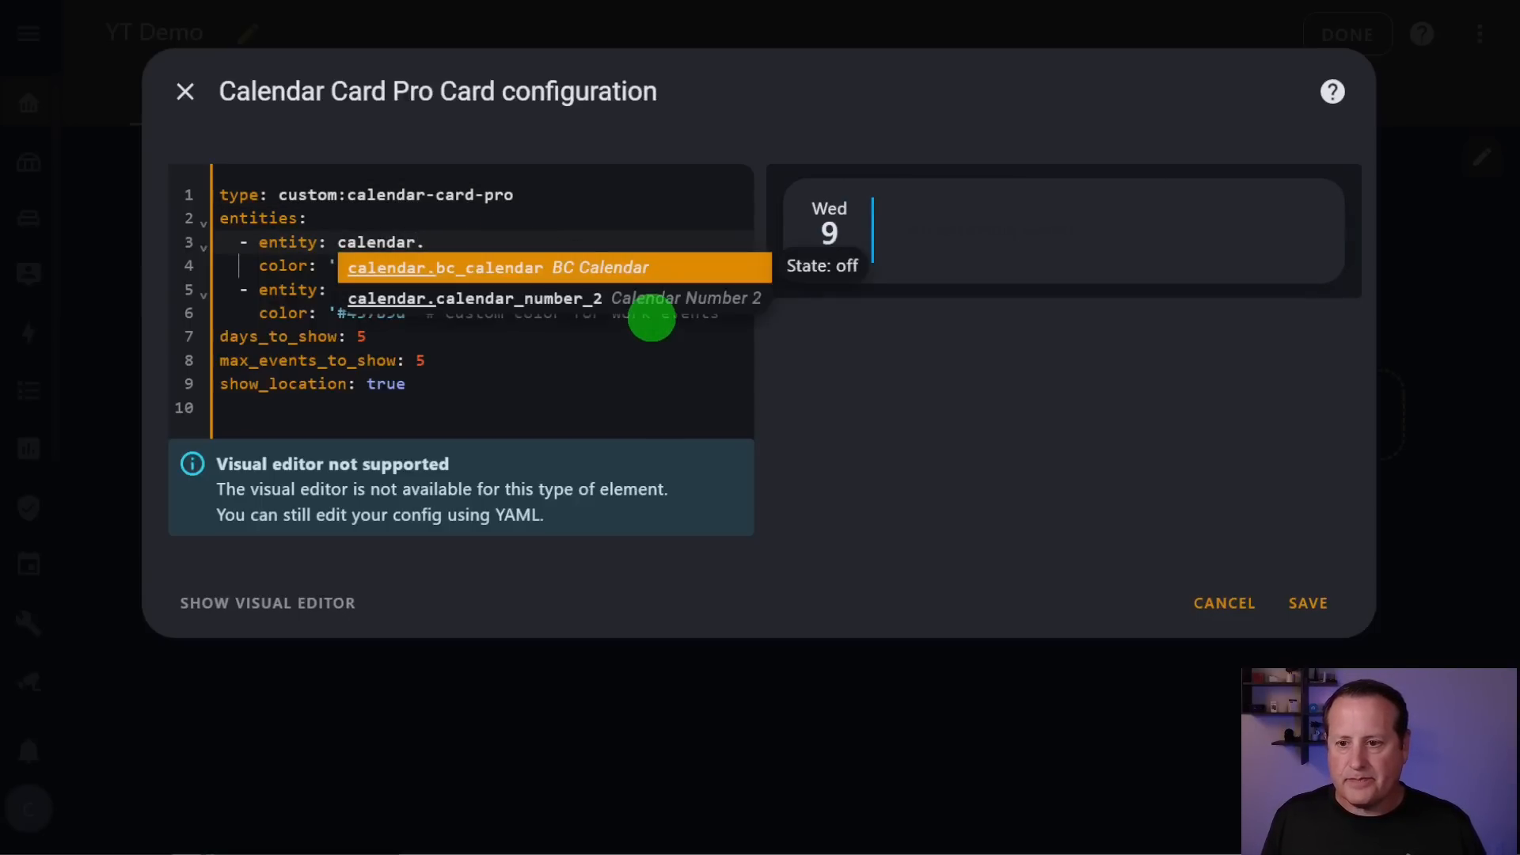
{"action": "key", "text": "Return"}
{"action": "left_click", "coordinate": [541, 289]}
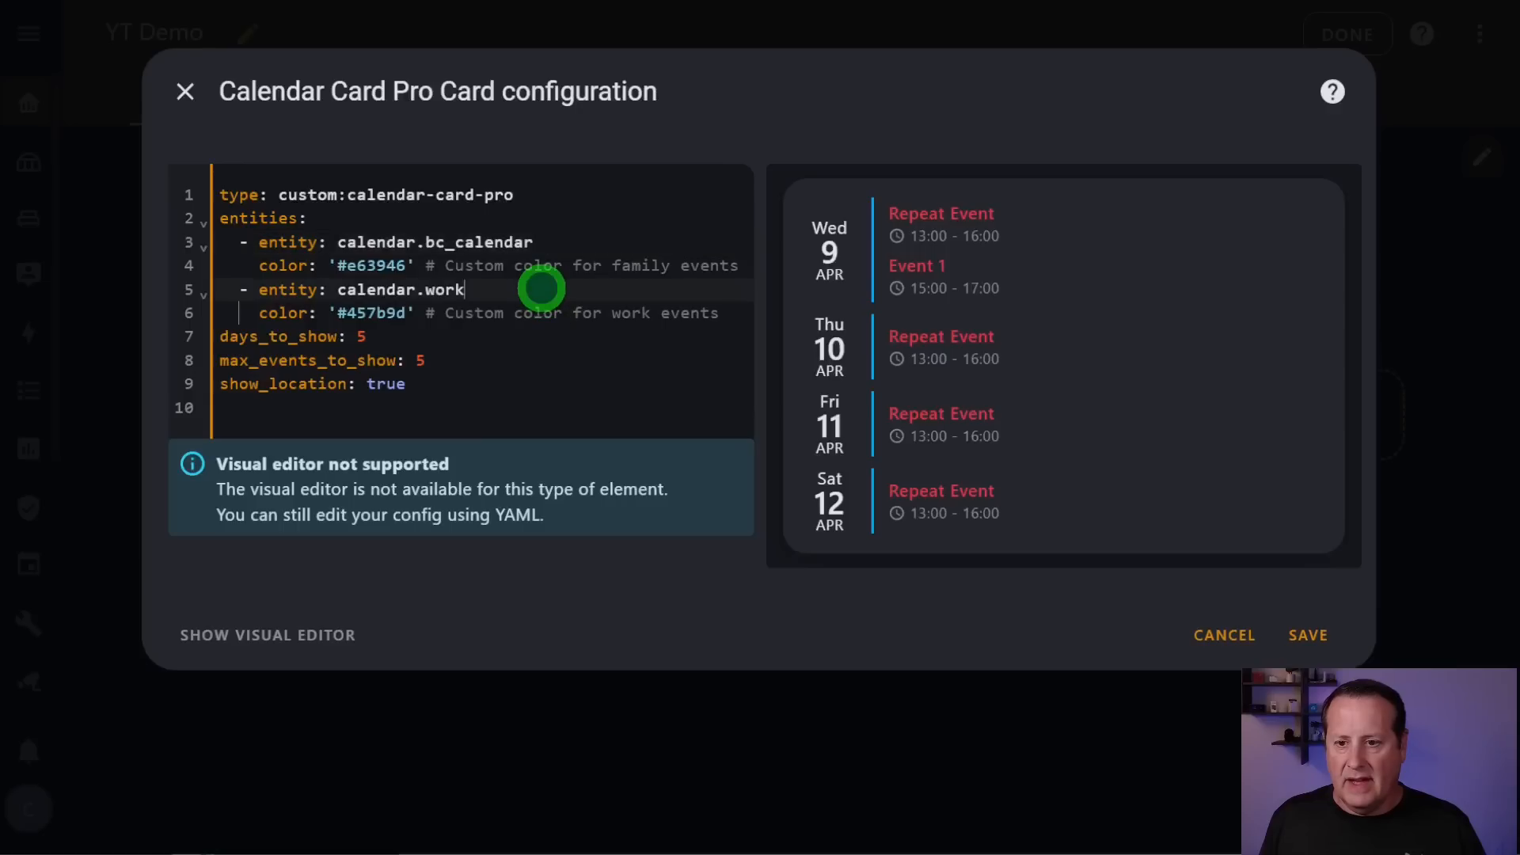
{"action": "key", "text": "BackSpace"}
{"action": "key", "text": "BackSpace"}
{"action": "key", "text": "BackSpace"}
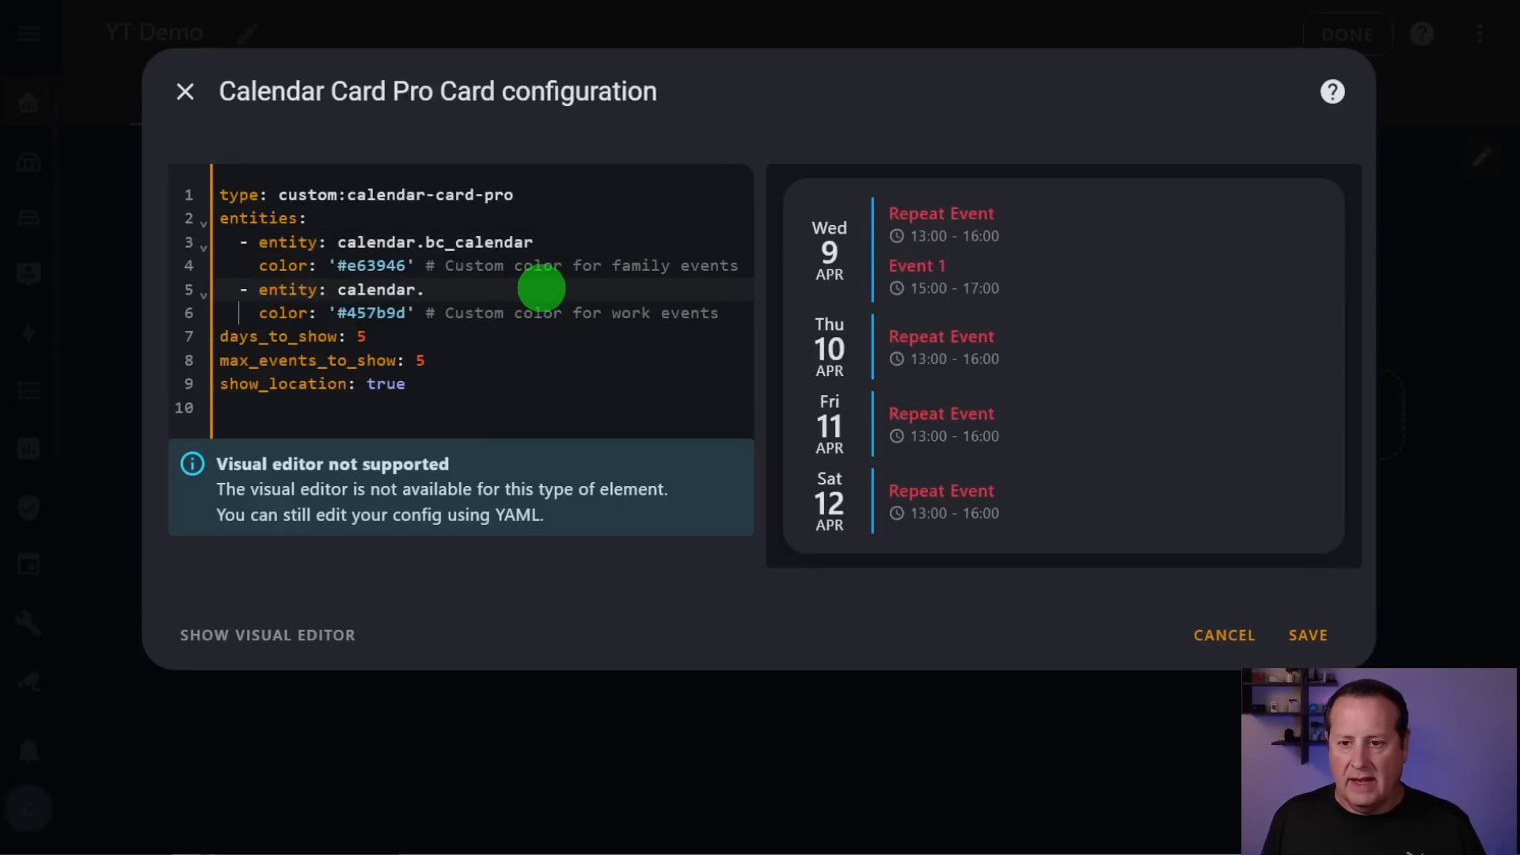
{"action": "type", "text": "."}
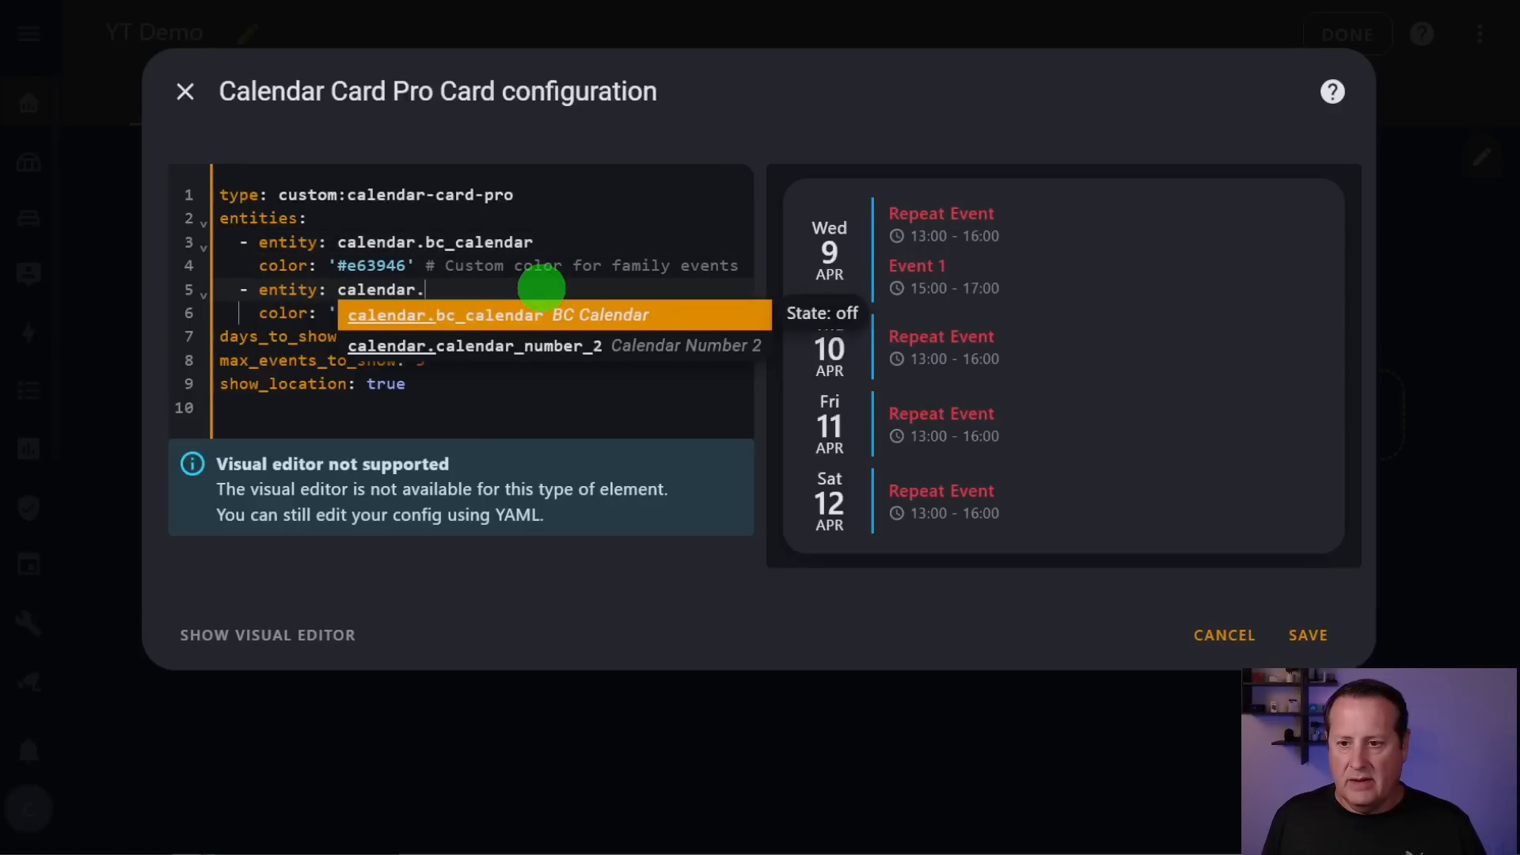
{"action": "key", "text": "Down"}
{"action": "key", "text": "Return"}
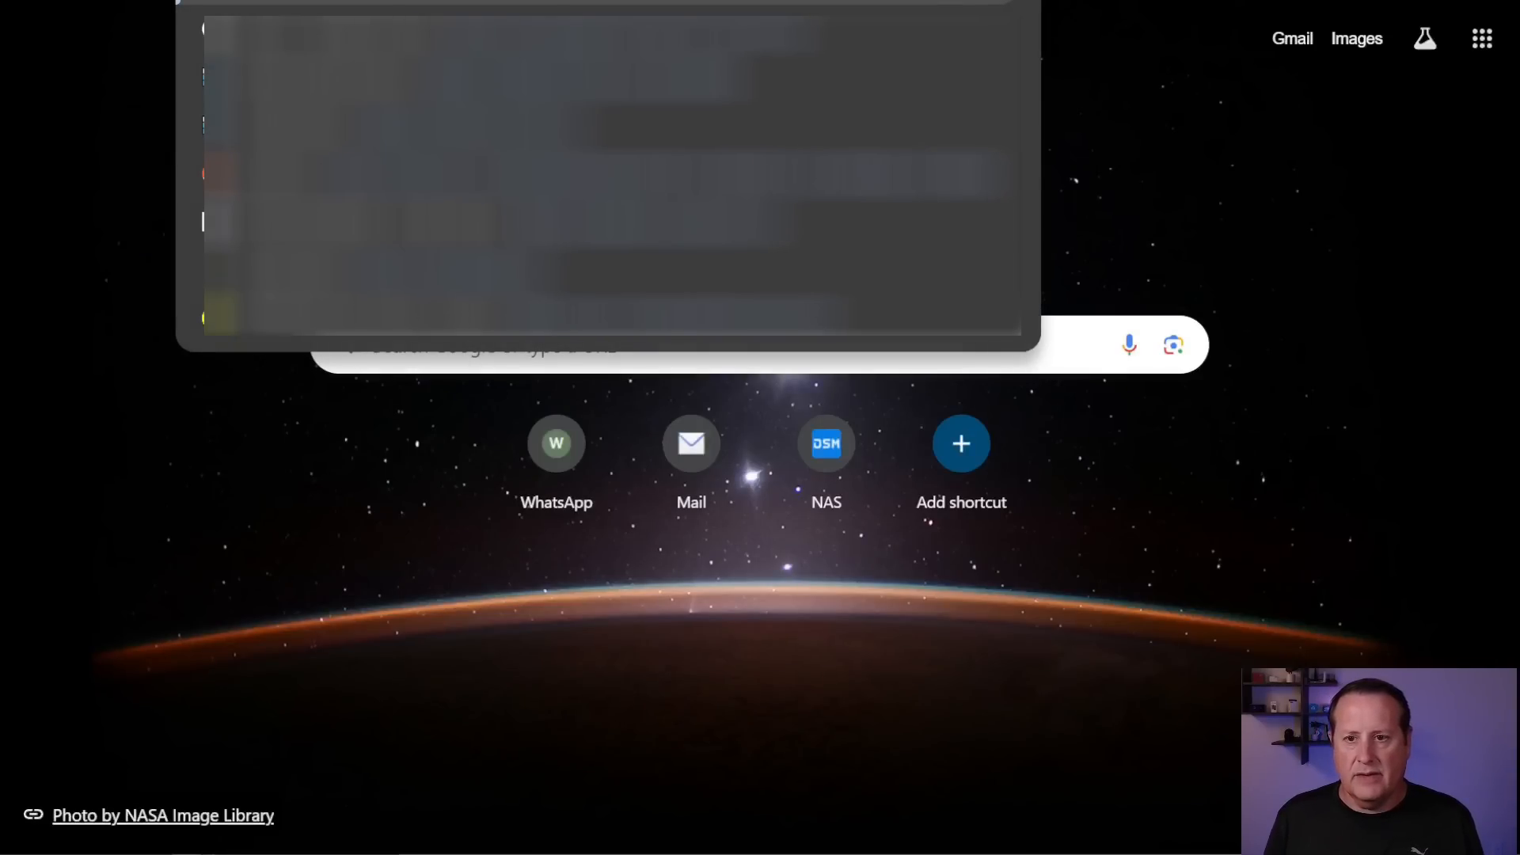
- Search the web for "html color codes", open the HTML Color Codes picker and select the hex code ECF5EB
{"action": "type", "text": "coolors"}
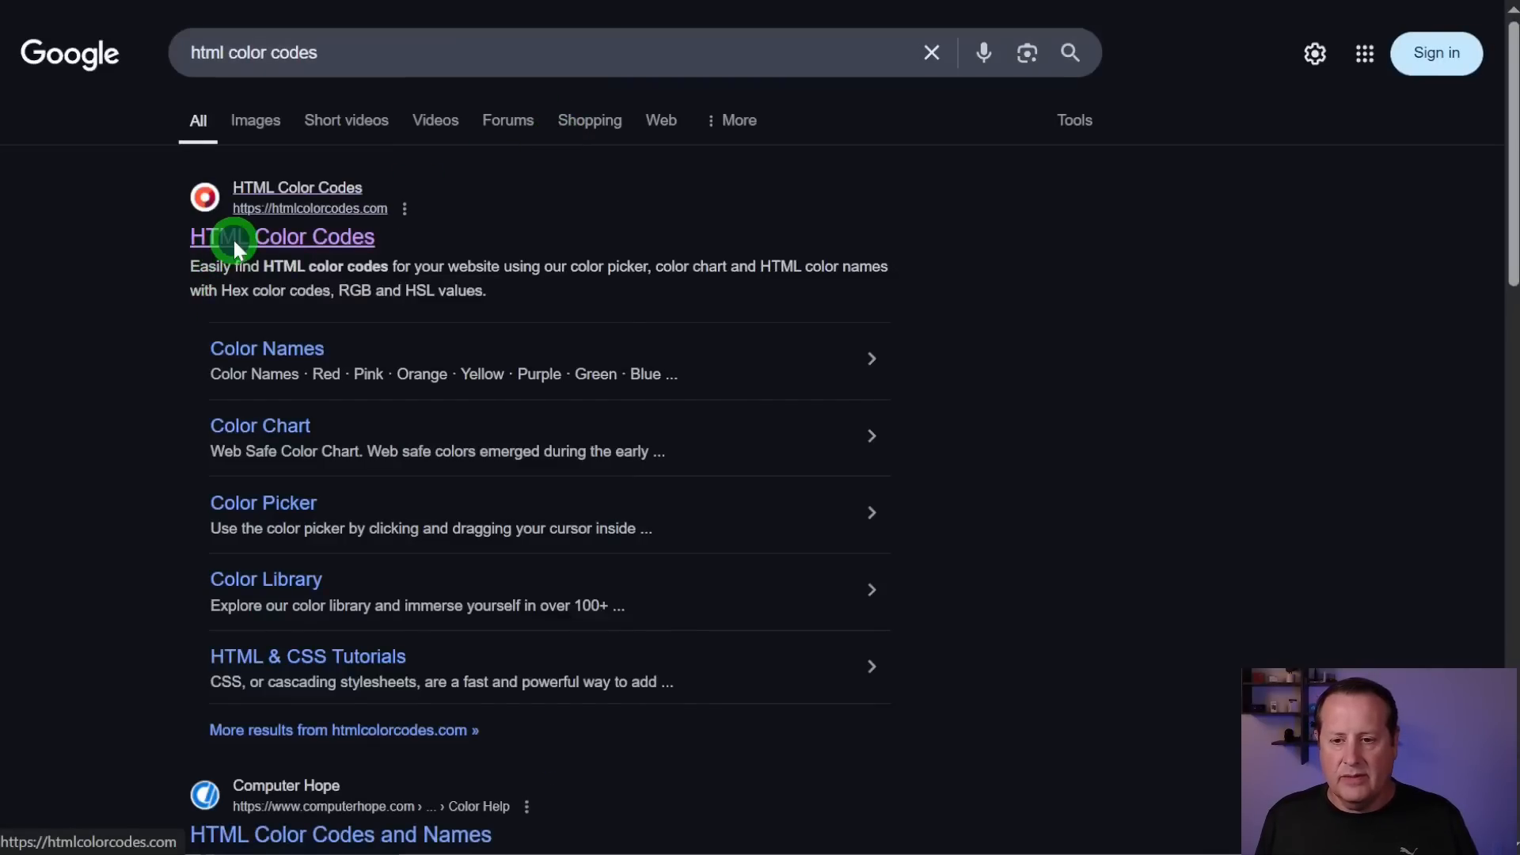
{"action": "left_click", "coordinate": [233, 238]}
{"action": "scroll", "coordinate": [410, 439], "scroll_direction": "down", "scroll_amount": 6}
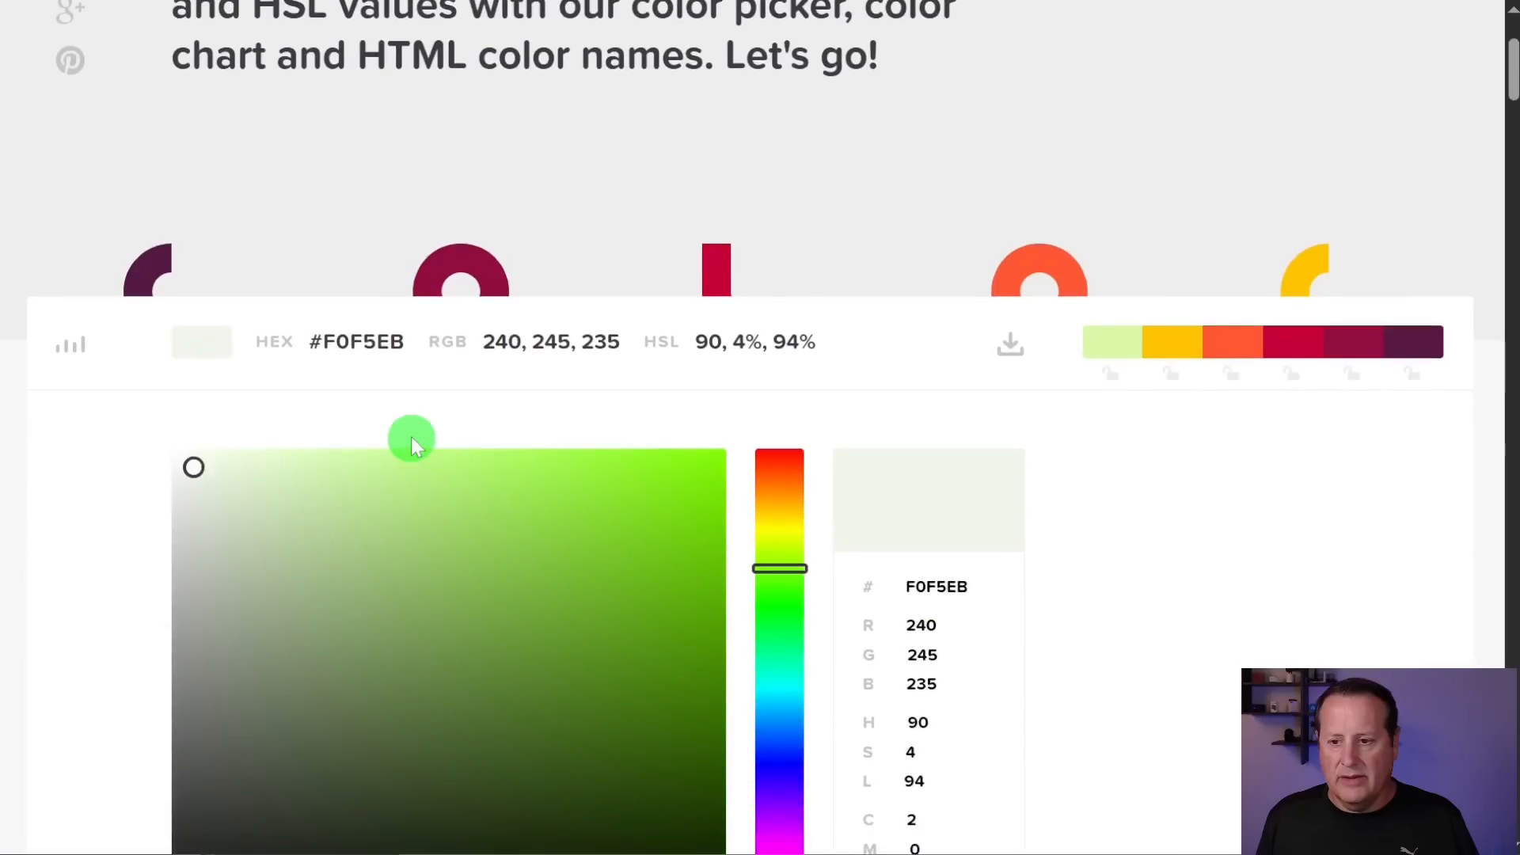
{"action": "left_click", "coordinate": [773, 357]}
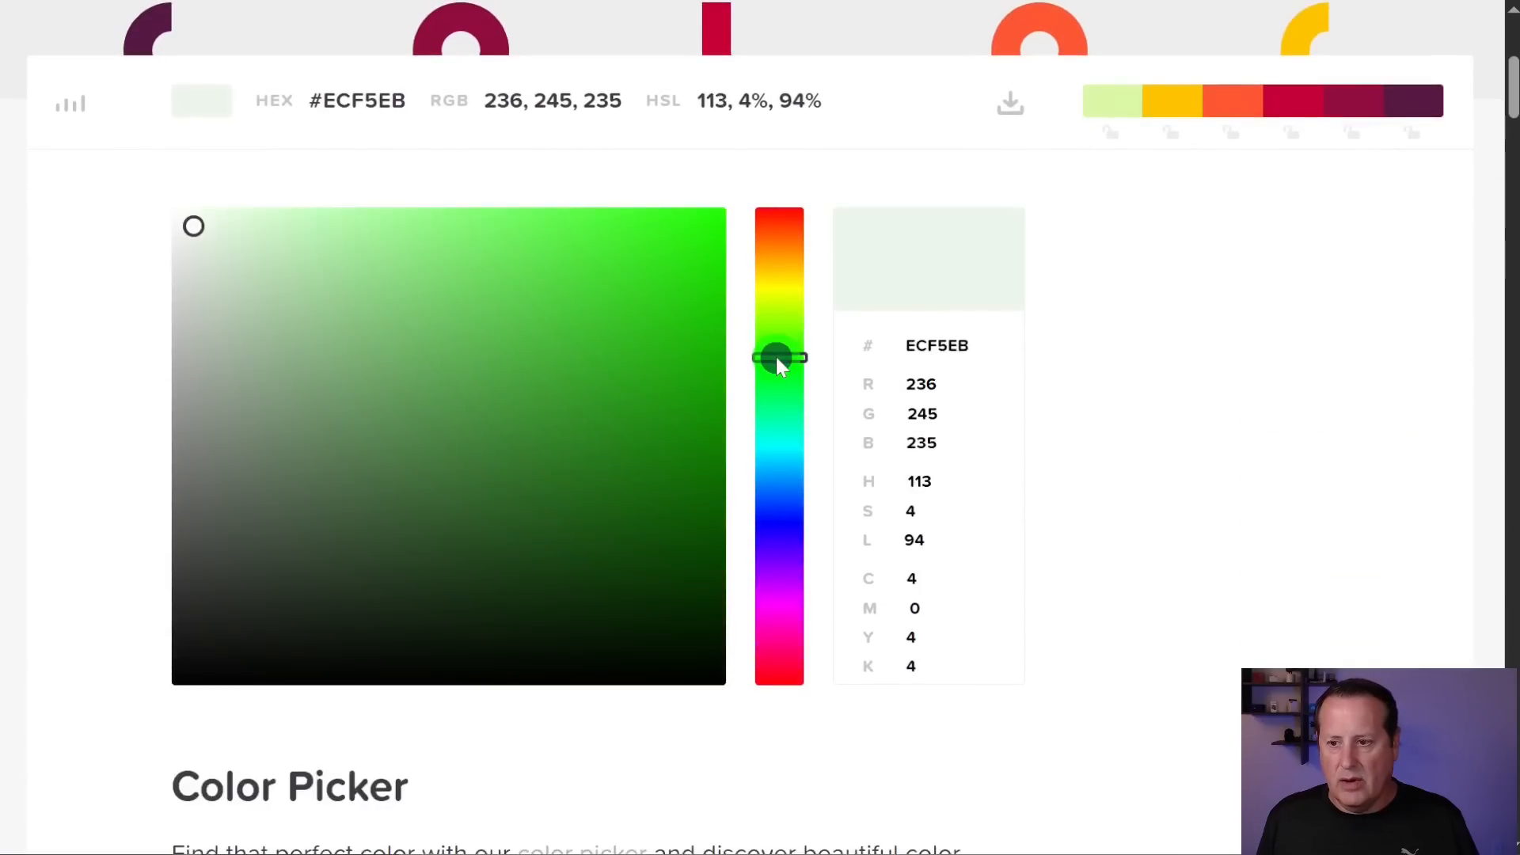
{"action": "double_click", "coordinate": [934, 346]}
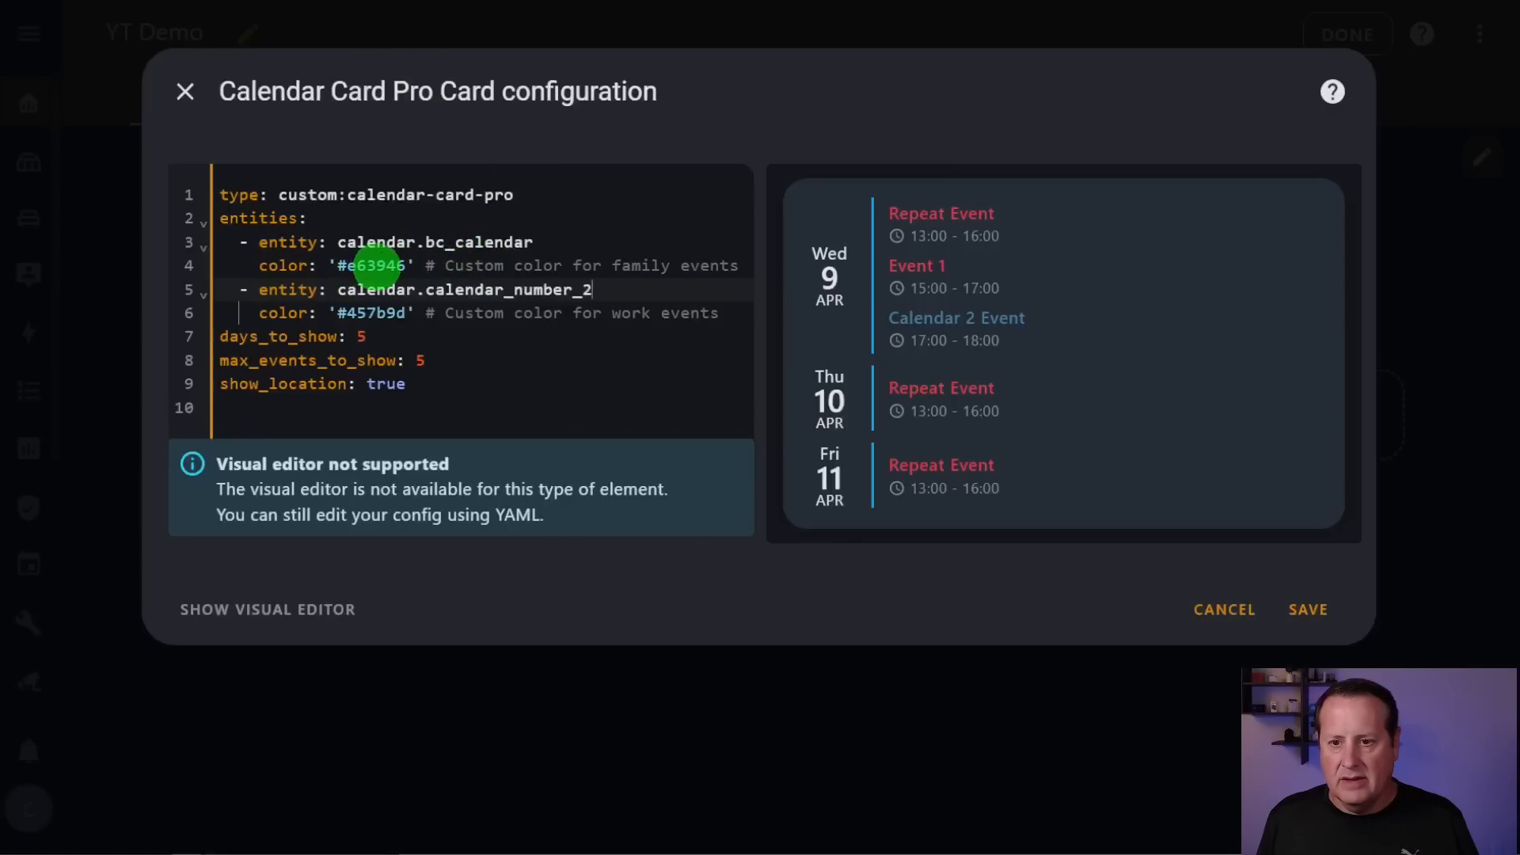
- Set the color of calendar.bc_calendar to #ecf5eb and save the card
{"action": "double_click", "coordinate": [376, 265]}
{"action": "type", "text": "ecf5eb"}
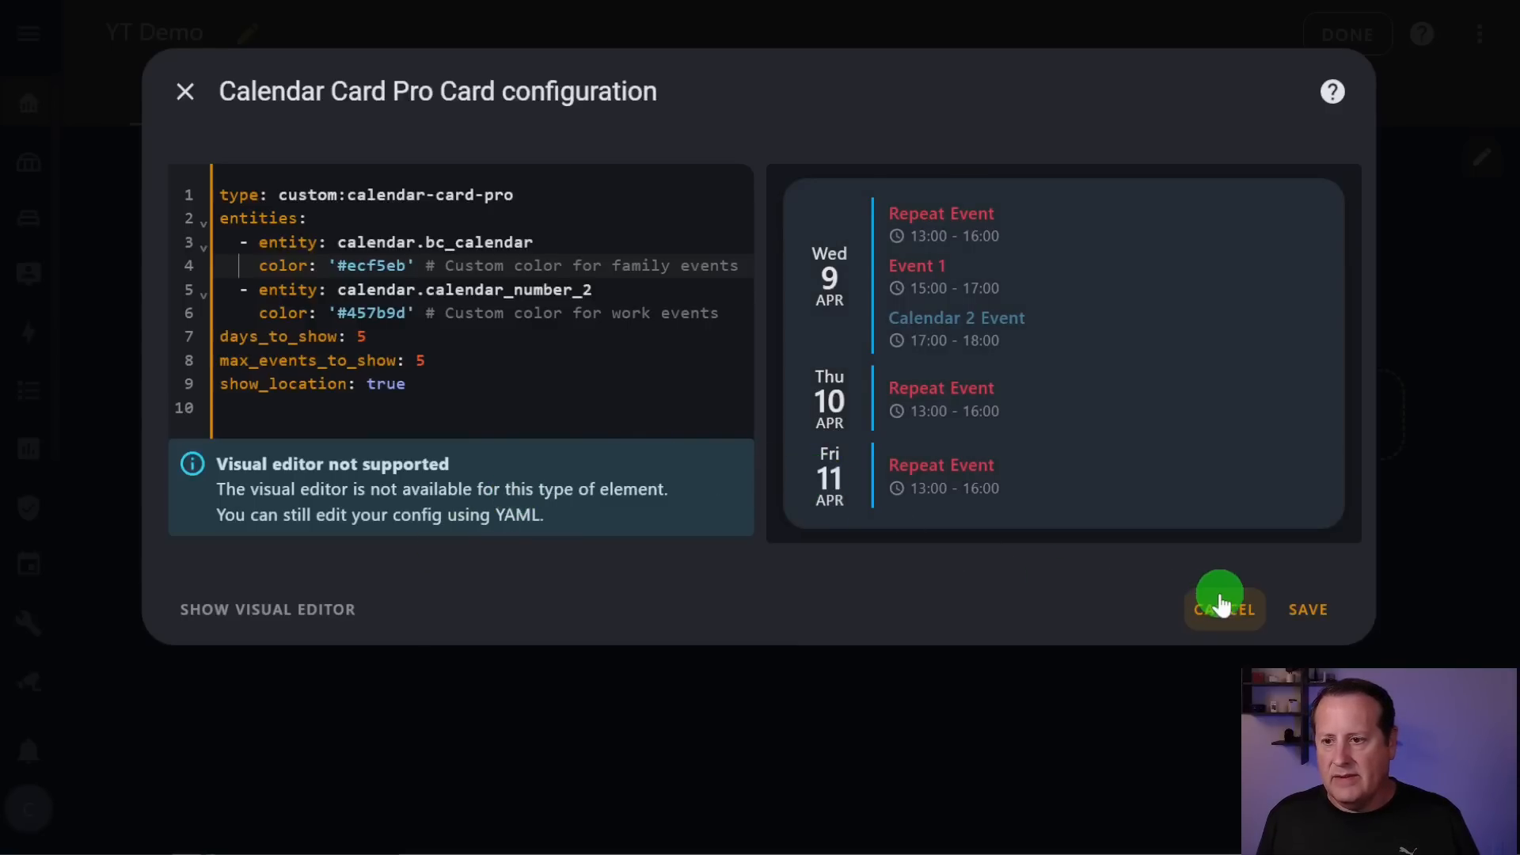
{"action": "left_click", "coordinate": [1310, 611]}
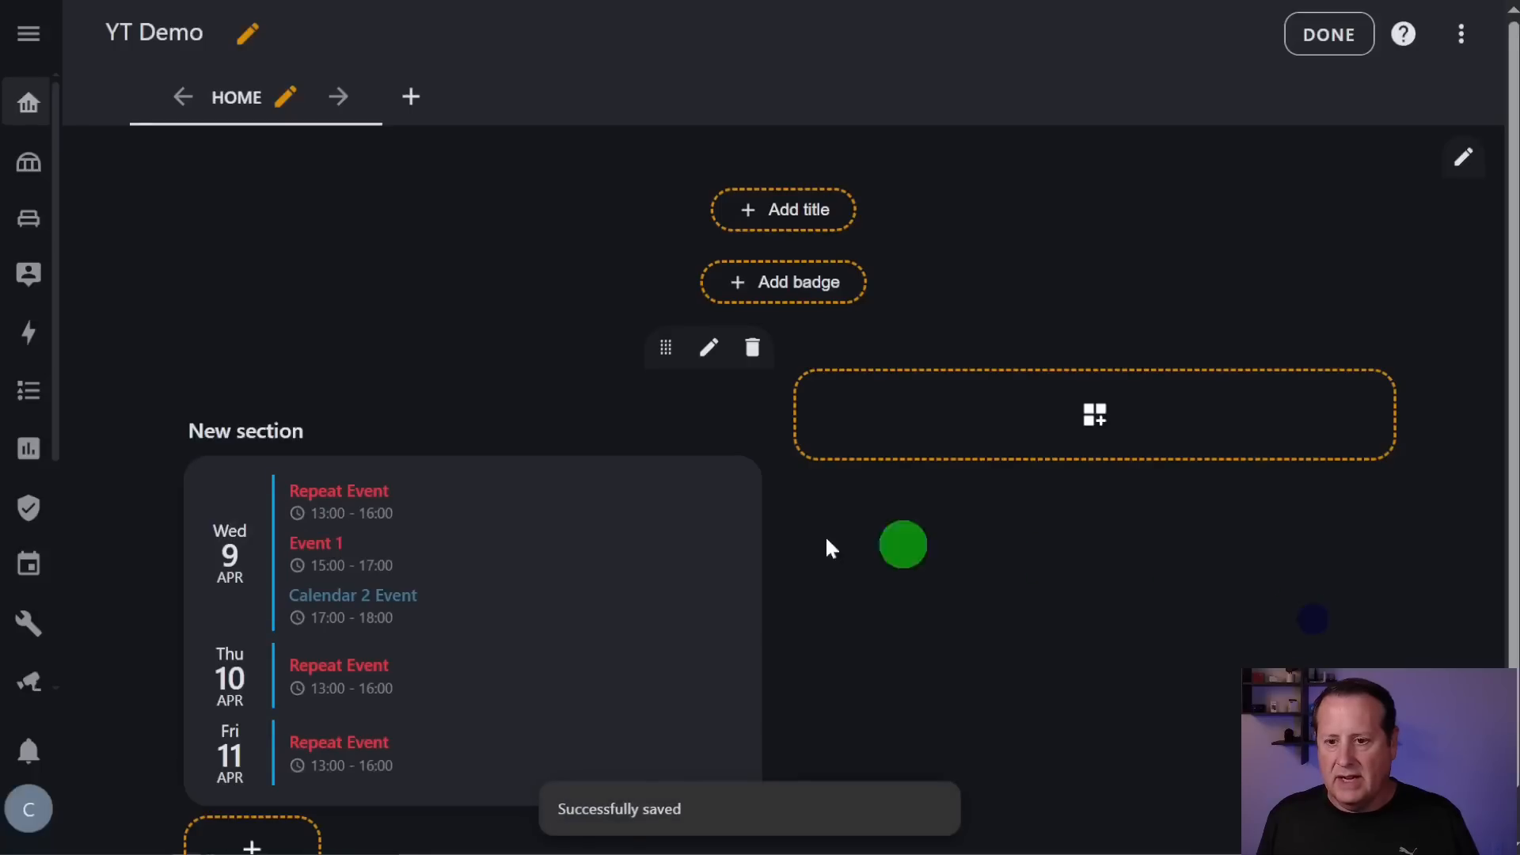
- Finish editing the dashboard and reload the page to refresh the calendar card
{"action": "left_click", "coordinate": [1331, 35]}
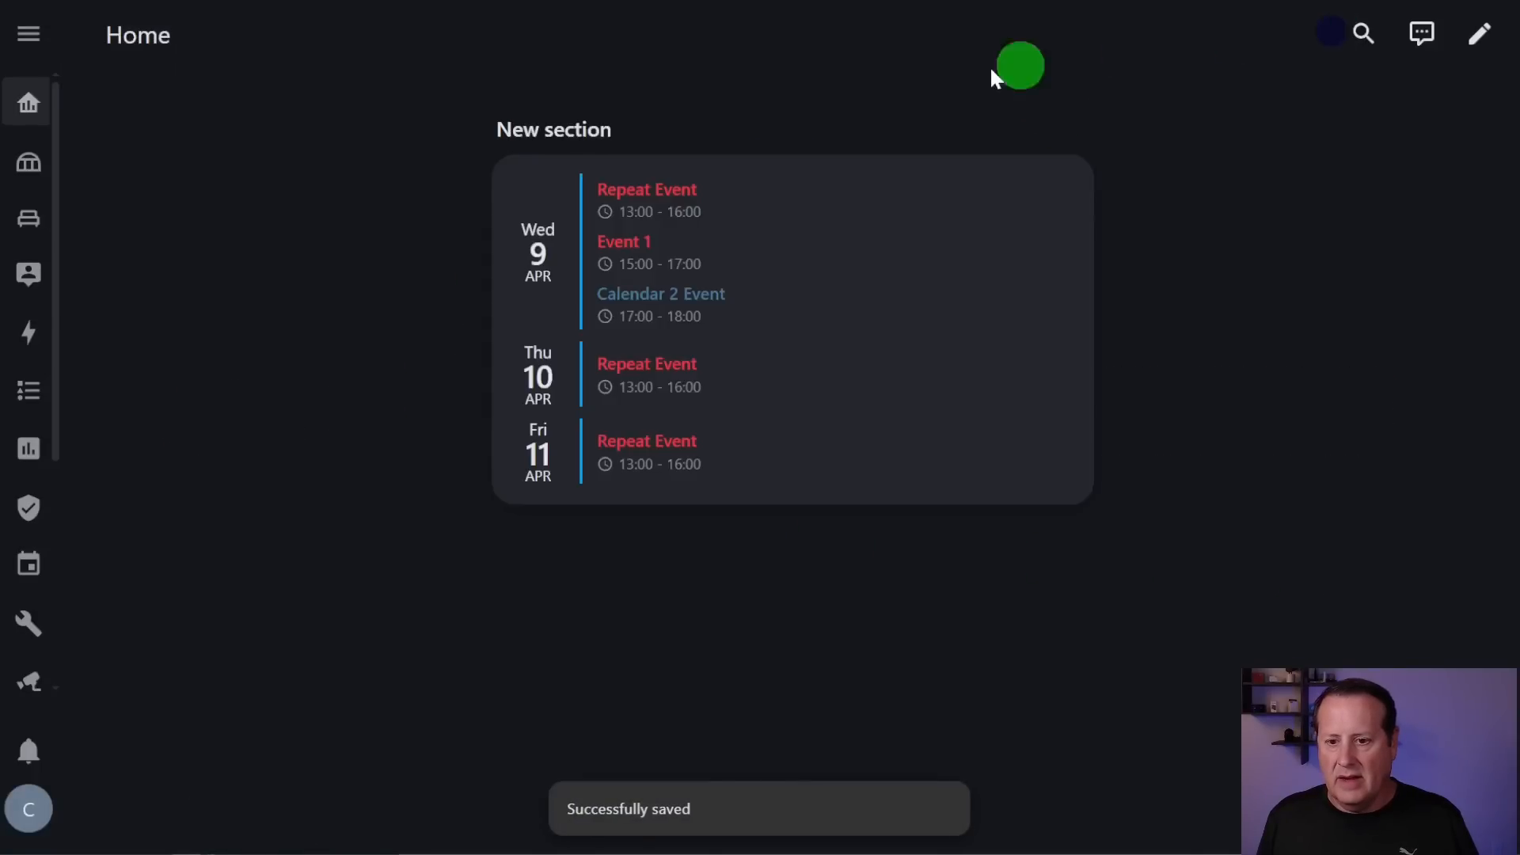
{"action": "key", "text": "F5"}
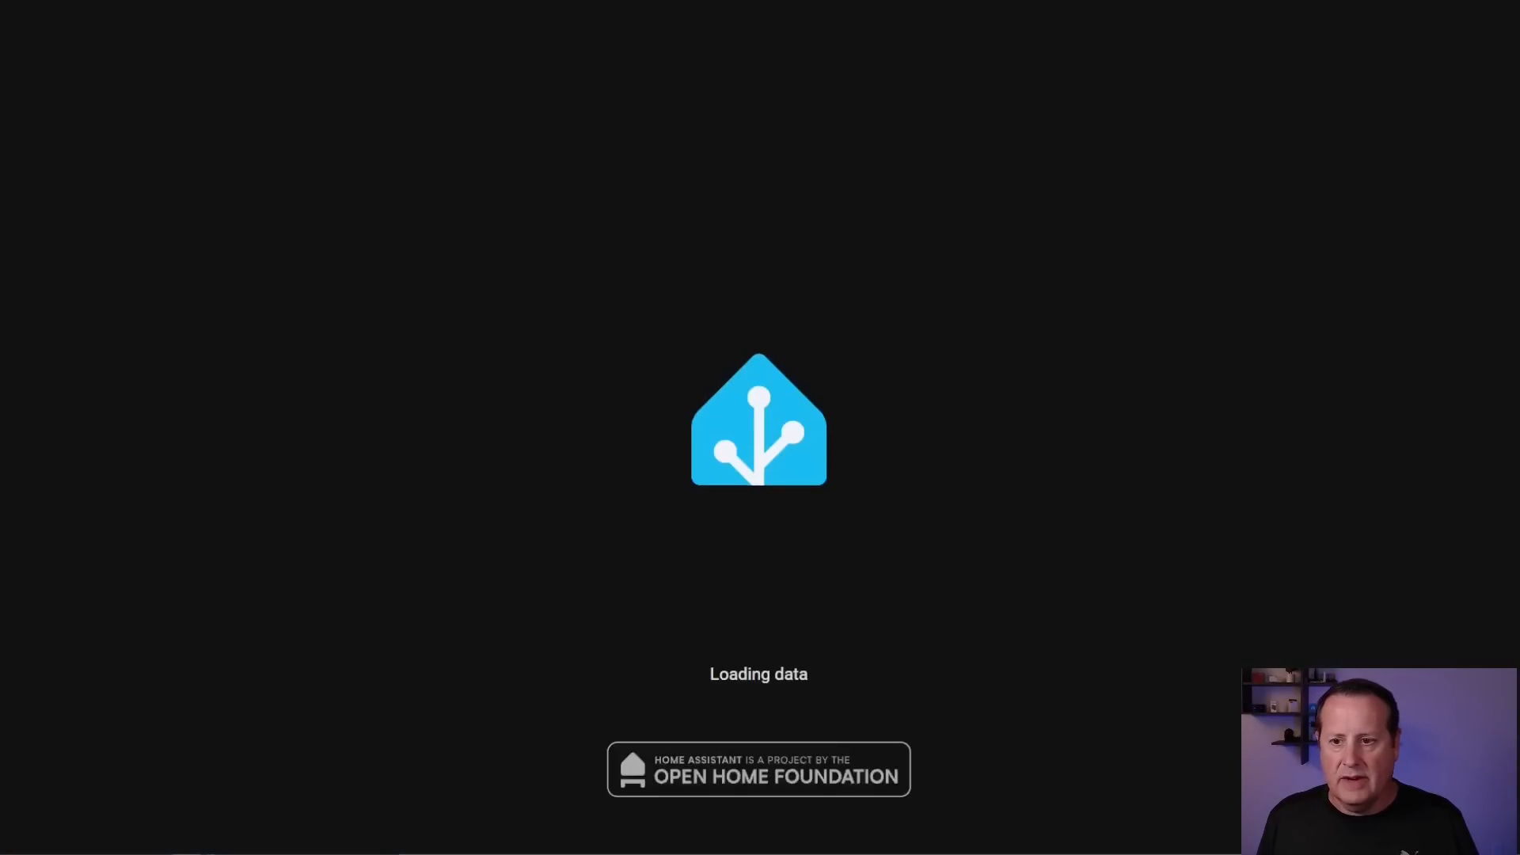
{"action": "key", "text": "F5"}
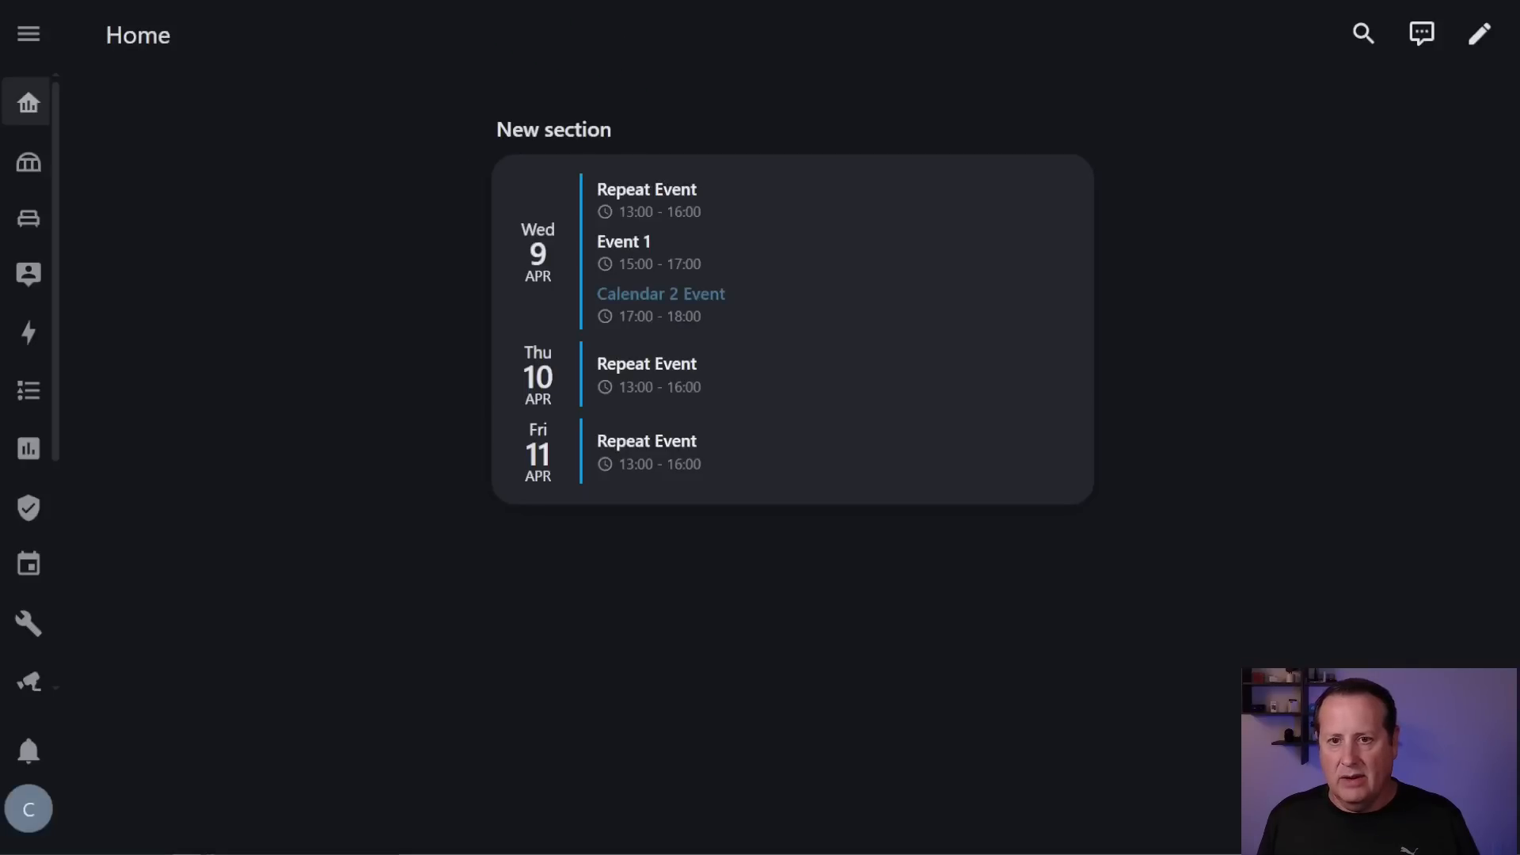
{"action": "key", "text": "F5"}
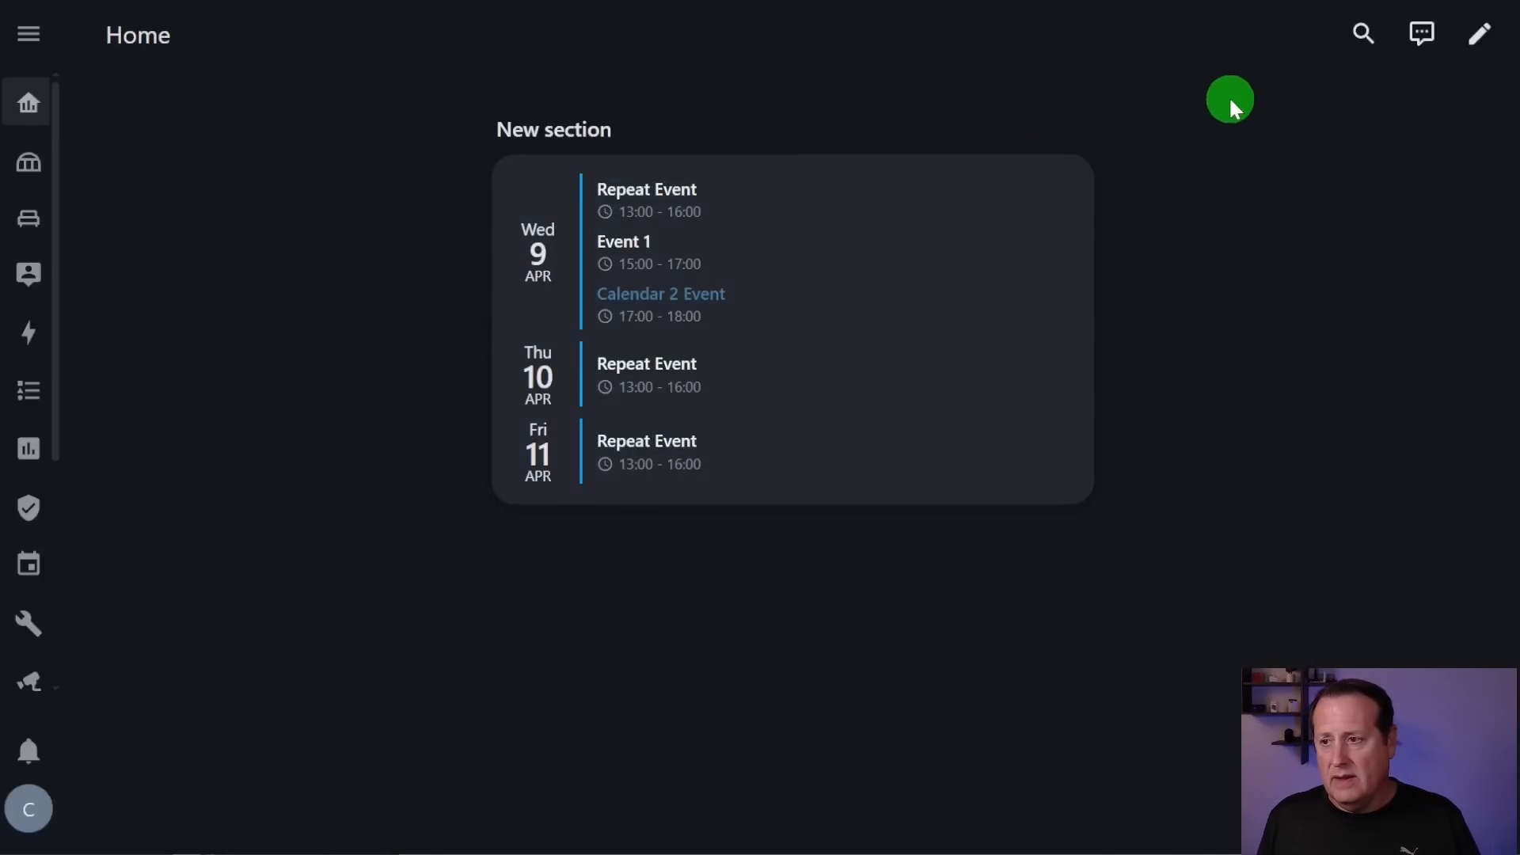
- Reopen the calendar card's configuration and add an accent_color key below the color of calendar.bc_calendar
{"action": "left_click", "coordinate": [1482, 33]}
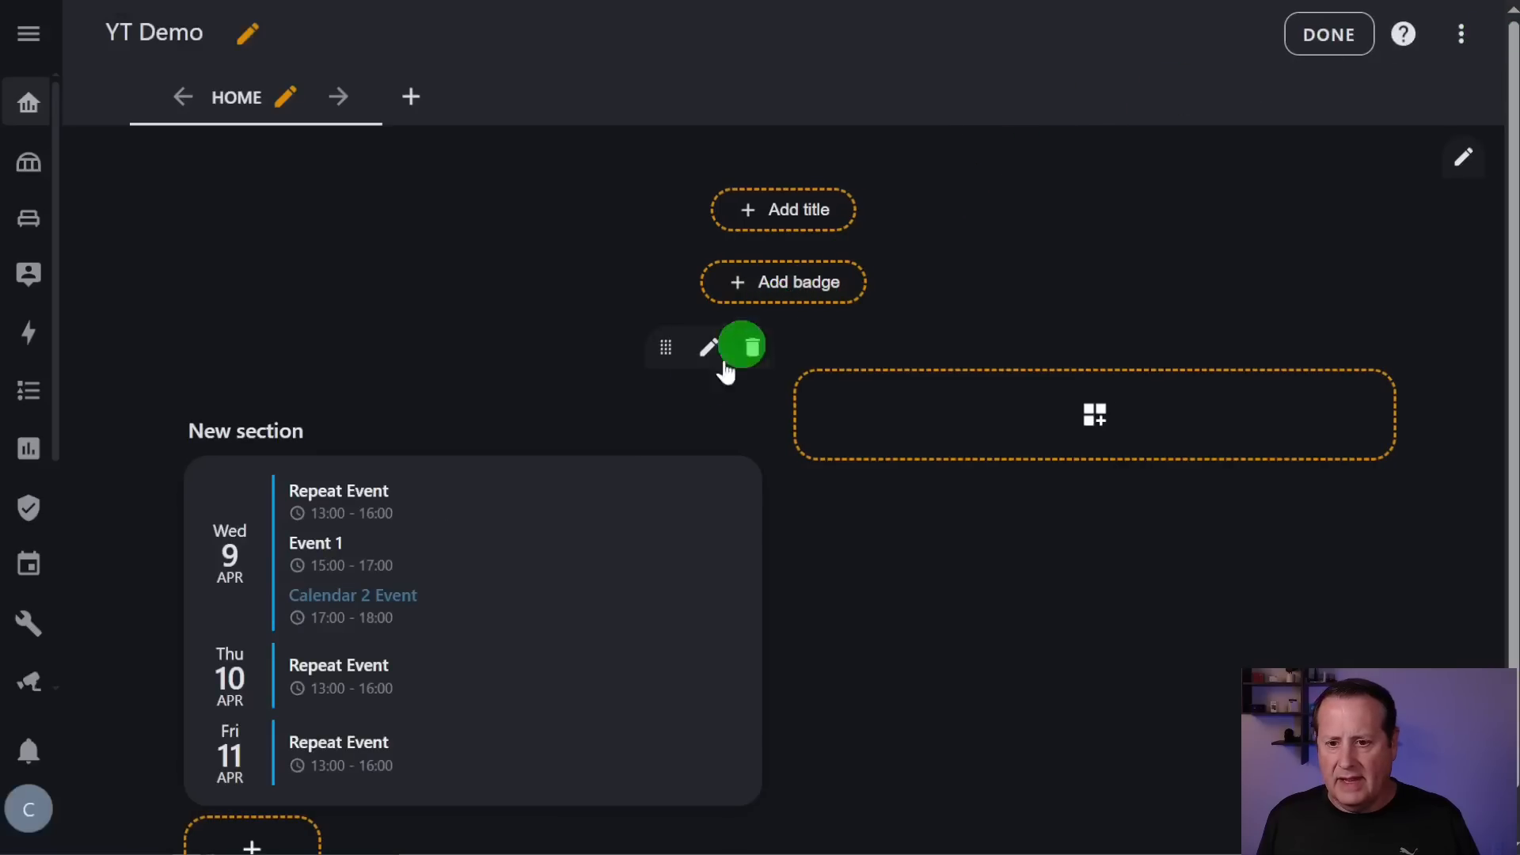
{"action": "left_click", "coordinate": [473, 628]}
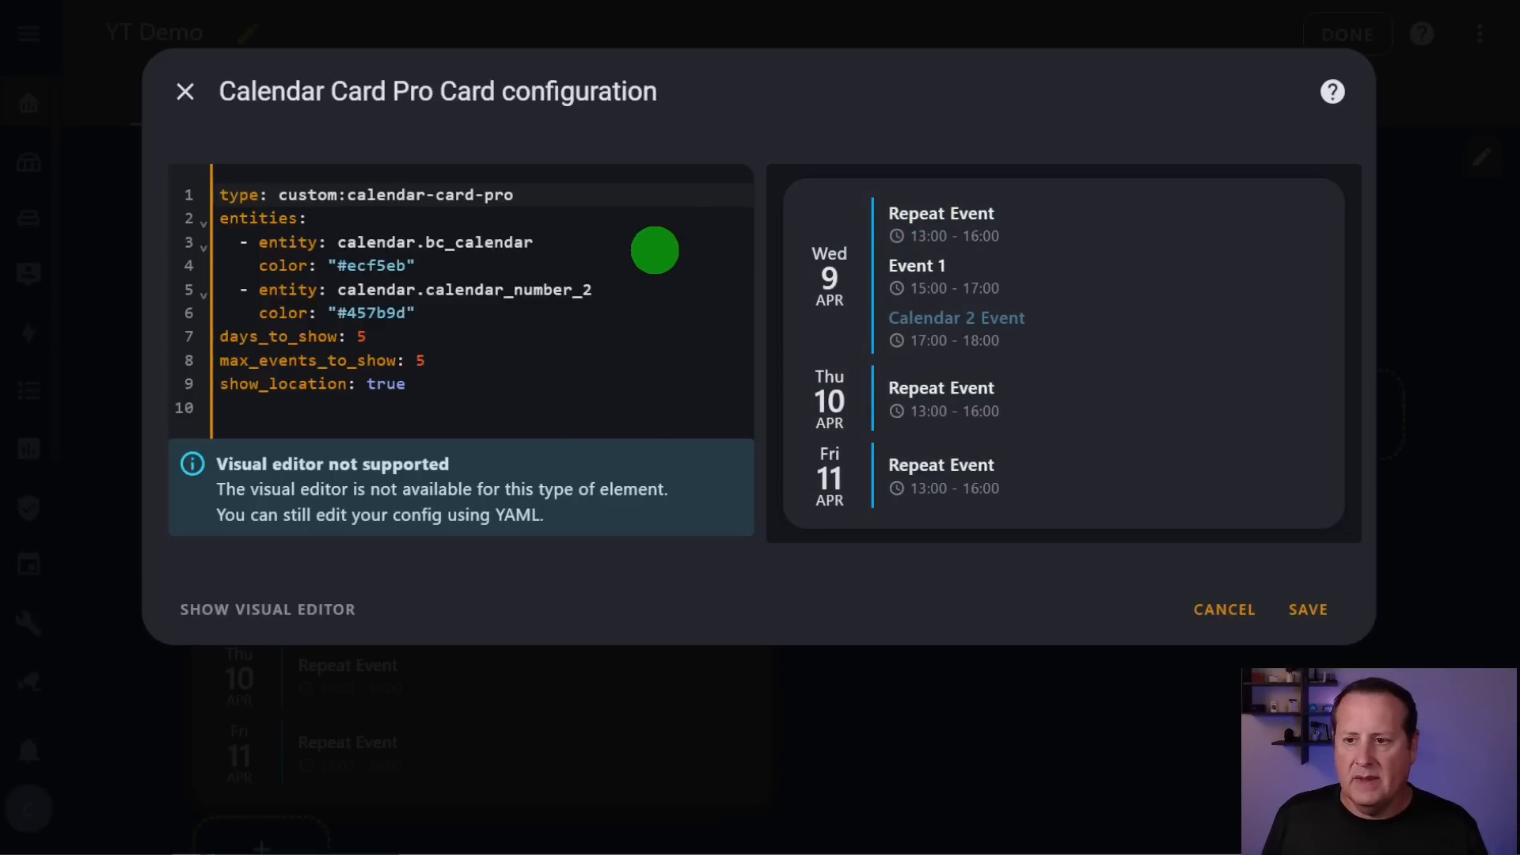
{"action": "key", "text": "alt+Tab"}
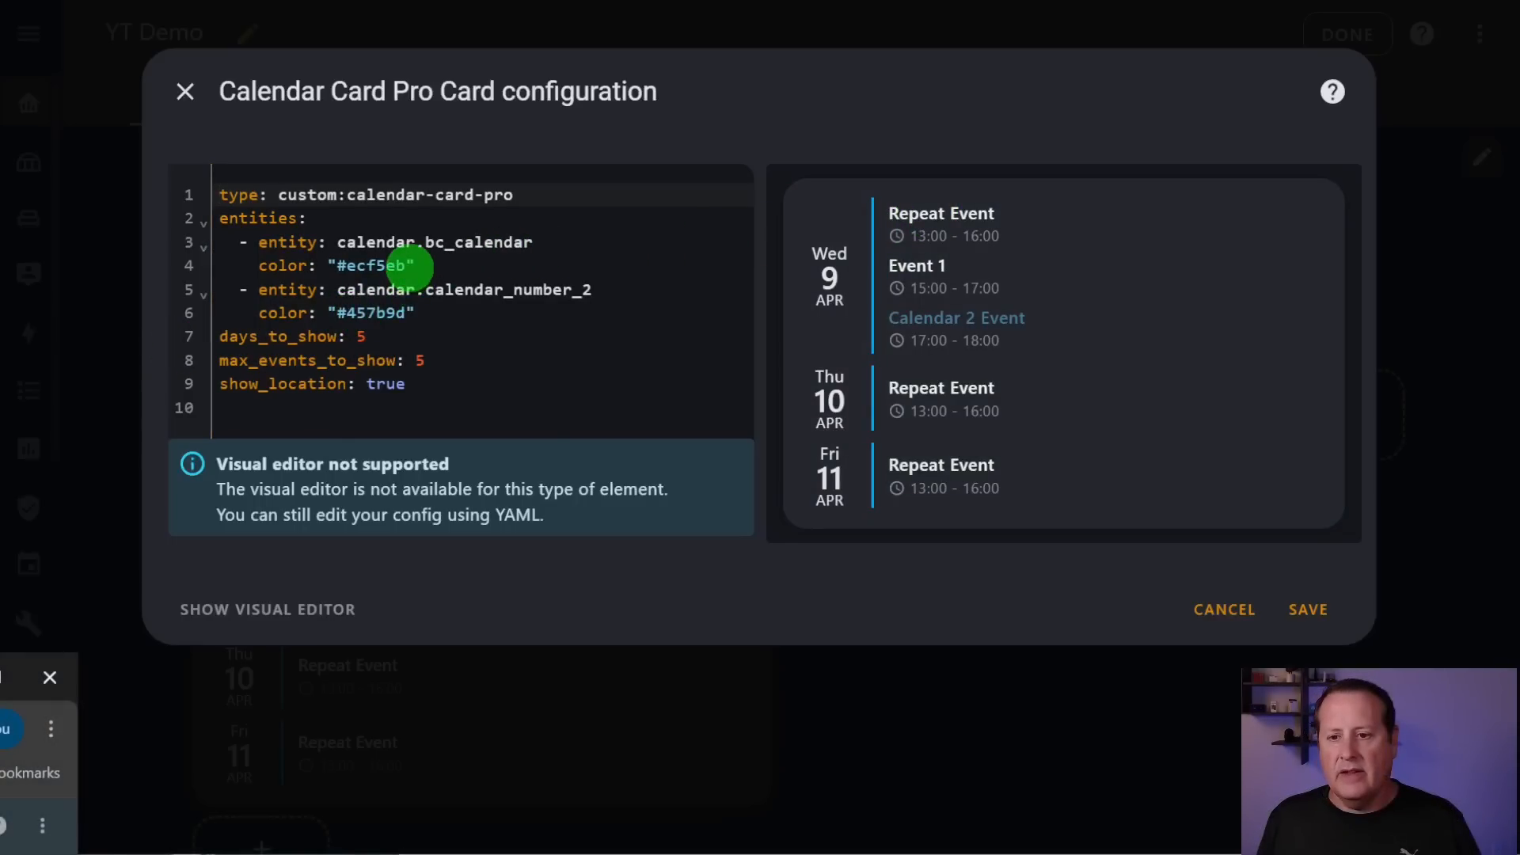
{"action": "left_click", "coordinate": [436, 264]}
{"action": "key", "text": "Return"}
{"action": "type", "text": "ac"}
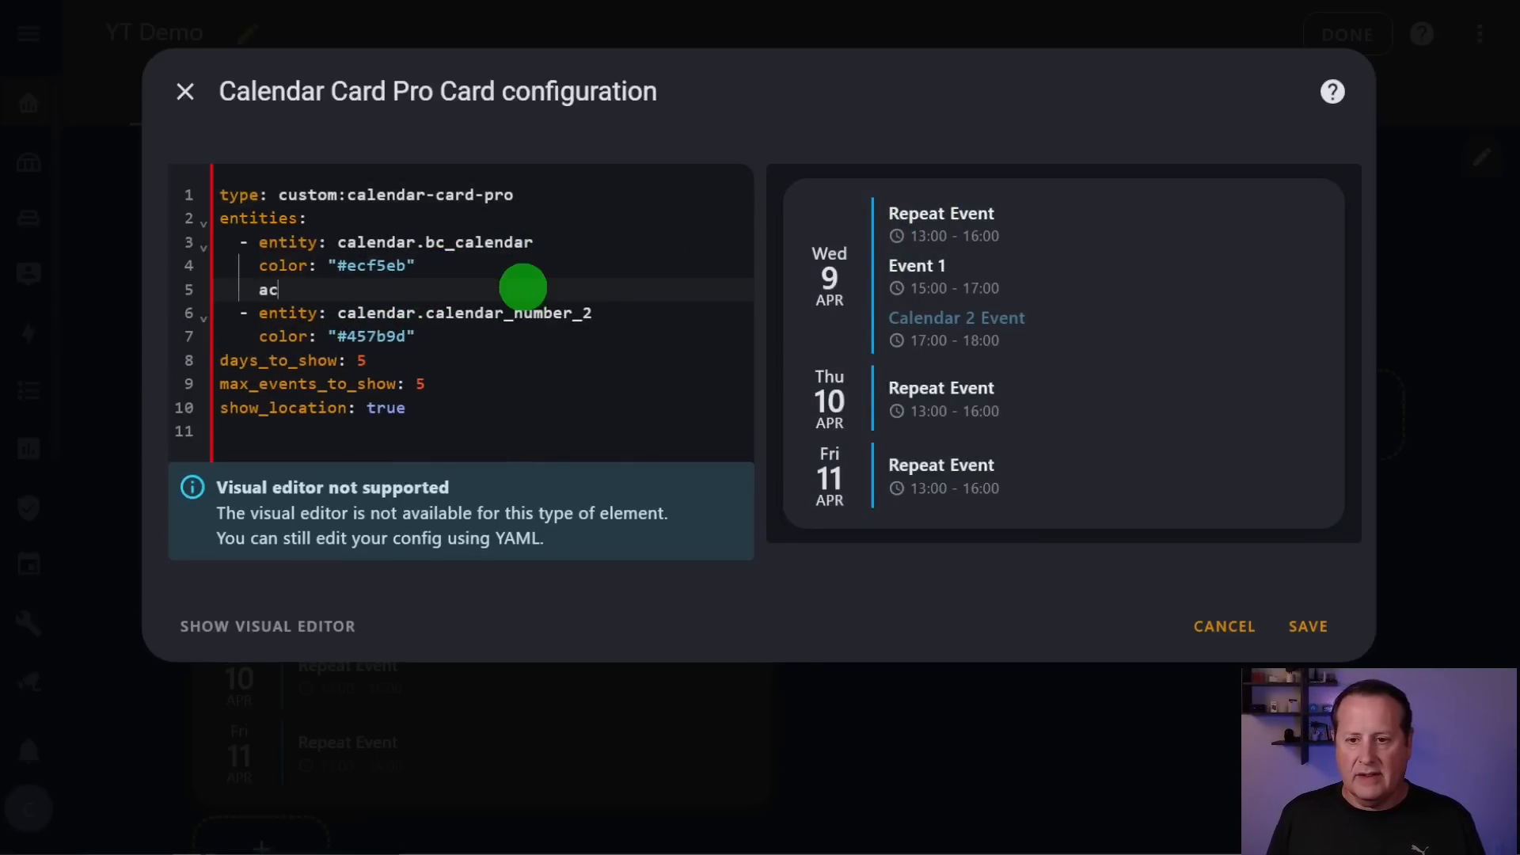
{"action": "type", "text": "cent_color:"}
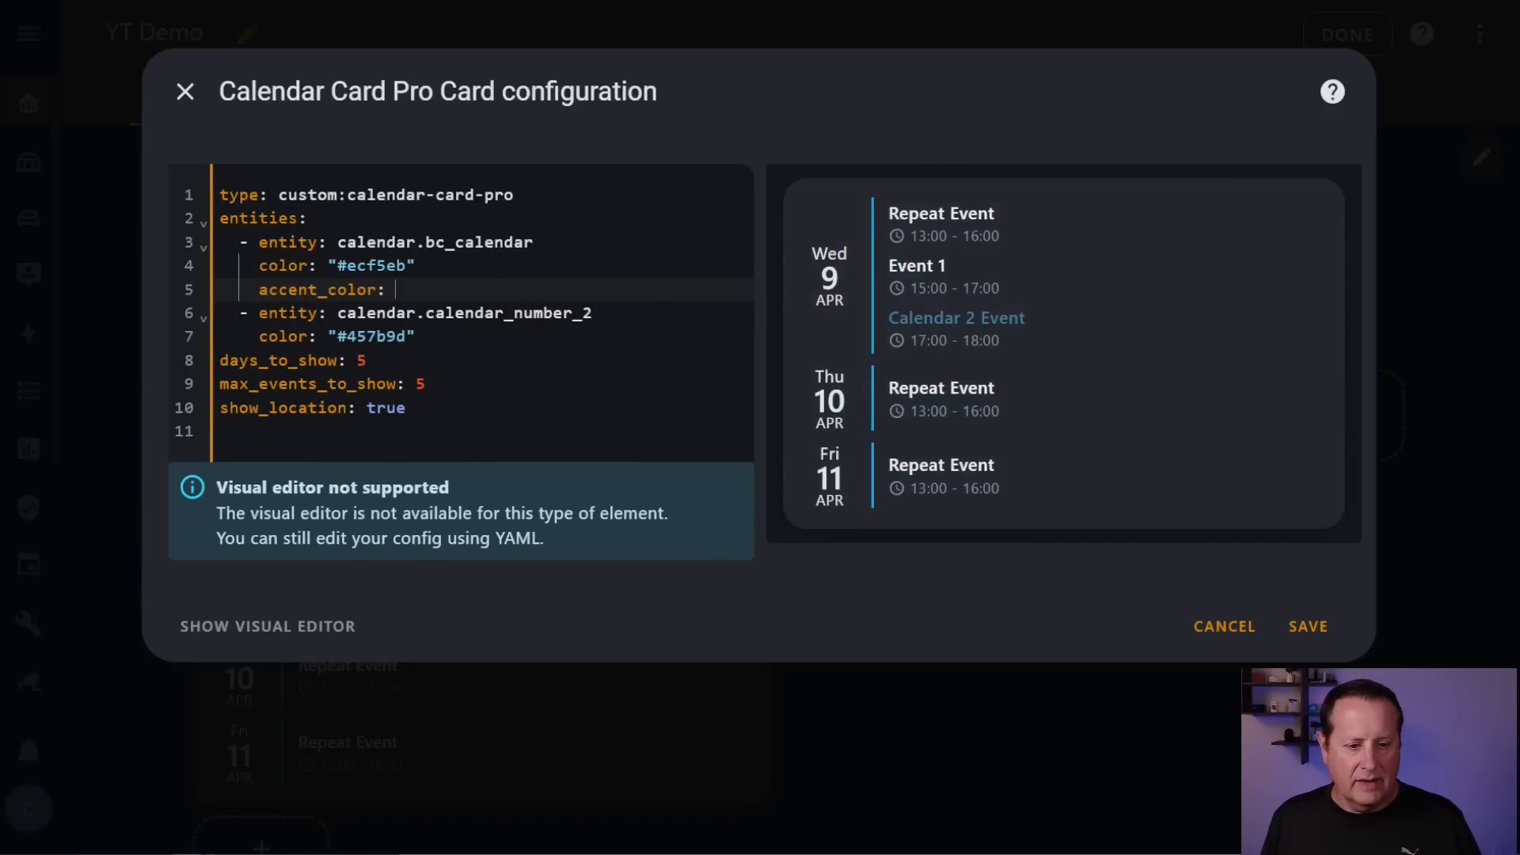
- Set the accent_color of calendar.bc_calendar to "#c2ffb3", including the quotes and hash sign
{"action": "key", "text": "alt+Tab"}
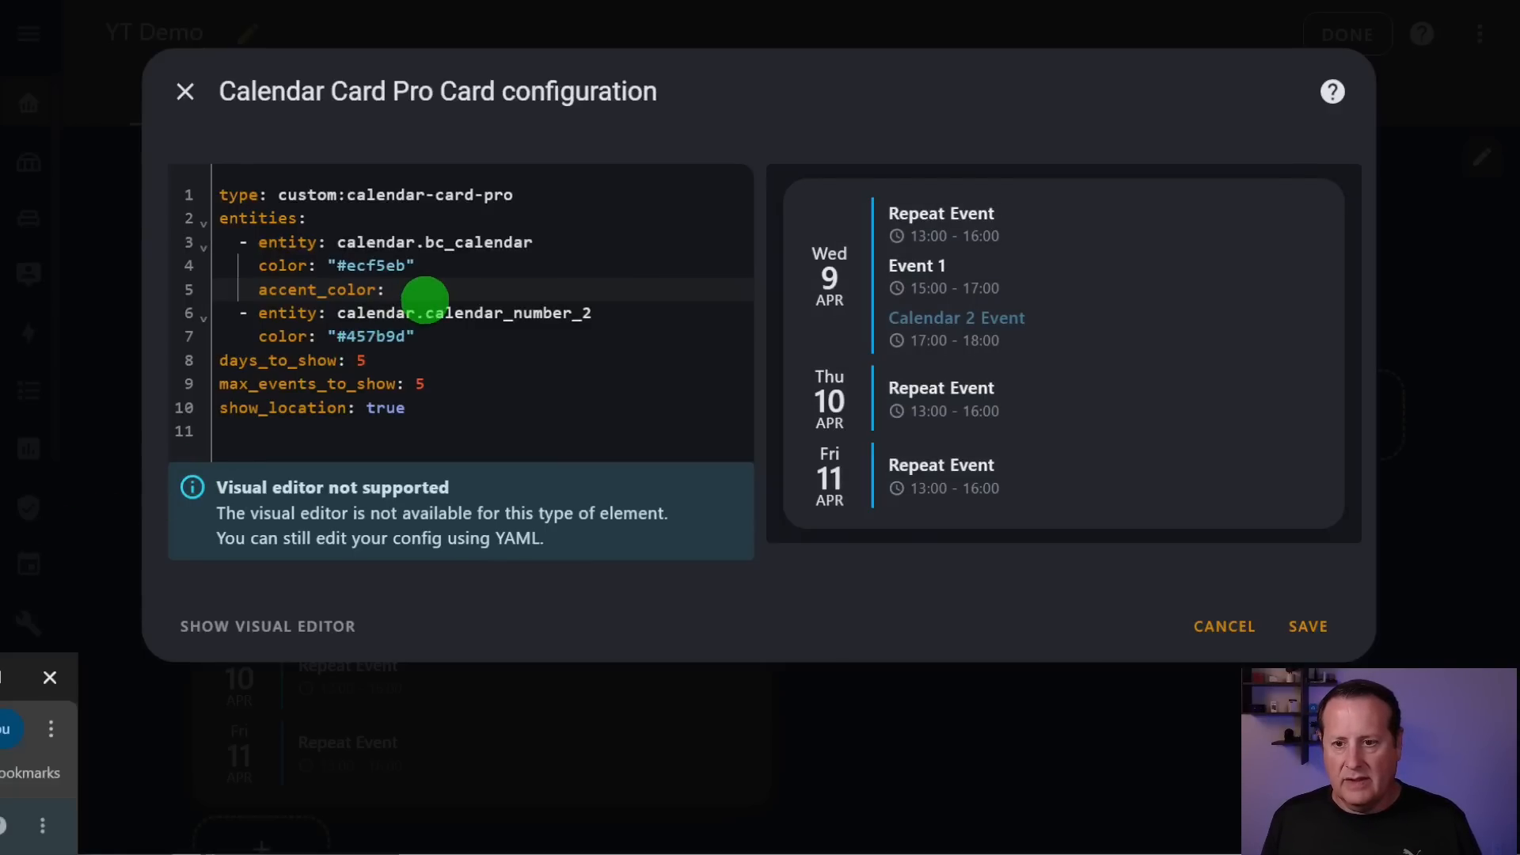
{"action": "left_click", "coordinate": [424, 290]}
{"action": "type", "text": "c2ffb3"}
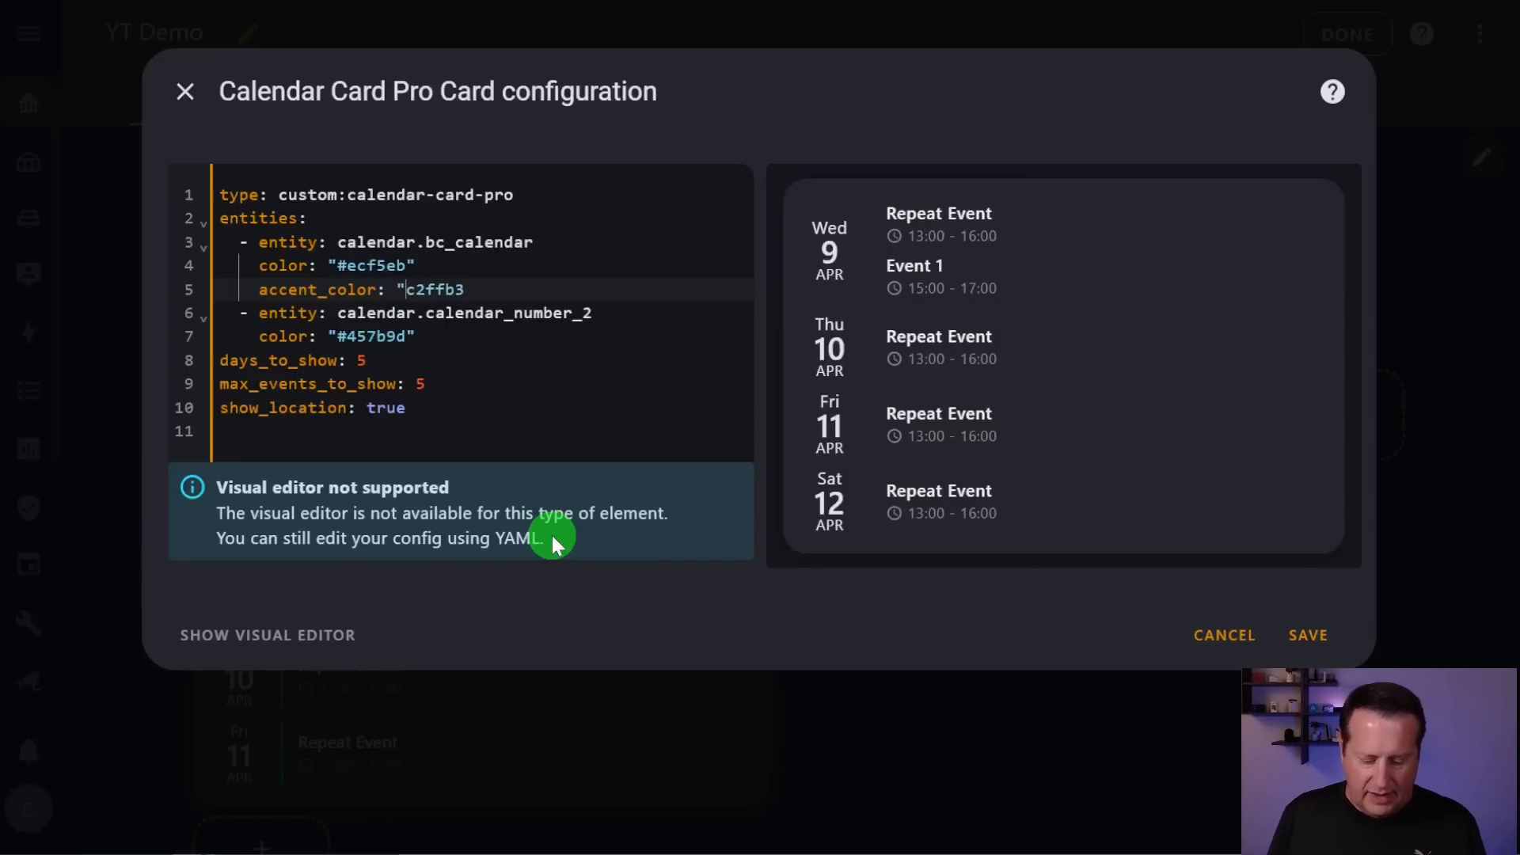
{"action": "type", "text": "\"#"}
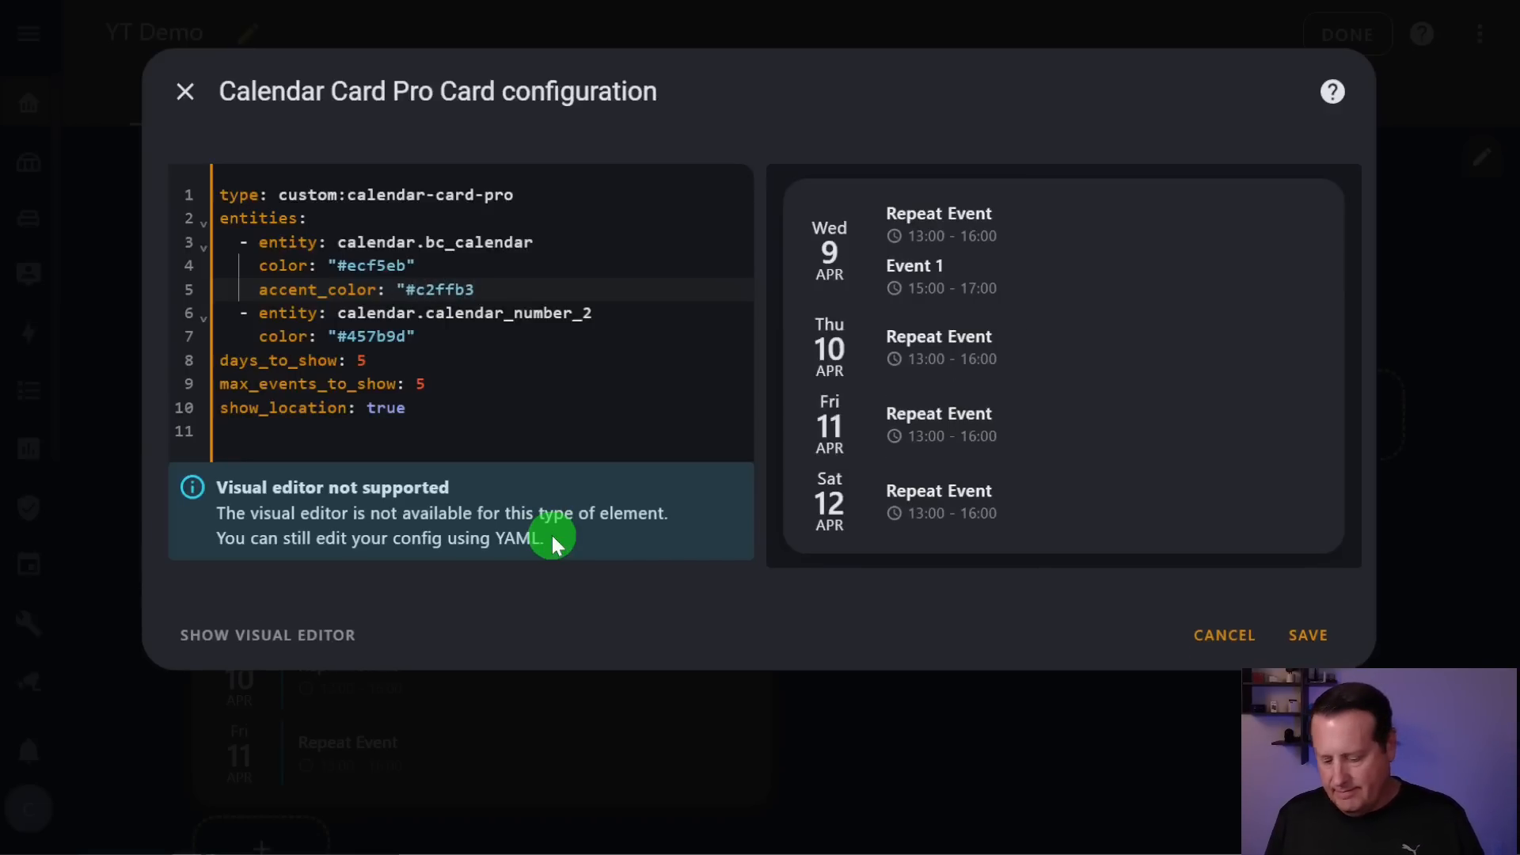
{"action": "type", "text": "\""}
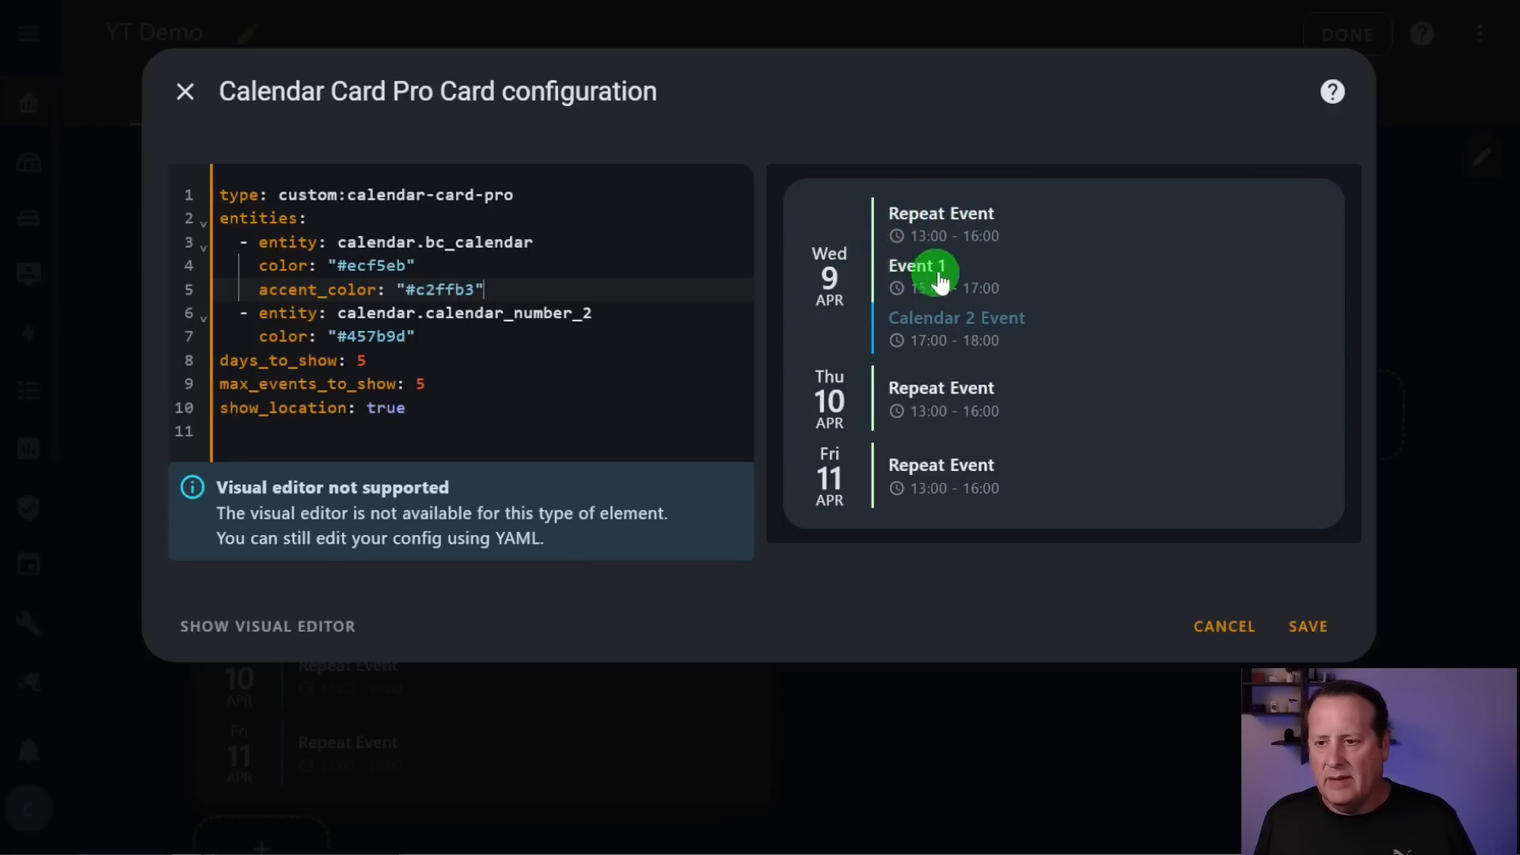
{"action": "left_click", "coordinate": [1058, 268]}
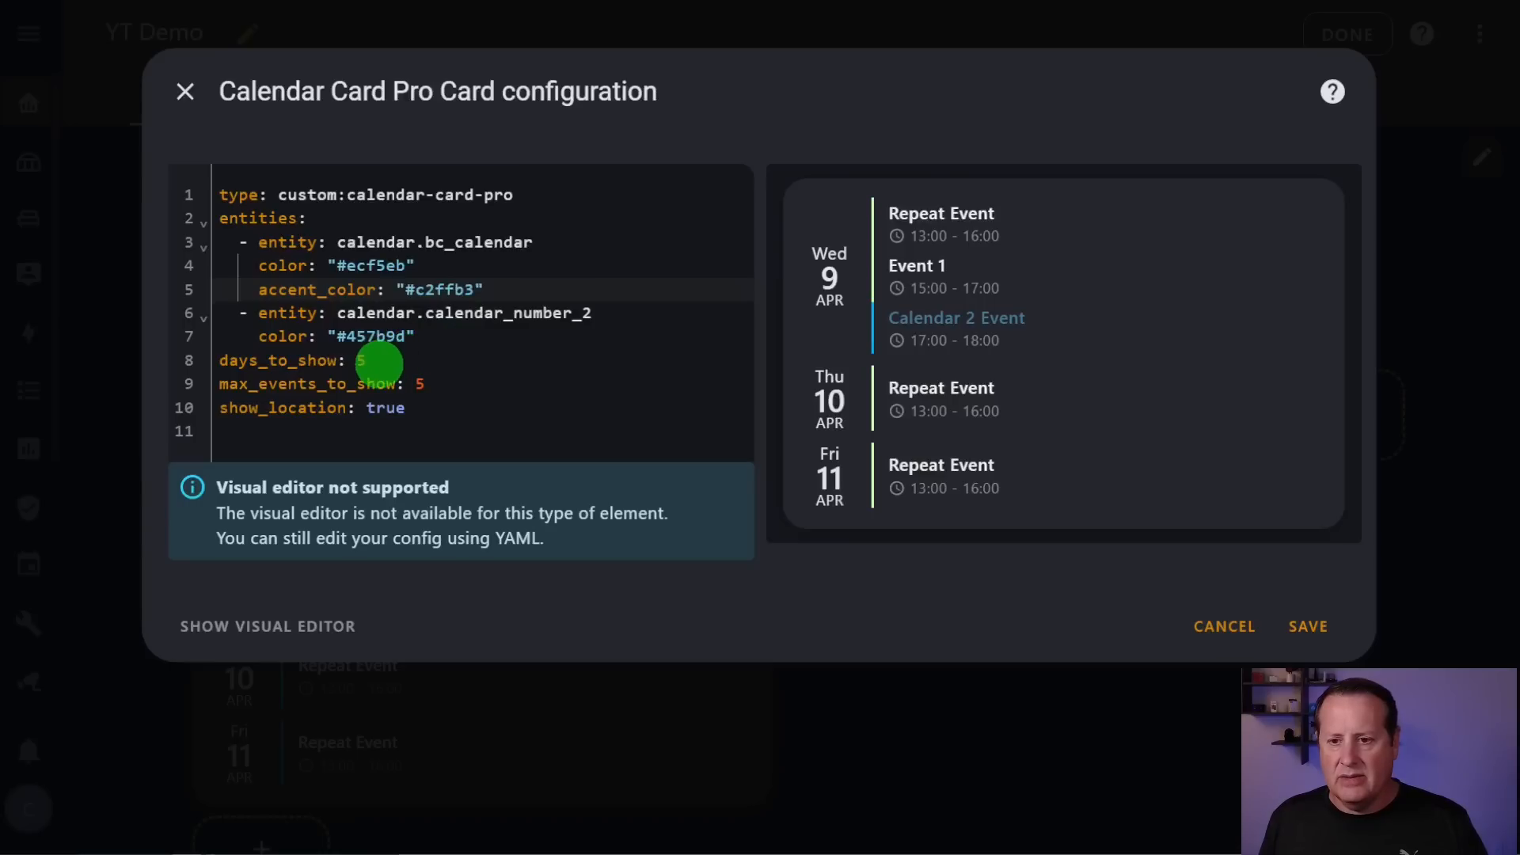
- Set days_to_show to 7 in the calendar card's YAML
{"action": "left_click", "coordinate": [379, 362]}
{"action": "left_click", "coordinate": [434, 382]}
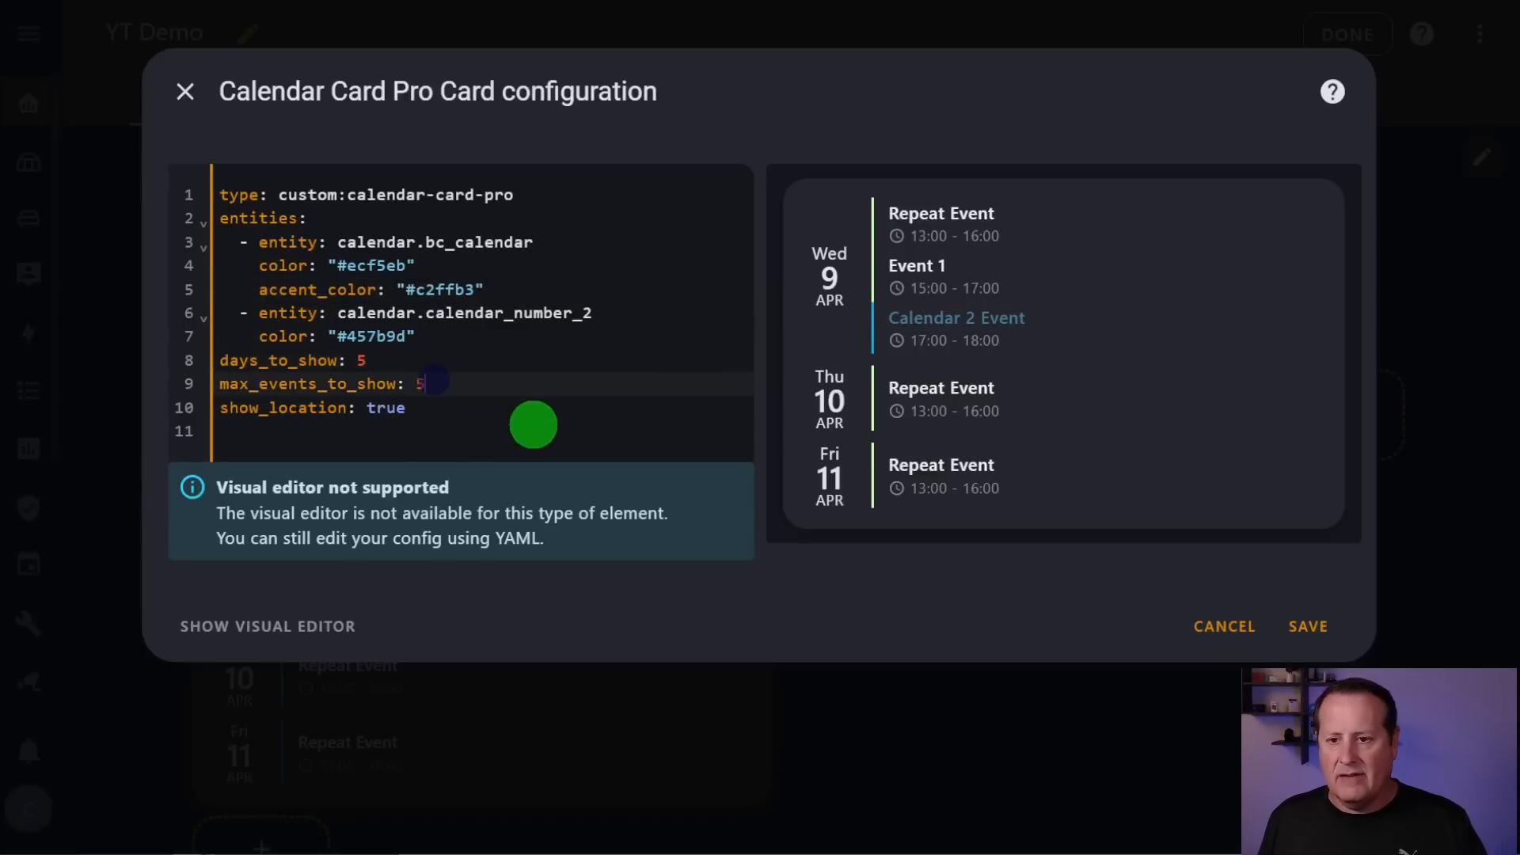
{"action": "left_click", "coordinate": [403, 361]}
{"action": "key", "text": "BackSpace"}
{"action": "type", "text": "7"}
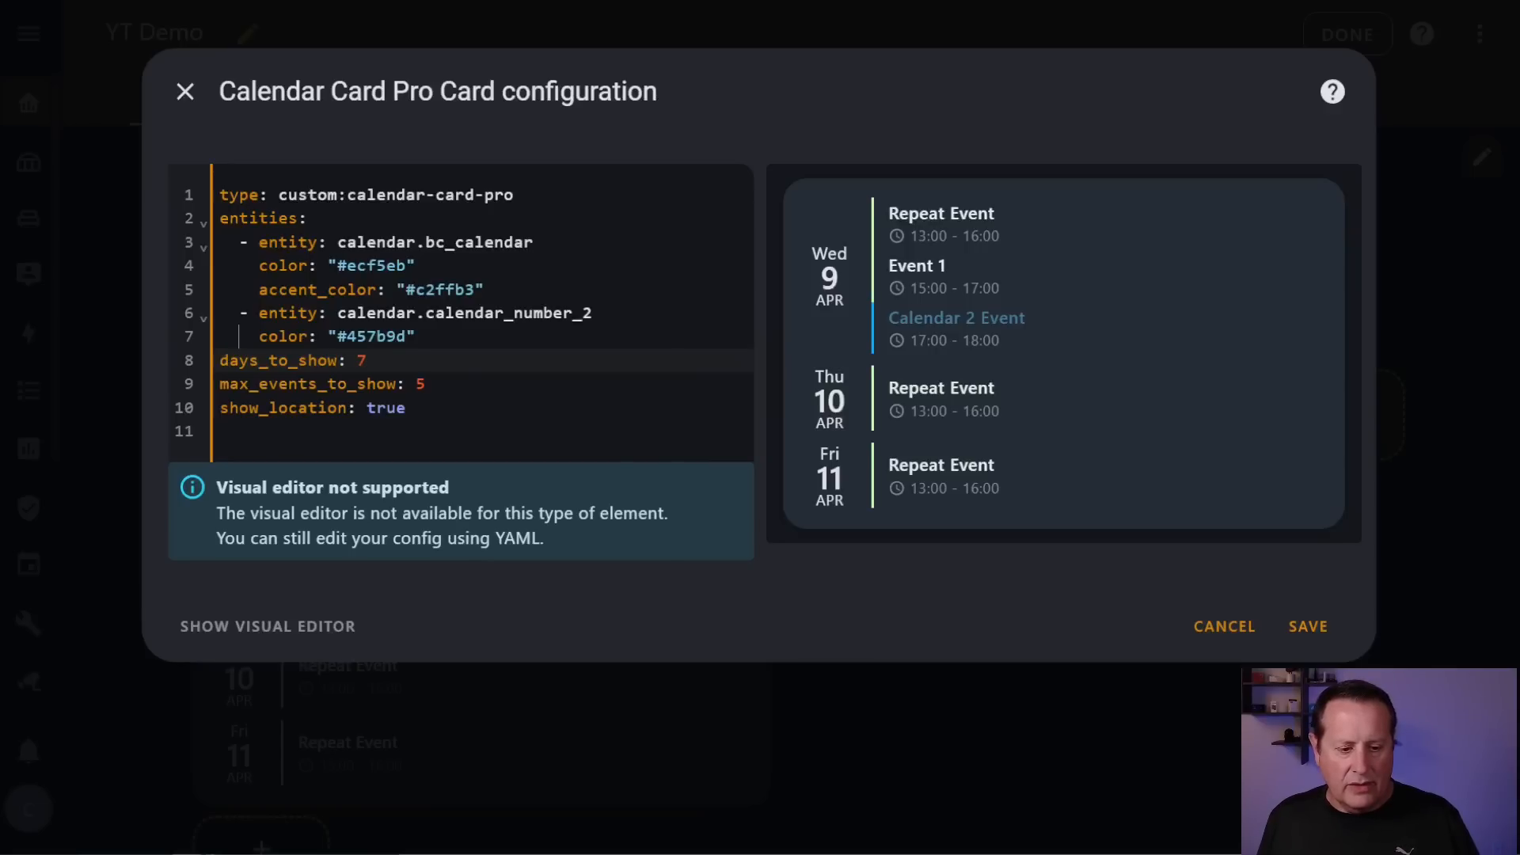
- Add a tap_action with action: expand below show_location, then save the card and finish editing the dashboard
{"action": "key", "text": "alt+Tab"}
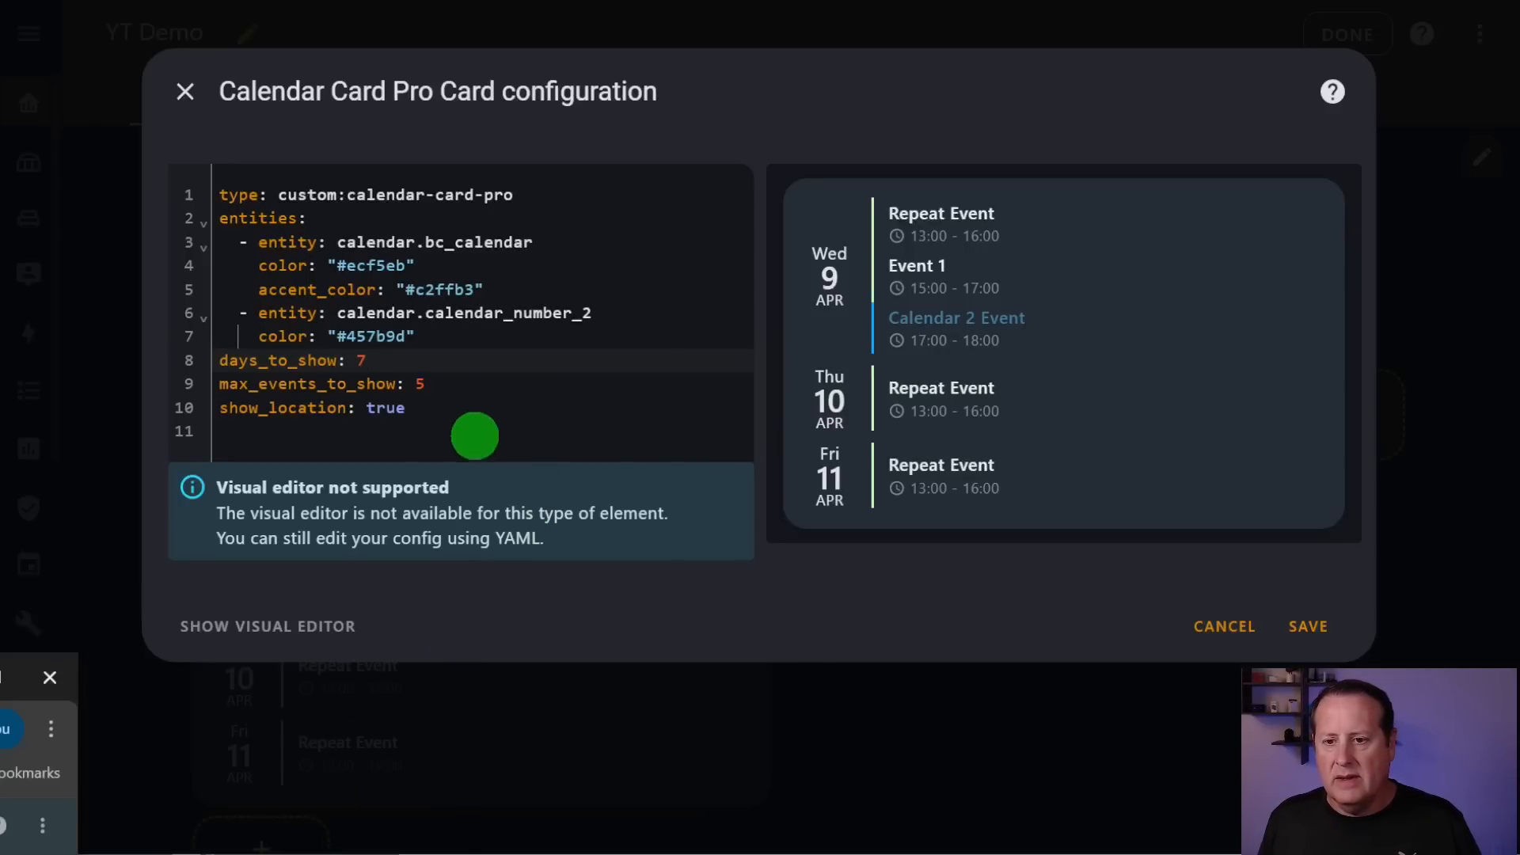
{"action": "left_click", "coordinate": [448, 405]}
{"action": "type", "text": "tap_action:   action: expand"}
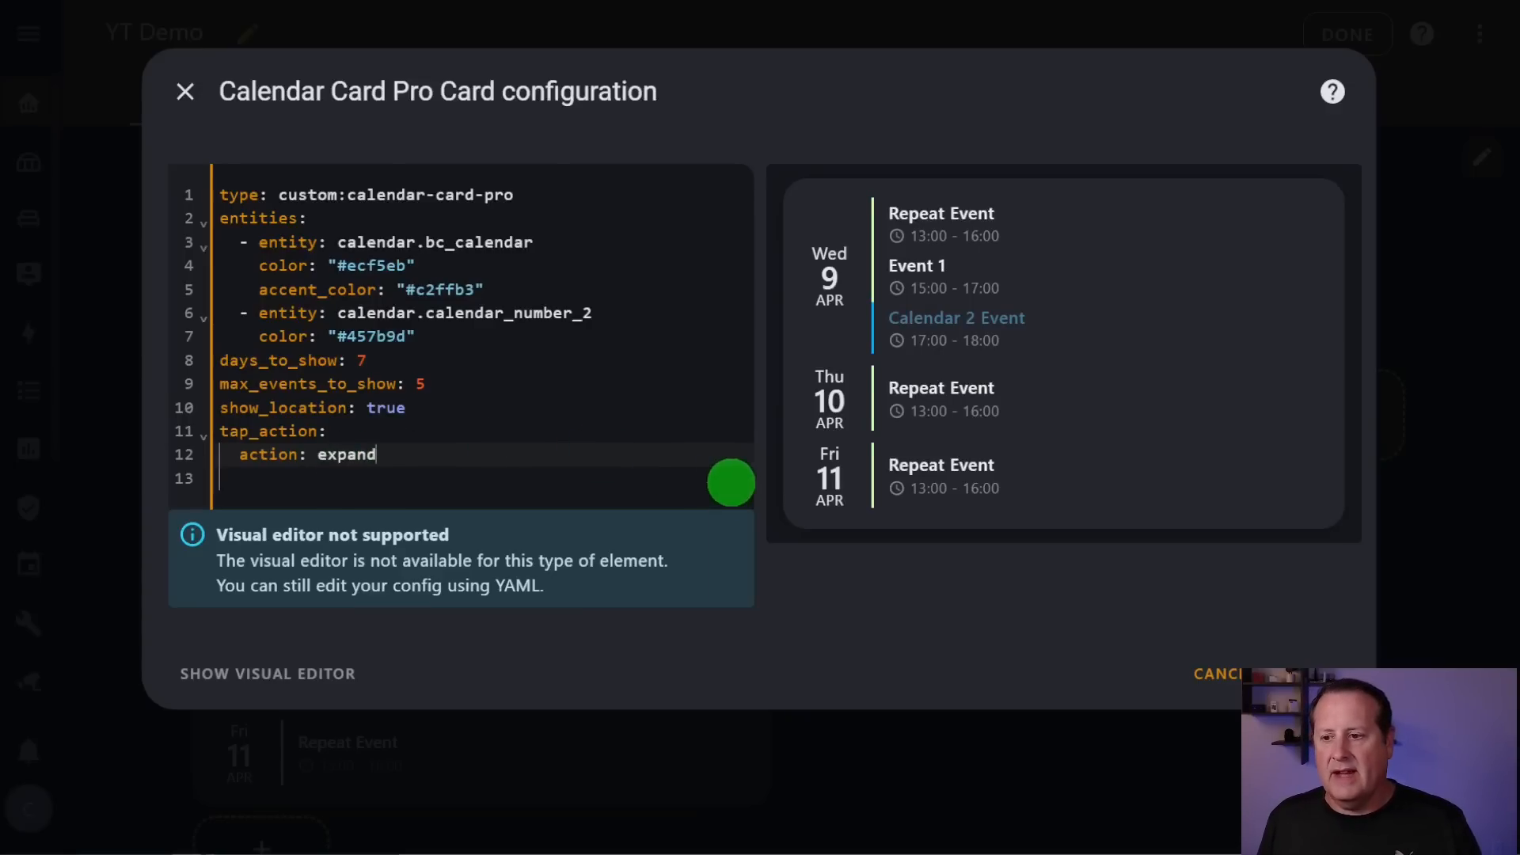
{"action": "left_click", "coordinate": [1314, 671]}
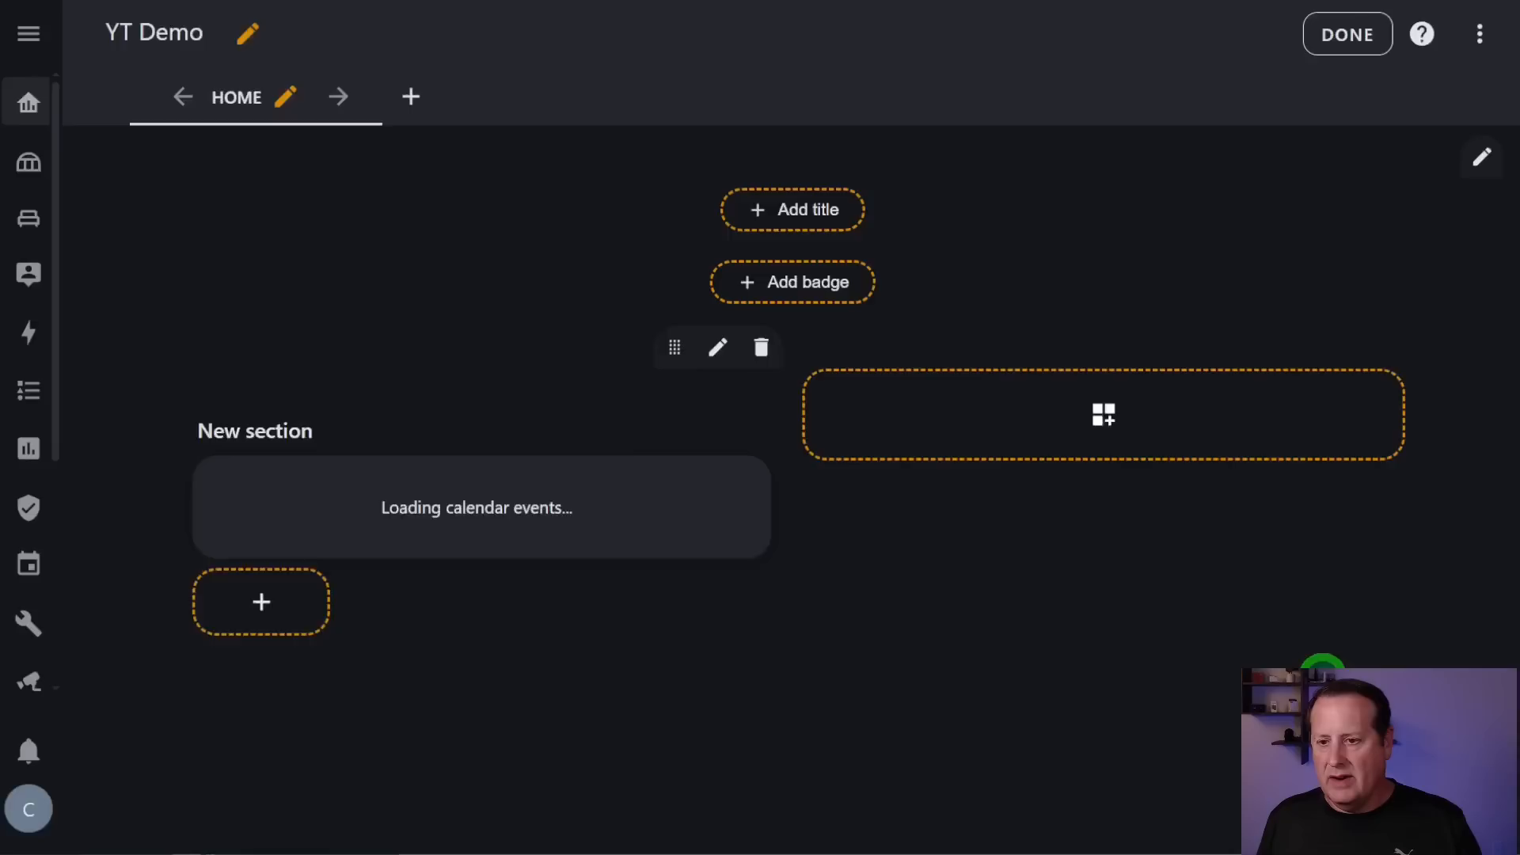
{"action": "left_click", "coordinate": [1298, 48]}
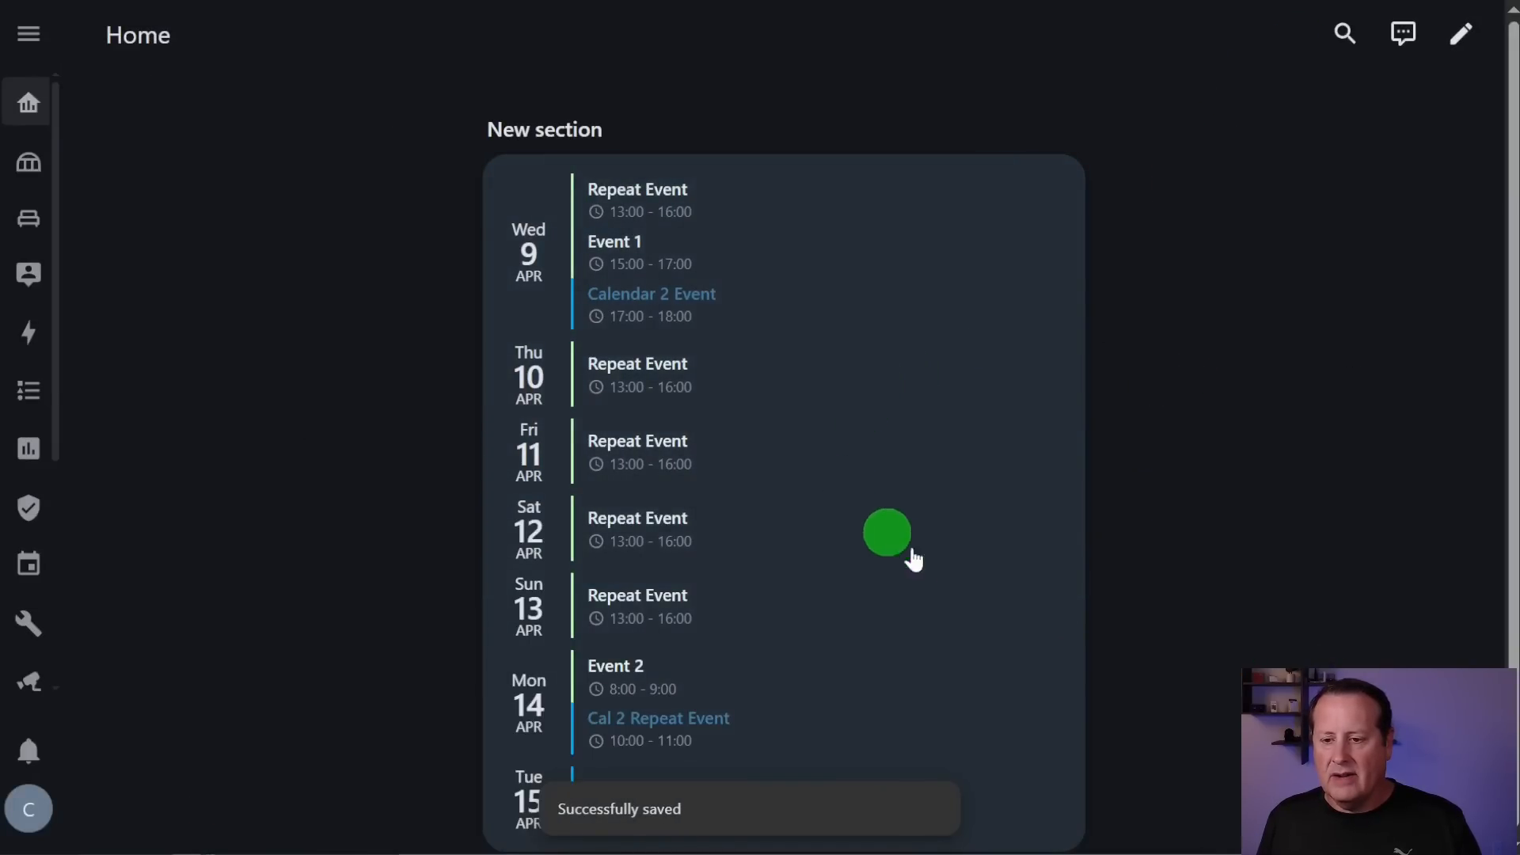
- Toggle the calendar card between its compact and expanded event lists to test the expand action
{"action": "left_click", "coordinate": [851, 407]}
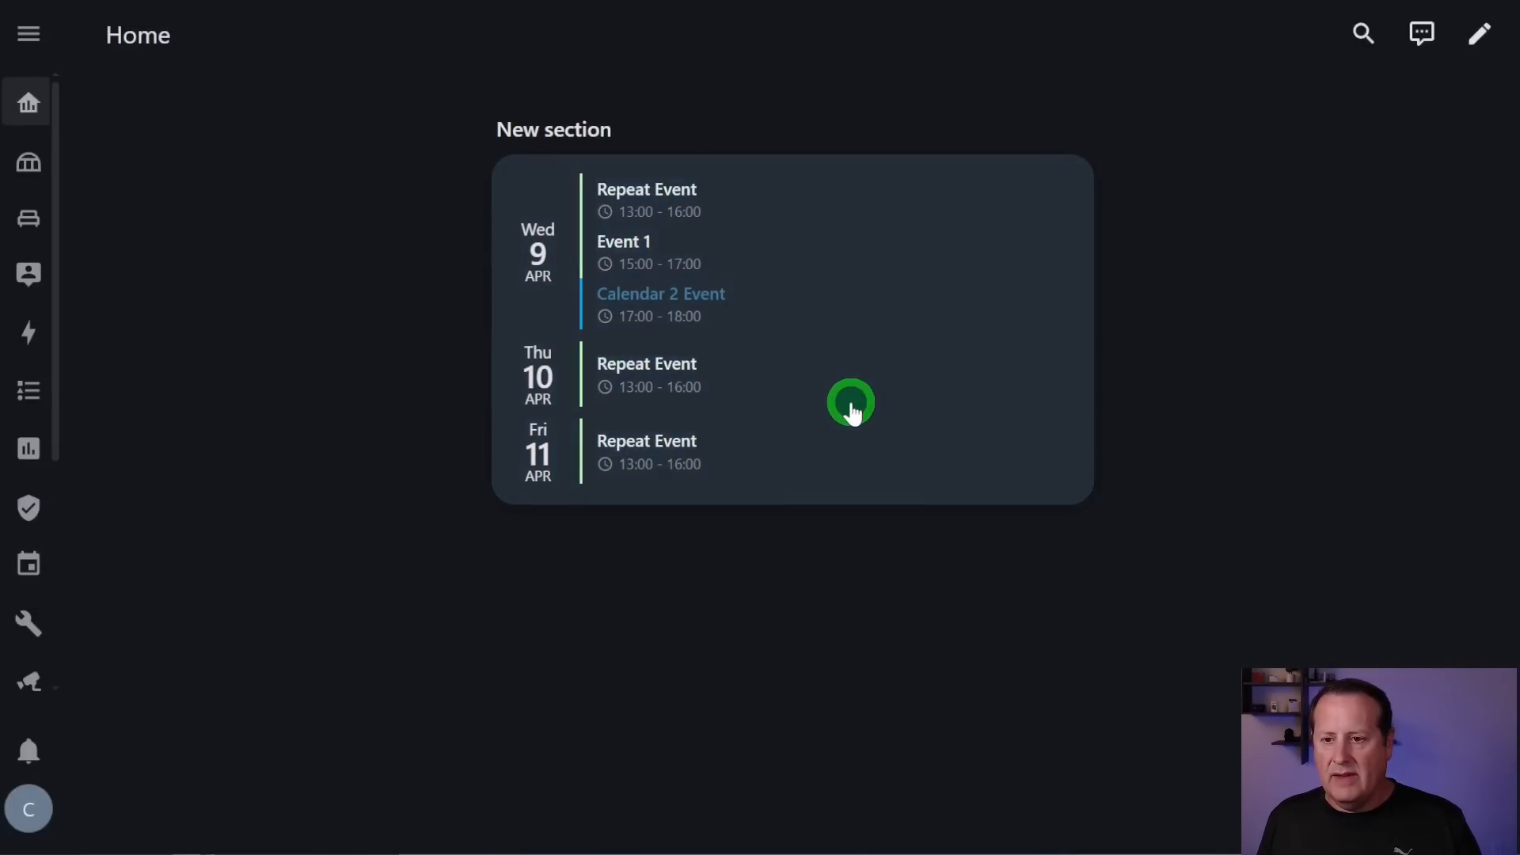
{"action": "left_click", "coordinate": [851, 404]}
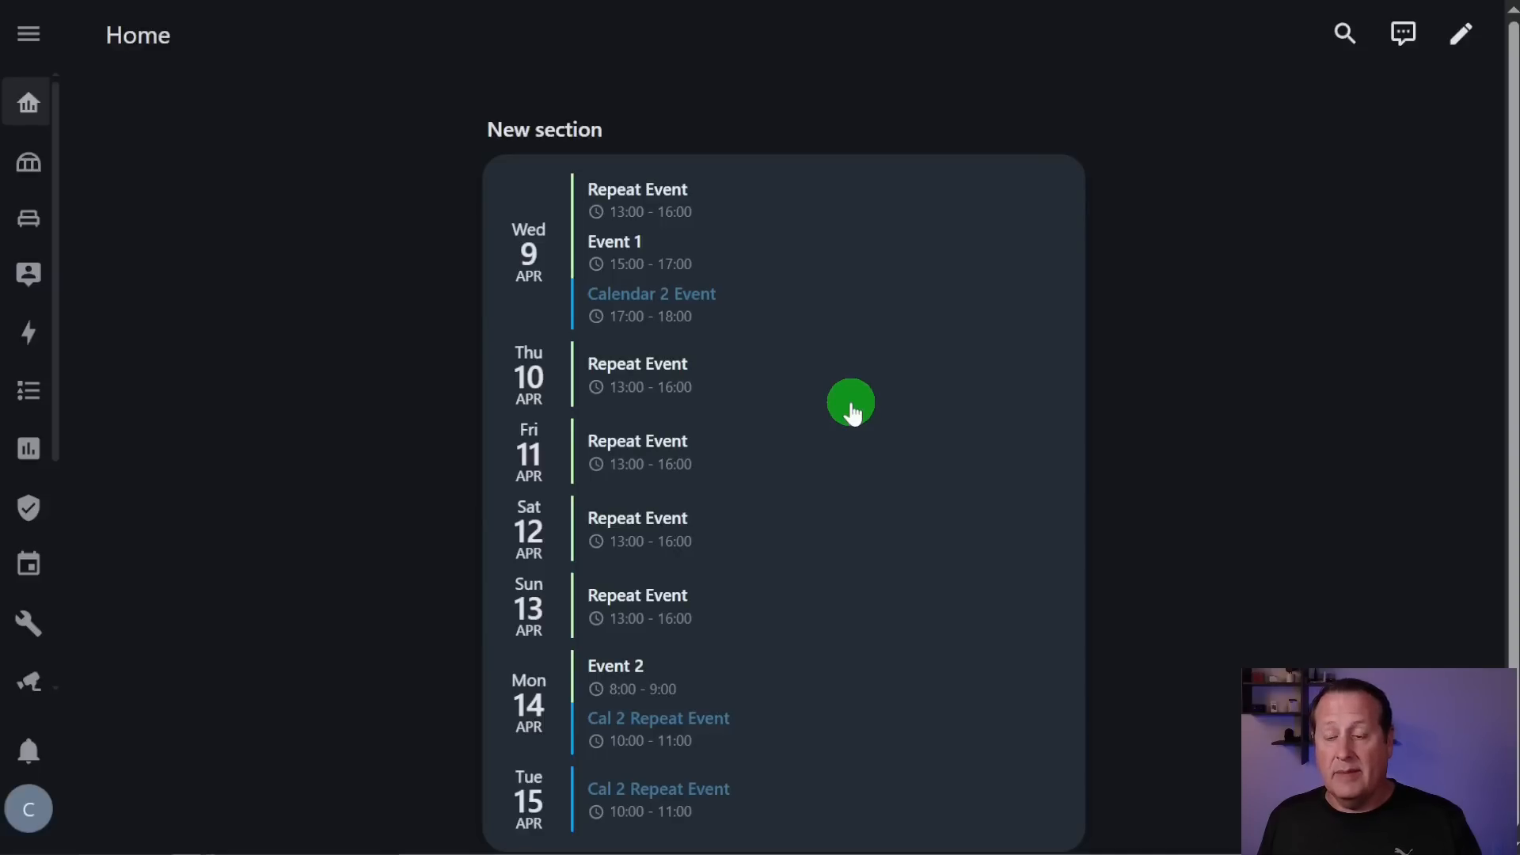
{"action": "left_click", "coordinate": [844, 407]}
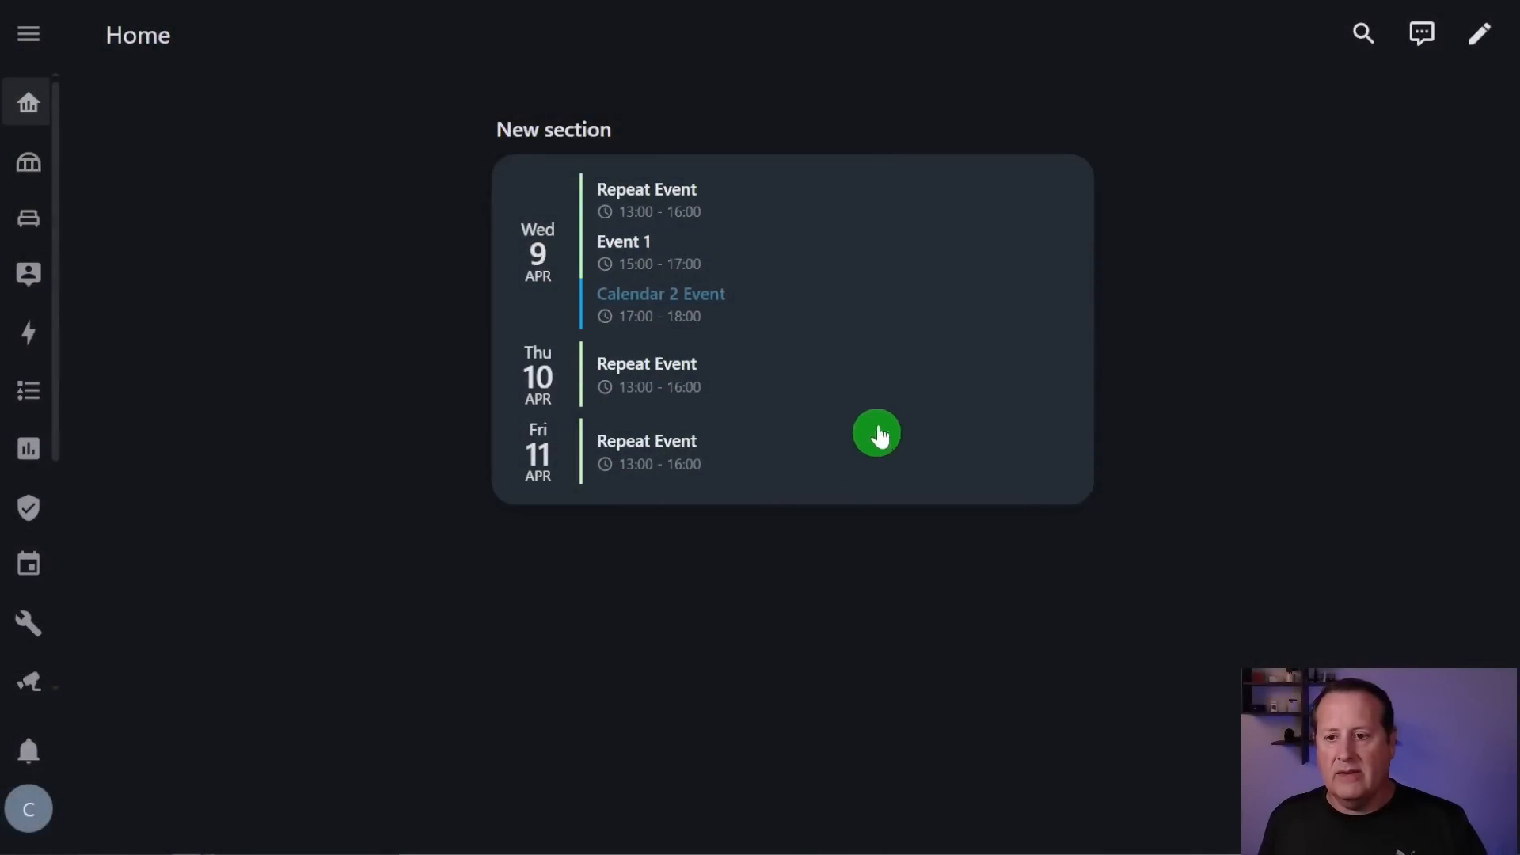
{"action": "left_click", "coordinate": [845, 361]}
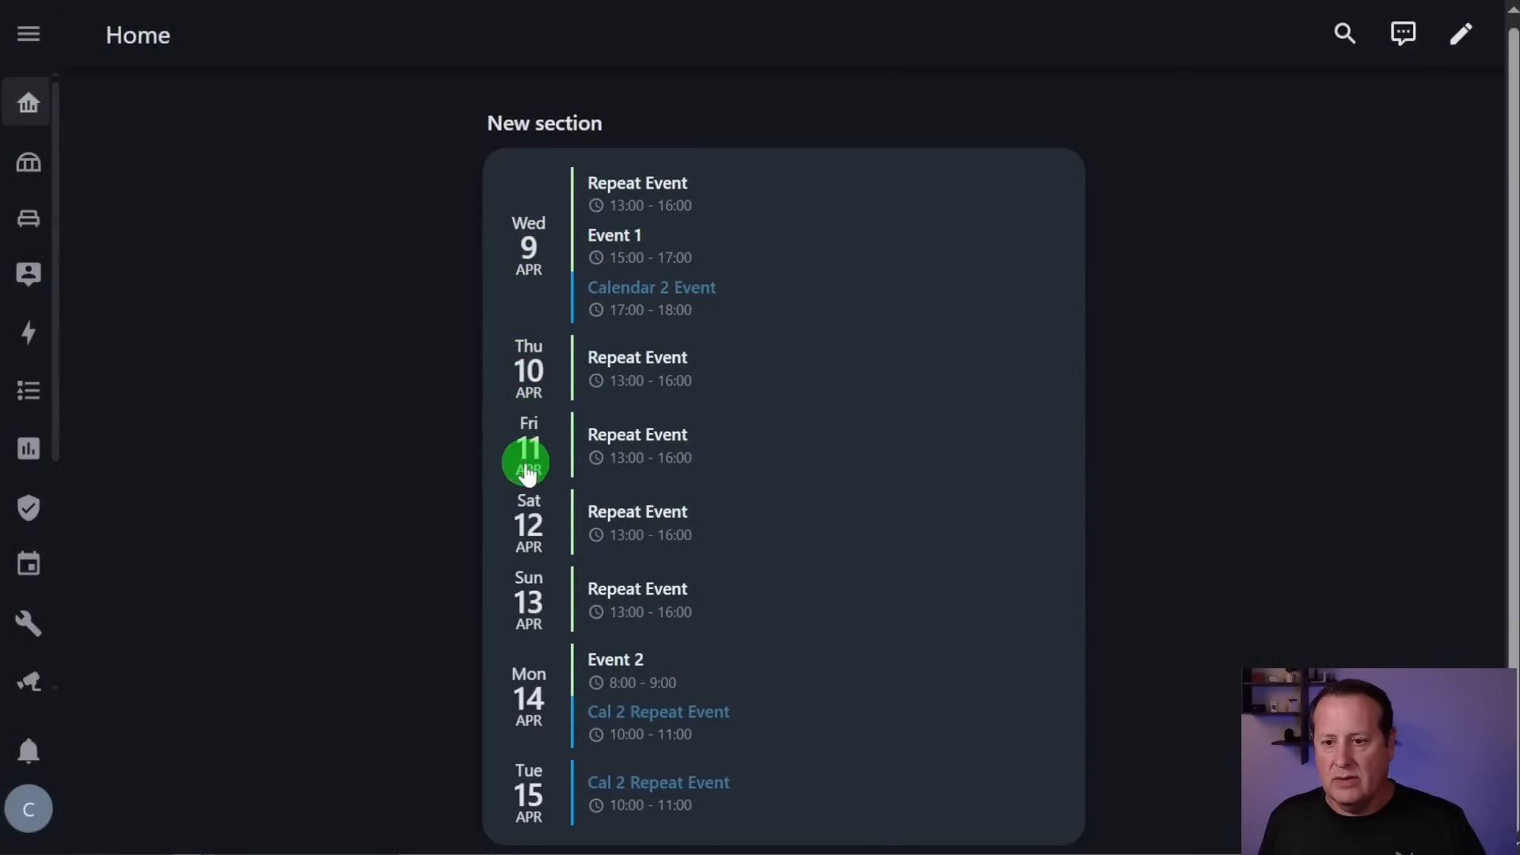
{"action": "left_click", "coordinate": [797, 328]}
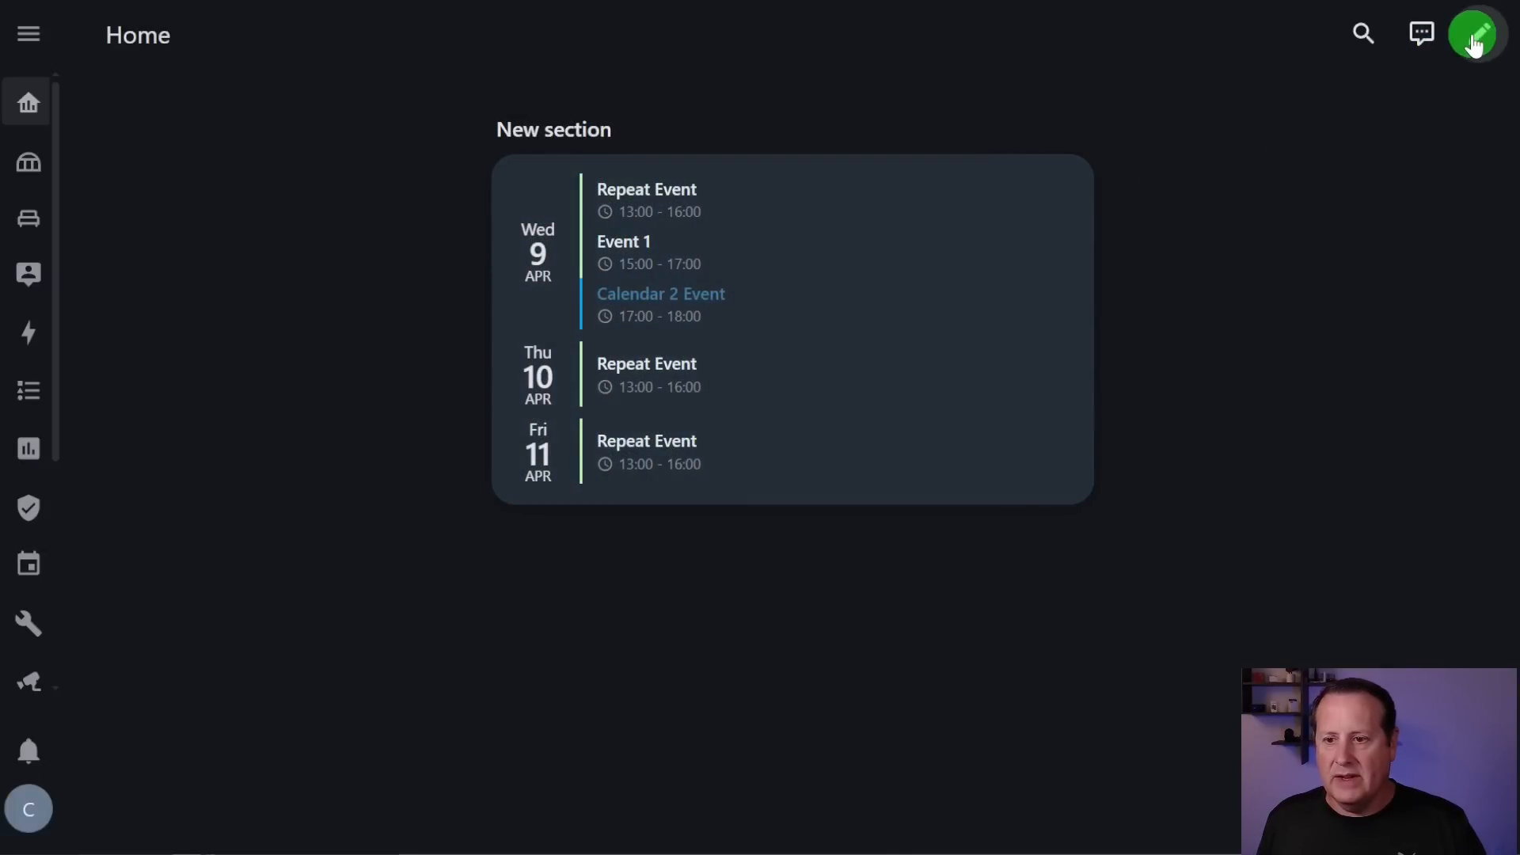
- Reopen the calendar card's configuration, add weekend_weekday_color: yellow and weekend_day_color: yellow below the tap action, and save the card
{"action": "left_click", "coordinate": [1477, 34]}
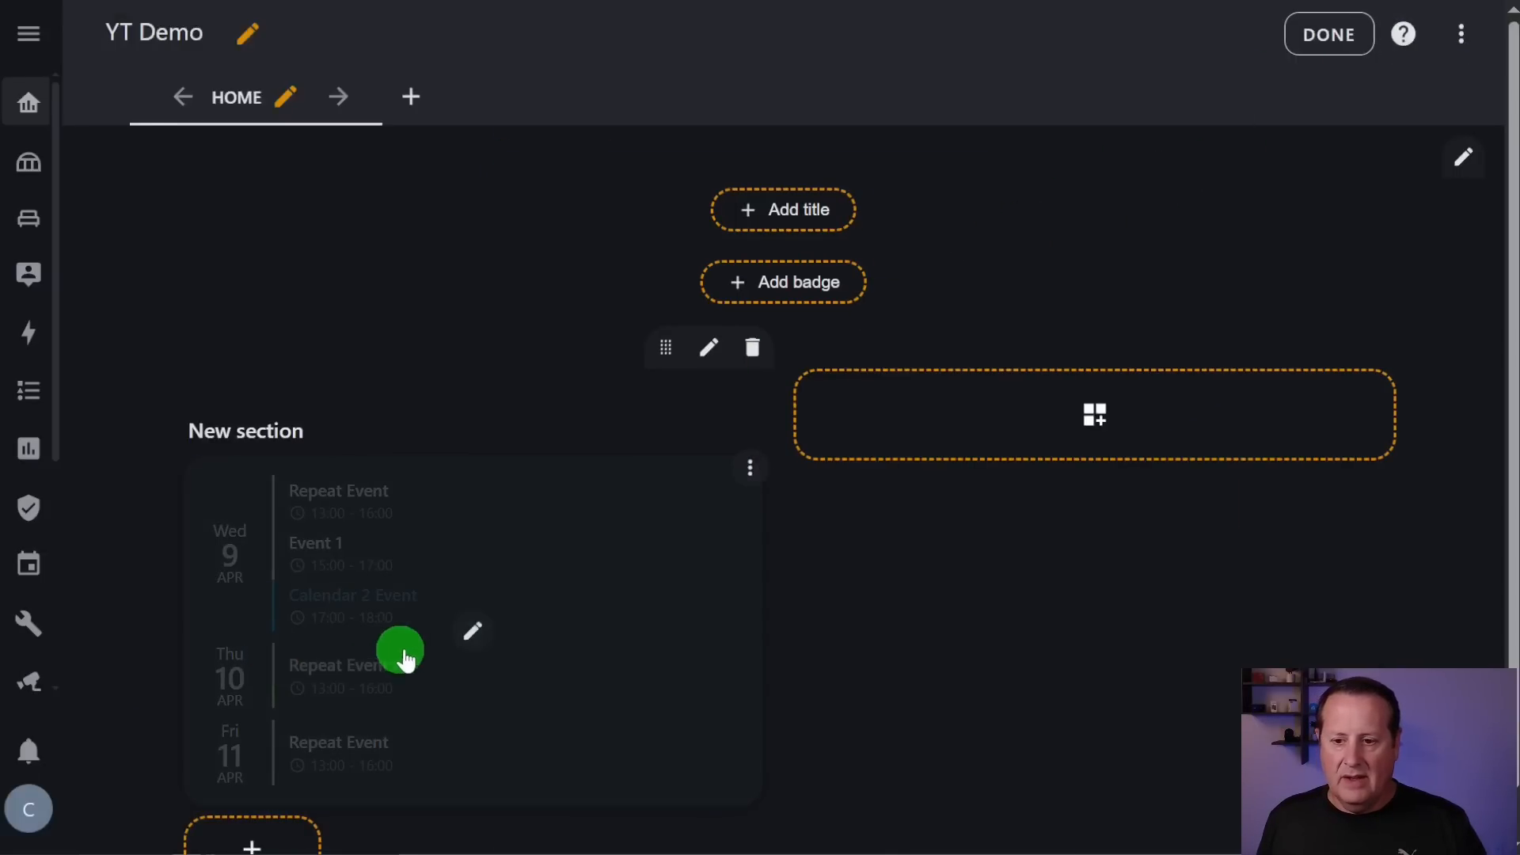
{"action": "left_click", "coordinate": [473, 631]}
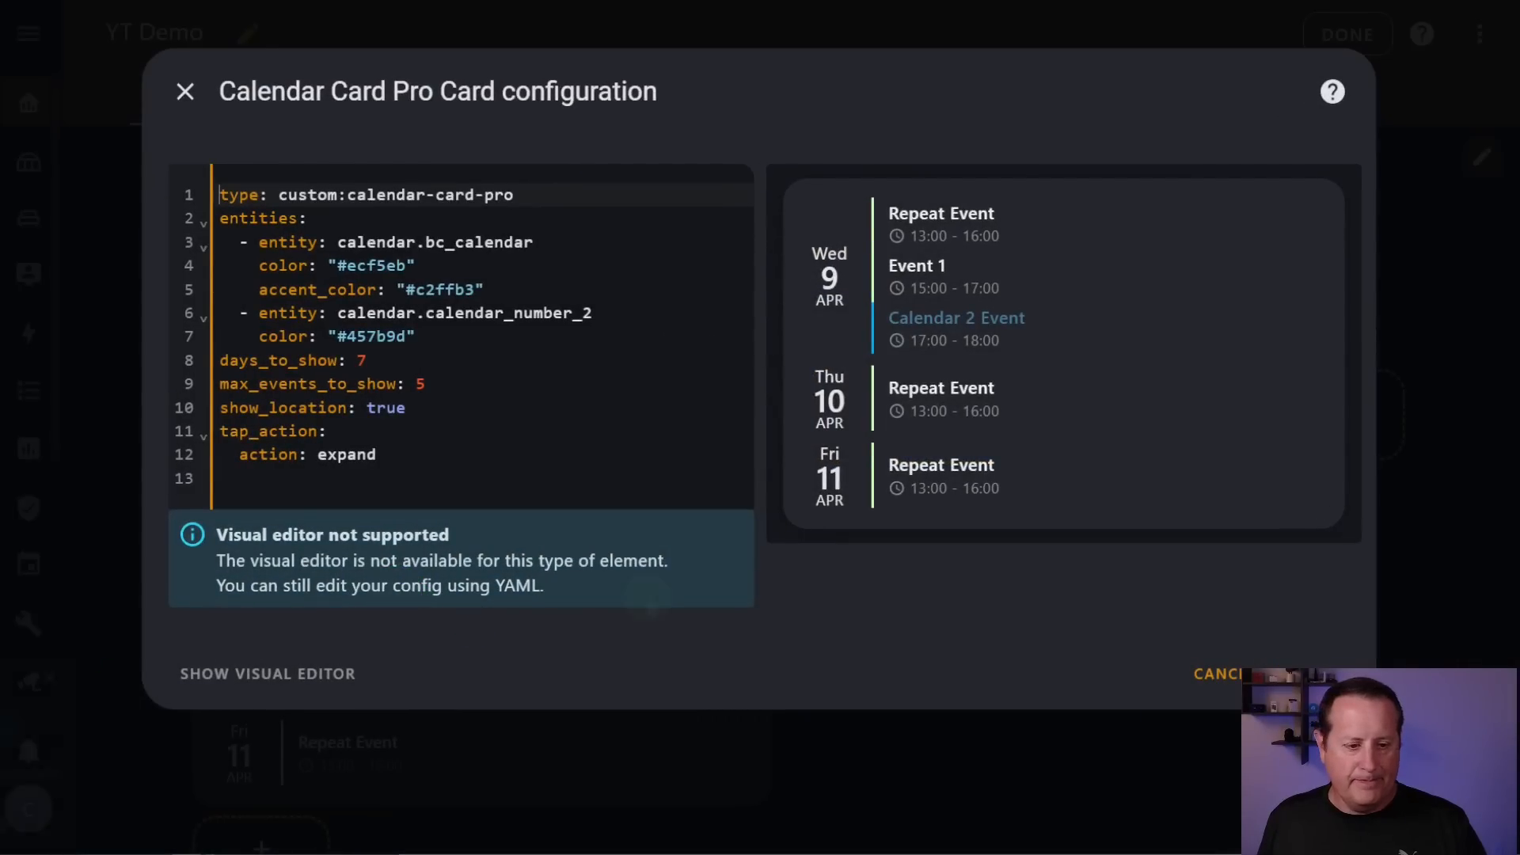
{"action": "left_click", "coordinate": [444, 458]}
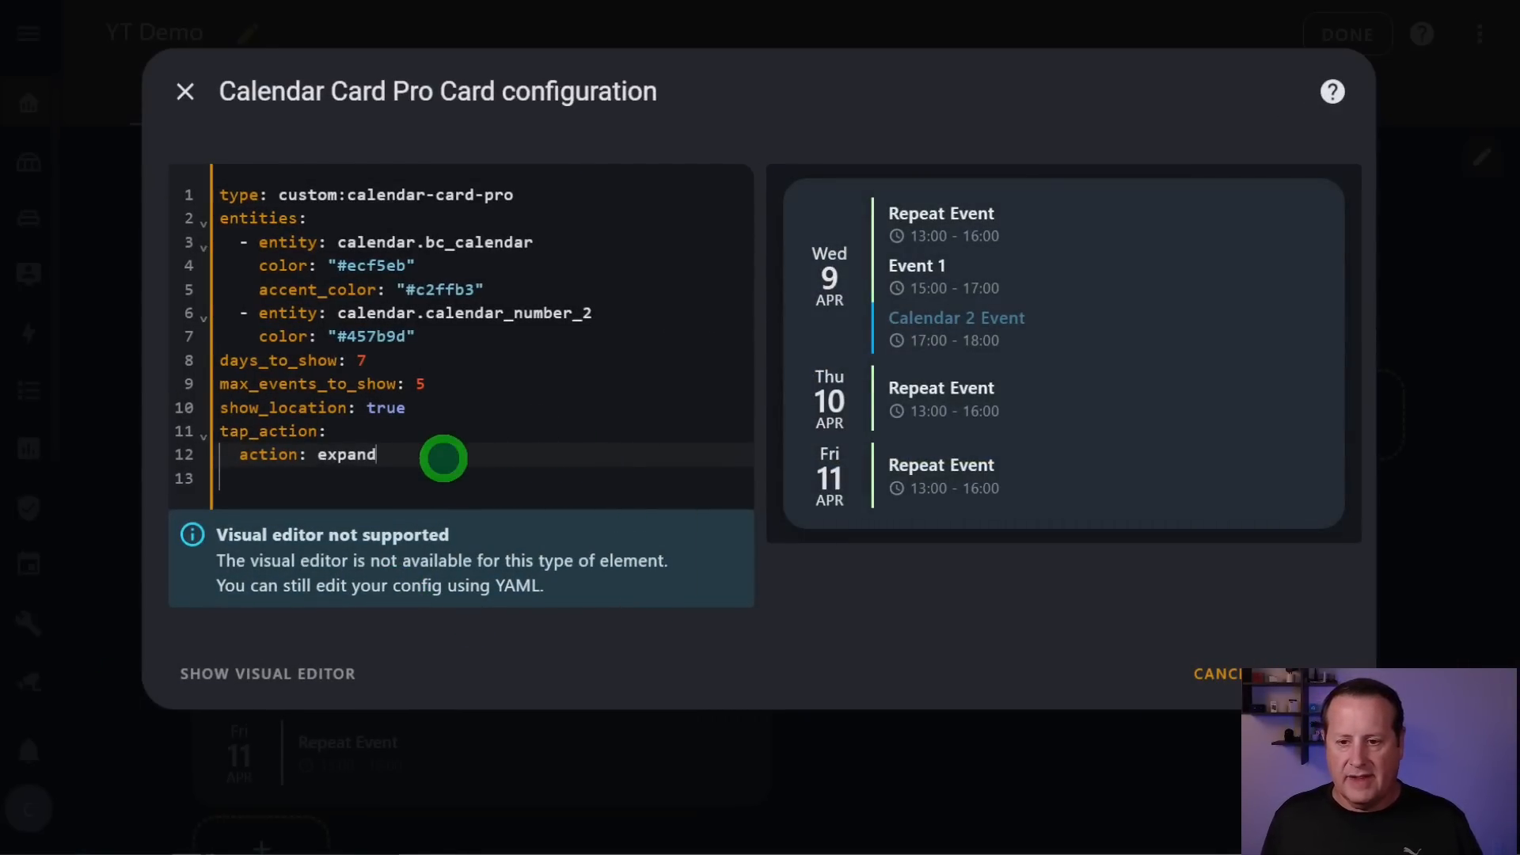
{"action": "key", "text": "Return"}
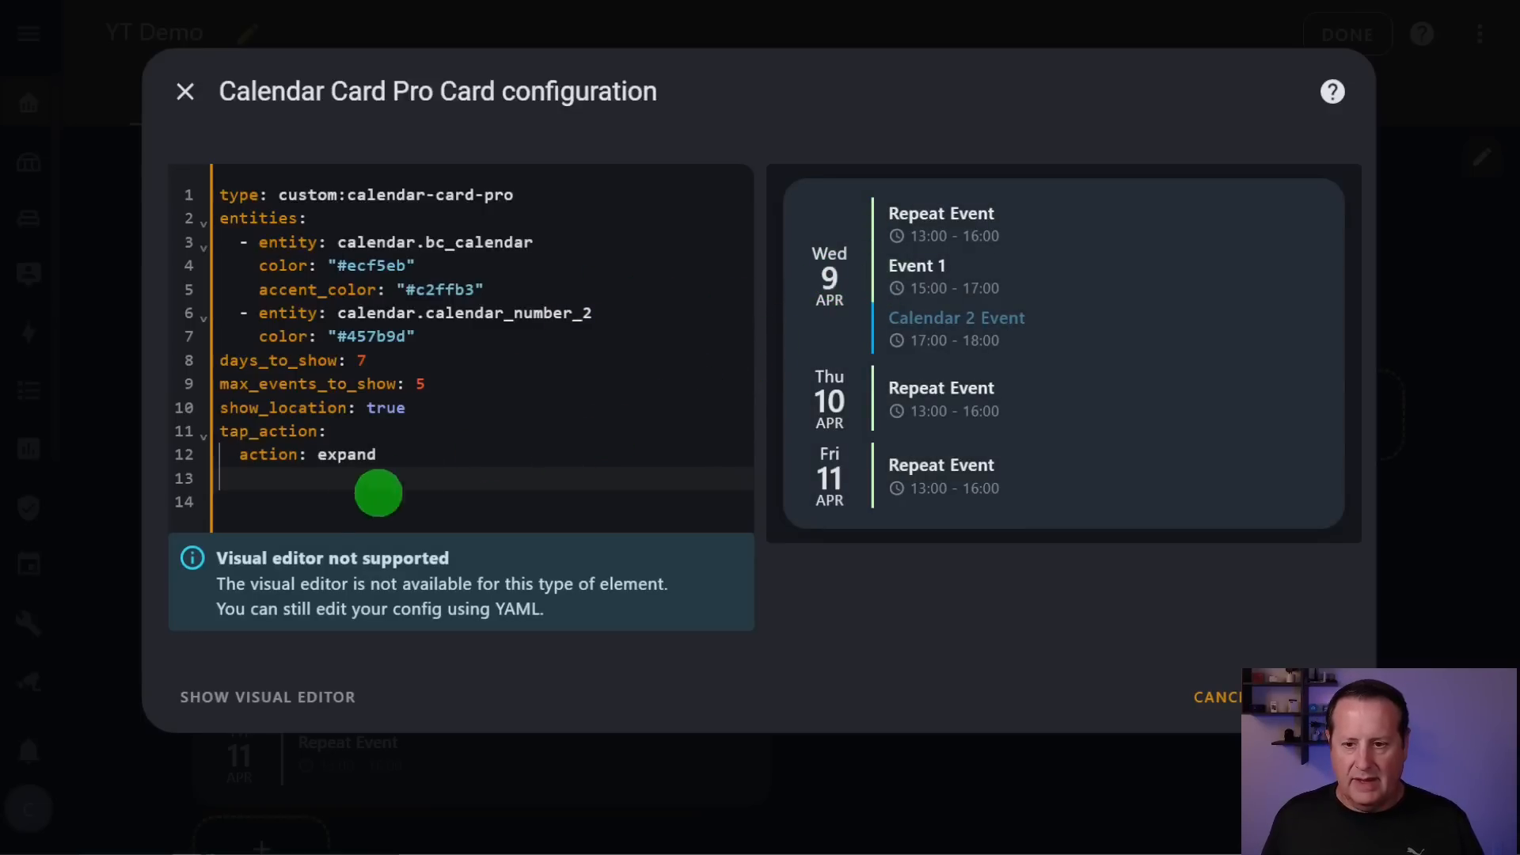
{"action": "type", "text": "weekend_weekday_color: yellow weekend_day_color: yellow"}
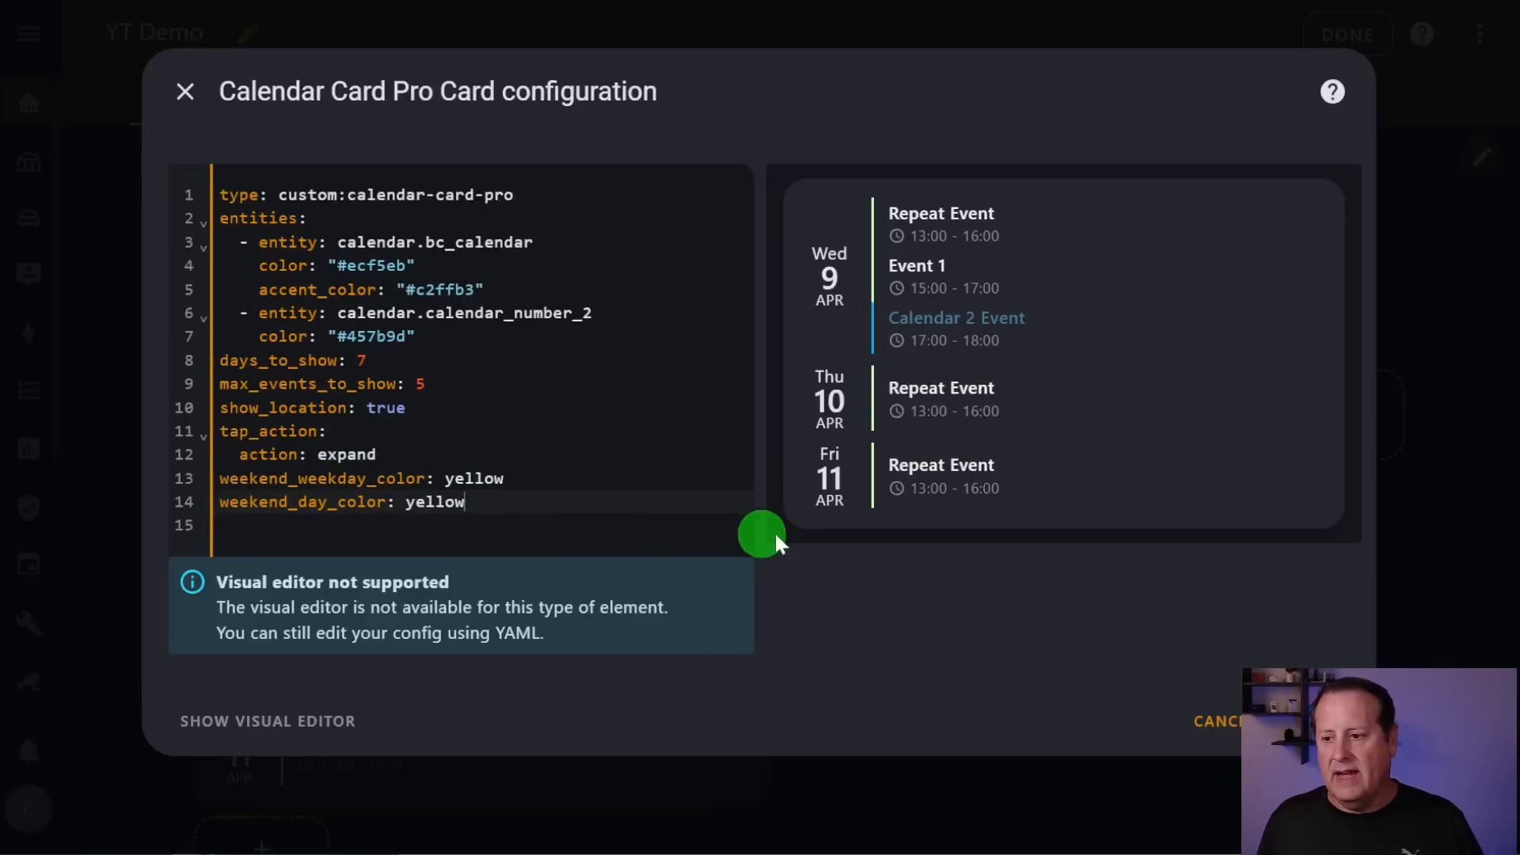
{"action": "left_click", "coordinate": [1314, 720]}
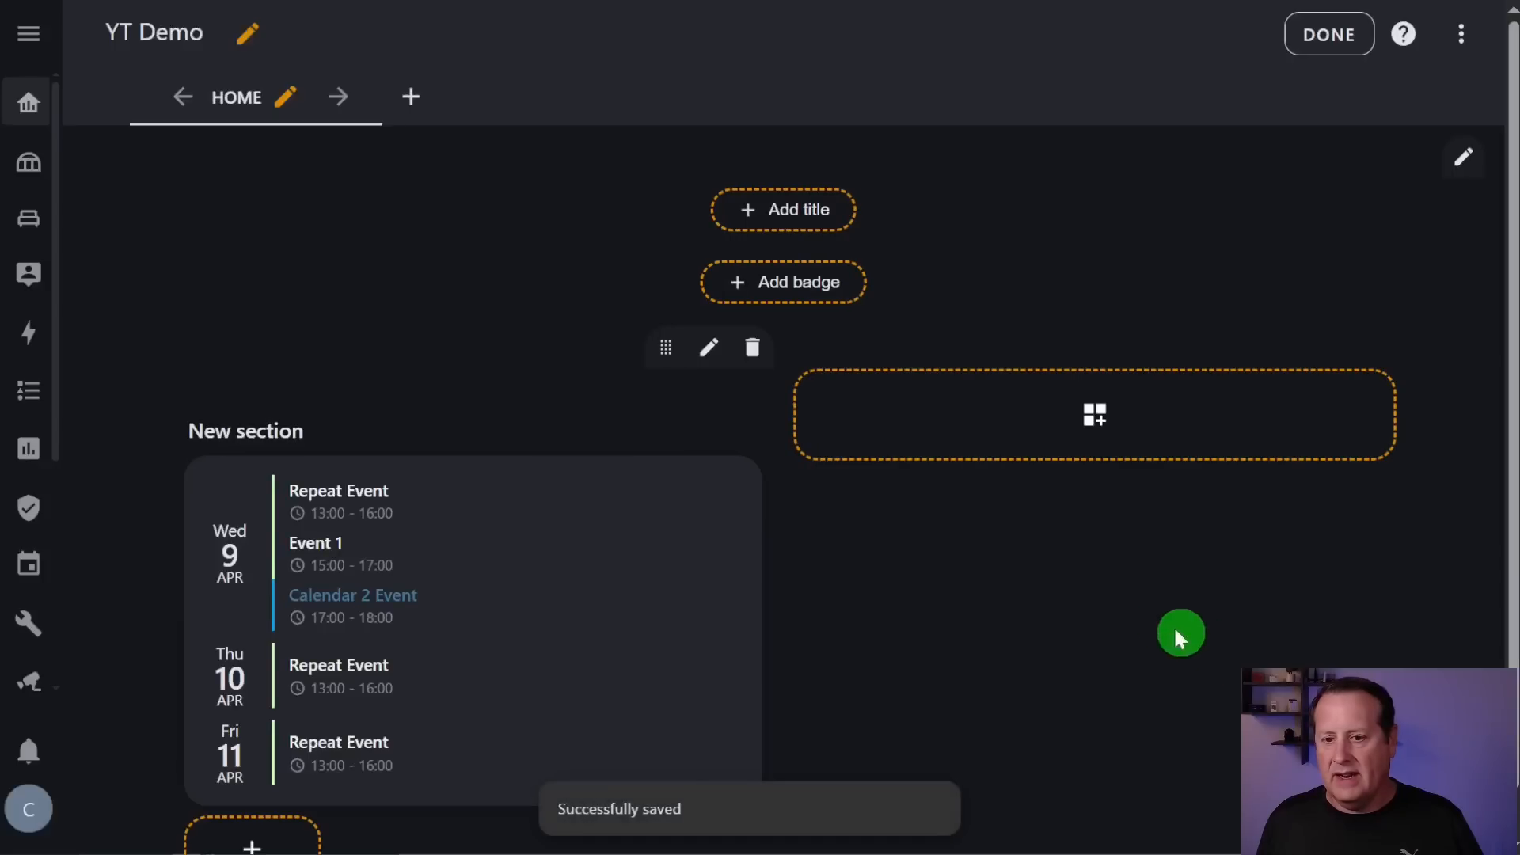
- Finish editing the dashboard and toggle the calendar card's expanded view to check the weekend date colors
{"action": "left_click", "coordinate": [693, 634]}
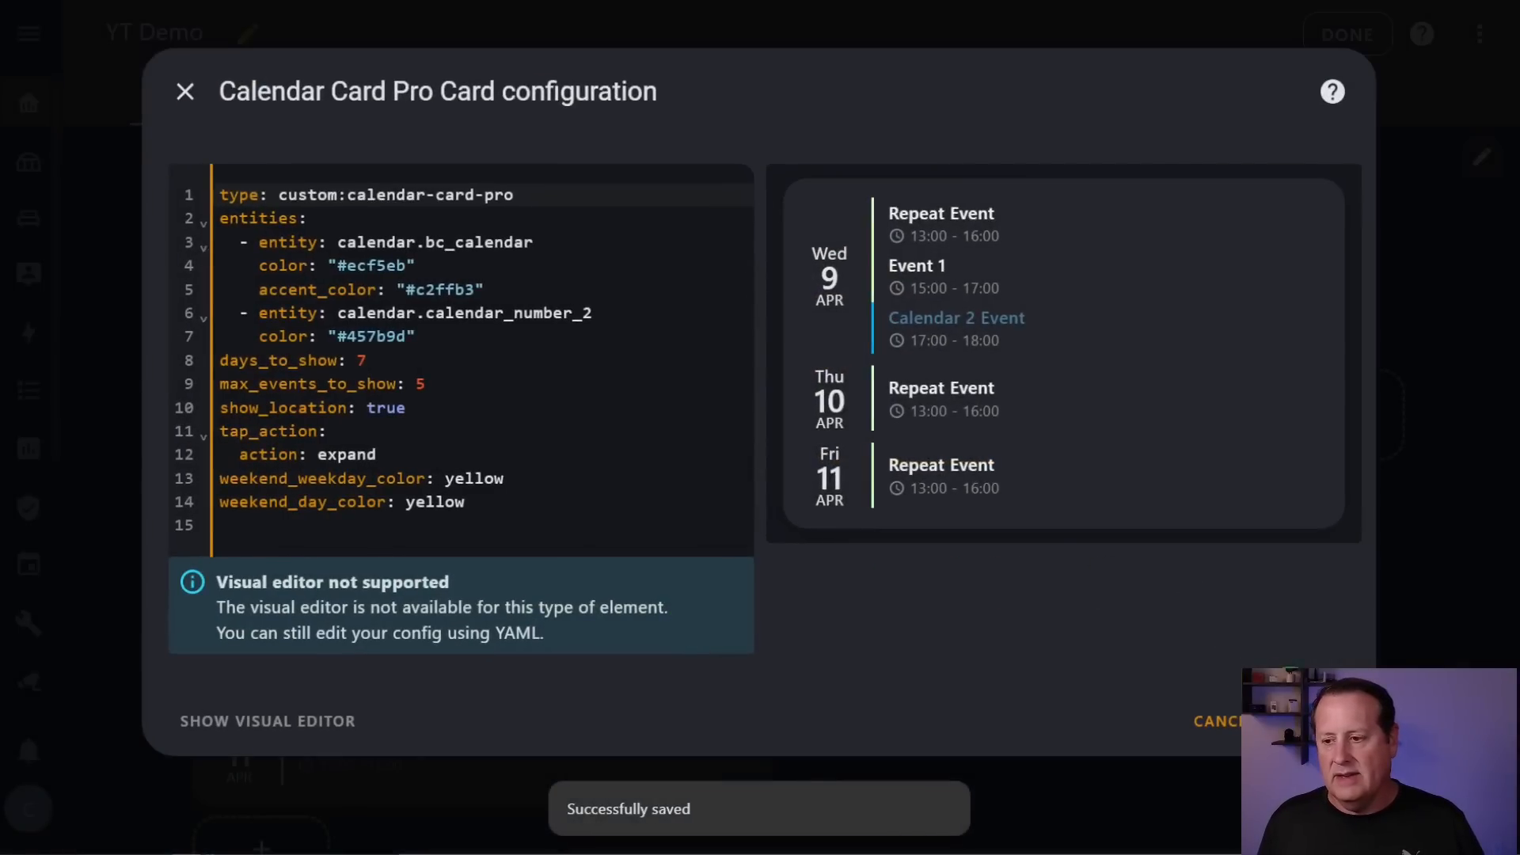
{"action": "left_click", "coordinate": [1314, 721]}
{"action": "left_click", "coordinate": [1327, 37]}
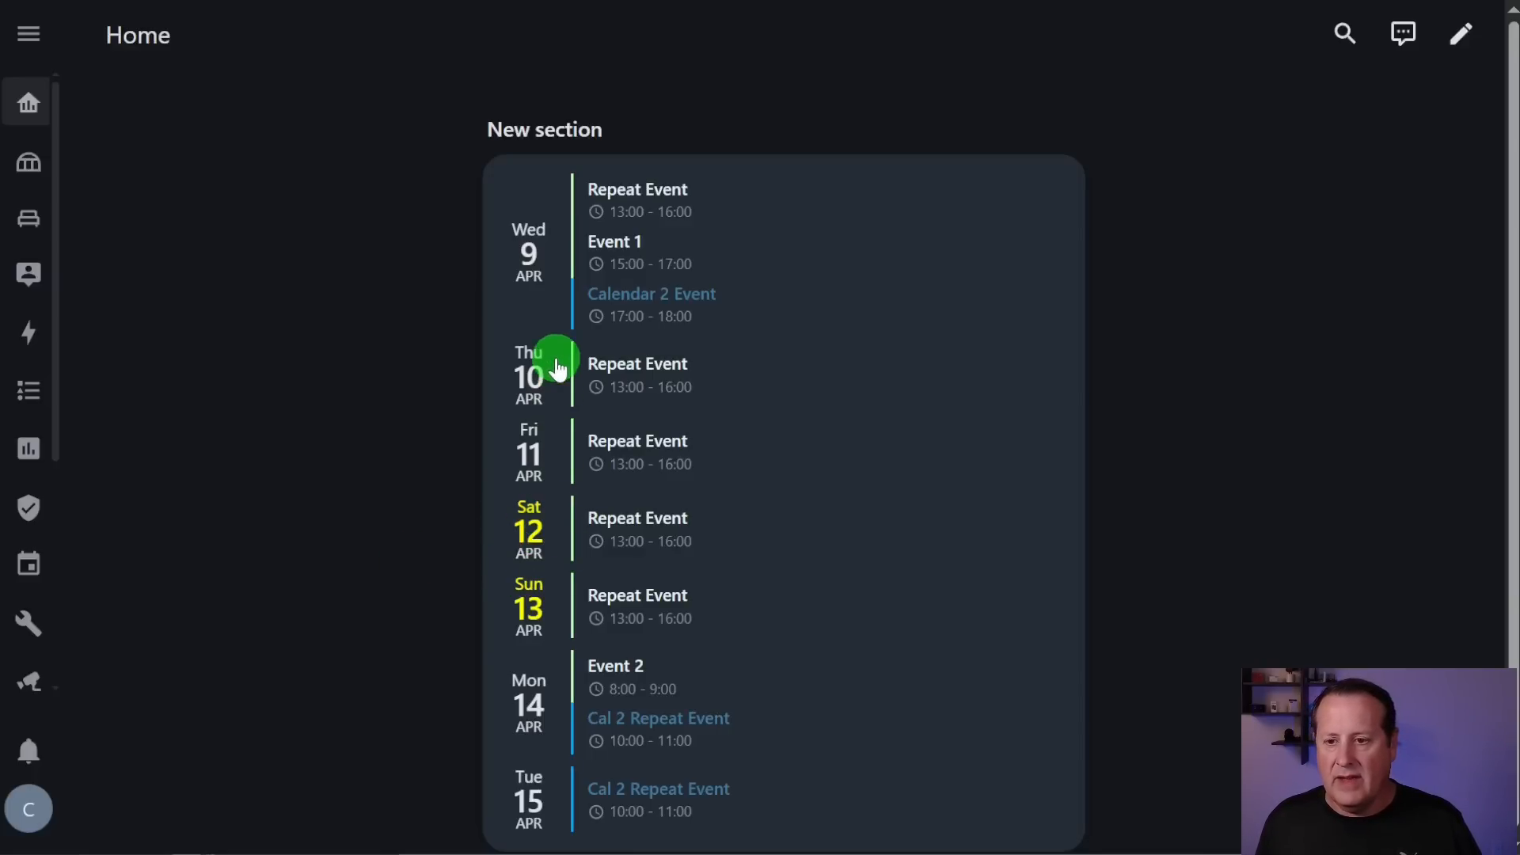
{"action": "left_click", "coordinate": [776, 506]}
{"action": "left_click", "coordinate": [776, 508]}
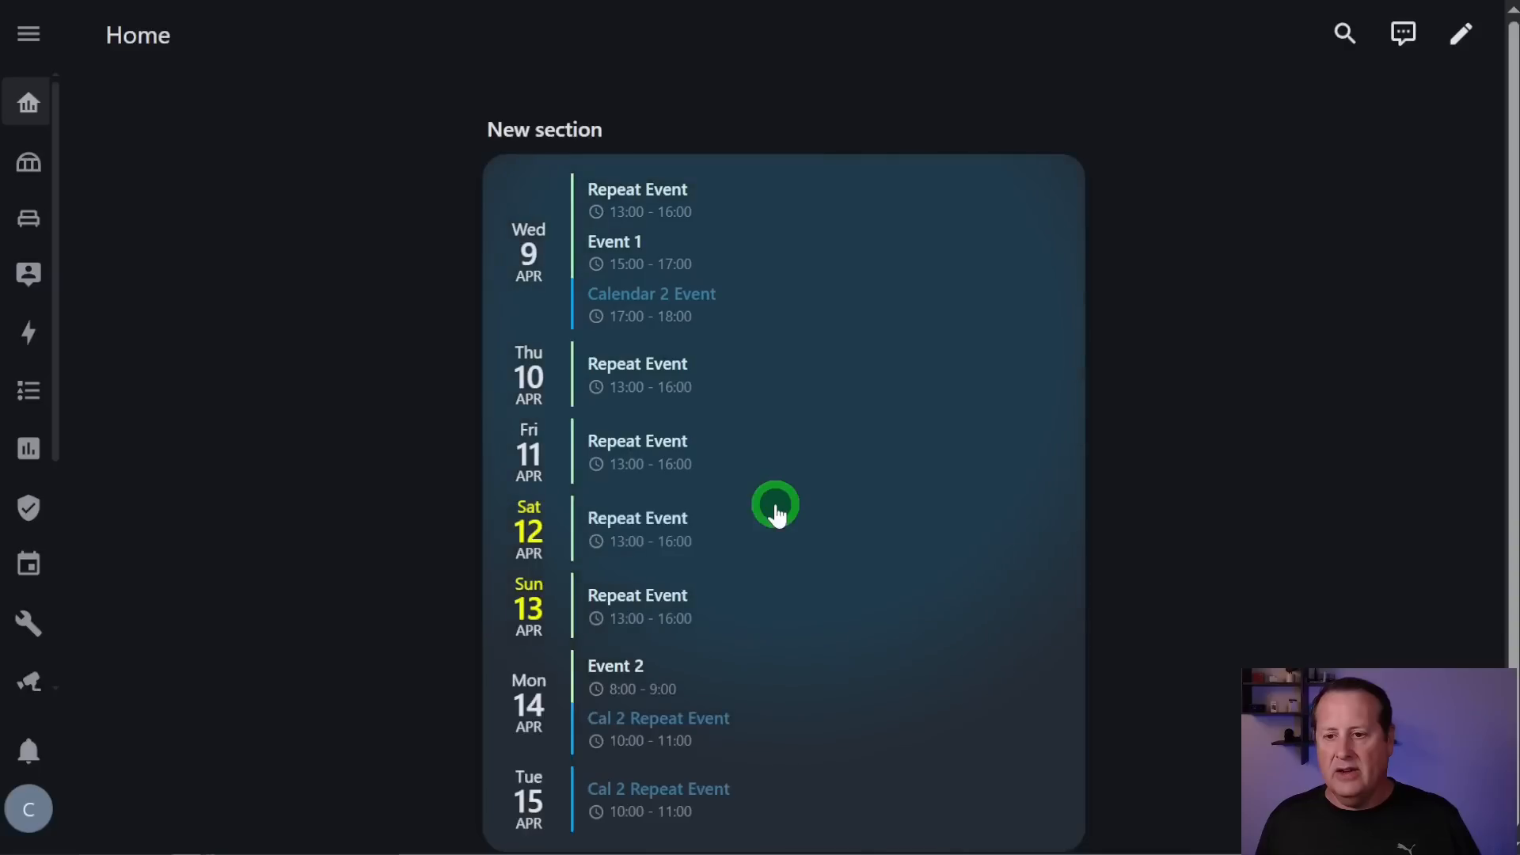
{"action": "left_click", "coordinate": [776, 450]}
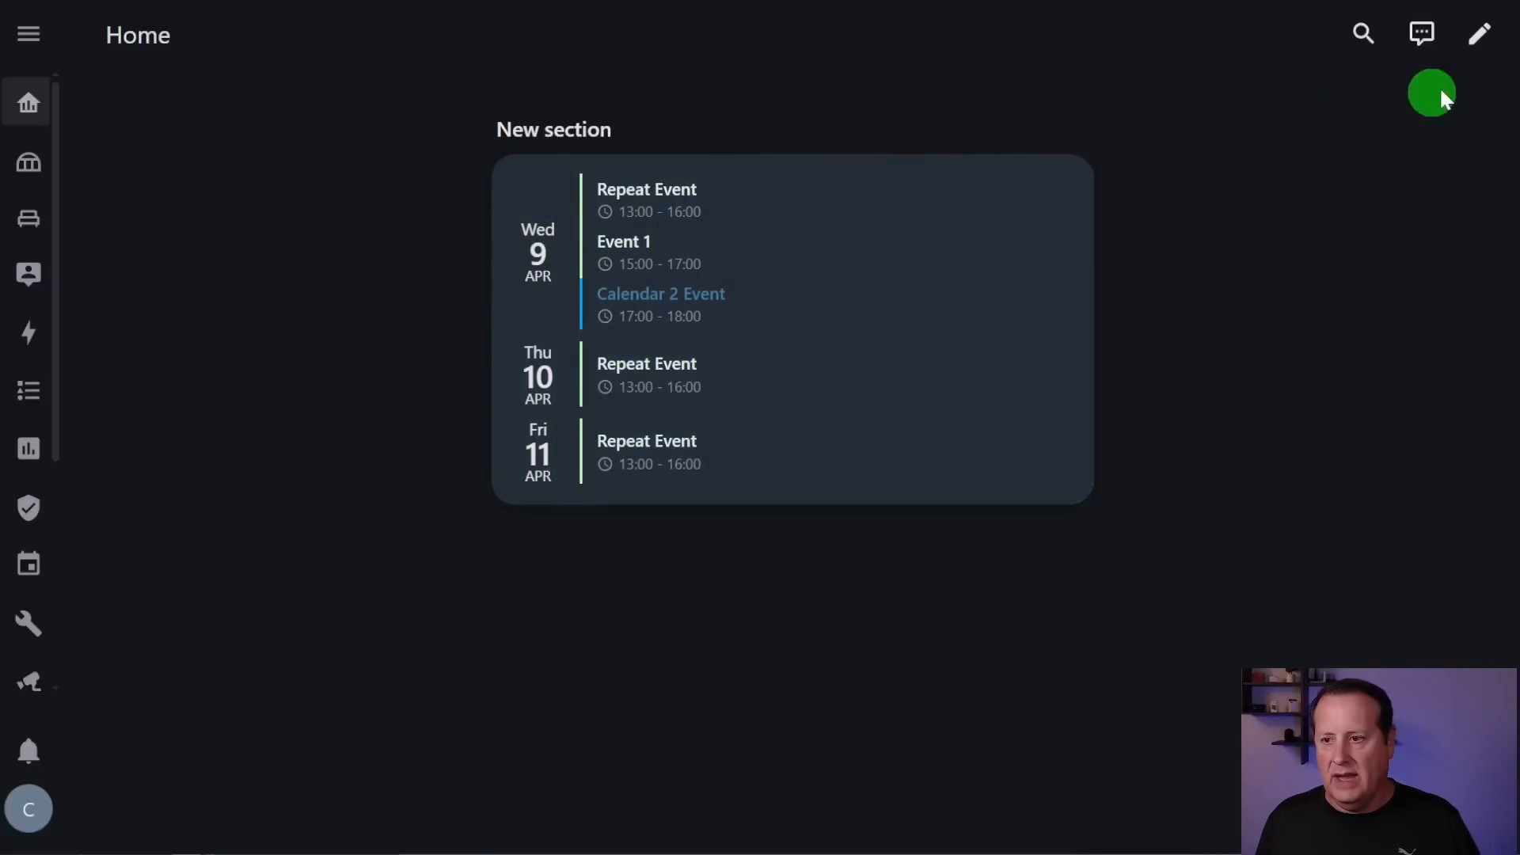
- Reopen the calendar card's configuration and add show_month: false below weekend_day_color
{"action": "left_click", "coordinate": [1480, 35]}
{"action": "mouse_move", "coordinate": [339, 706]}
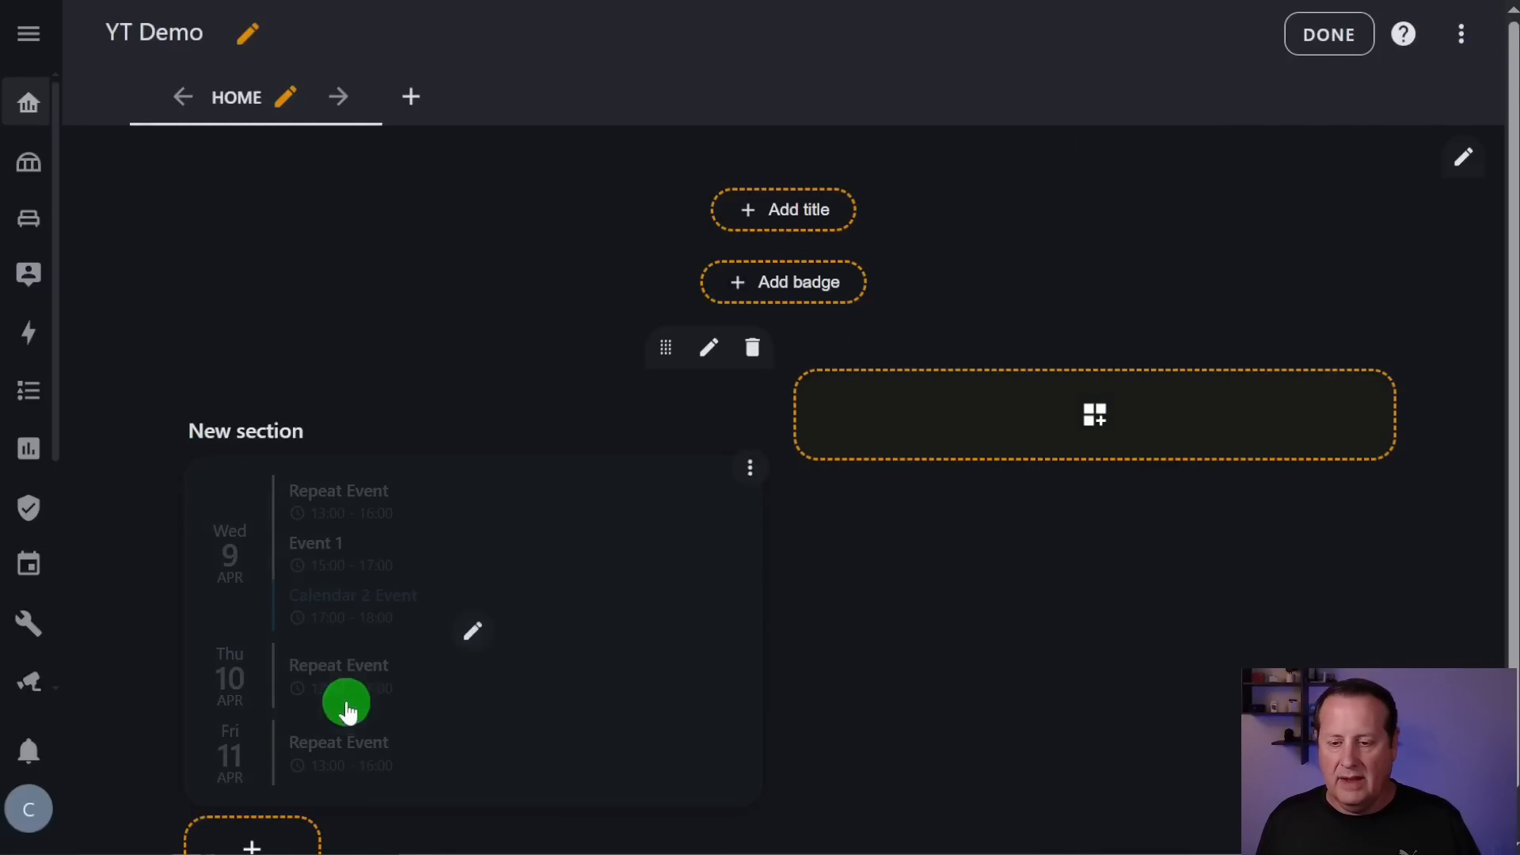
{"action": "left_click", "coordinate": [474, 638]}
{"action": "left_click", "coordinate": [494, 503]}
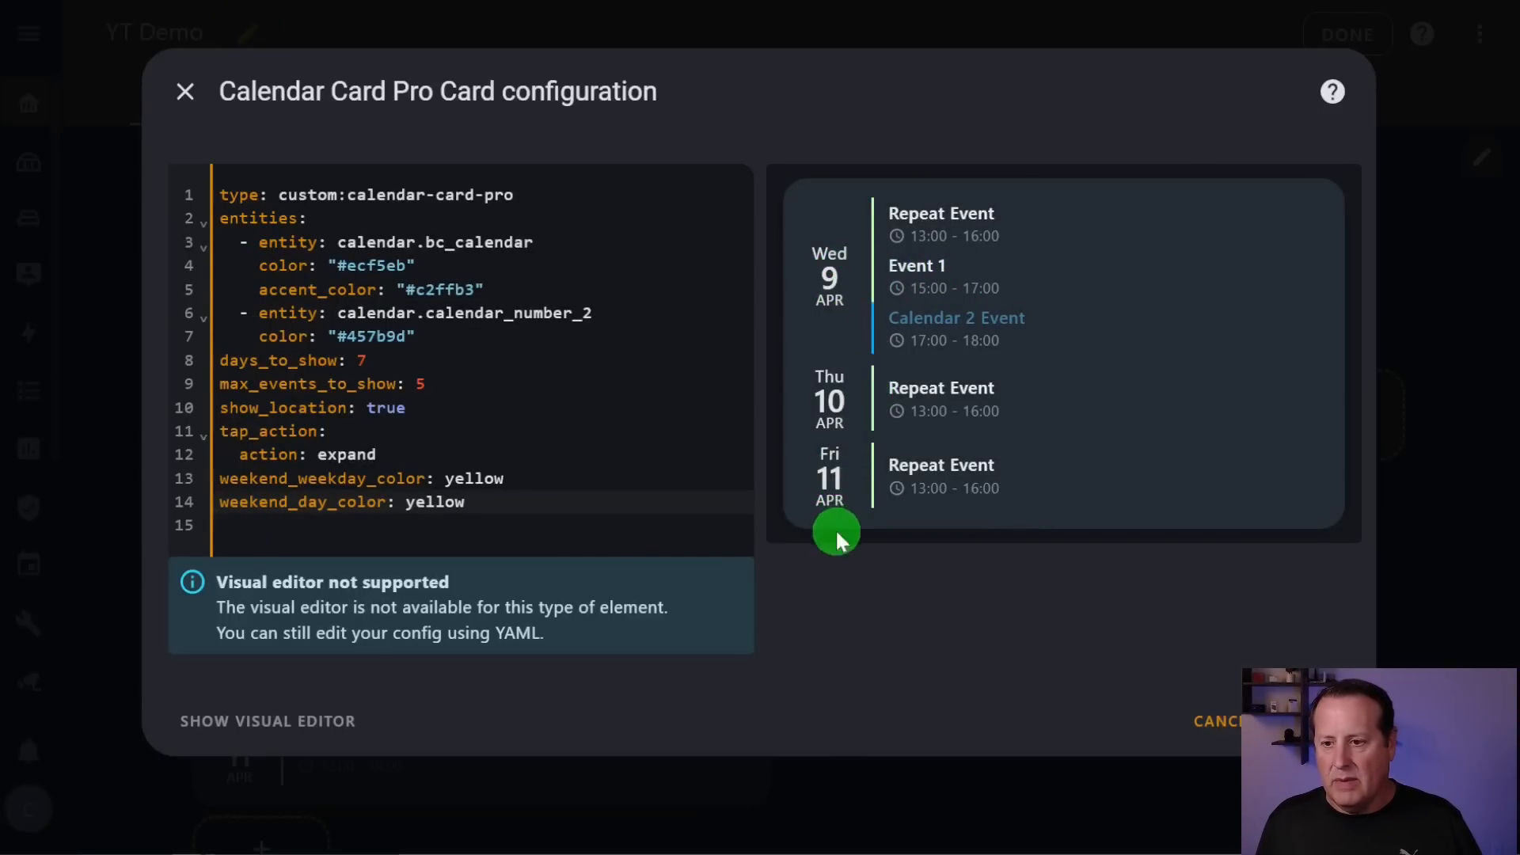
{"action": "key", "text": "Return"}
{"action": "type", "text": "s"}
{"action": "key", "text": "BackSpace"}
{"action": "key", "text": "BackSpace"}
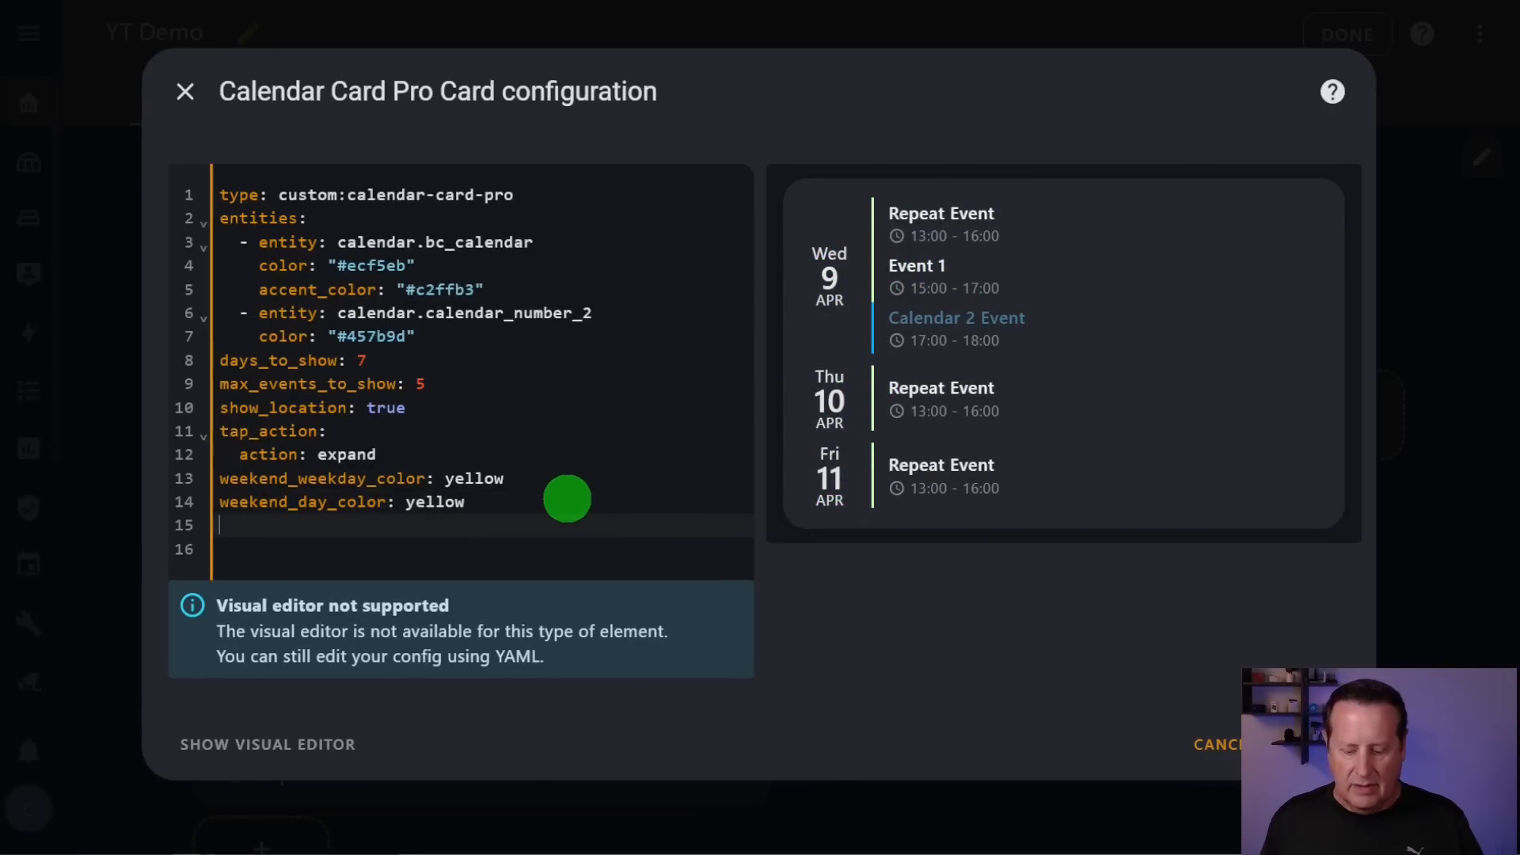
{"action": "type", "text": "show_"}
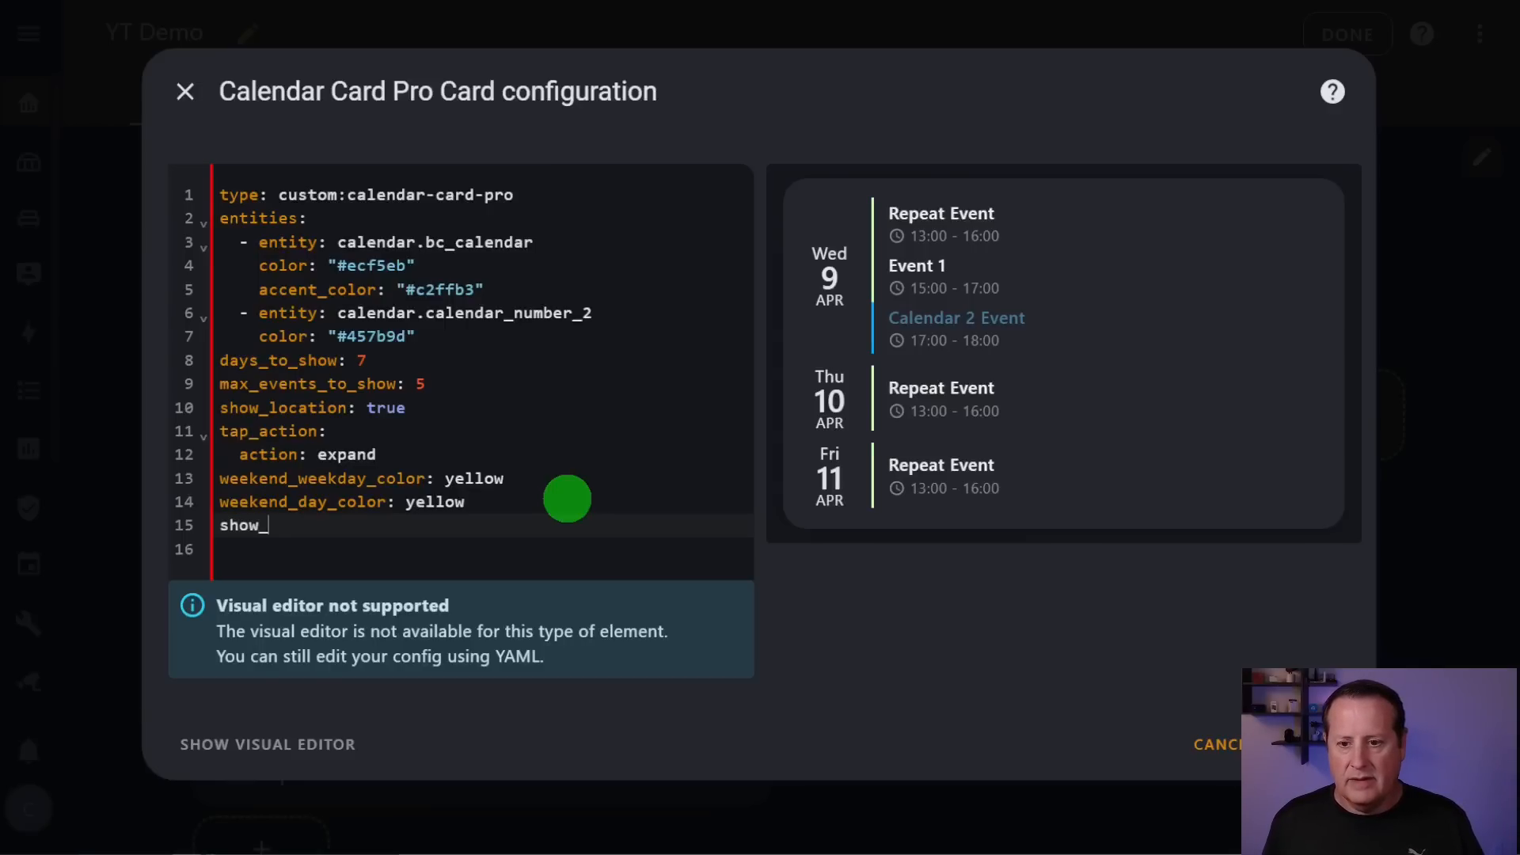
{"action": "type", "text": "month: fals"}
{"action": "key", "text": "BackSpace"}
{"action": "key", "text": "BackSpace"}
{"action": "key", "text": "BackSpace"}
{"action": "type", "text": "false"}
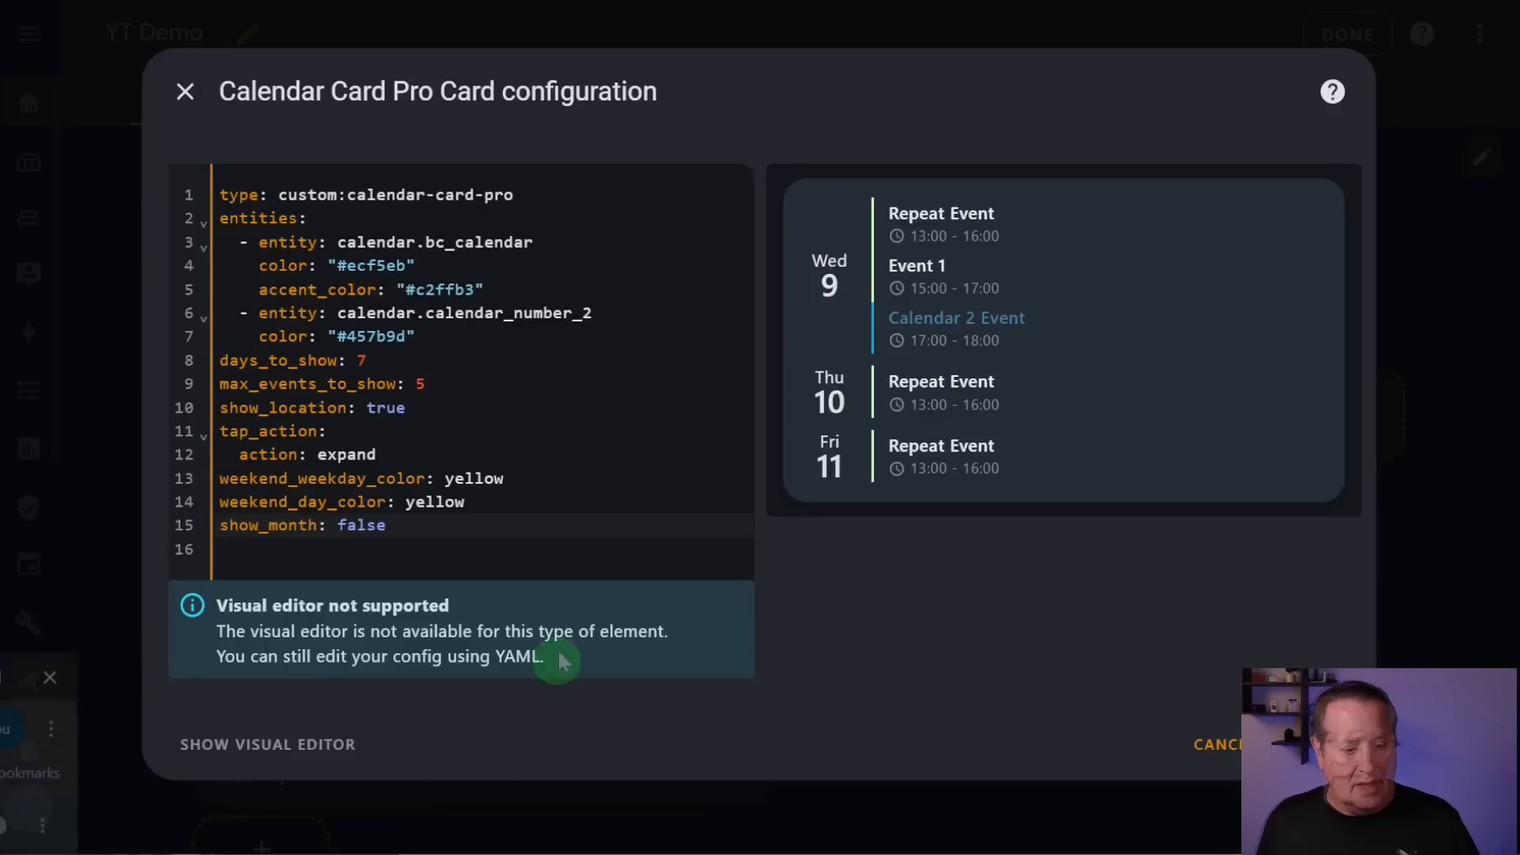
- Add horizontal_line_width: 1px and horizontal_line_color: "#baf1ff70" below show_month
{"action": "left_click", "coordinate": [491, 526]}
{"action": "key", "text": "Return"}
{"action": "type", "text": "horizontal_line_width: 1px horizontal_line_color: \"#baf1ff70\""}
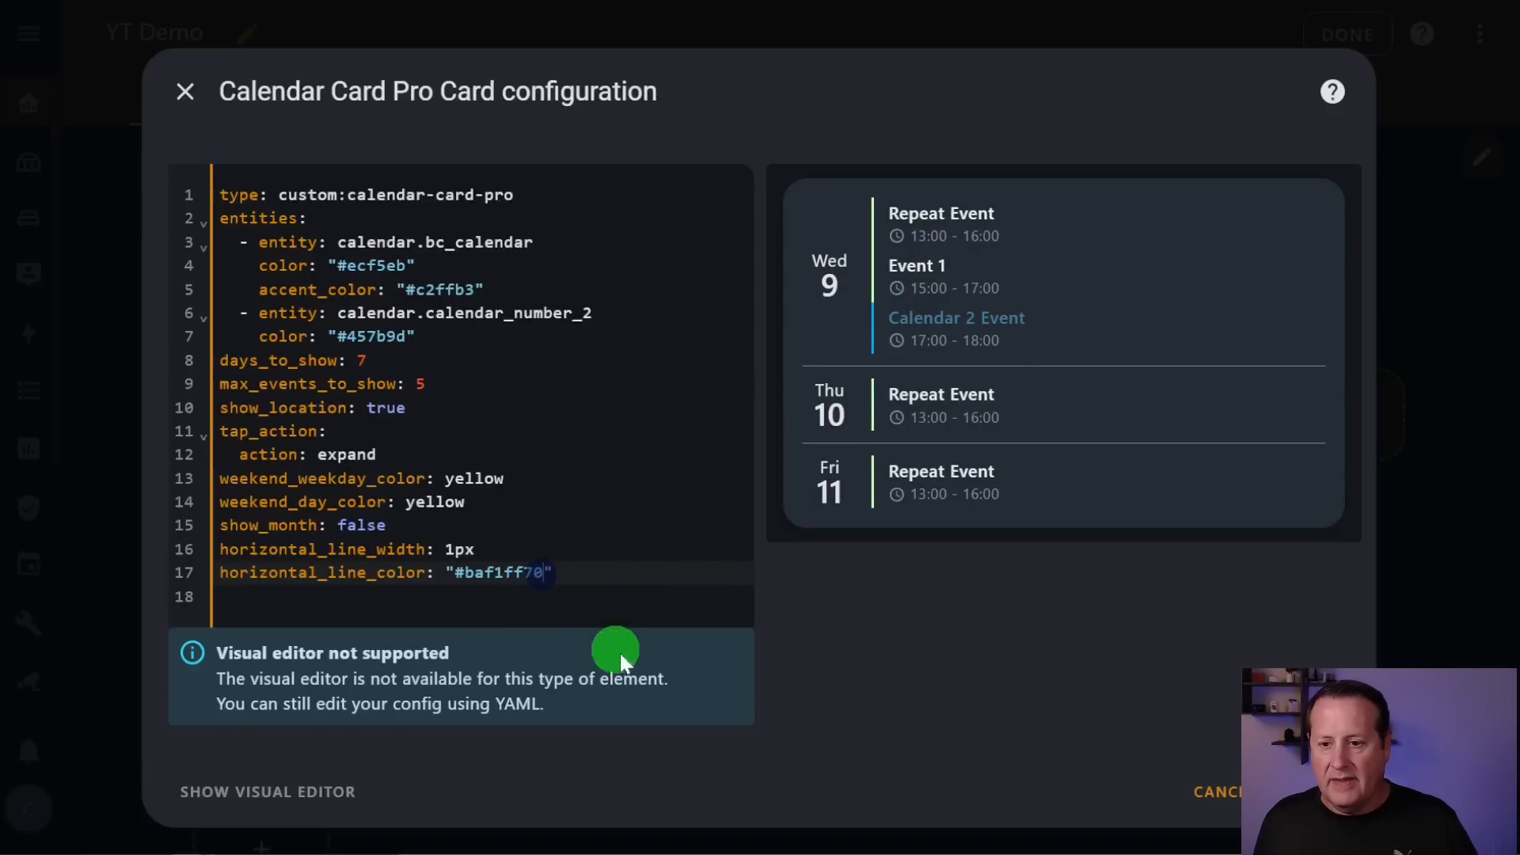
- Try horizontal_line_color without its 70 opacity suffix, then restore the value "#baf1ff70"
{"action": "key", "text": "BackSpace"}
{"action": "key", "text": "BackSpace"}
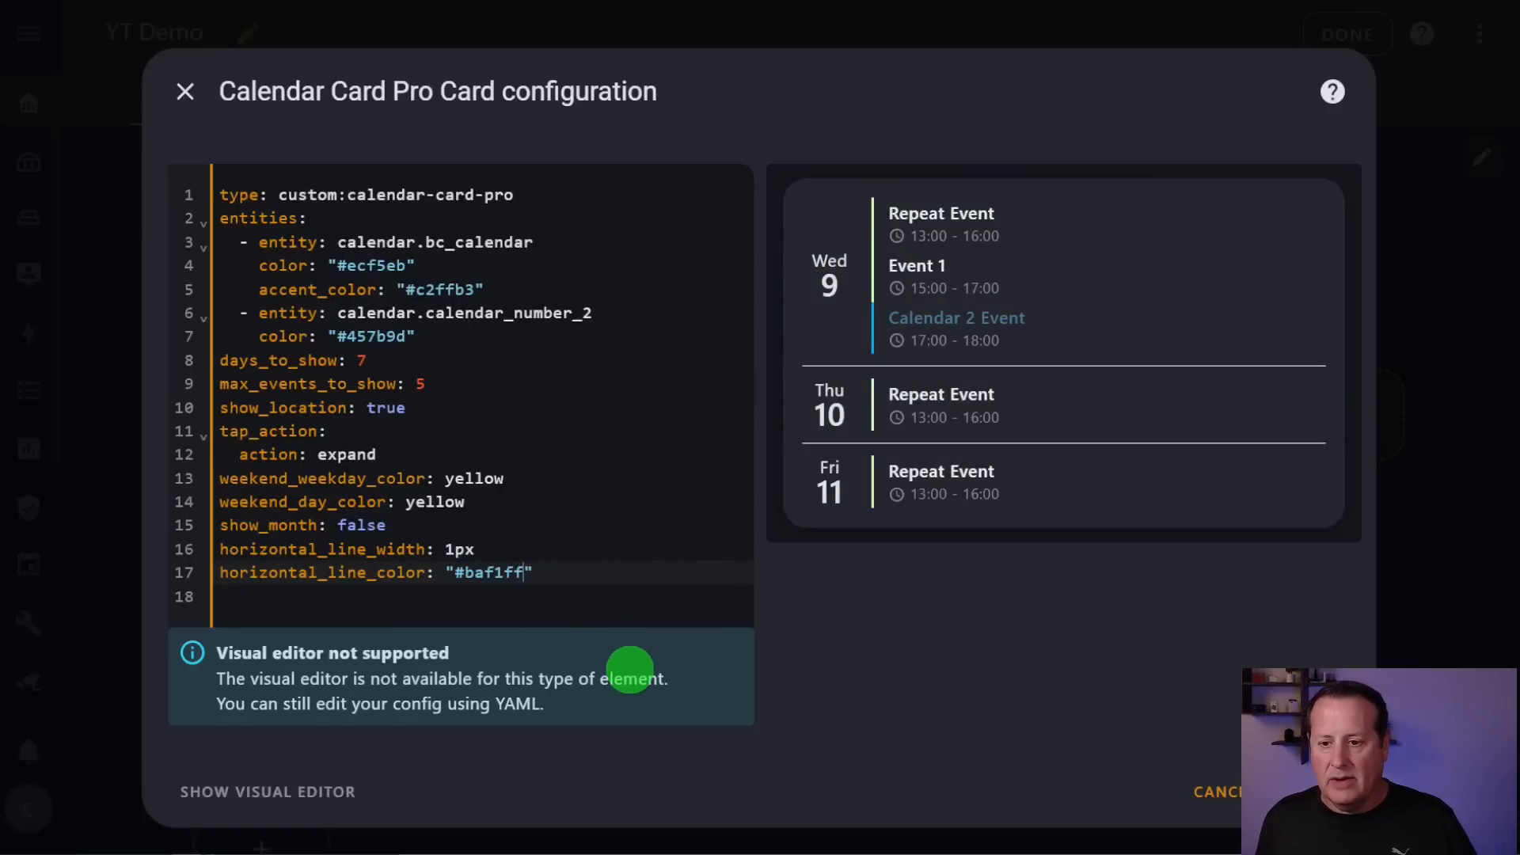
{"action": "type", "text": "9"}
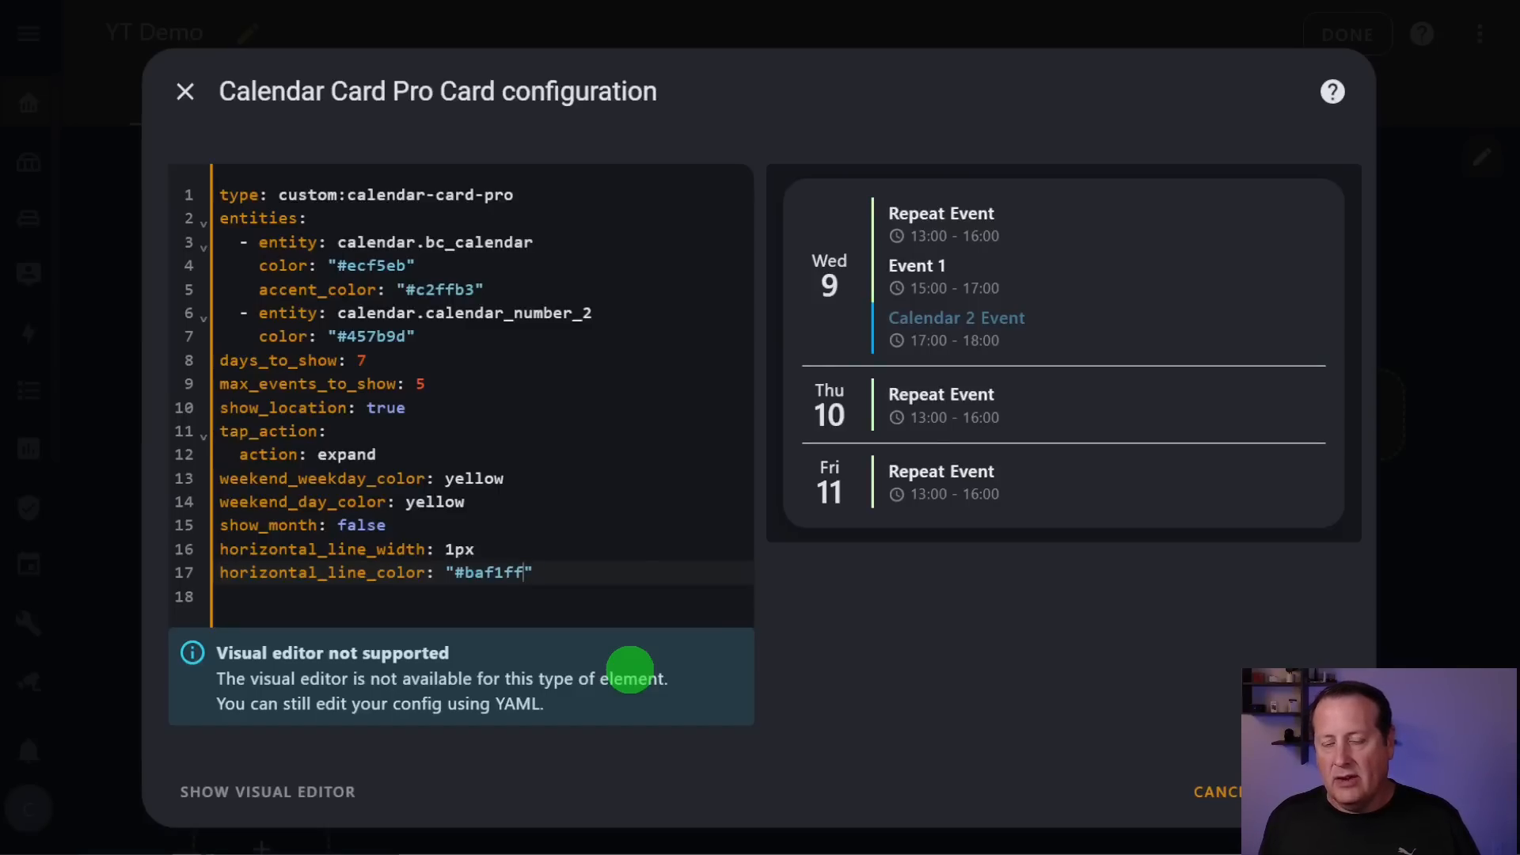
{"action": "type", "text": "0"}
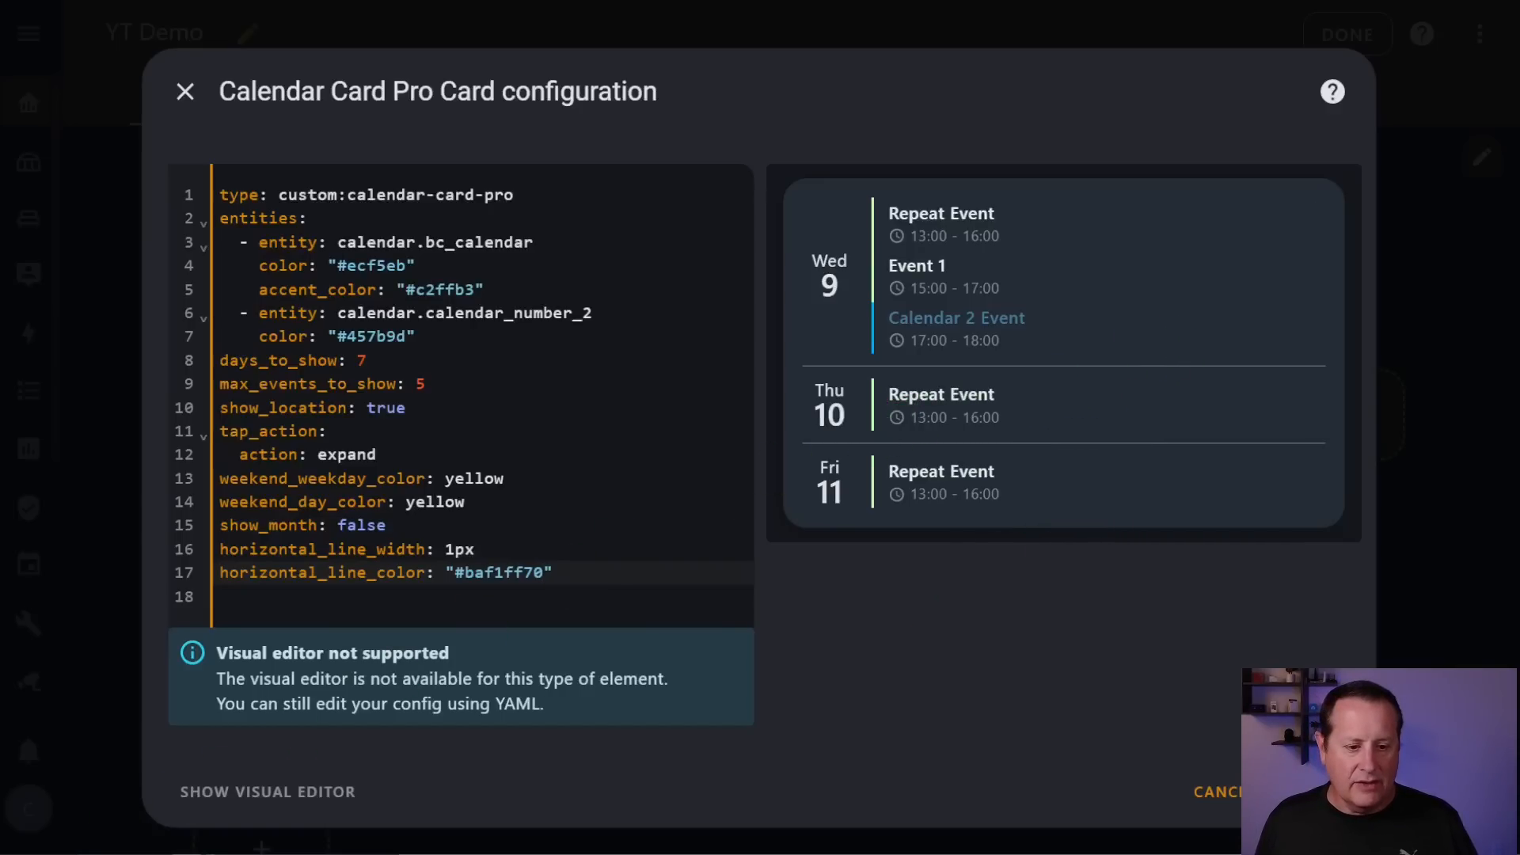
- Add vertical_line_width: 0px and vertical_line_color: "#baf1ff" below horizontal_line_color
{"action": "key", "text": "alt+Tab"}
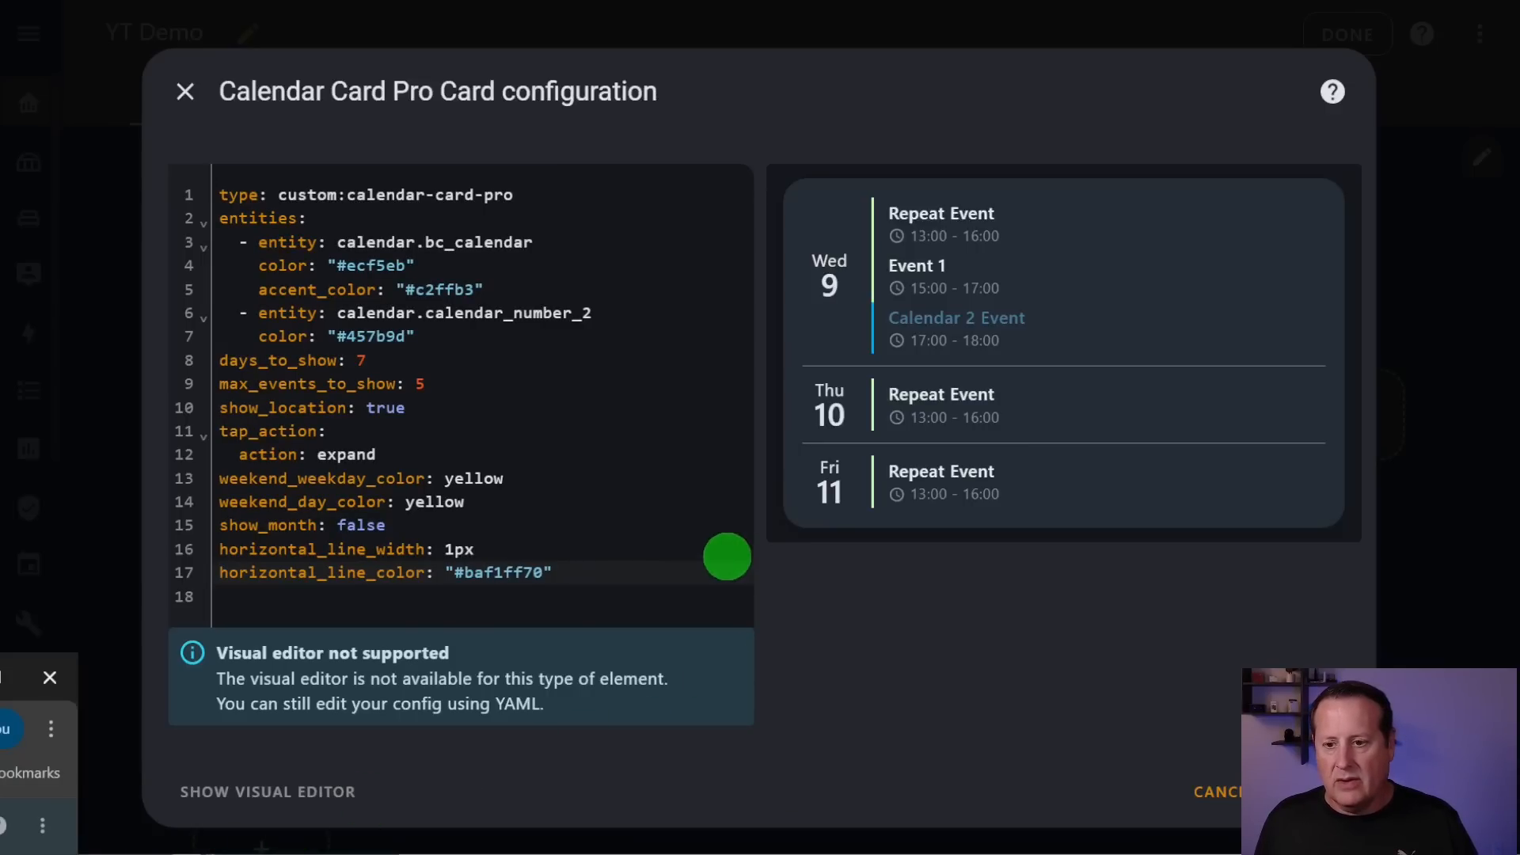
{"action": "left_click", "coordinate": [616, 564]}
{"action": "type", "text": "vertical_line_width: 0px vertical_line_color: \"#baf1ff\""}
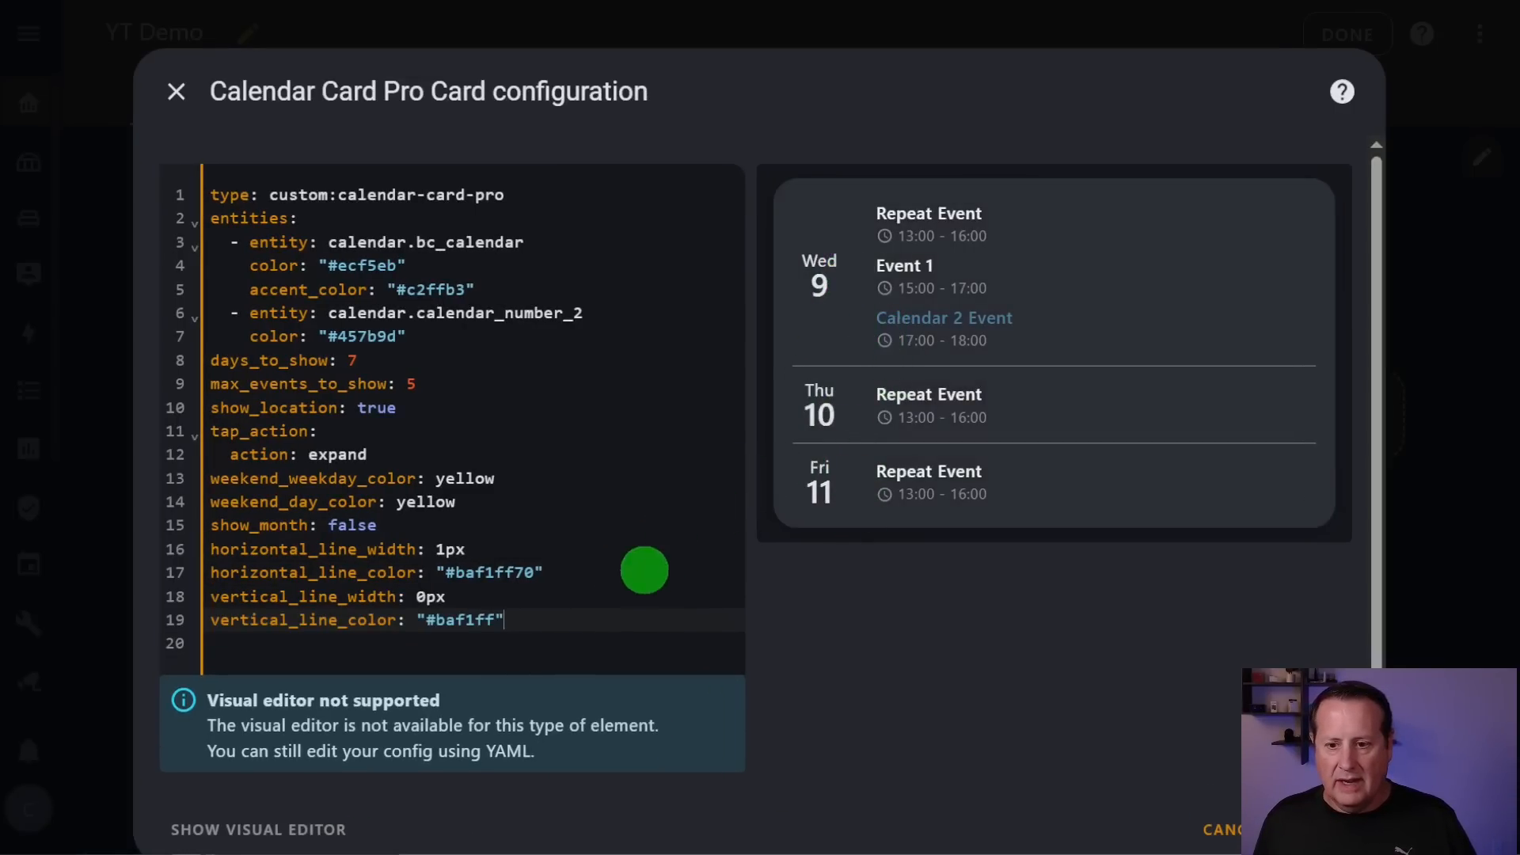
- Set vertical_line_width to 1px and delete the vertical_line_color setting
{"action": "double_click", "coordinate": [431, 596]}
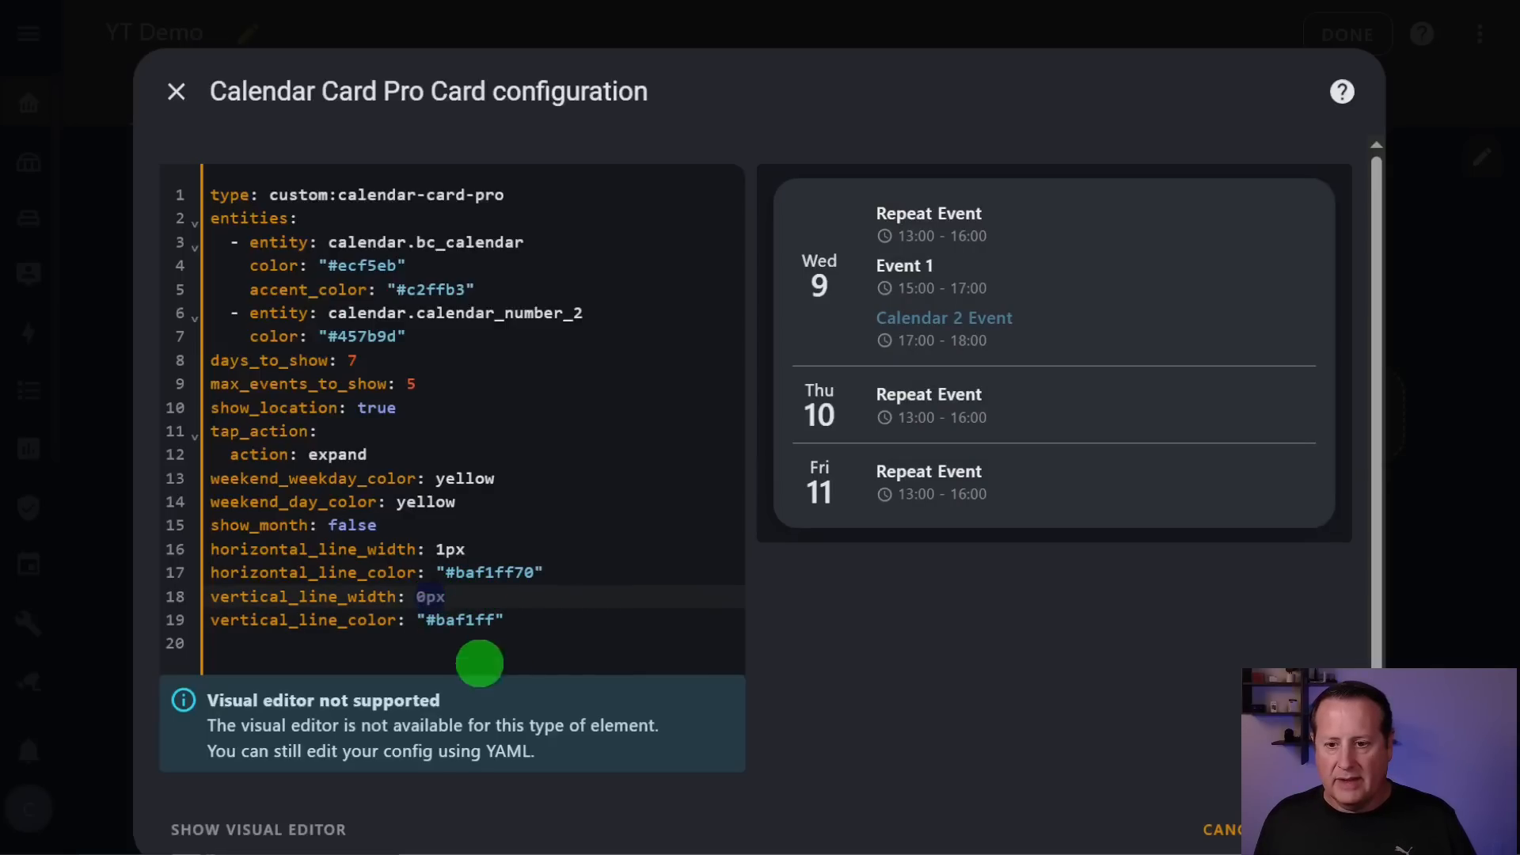
{"action": "left_click", "coordinate": [548, 724]}
{"action": "key", "text": "BackSpace"}
{"action": "type", "text": "1"}
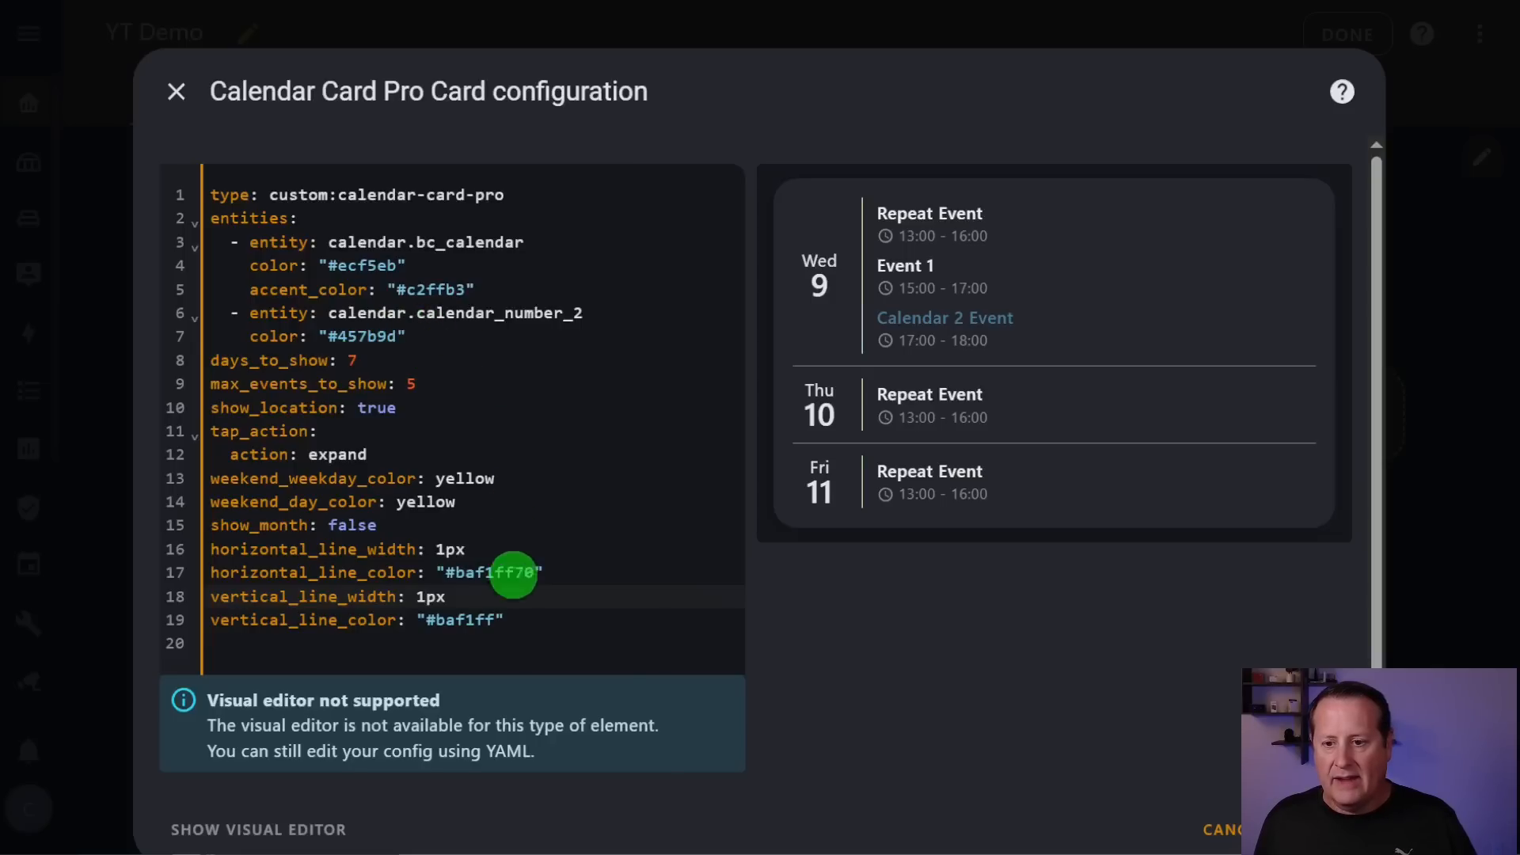
{"action": "left_click_drag", "start_coordinate": [520, 620], "coordinate": [201, 633]}
{"action": "key", "text": "BackSpace"}
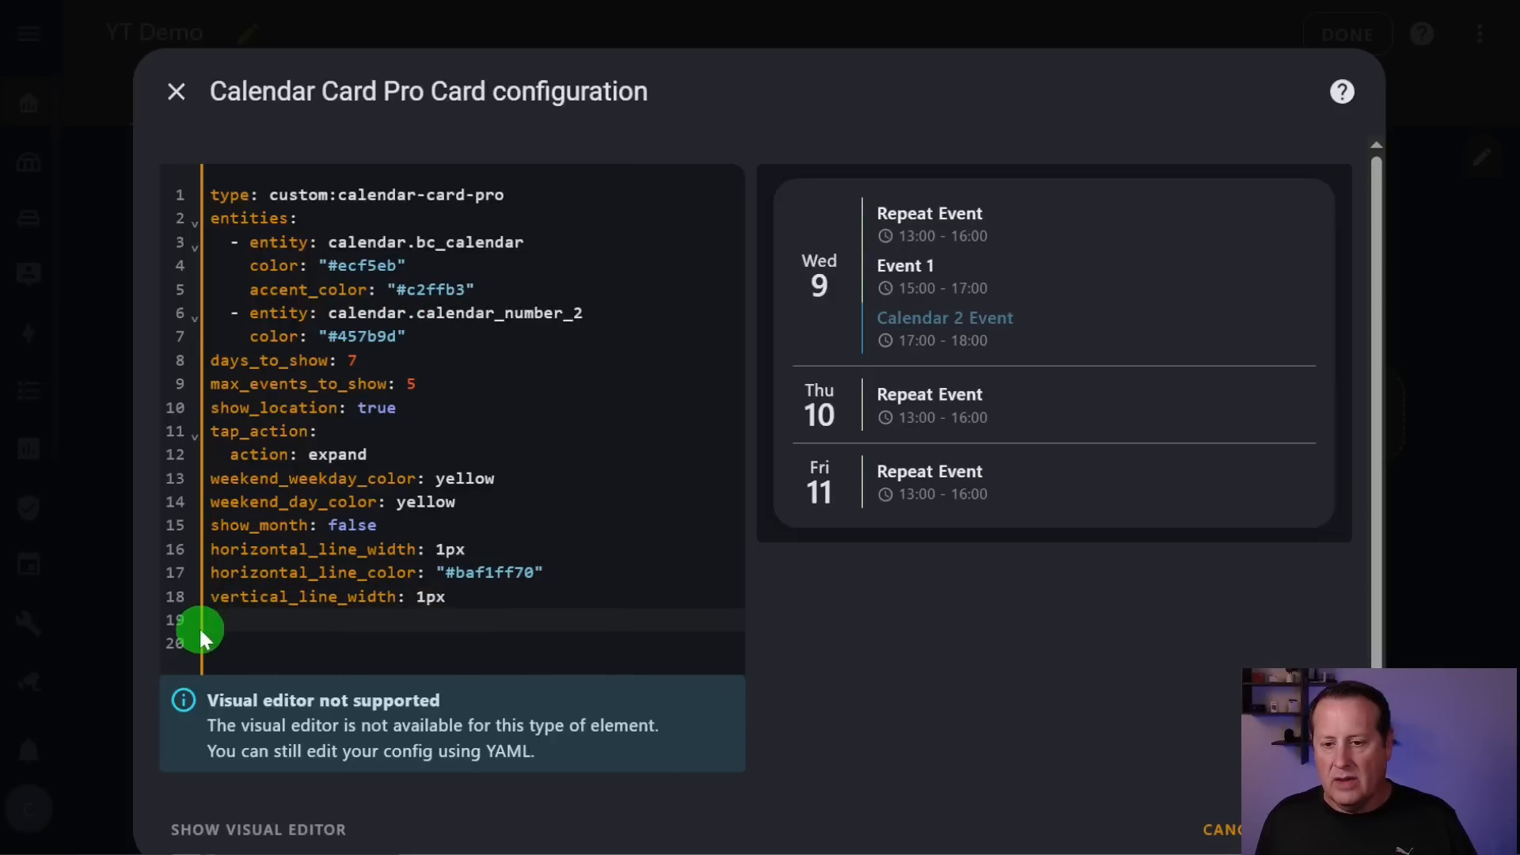
- Add day_font_size: 25px and day_color: "#baf1ff" below vertical_line_width
{"action": "key", "text": "BackSpace"}
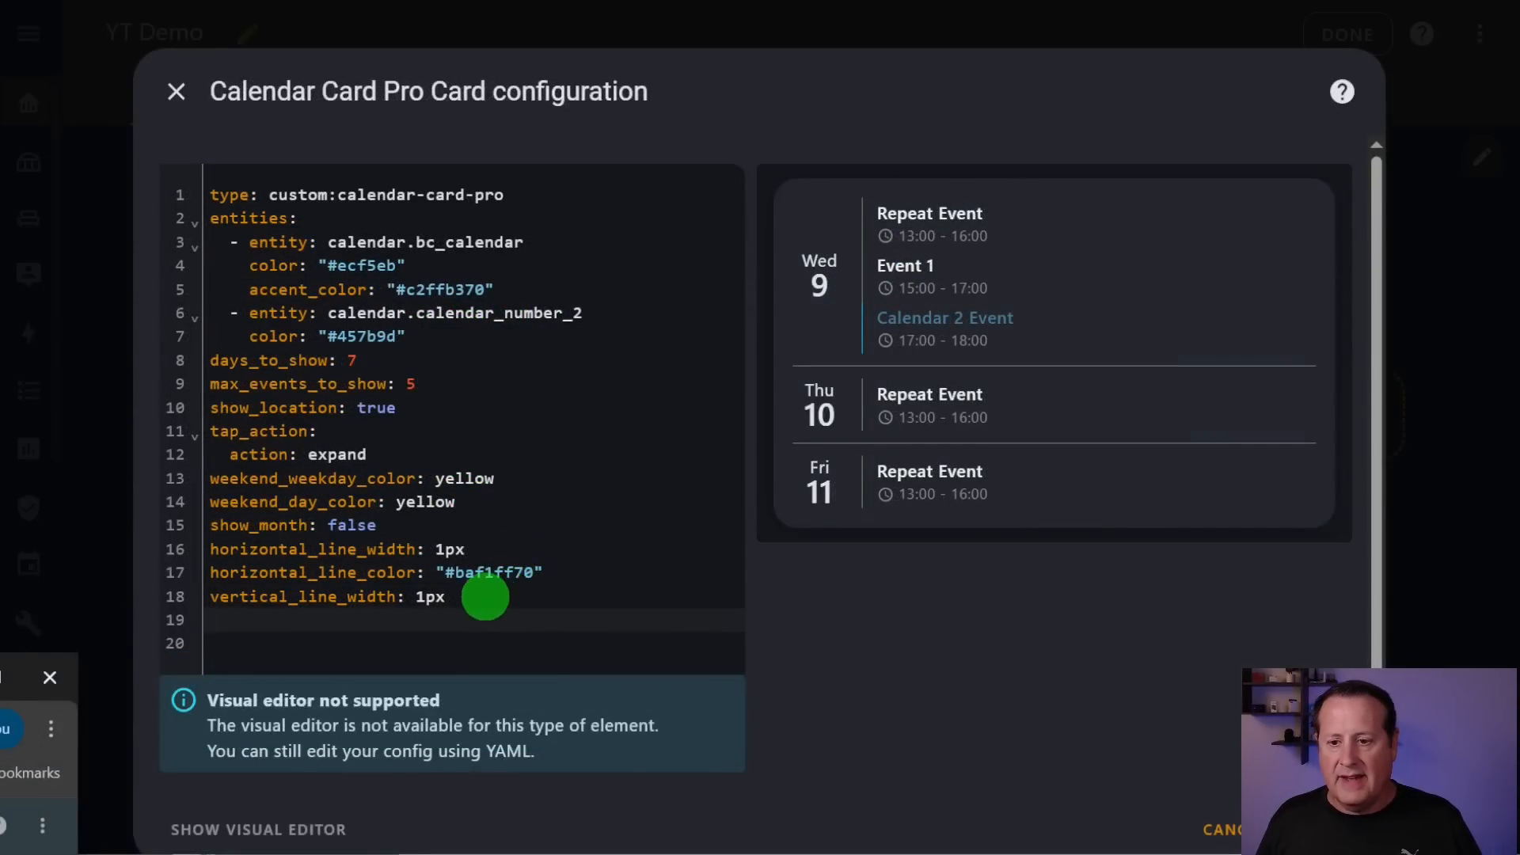
{"action": "left_click", "coordinate": [485, 598]}
{"action": "key", "text": "Return"}
{"action": "type", "text": "day_font_size: 25px day_color: \"#baf1ff\""}
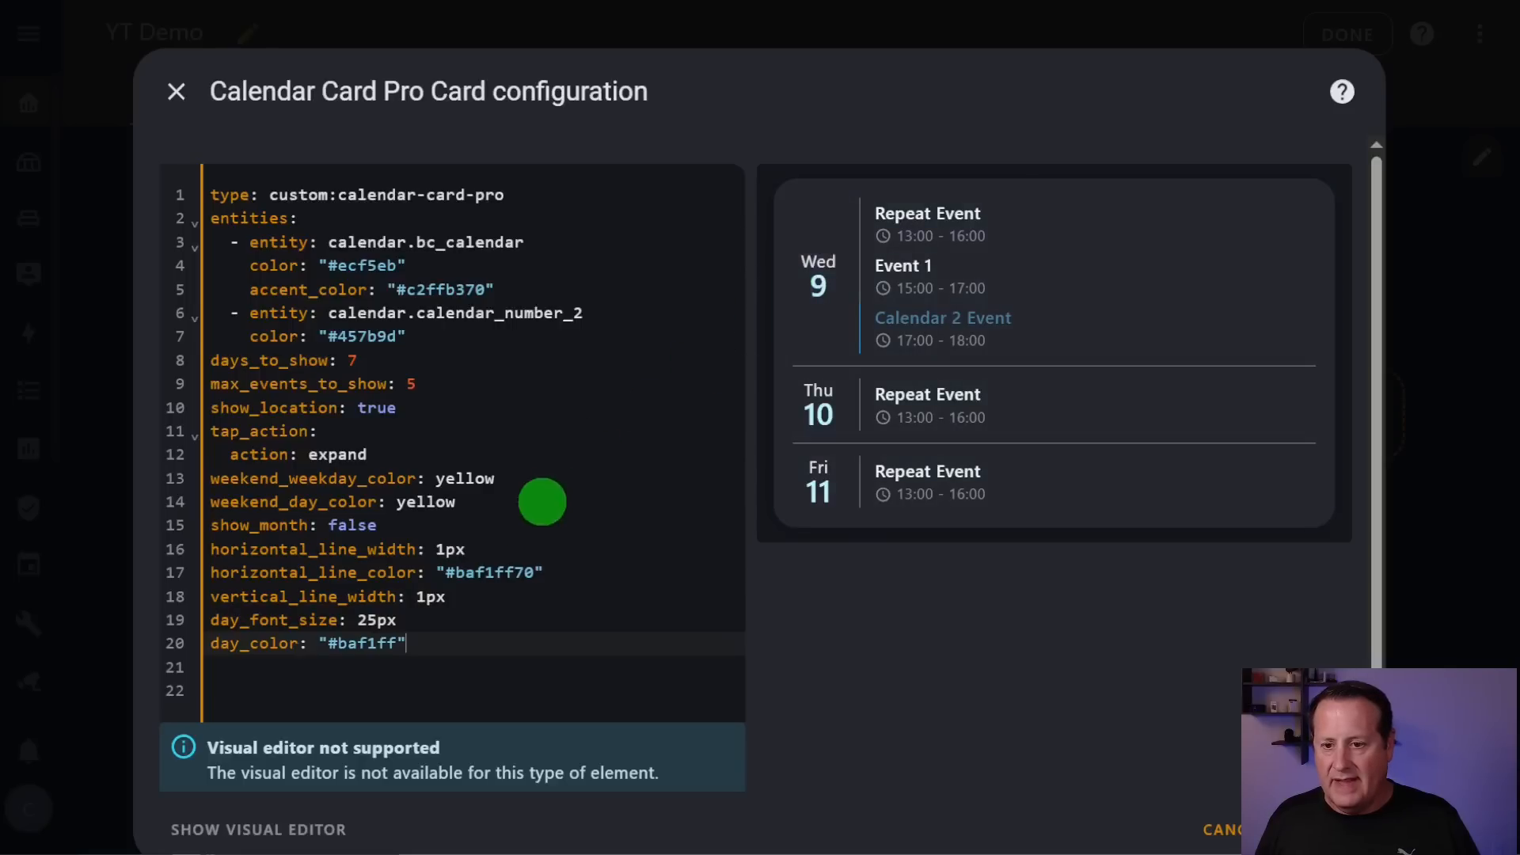
- Set day_font_size to 15px
{"action": "left_click", "coordinate": [369, 620]}
{"action": "key", "text": "BackSpace"}
{"action": "type", "text": "1"}
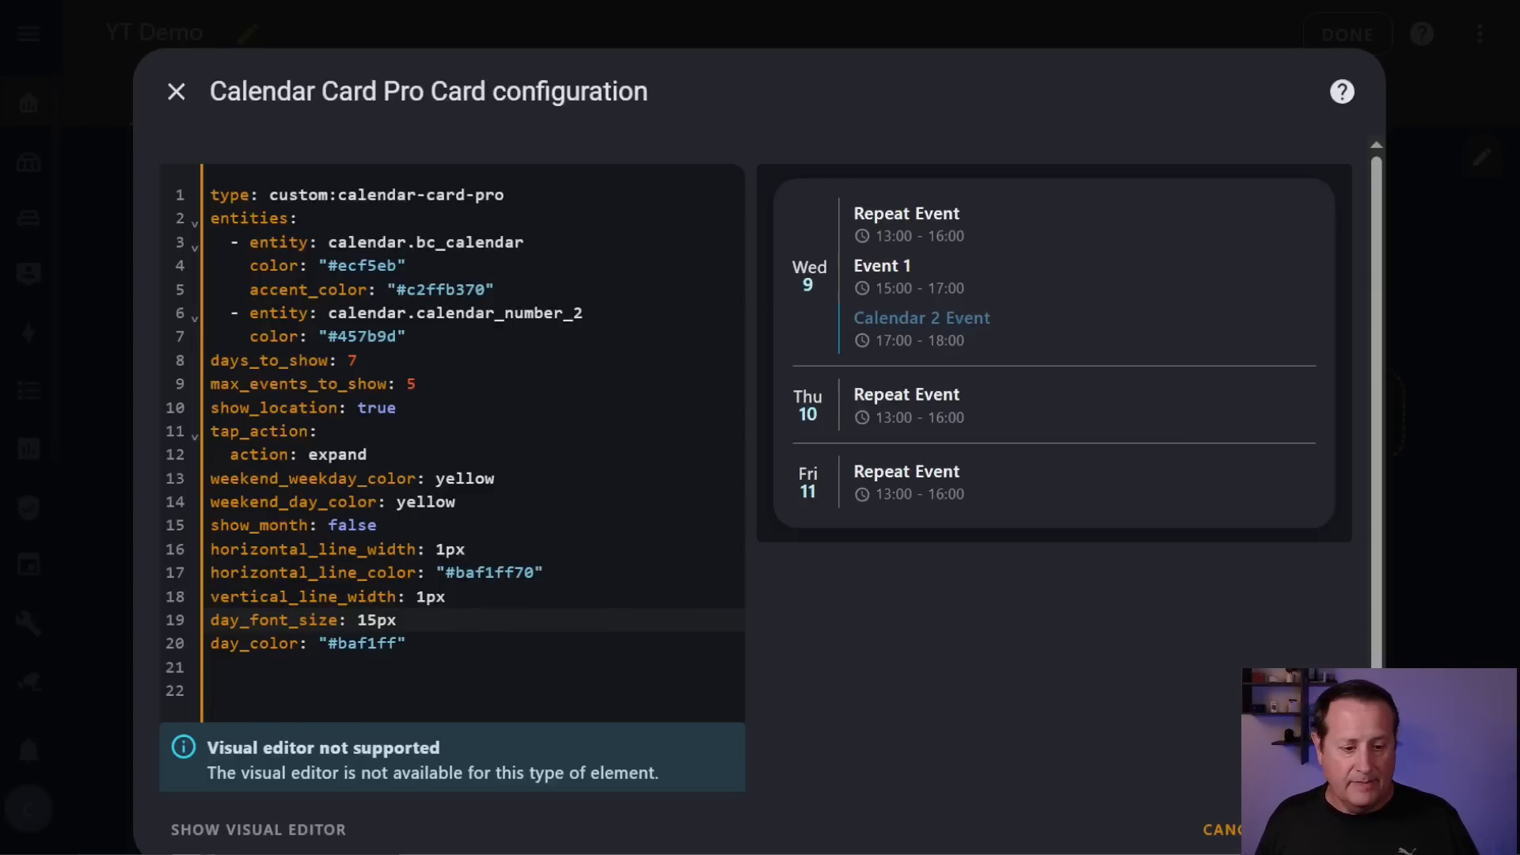
- Add date_vertical_alignment: middle below day_color
{"action": "key", "text": "alt+Tab"}
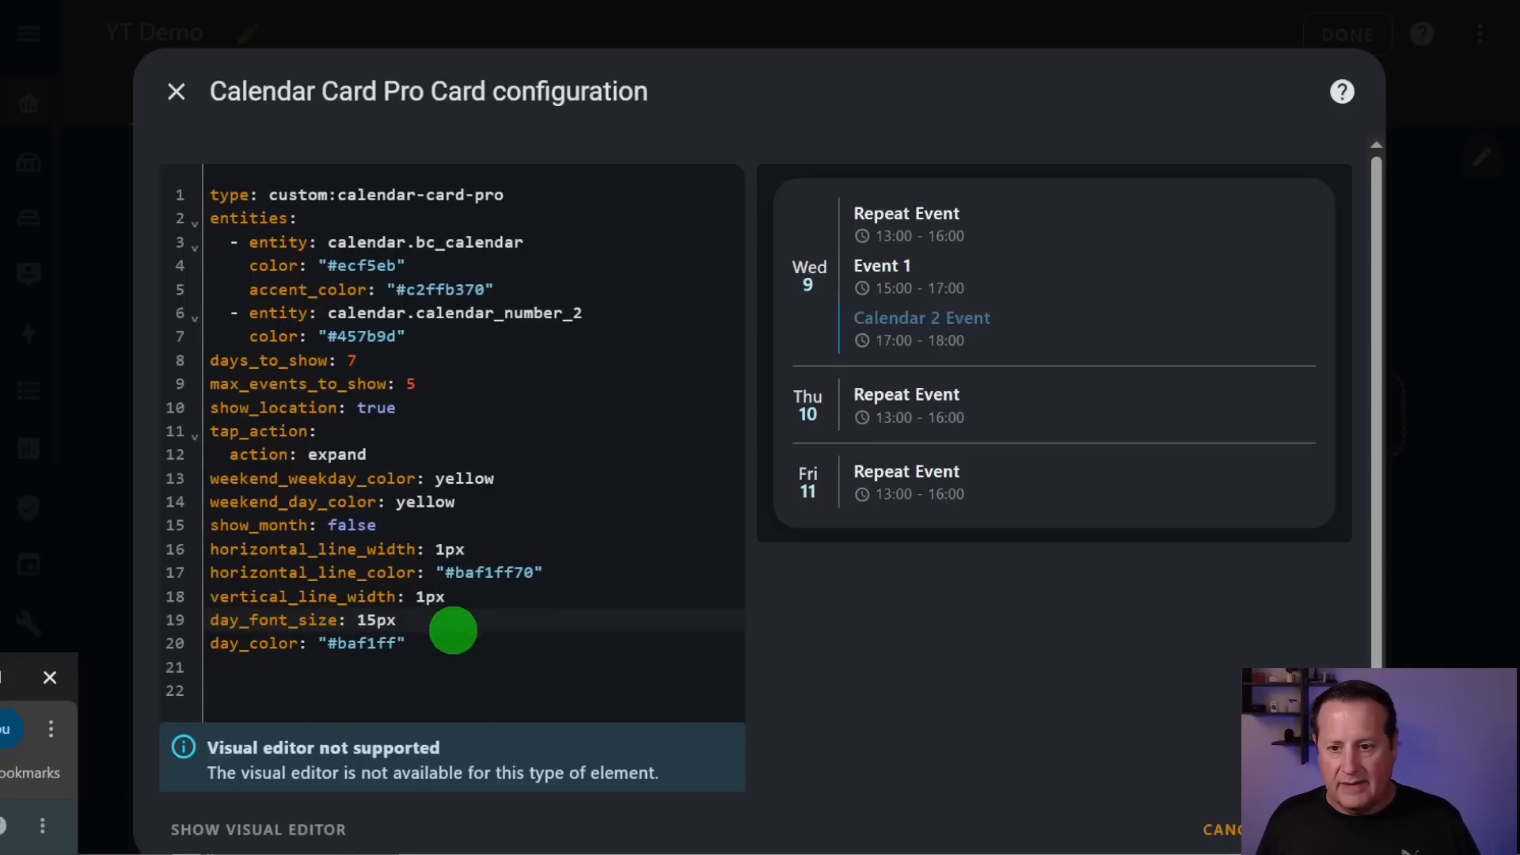
{"action": "left_click", "coordinate": [444, 644]}
{"action": "key", "text": "Return"}
{"action": "type", "text": "date_vertical_alignment: middle"}
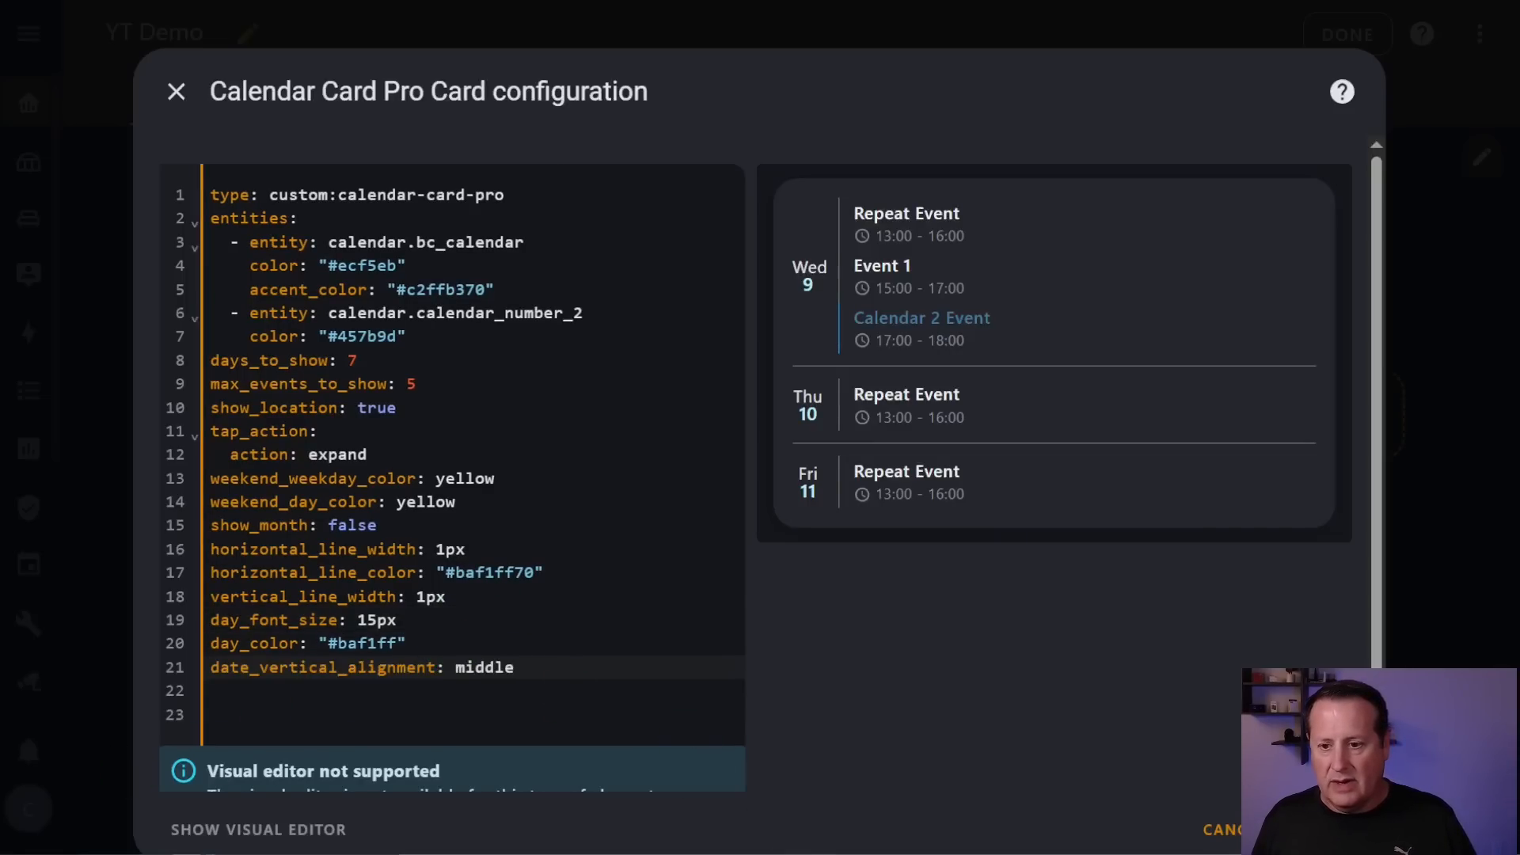
- Try date_vertical_alignment with the value top, then with bottom
{"action": "key", "text": "BackSpace"}
{"action": "key", "text": "BackSpace"}
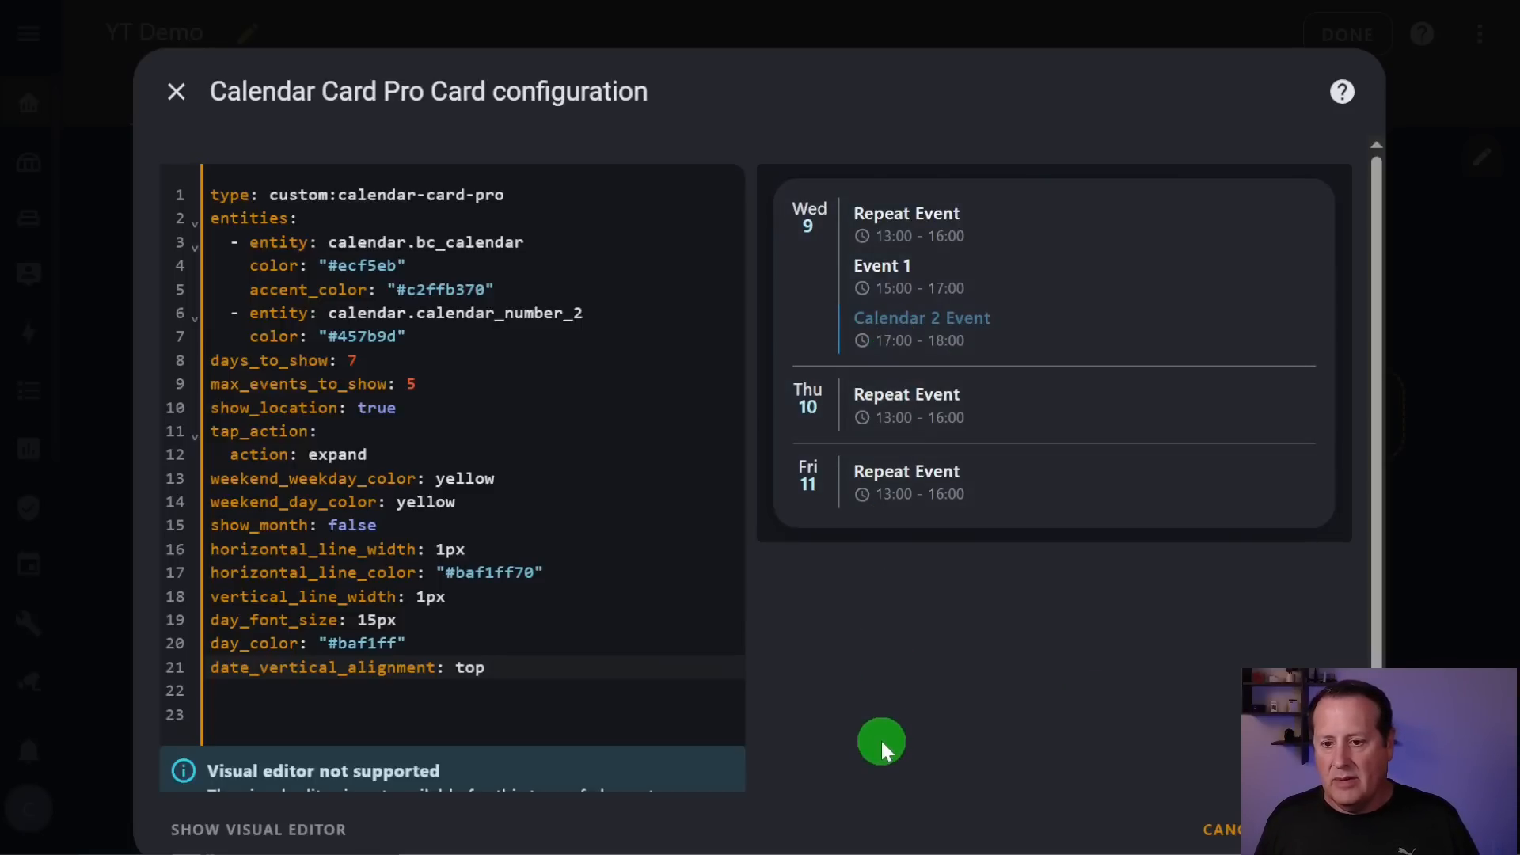
{"action": "type", "text": "bottom"}
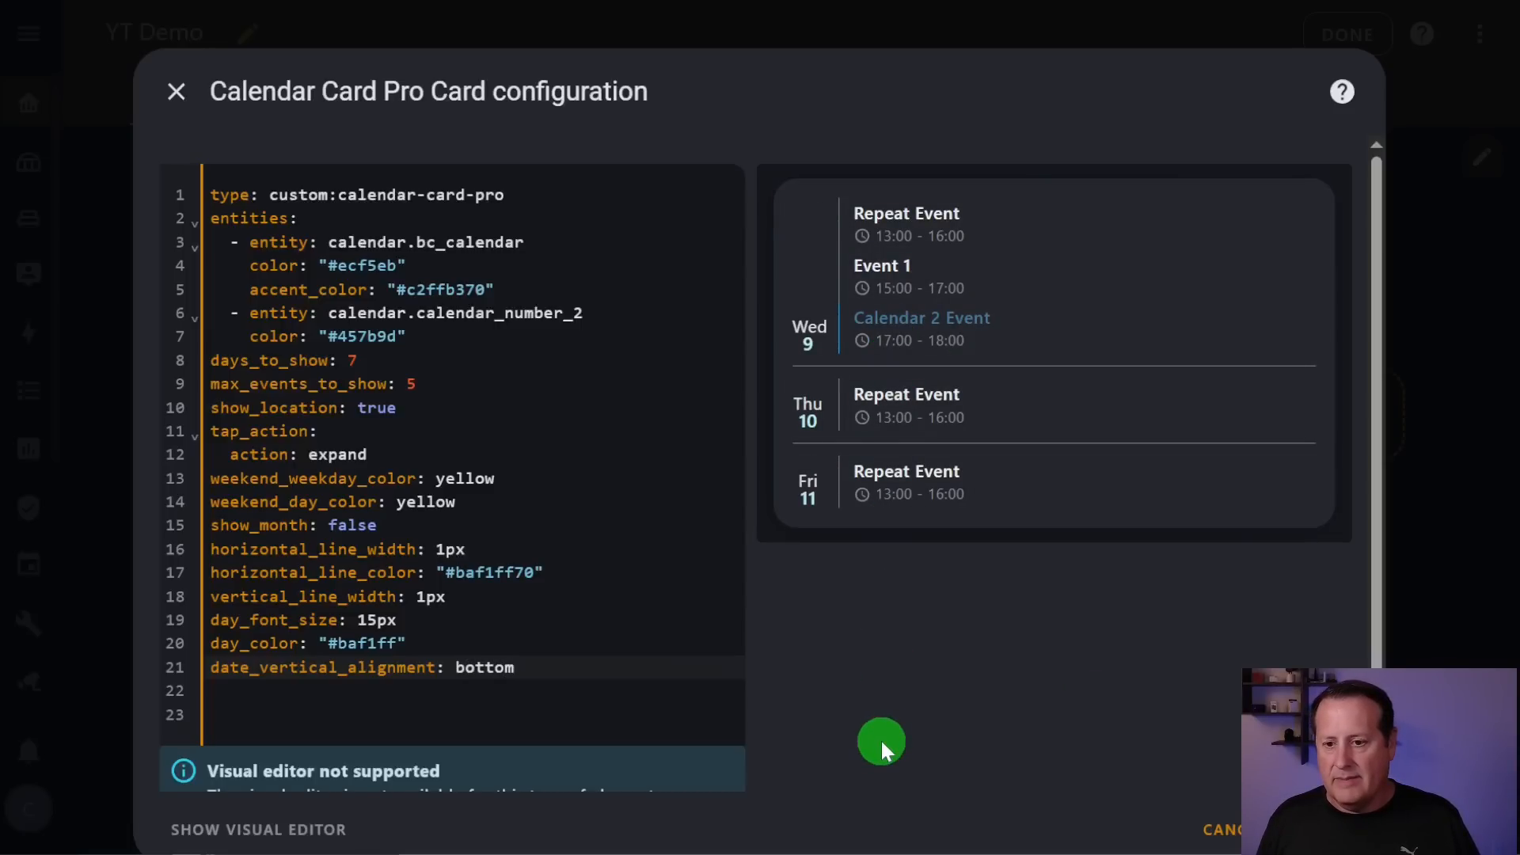
- Set date_vertical_alignment back to middle
{"action": "key", "text": "BackSpace"}
{"action": "key", "text": "BackSpace"}
{"action": "key", "text": "BackSpace"}
{"action": "key", "text": "BackSpace"}
{"action": "key", "text": "BackSpace"}
{"action": "key", "text": "BackSpace"}
{"action": "type", "text": "midd"}
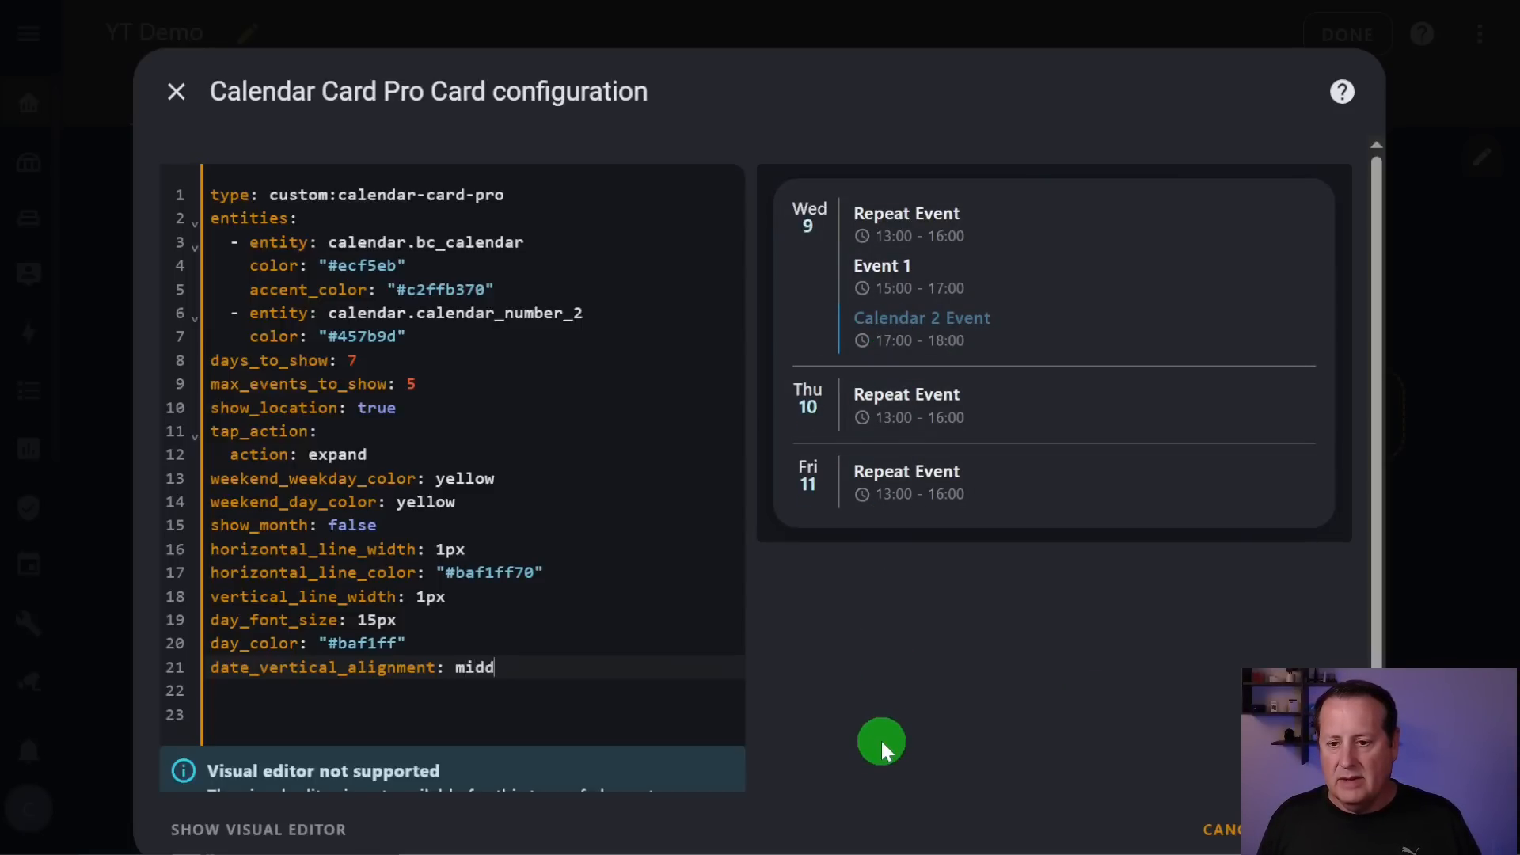
{"action": "type", "text": "le"}
- Change date_vertical_alignment to top, then delete the setting
{"action": "key", "text": "BackSpace"}
{"action": "key", "text": "BackSpace"}
{"action": "key", "text": "BackSpace"}
{"action": "key", "text": "BackSpace"}
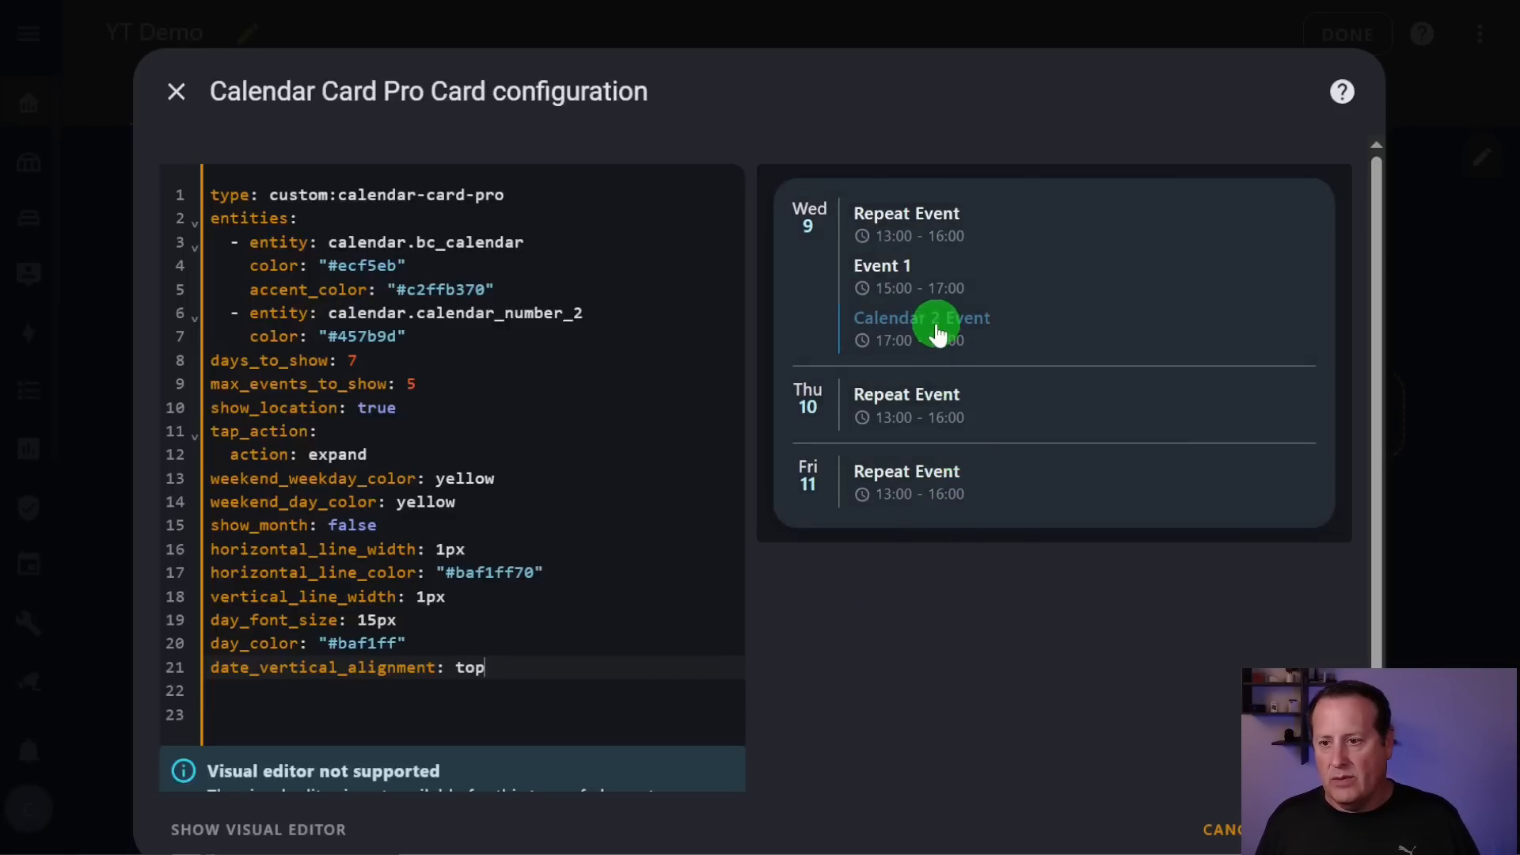
{"action": "left_click_drag", "start_coordinate": [685, 681], "coordinate": [118, 664]}
{"action": "key", "text": "BackSpace"}
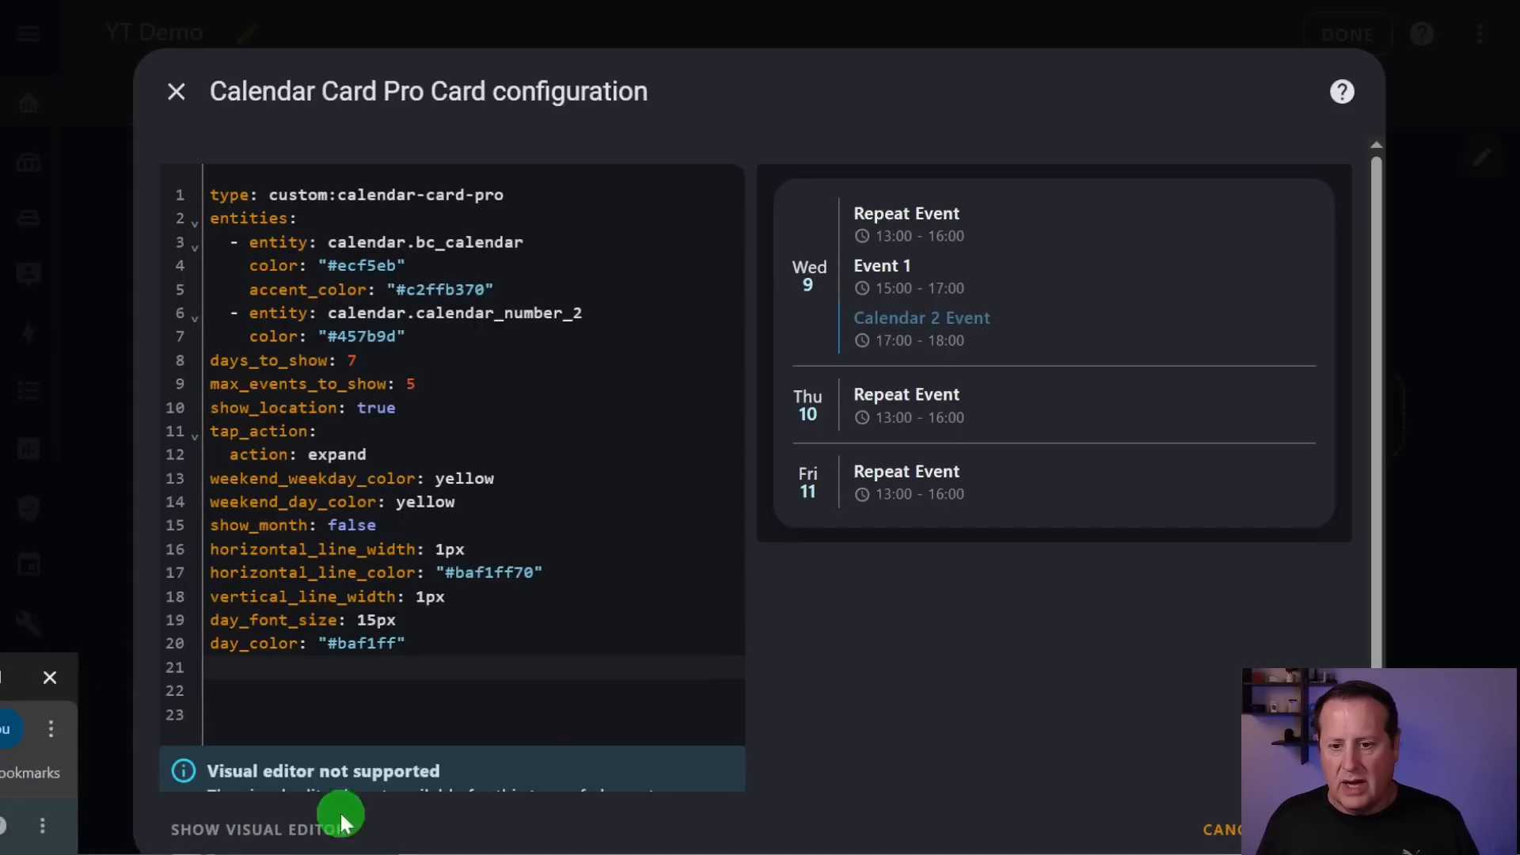
- Add compact_events_complete_days: true and row_spacing: 10px below day_color
{"action": "left_click", "coordinate": [450, 667]}
{"action": "type", "text": "compact_events_complete_days: true"}
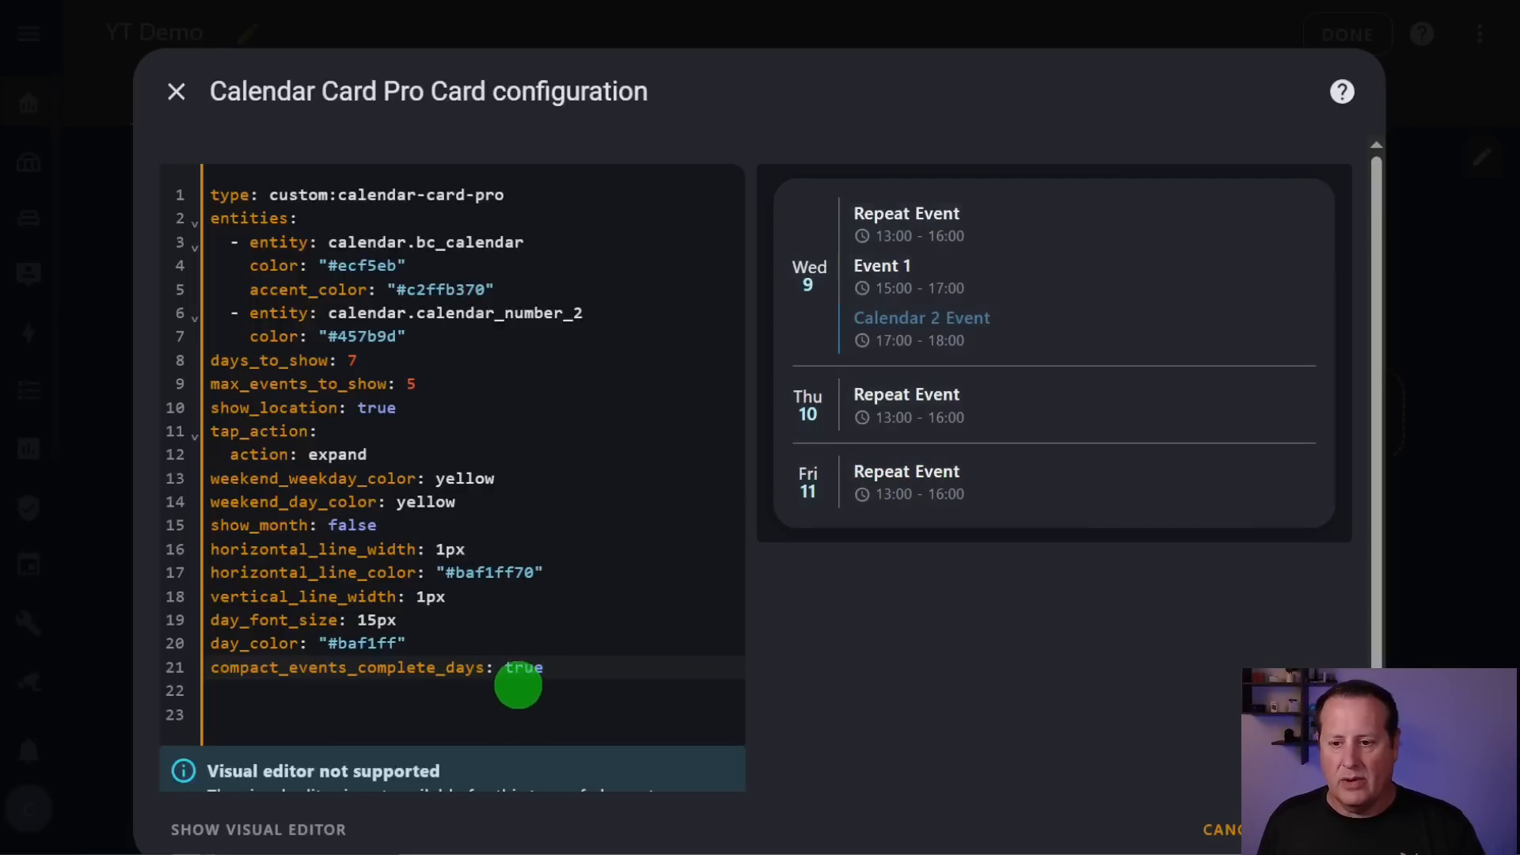
{"action": "left_click", "coordinate": [577, 661]}
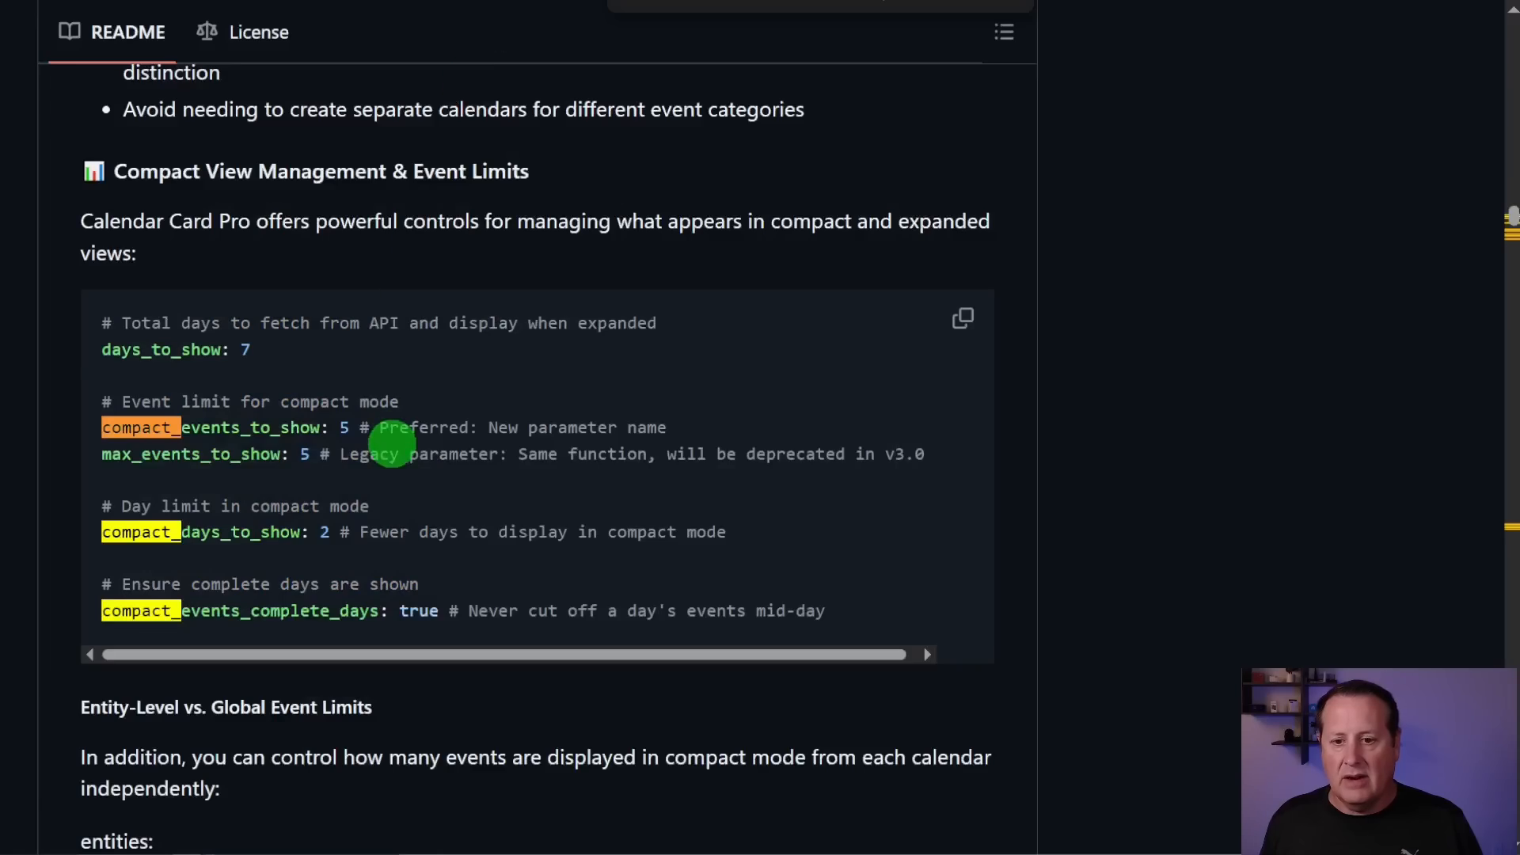
- Find the What's New section in the Calendar Card Pro README on GitHub and open the Today Indicator documentation
{"action": "scroll", "coordinate": [347, 302], "scroll_direction": "up", "scroll_amount": 20}
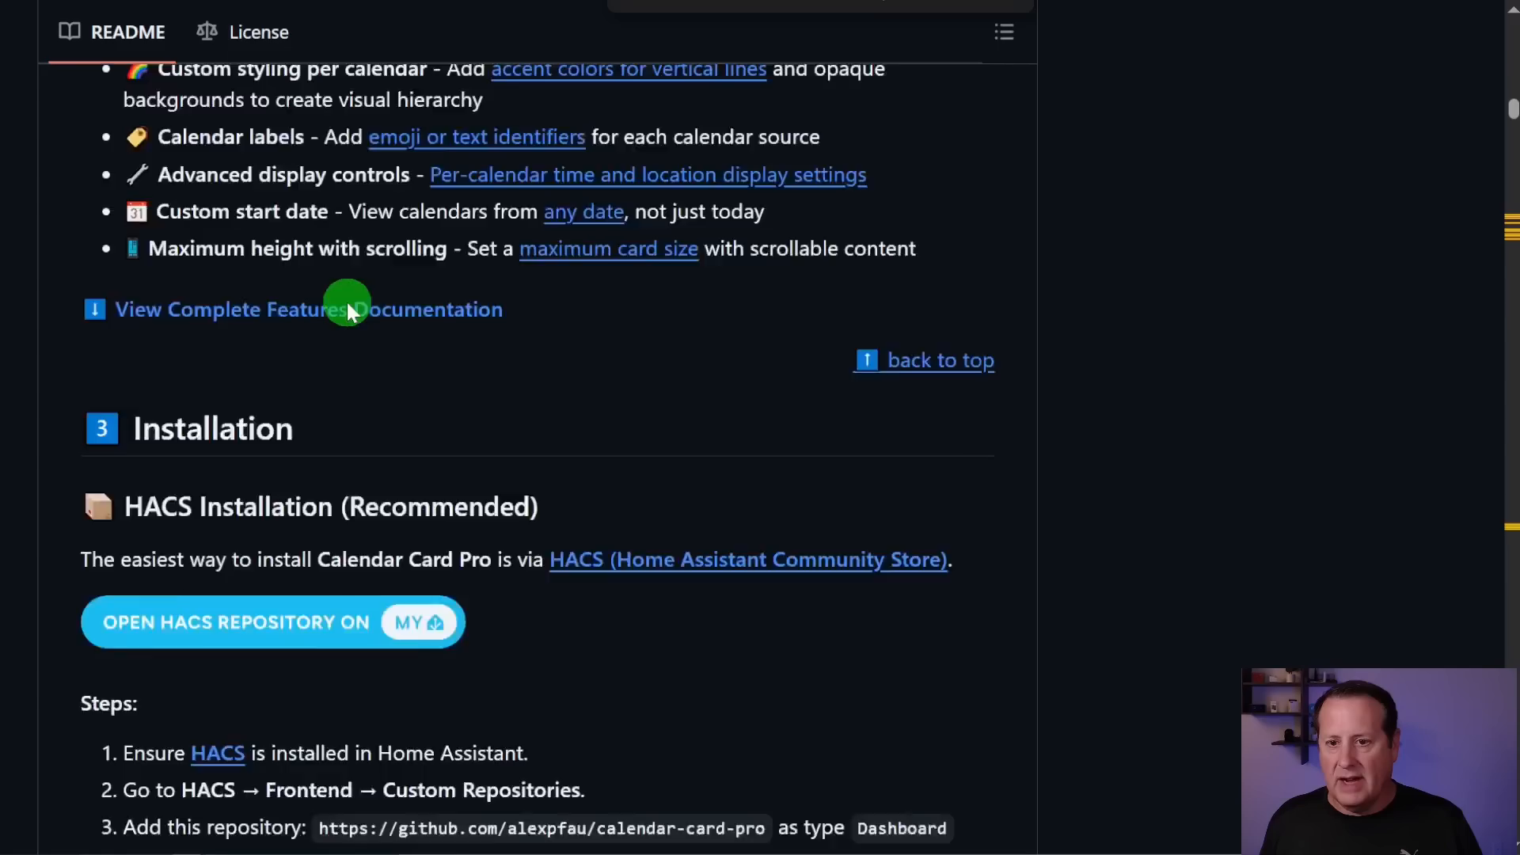
{"action": "scroll", "coordinate": [345, 300], "scroll_direction": "up", "scroll_amount": 10}
{"action": "scroll", "coordinate": [345, 304], "scroll_direction": "down", "scroll_amount": 10}
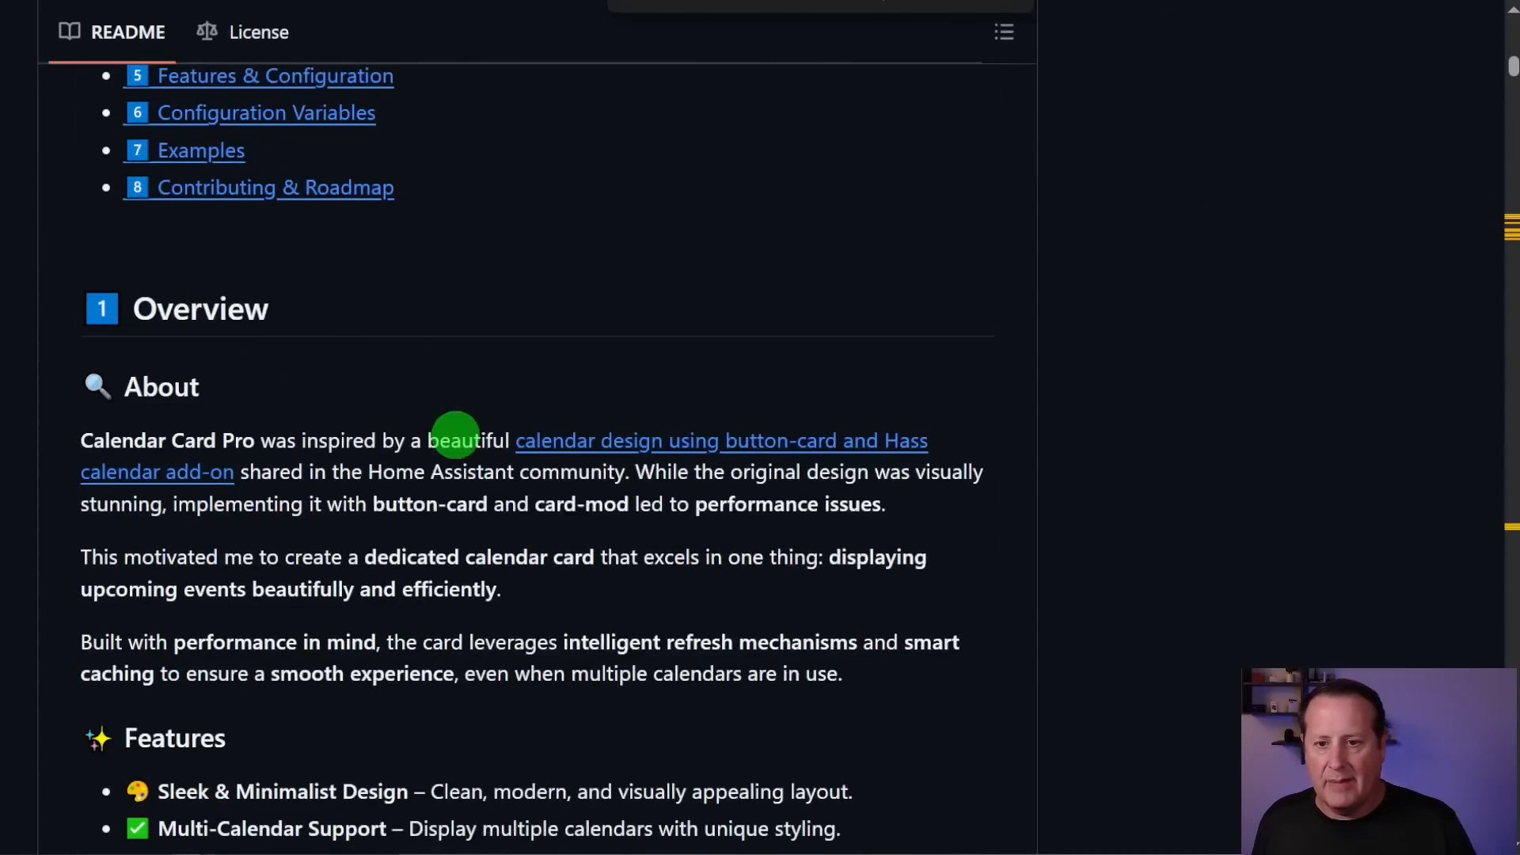
{"action": "scroll", "coordinate": [453, 434], "scroll_direction": "down", "scroll_amount": 5}
{"action": "scroll", "coordinate": [400, 587], "scroll_direction": "down", "scroll_amount": 8}
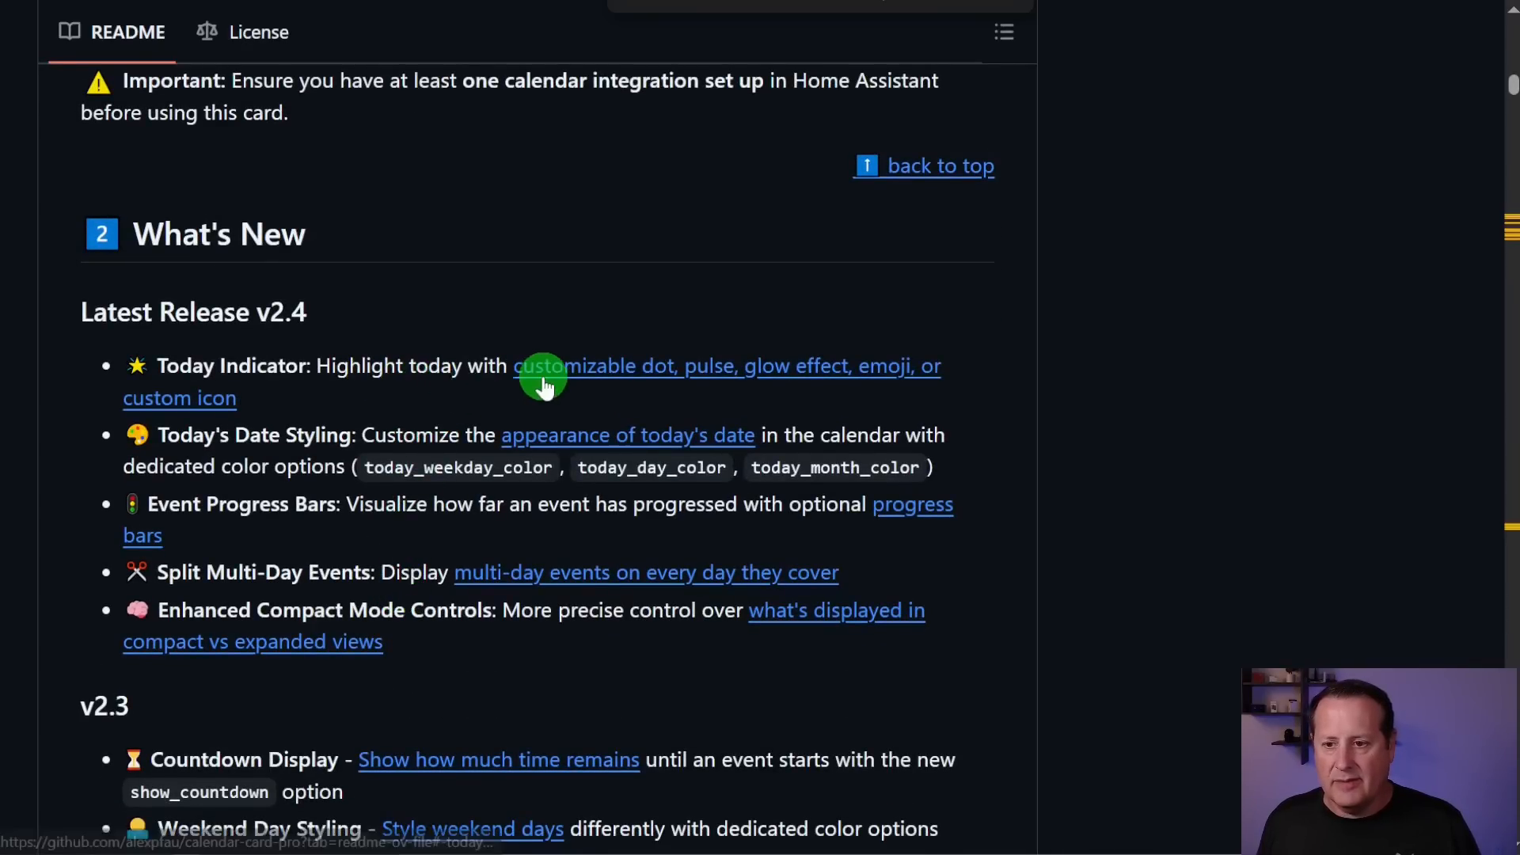
{"action": "left_click", "coordinate": [676, 383]}
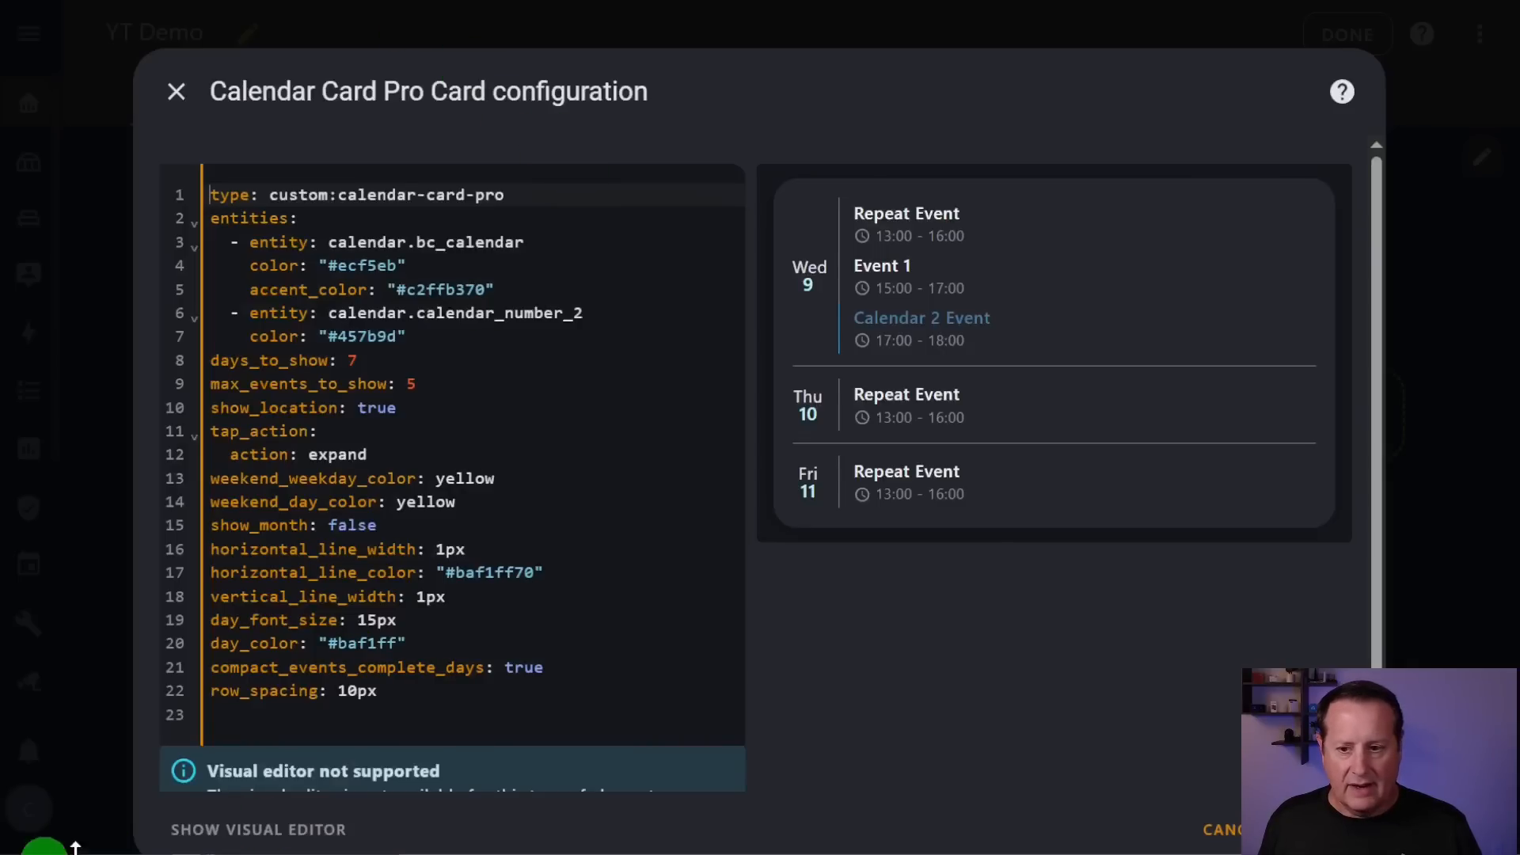
- Add today_indicator: true below row_spacing in the card's YAML, then change its value to glow
{"action": "left_click", "coordinate": [471, 691]}
{"action": "key", "text": "Return"}
{"action": "type", "text": "today_indica"}
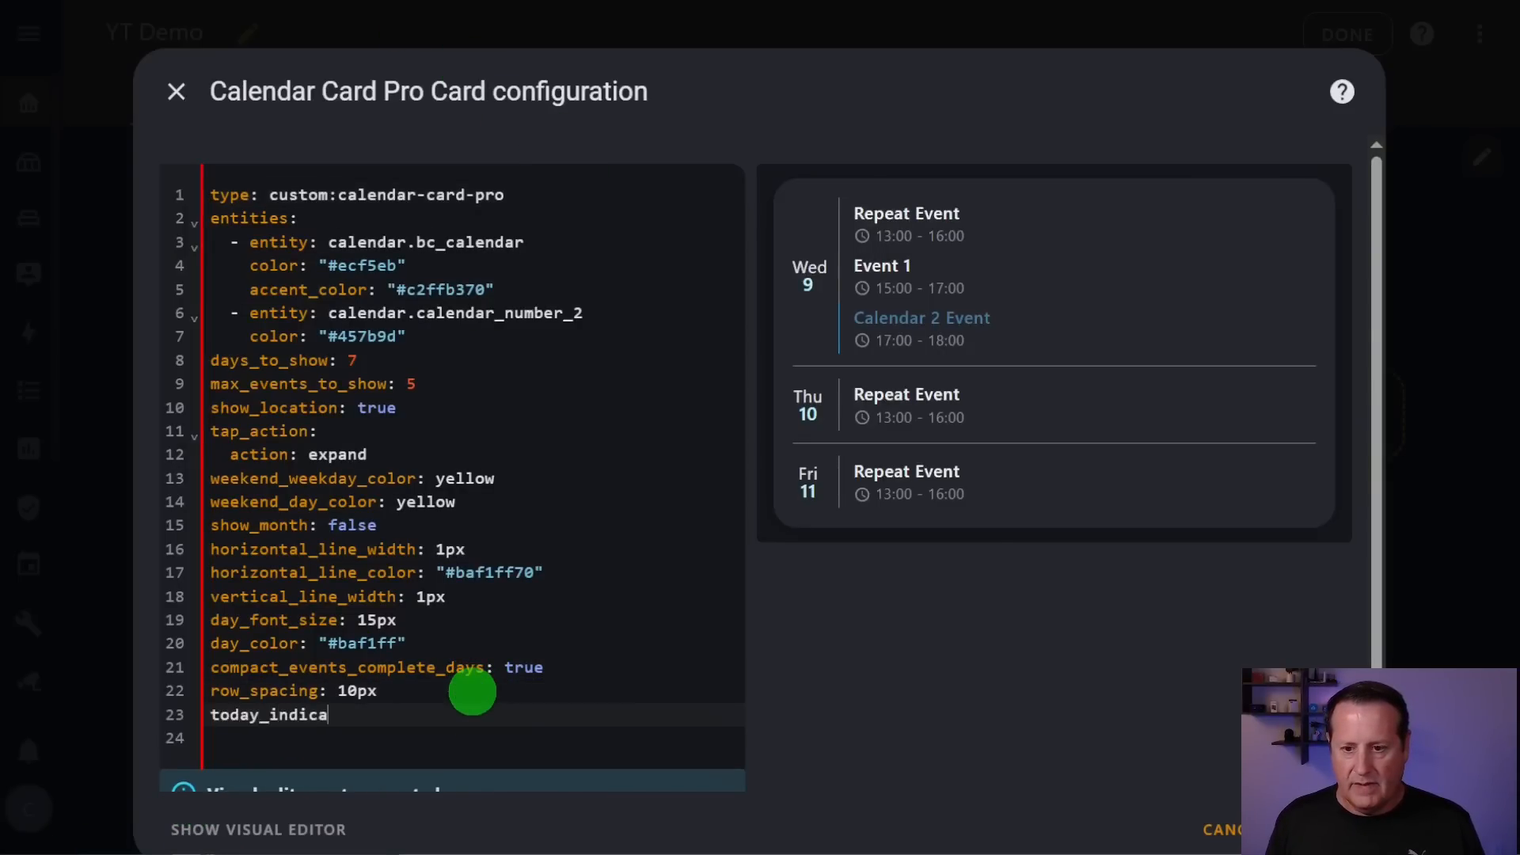
{"action": "type", "text": "tor: true"}
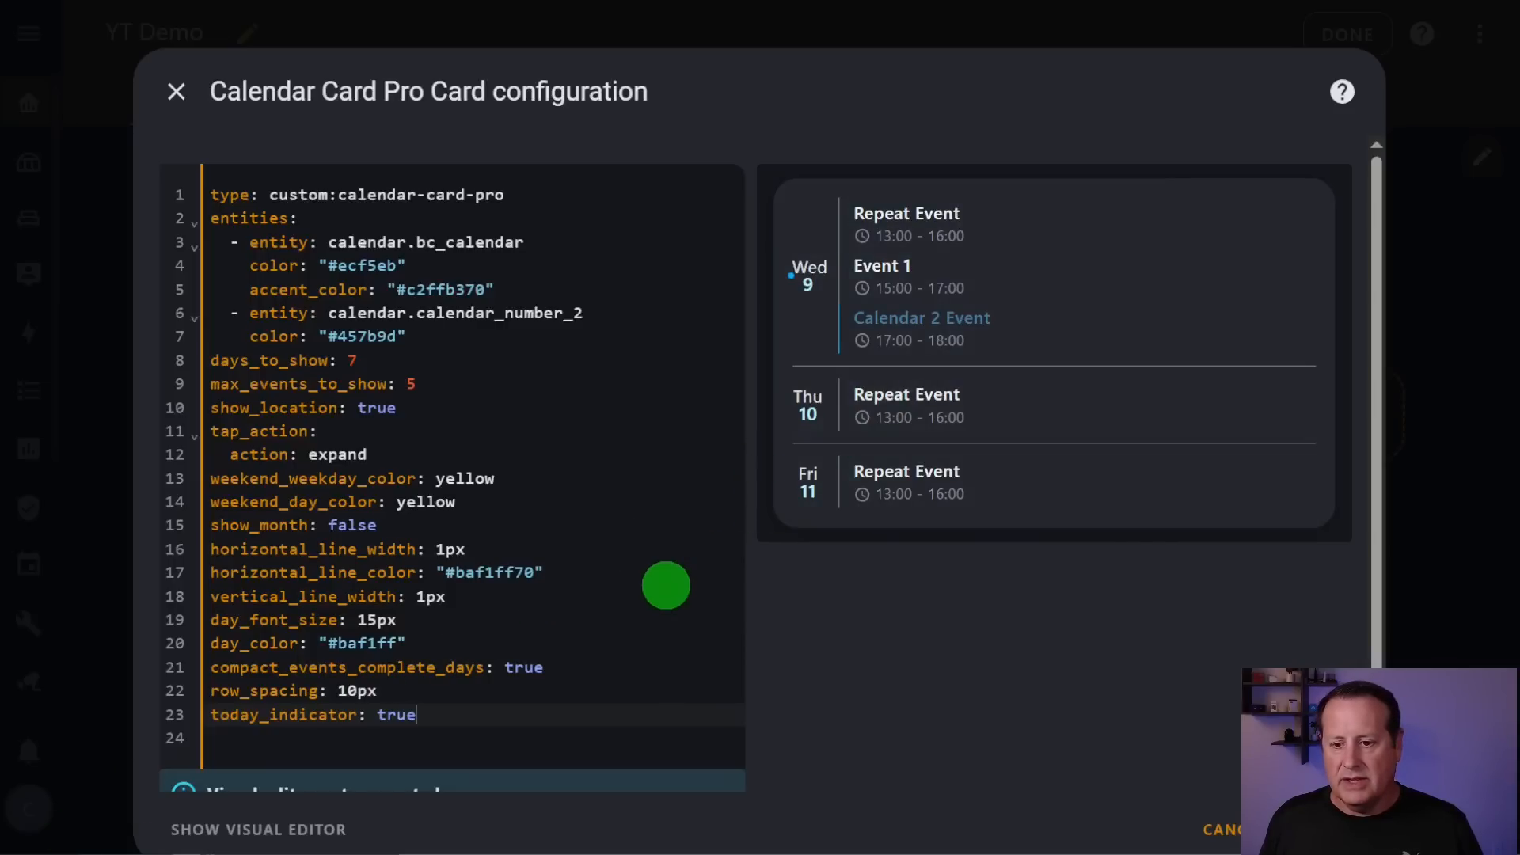
{"action": "key", "text": "ctrl+BackSpace"}
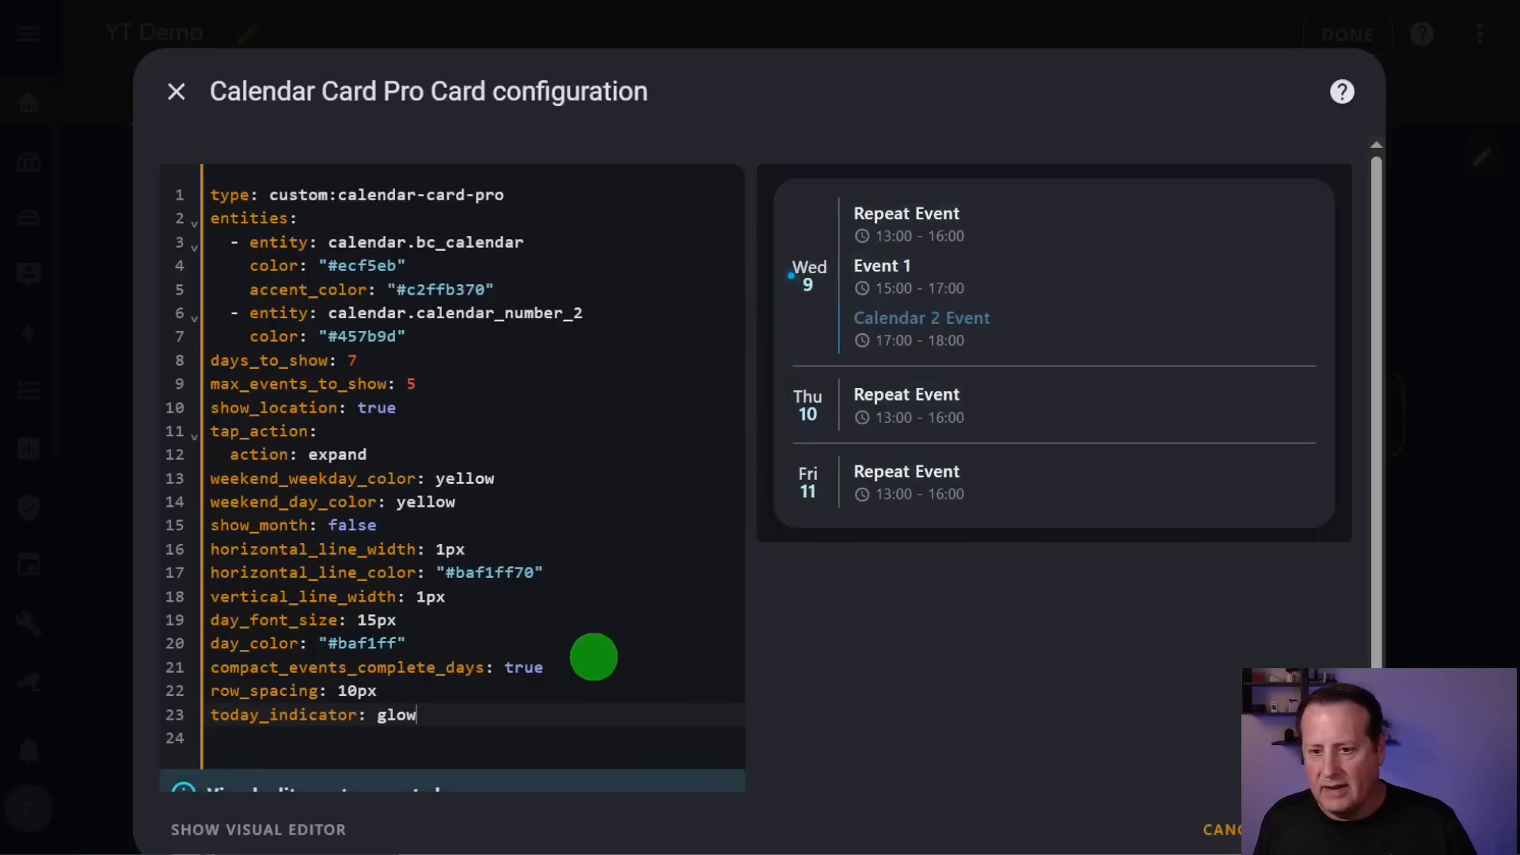
- Set today_indicator to pulse, then save the card and leave dashboard editing
{"action": "key", "text": "BackSpace"}
{"action": "key", "text": "BackSpace"}
{"action": "key", "text": "BackSpace"}
{"action": "key", "text": "BackSpace"}
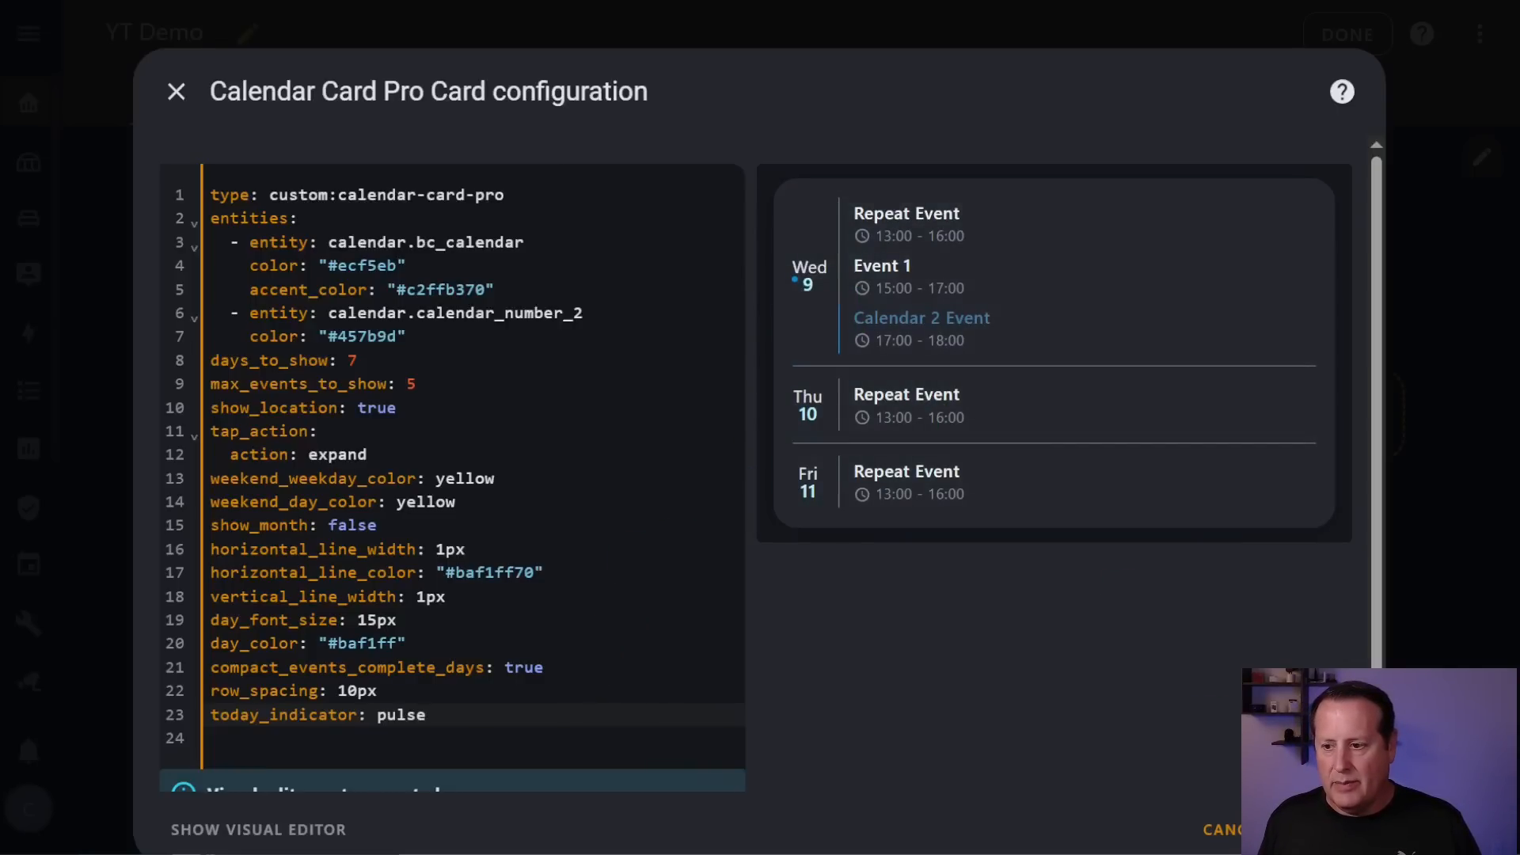
{"action": "left_click", "coordinate": [1330, 829]}
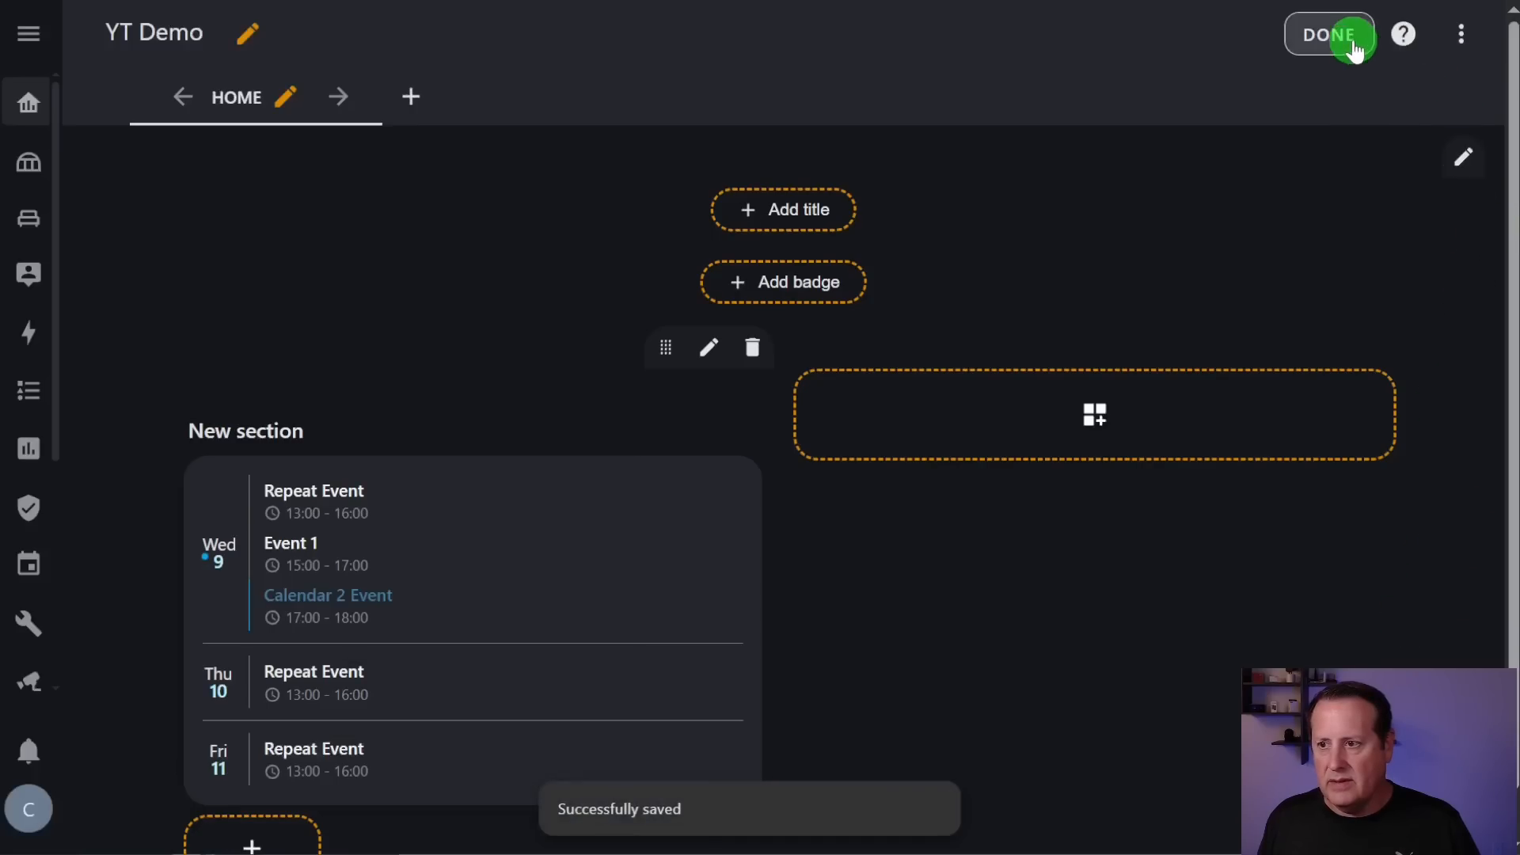
{"action": "left_click", "coordinate": [1348, 35]}
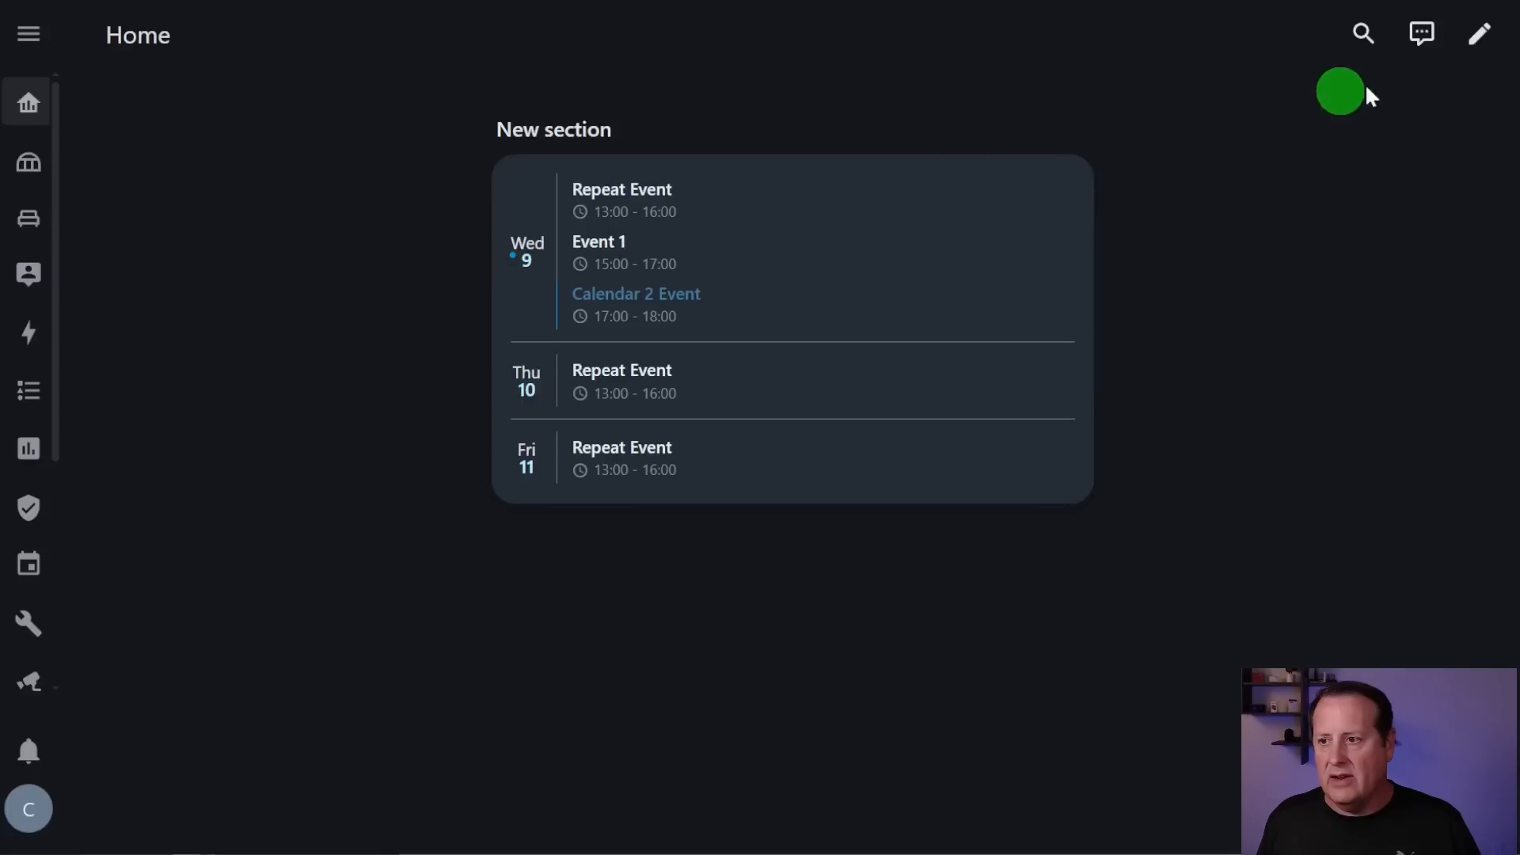
- Reopen the calendar card's configuration and set today_indicator to mdi:cat
{"action": "left_click", "coordinate": [1477, 49]}
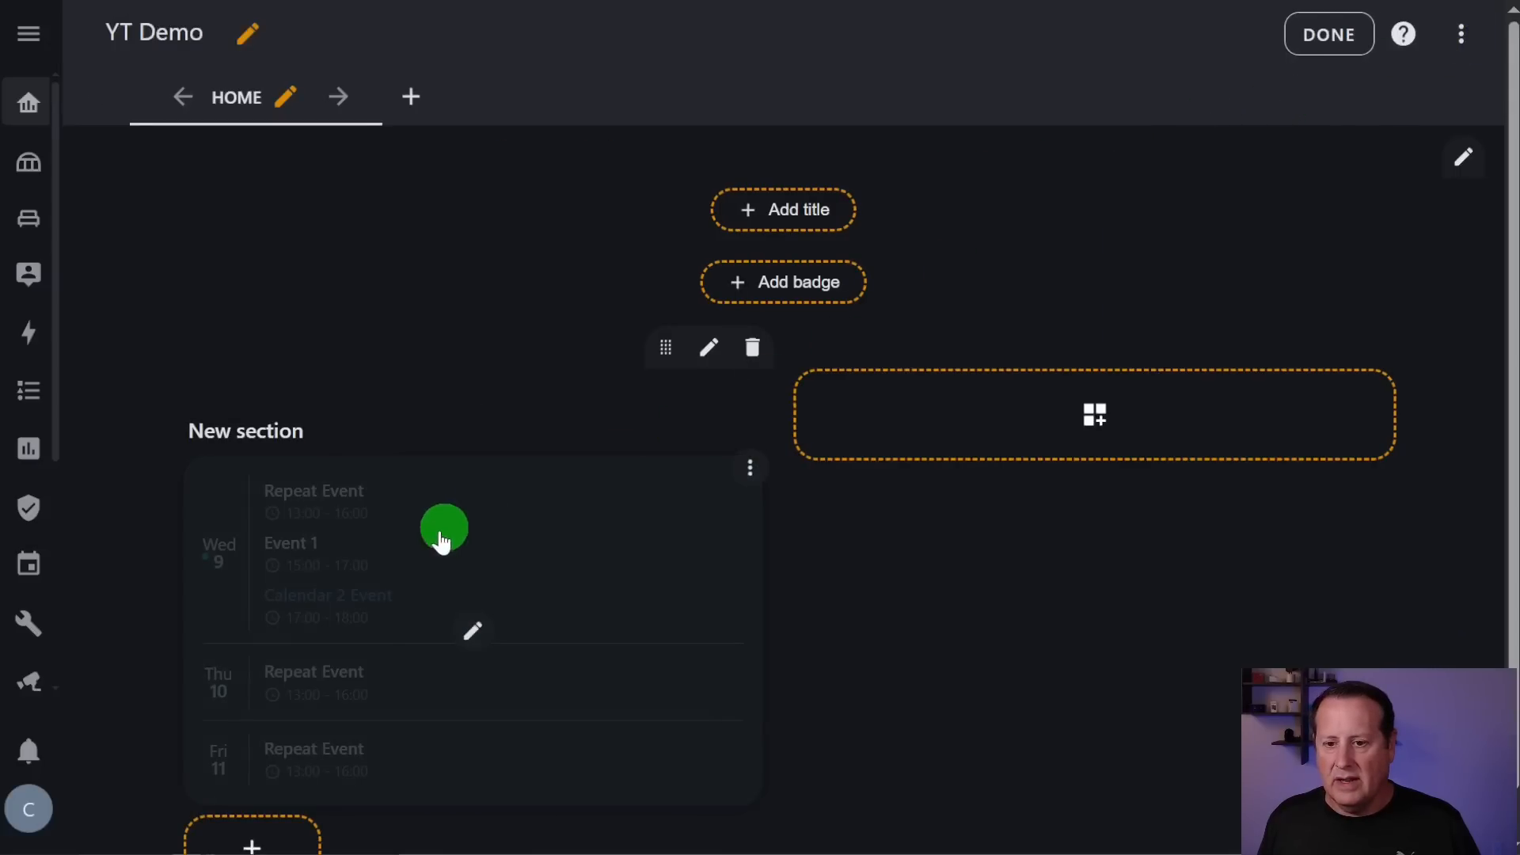
{"action": "left_click", "coordinate": [472, 630]}
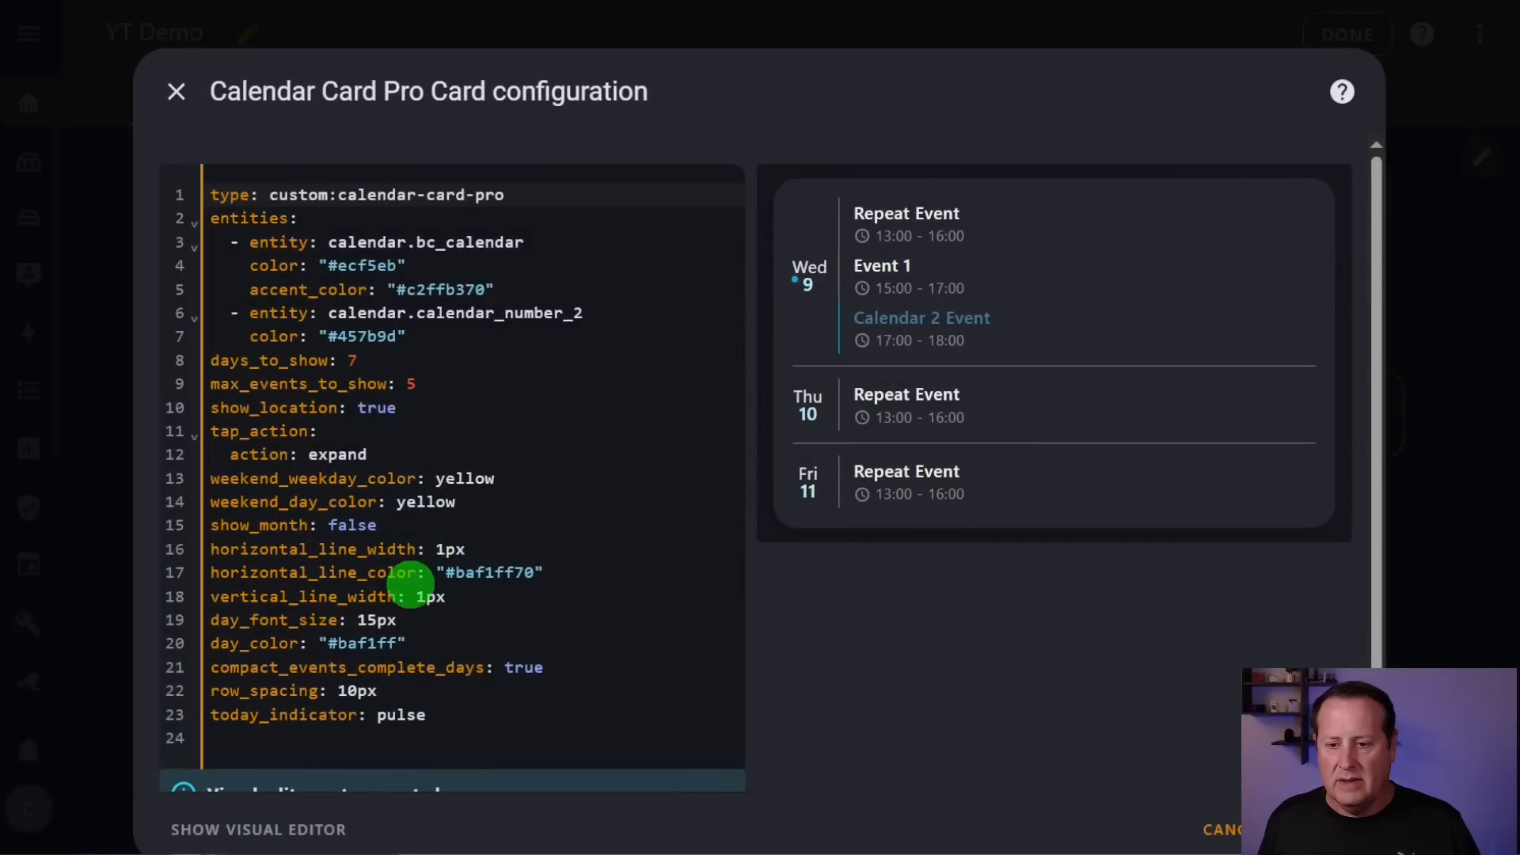
{"action": "left_click", "coordinate": [456, 724]}
{"action": "key", "text": "BackSpace"}
{"action": "key", "text": "BackSpace"}
{"action": "key", "text": "BackSpace"}
{"action": "key", "text": "BackSpace"}
{"action": "type", "text": "mdi:cat"}
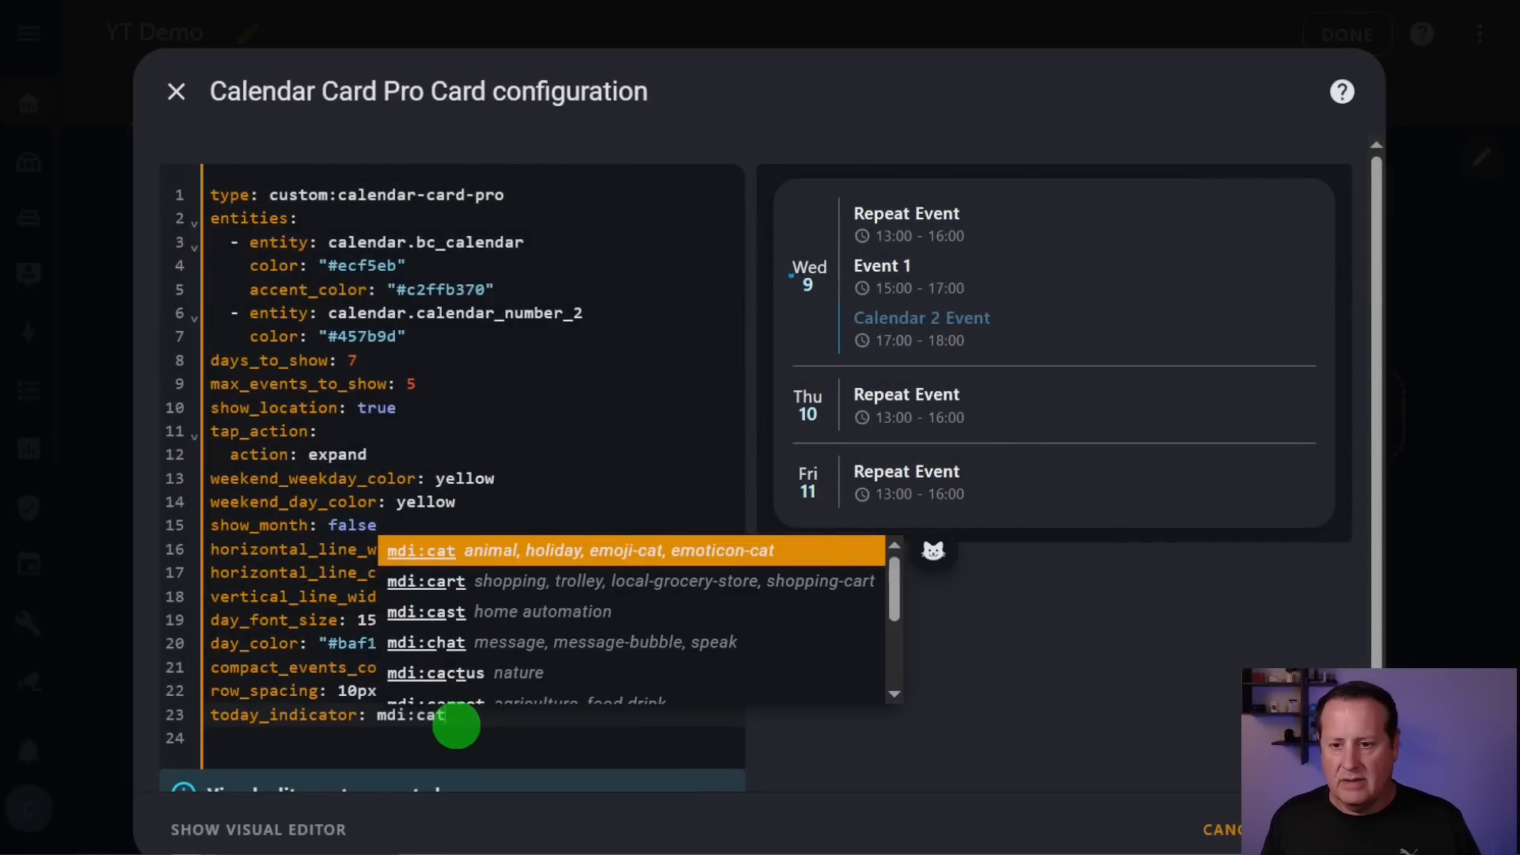
{"action": "key", "text": "Escape"}
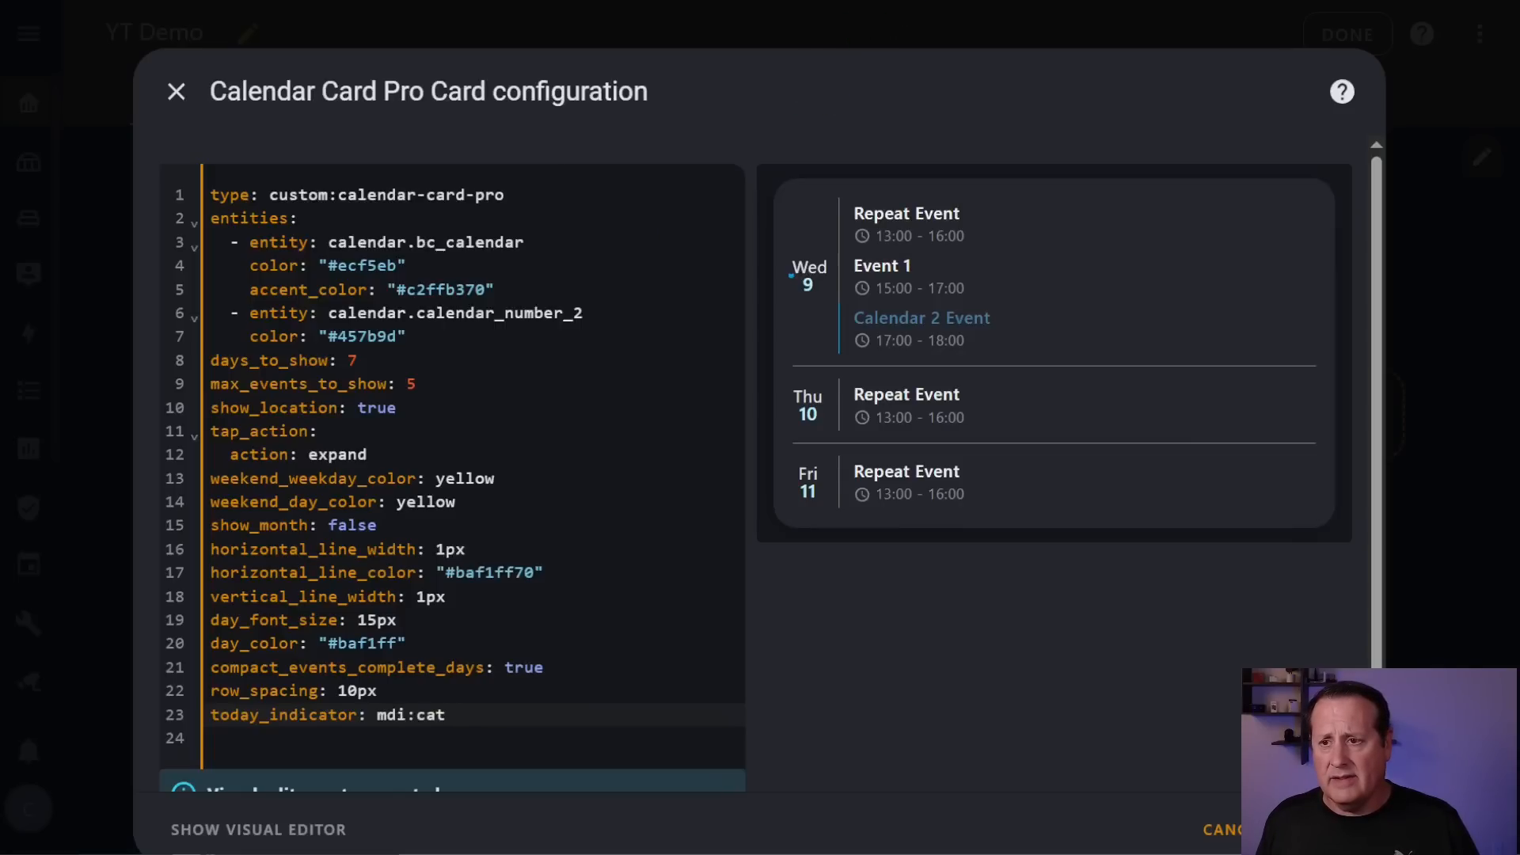
- Save the card, finish editing the dashboard and reload the page
{"action": "left_click", "coordinate": [865, 17]}
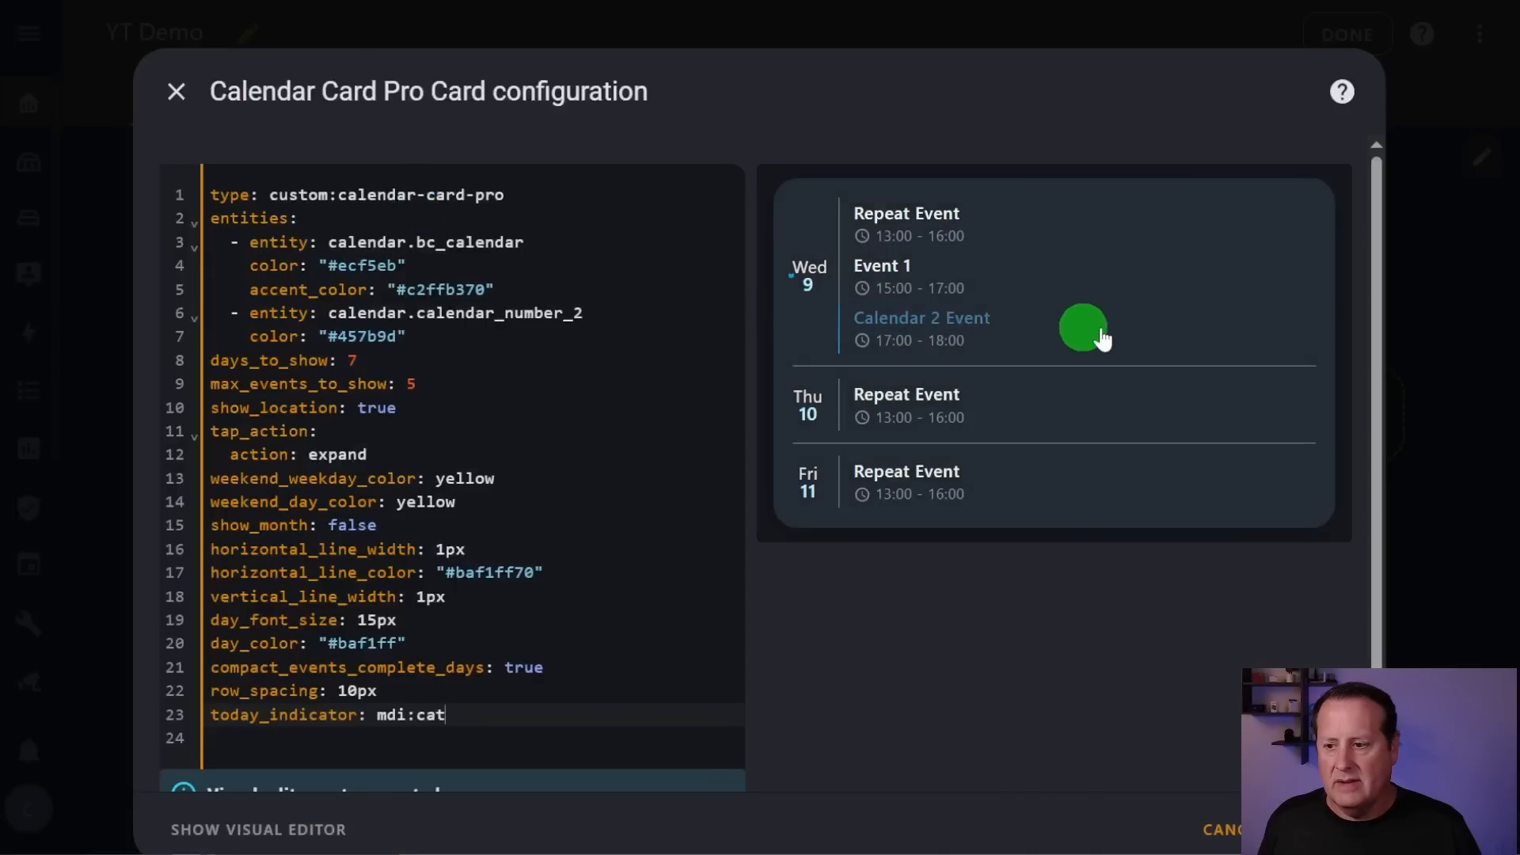
{"action": "left_click", "coordinate": [1326, 830]}
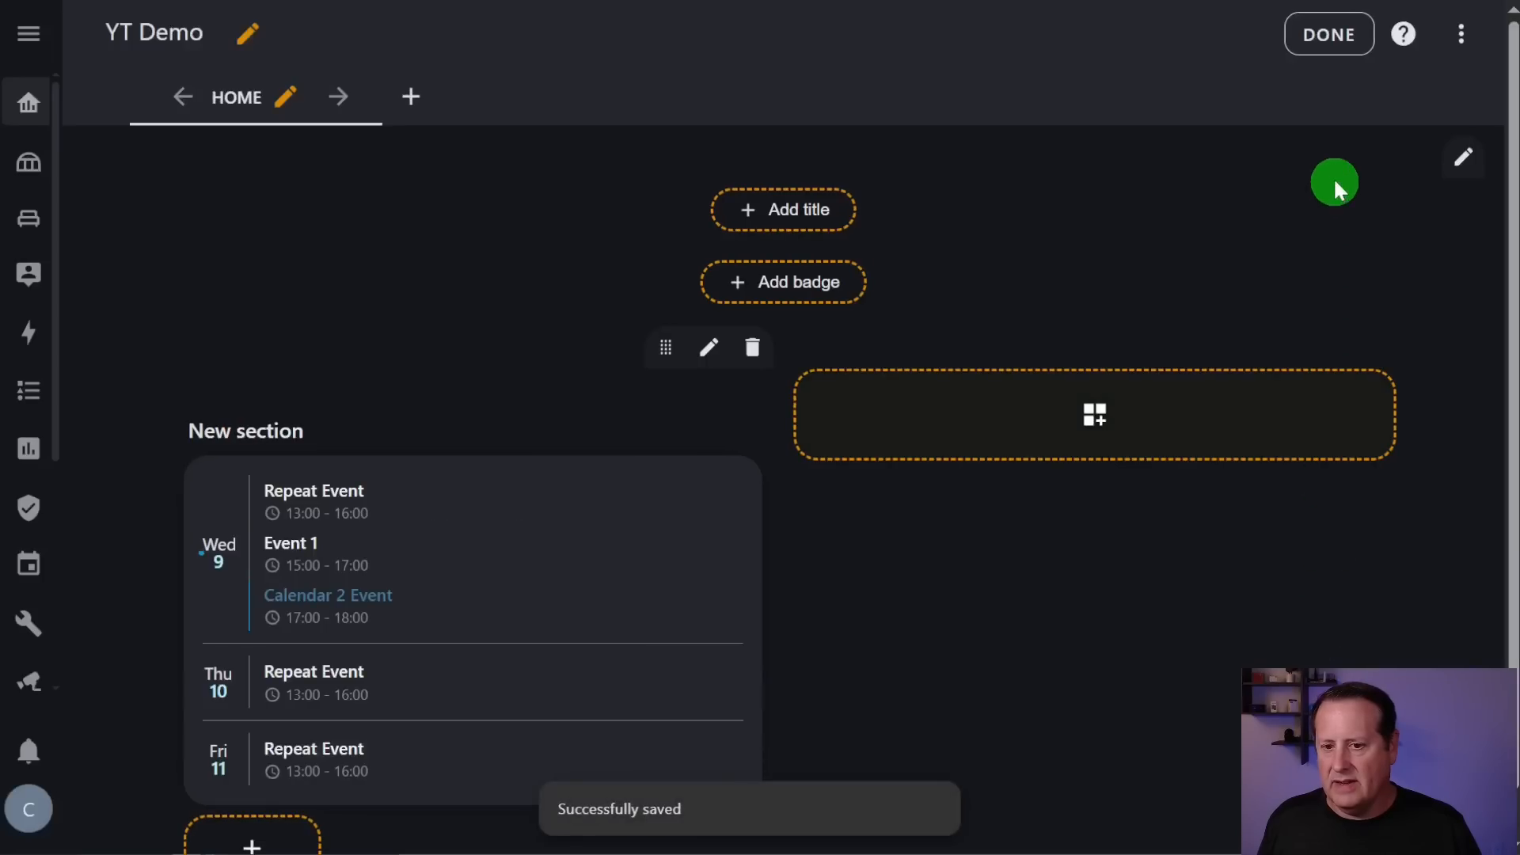
{"action": "left_click", "coordinate": [1345, 34]}
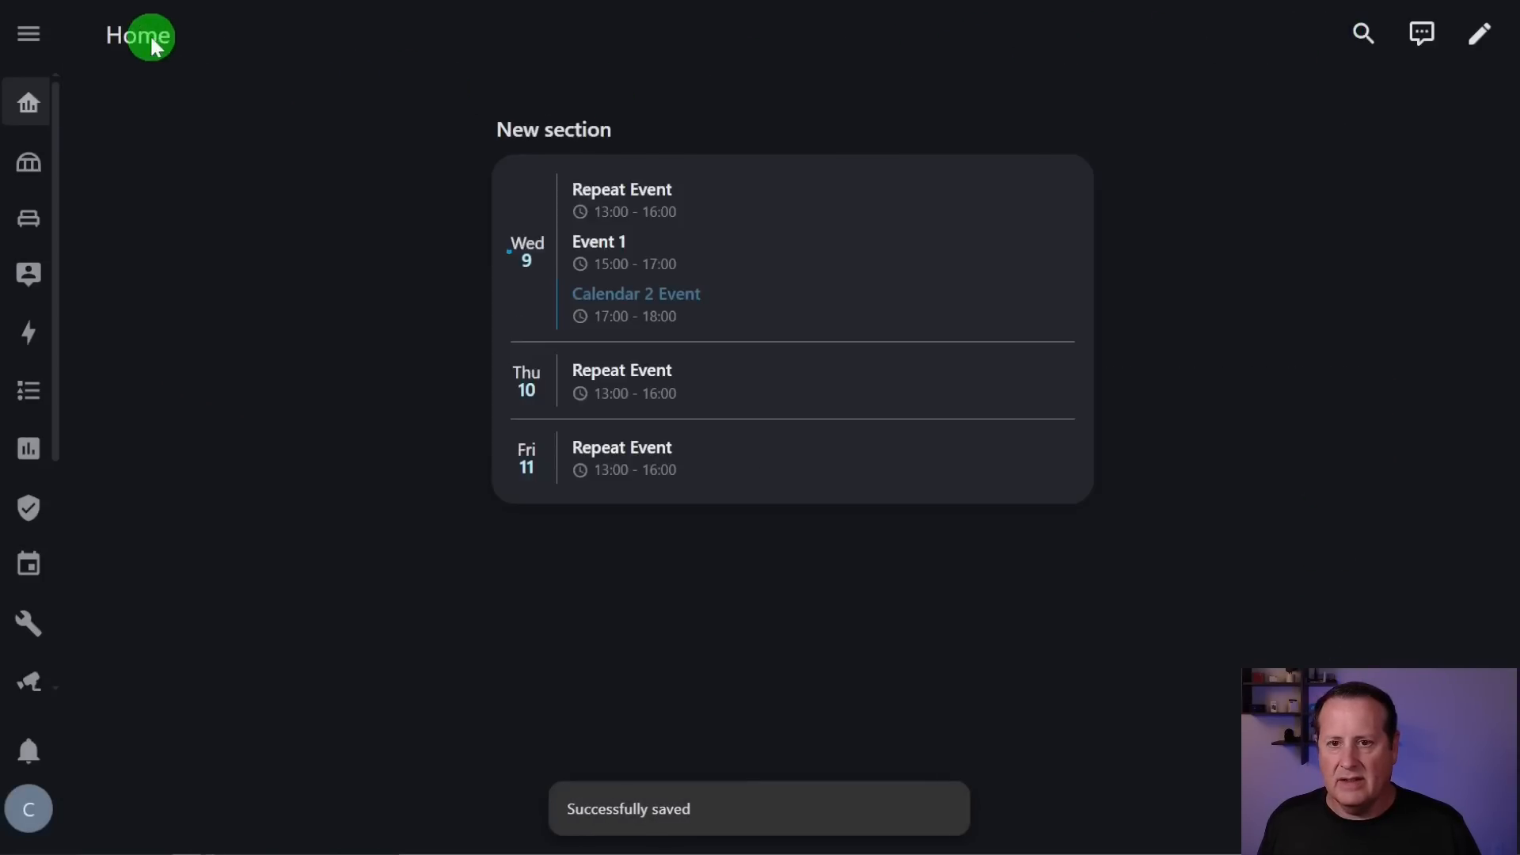
{"action": "key", "text": "F5"}
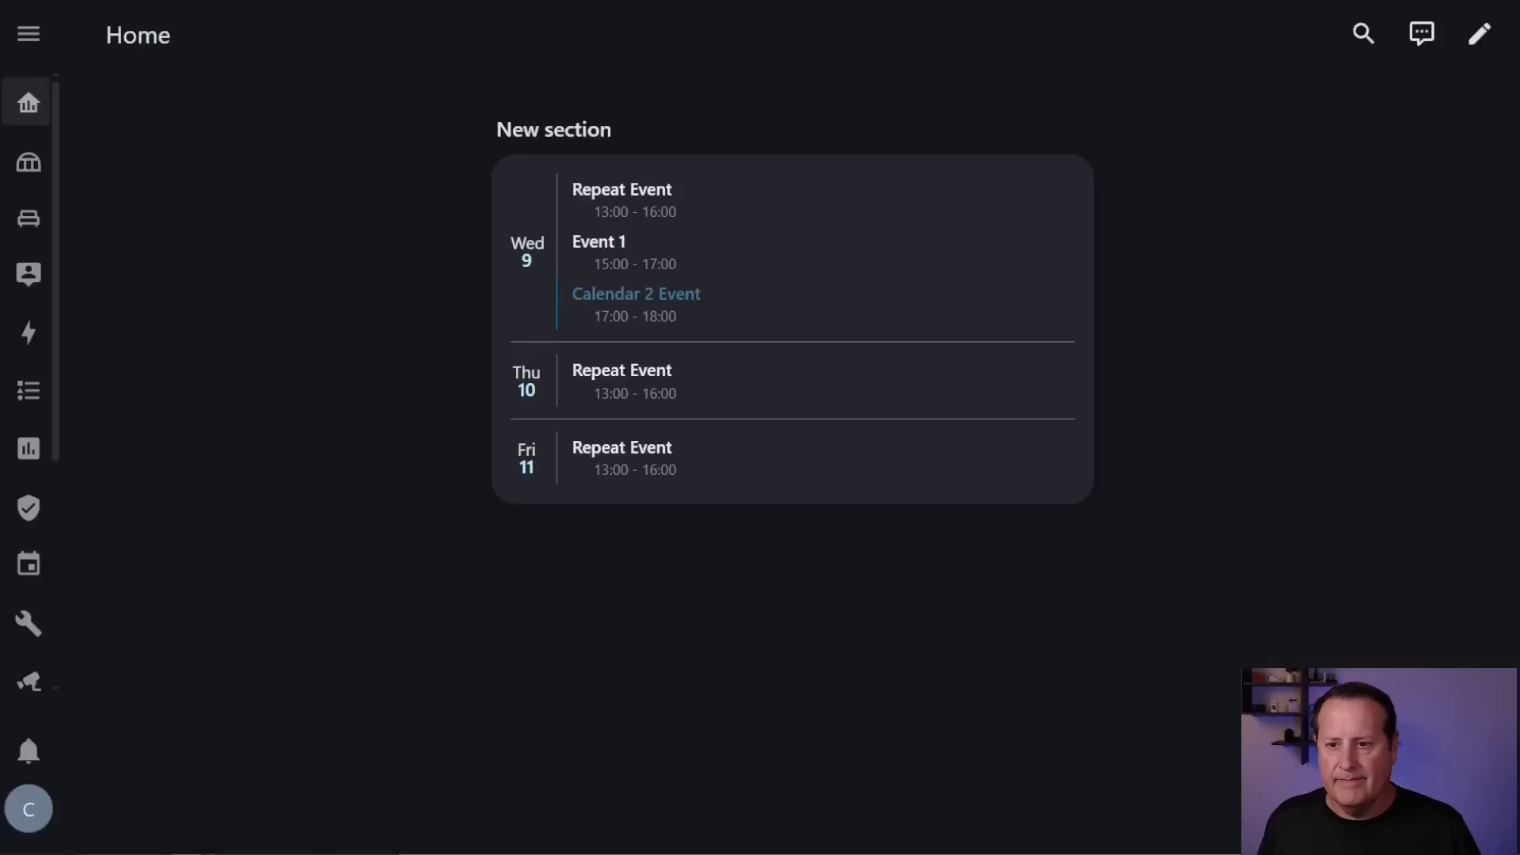
- Reopen the calendar card's configuration and copy the today_indicator_position setting name from the README's Today Indicator section
{"action": "left_click", "coordinate": [1479, 34]}
{"action": "left_click", "coordinate": [471, 631]}
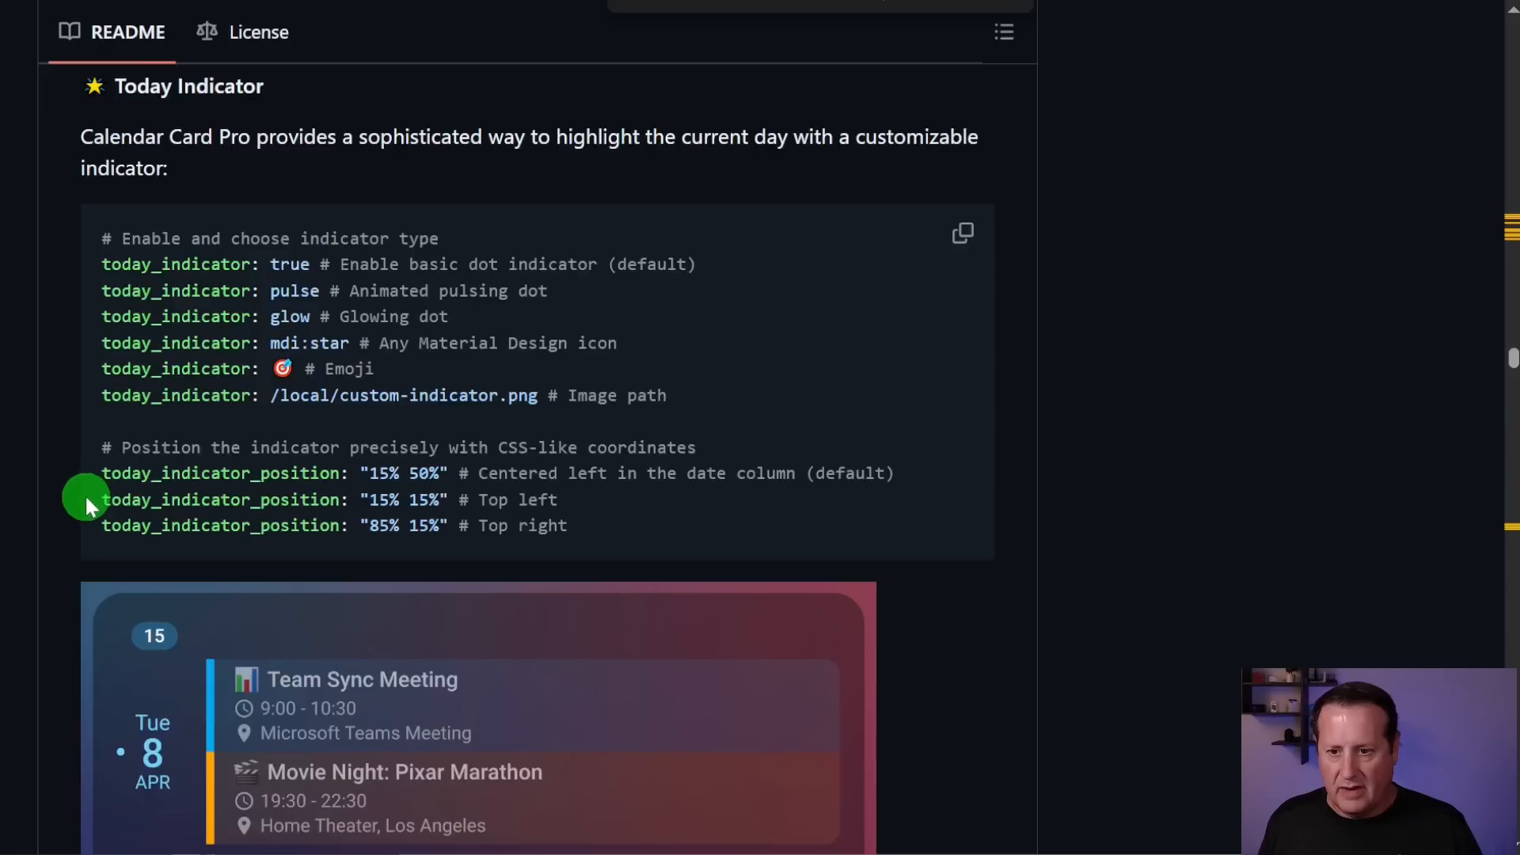
{"action": "left_click_drag", "start_coordinate": [103, 497], "coordinate": [345, 501]}
{"action": "key", "text": "ctrl+c"}
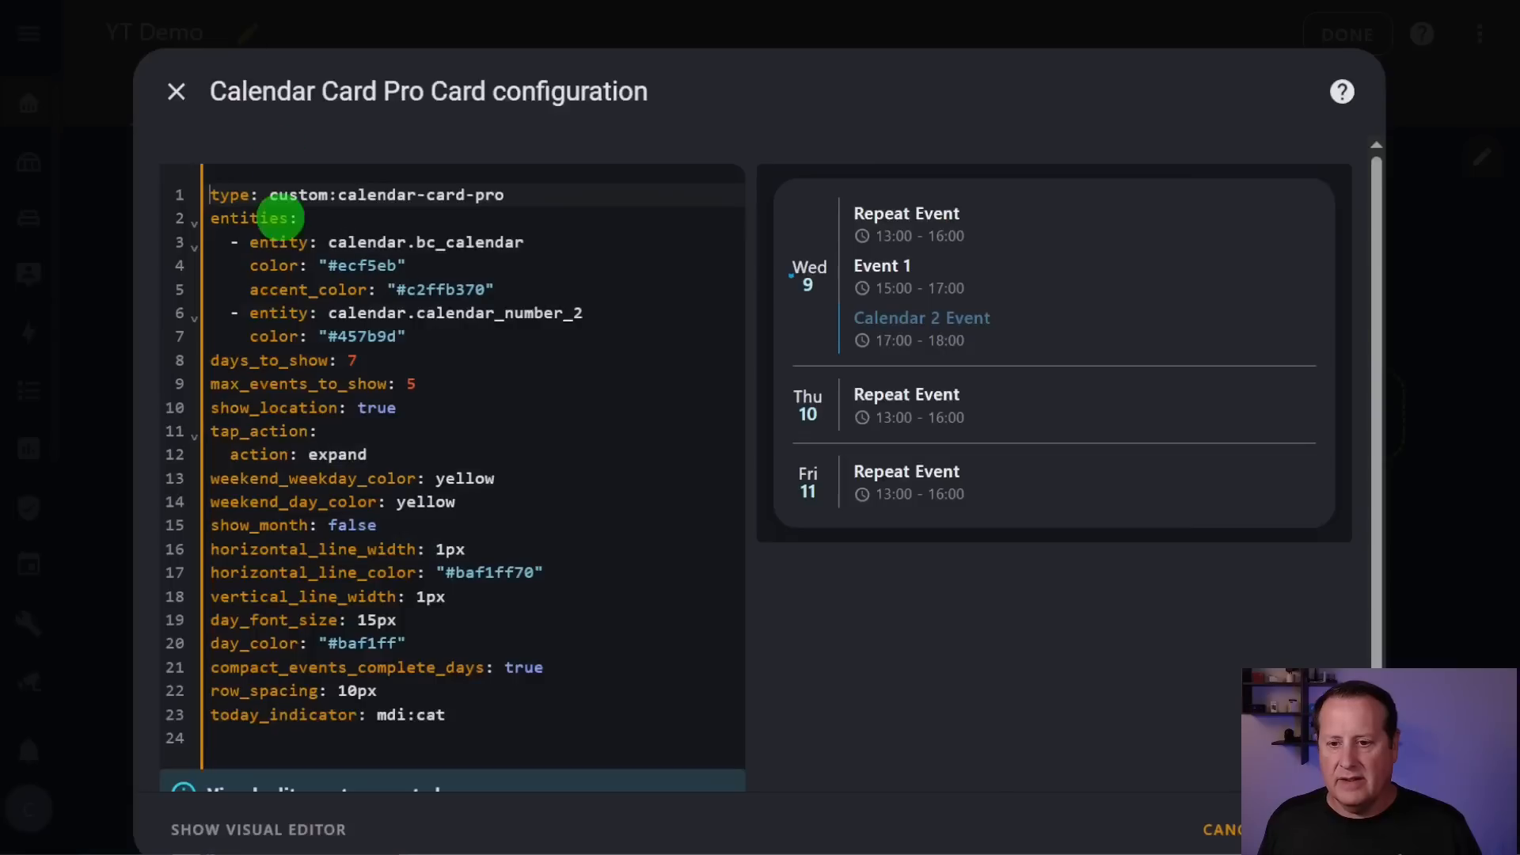
- Replace the today_indicator: mdi:cat line with today_indicator_position: "15% 15%"
{"action": "left_click", "coordinate": [481, 713]}
{"action": "key", "text": "BackSpace"}
{"action": "key", "text": "BackSpace"}
{"action": "key", "text": "BackSpace"}
{"action": "key", "text": "BackSpace"}
{"action": "key", "text": "BackSpace"}
{"action": "key", "text": "BackSpace"}
{"action": "key", "text": "BackSpace"}
{"action": "key", "text": "BackSpace"}
{"action": "key", "text": "BackSpace"}
{"action": "key", "text": "BackSpace"}
{"action": "key", "text": "BackSpace"}
{"action": "key", "text": "BackSpace"}
{"action": "key", "text": "BackSpace"}
{"action": "key", "text": "BackSpace"}
{"action": "key", "text": "BackSpace"}
{"action": "key", "text": "BackSpace"}
{"action": "key", "text": "BackSpace"}
{"action": "key", "text": "BackSpace"}
{"action": "key", "text": "BackSpace"}
{"action": "key", "text": "BackSpace"}
{"action": "key", "text": "BackSpace"}
{"action": "key", "text": "ctrl+v"}
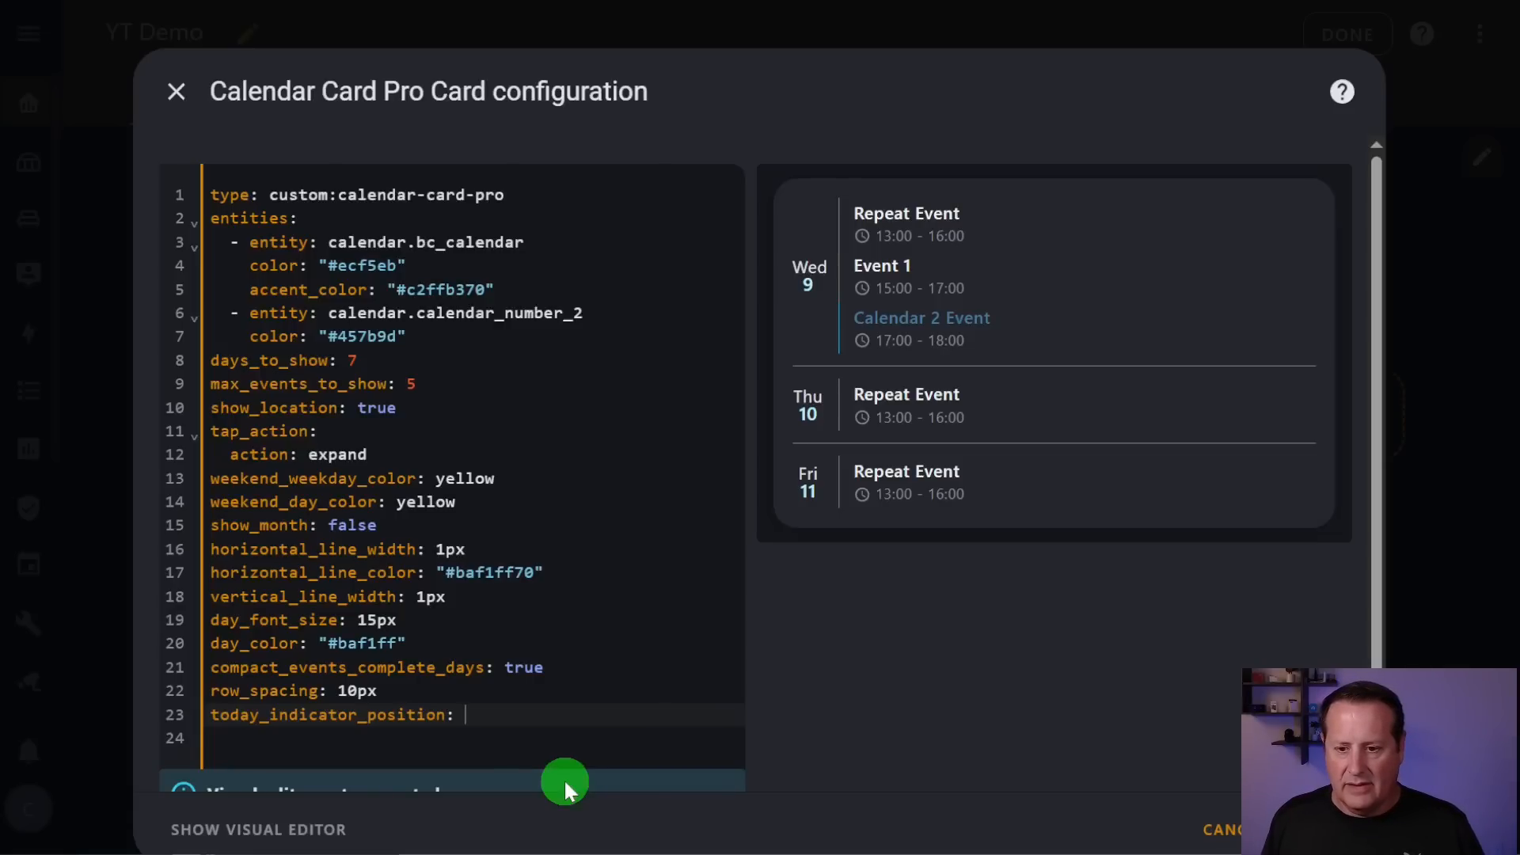
{"action": "type", "text": "\"15% 15%\""}
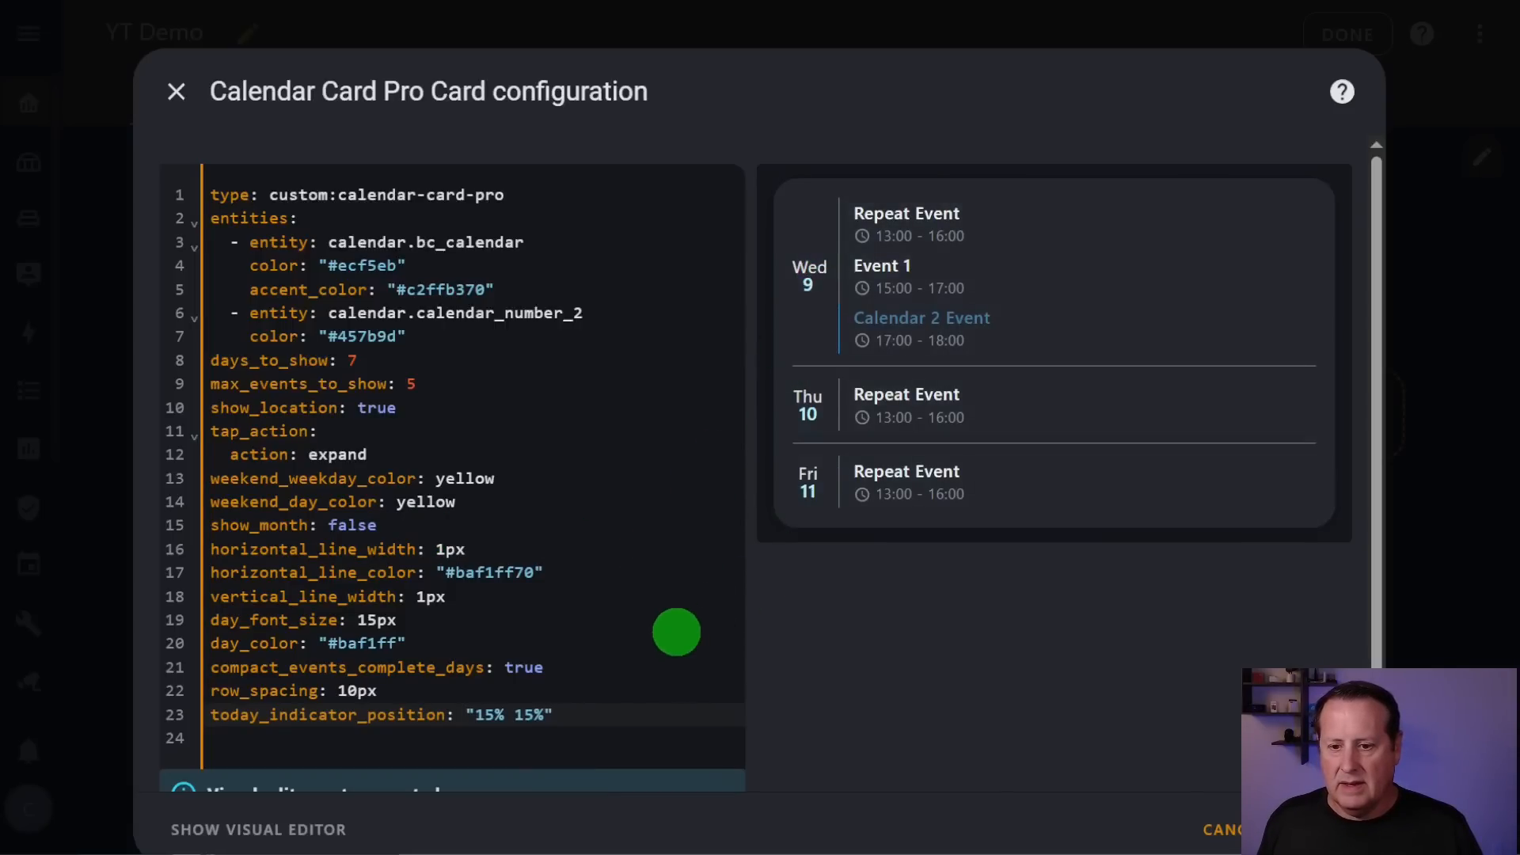
- Insert the line today_indicator: mdi:cat between row_spacing and today_indicator_position in the card configuration
{"action": "left_click", "coordinate": [528, 691]}
{"action": "key", "text": "Return"}
{"action": "type", "text": "tor_po"}
{"action": "key", "text": "BackSpace"}
{"action": "key", "text": "BackSpace"}
{"action": "type", "text": "o"}
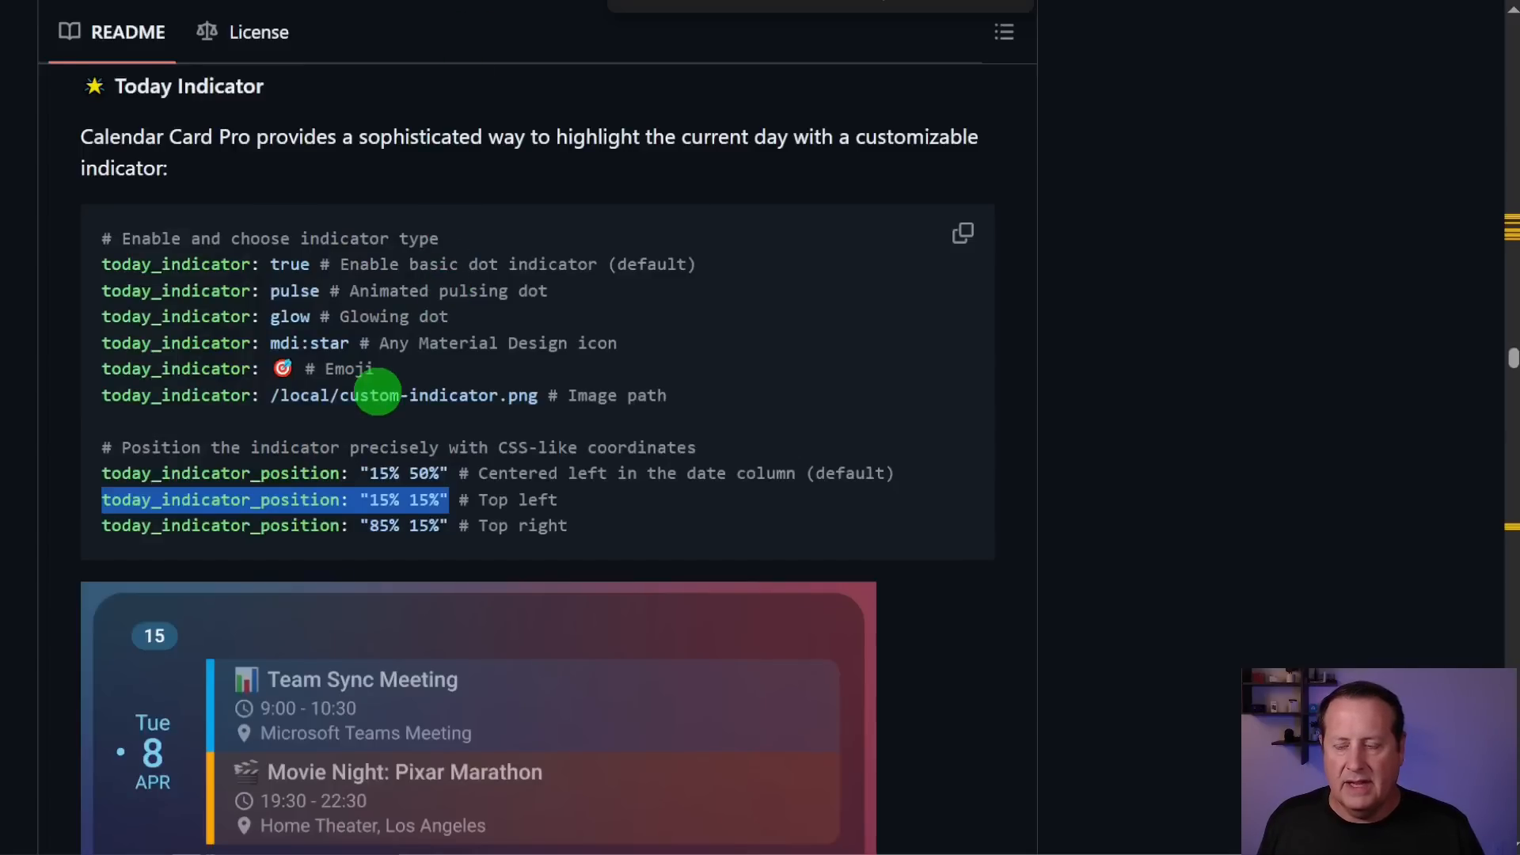
- Try today_day_color: yellow from the README's Today's Date Styling options below today_indicator_position, and delete that text again
{"action": "scroll", "coordinate": [333, 272], "scroll_direction": "up", "scroll_amount": 20}
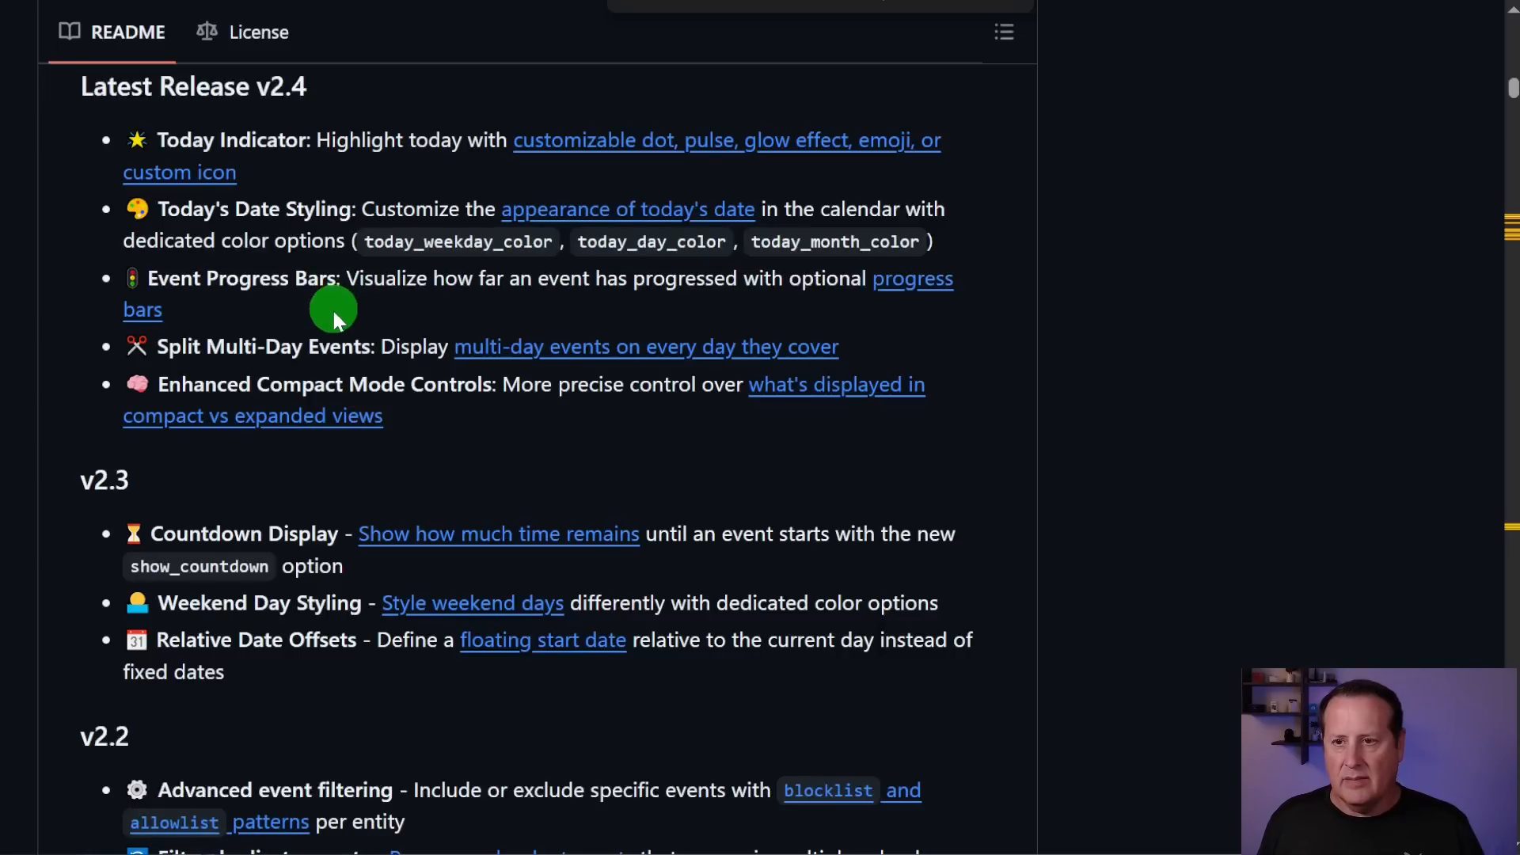
{"action": "left_click", "coordinate": [272, 194]}
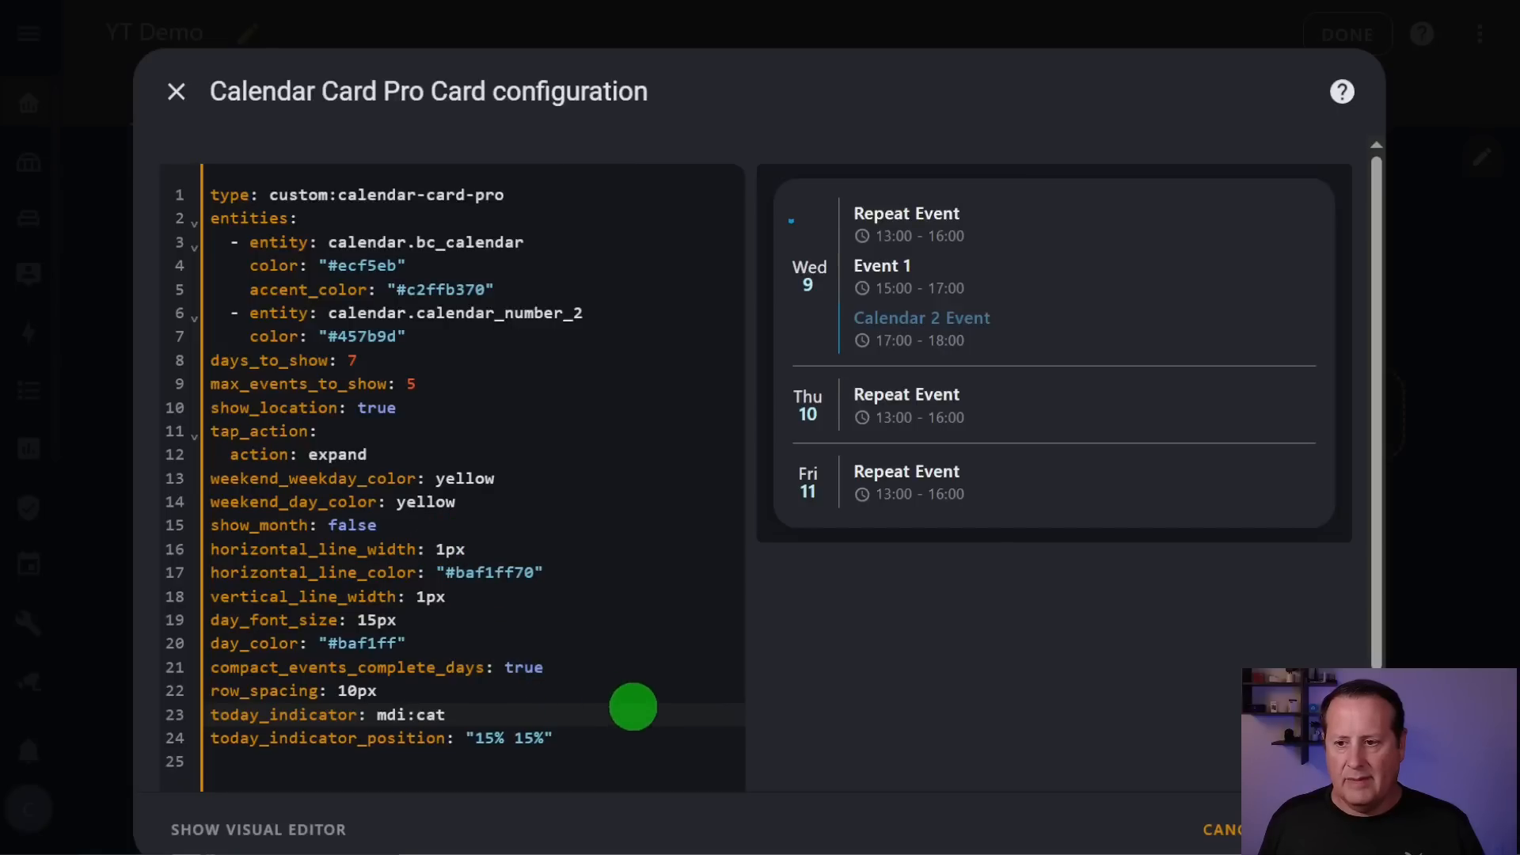
{"action": "left_click", "coordinate": [599, 735]}
{"action": "key", "text": "Return"}
{"action": "type", "text": "to"}
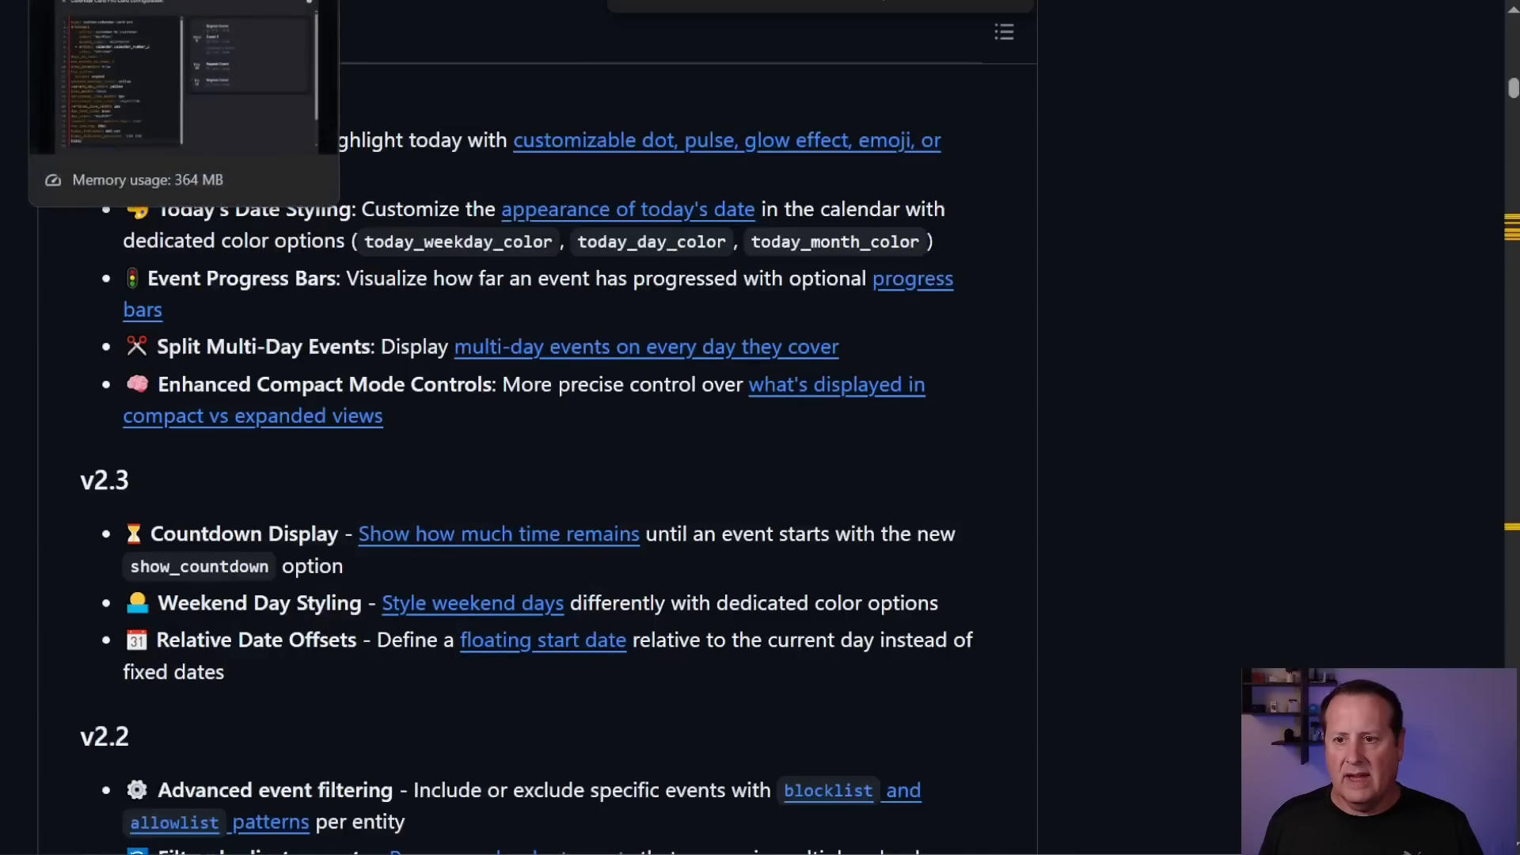
{"action": "left_click", "coordinate": [183, 0]}
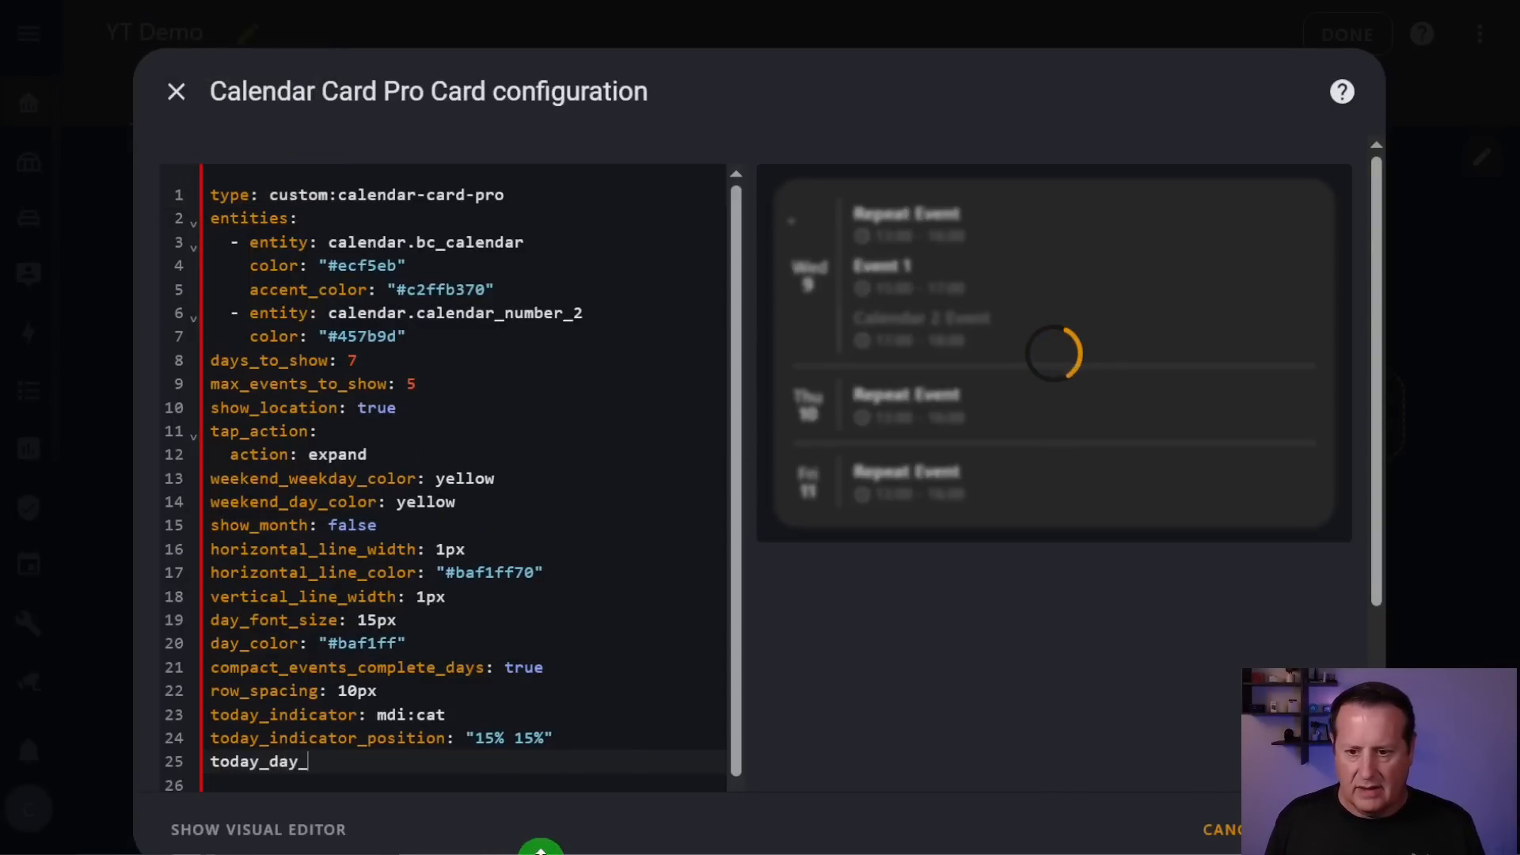
{"action": "type", "text": "r: yellow"}
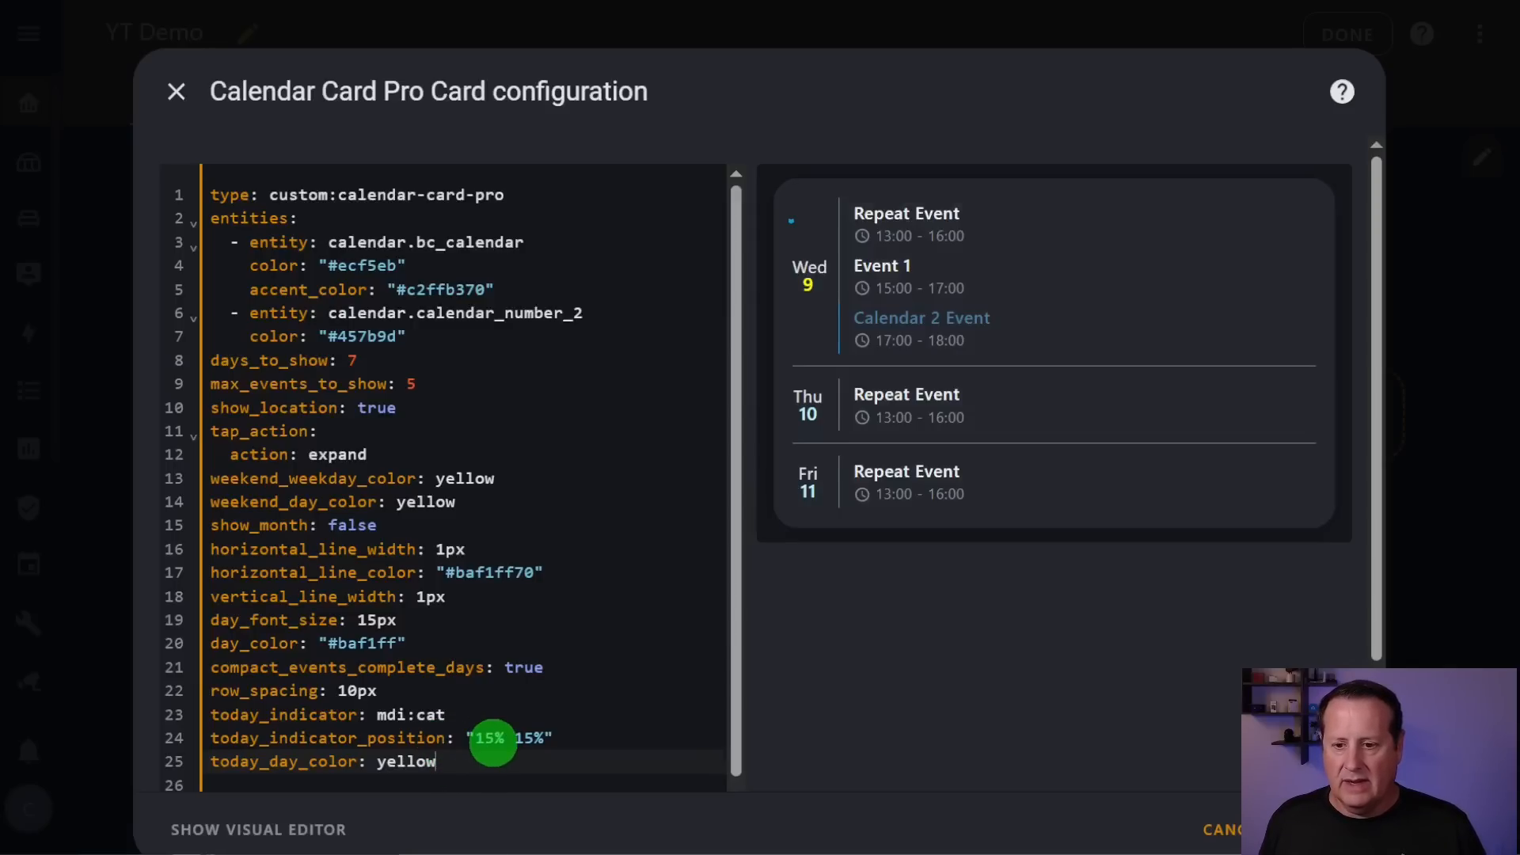
{"action": "left_click_drag", "start_coordinate": [470, 756], "coordinate": [169, 761]}
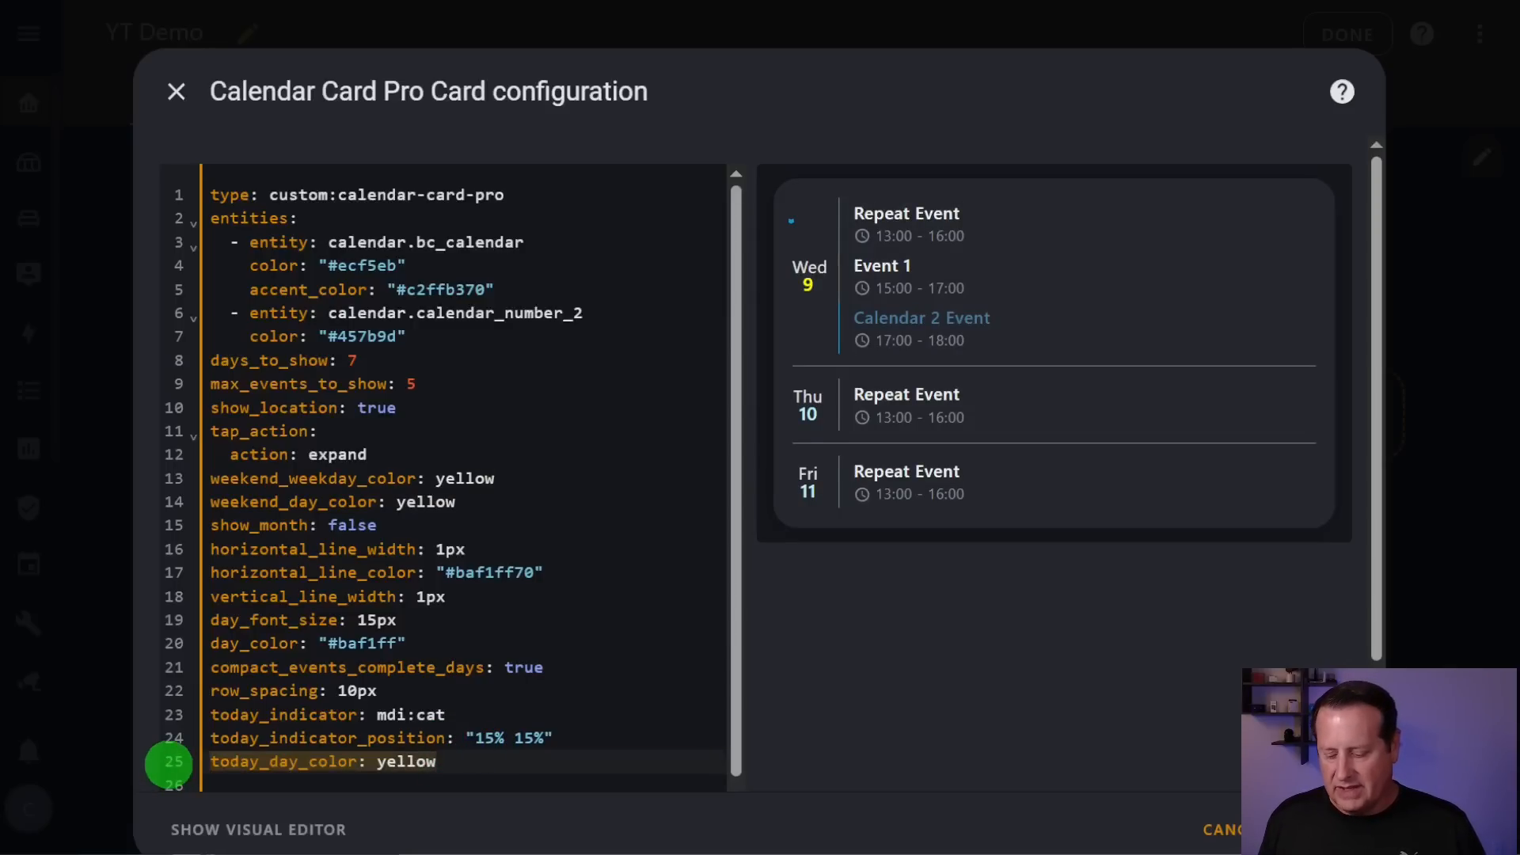
{"action": "key", "text": "BackSpace"}
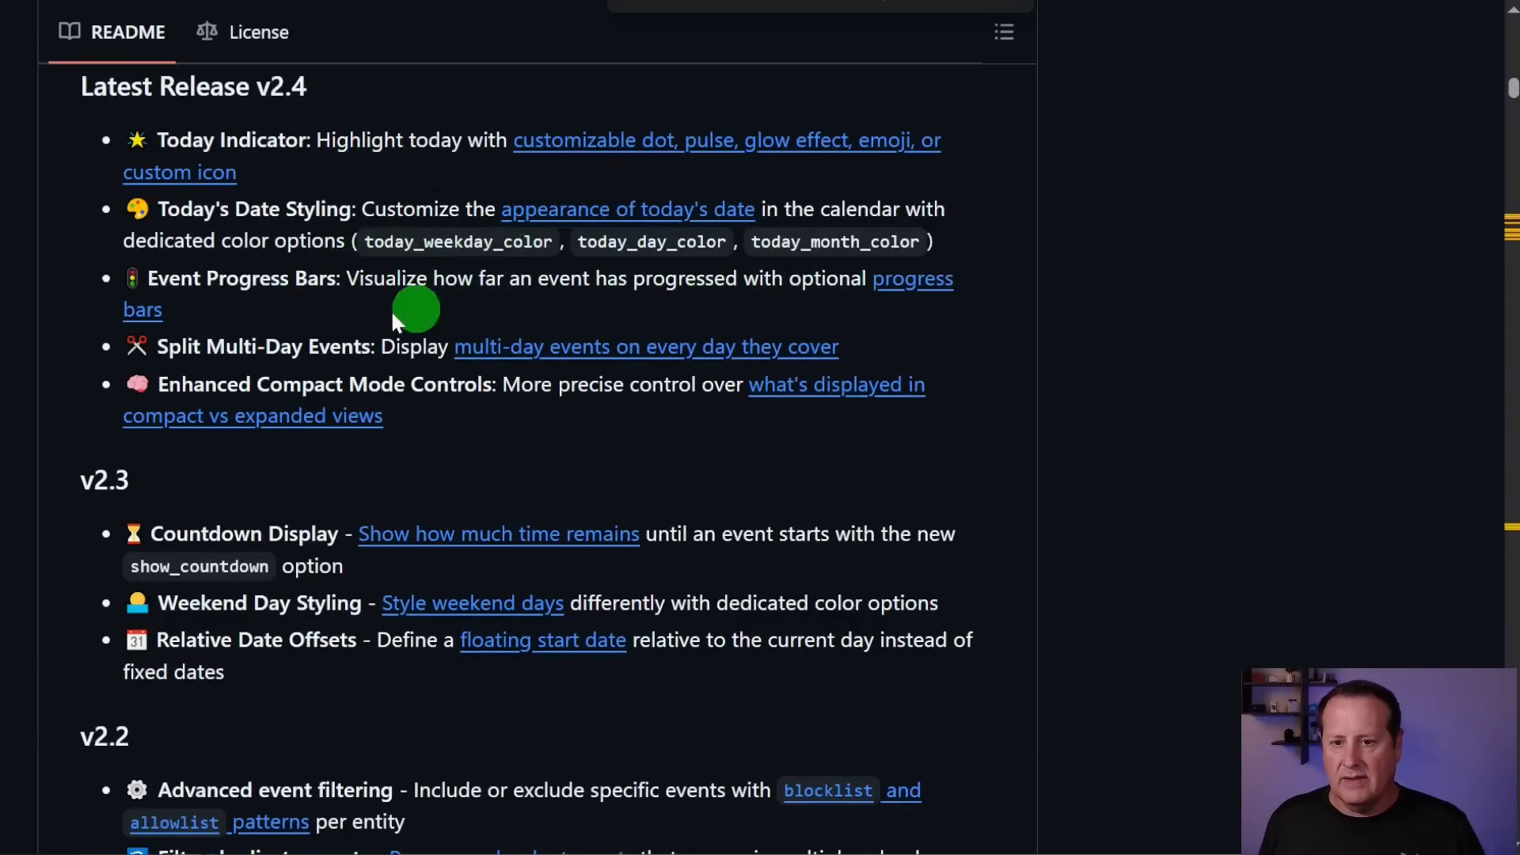
- Copy split_multiday_events: true from the README's Split Multi-Day Events section into the empty line below today_indicator_position
{"action": "left_click", "coordinate": [556, 357]}
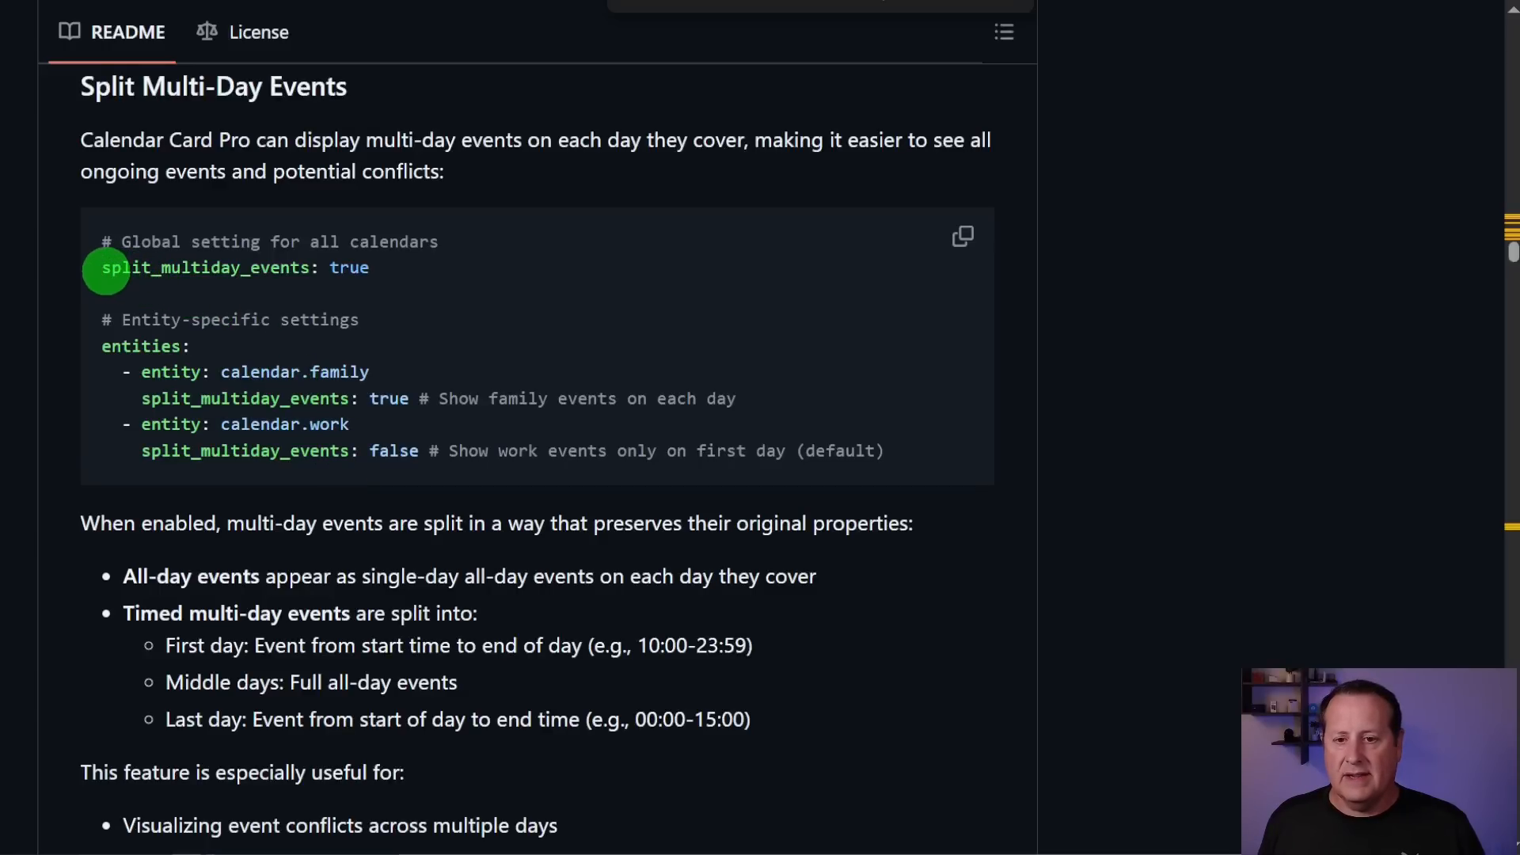
{"action": "left_click_drag", "start_coordinate": [101, 270], "coordinate": [351, 270]}
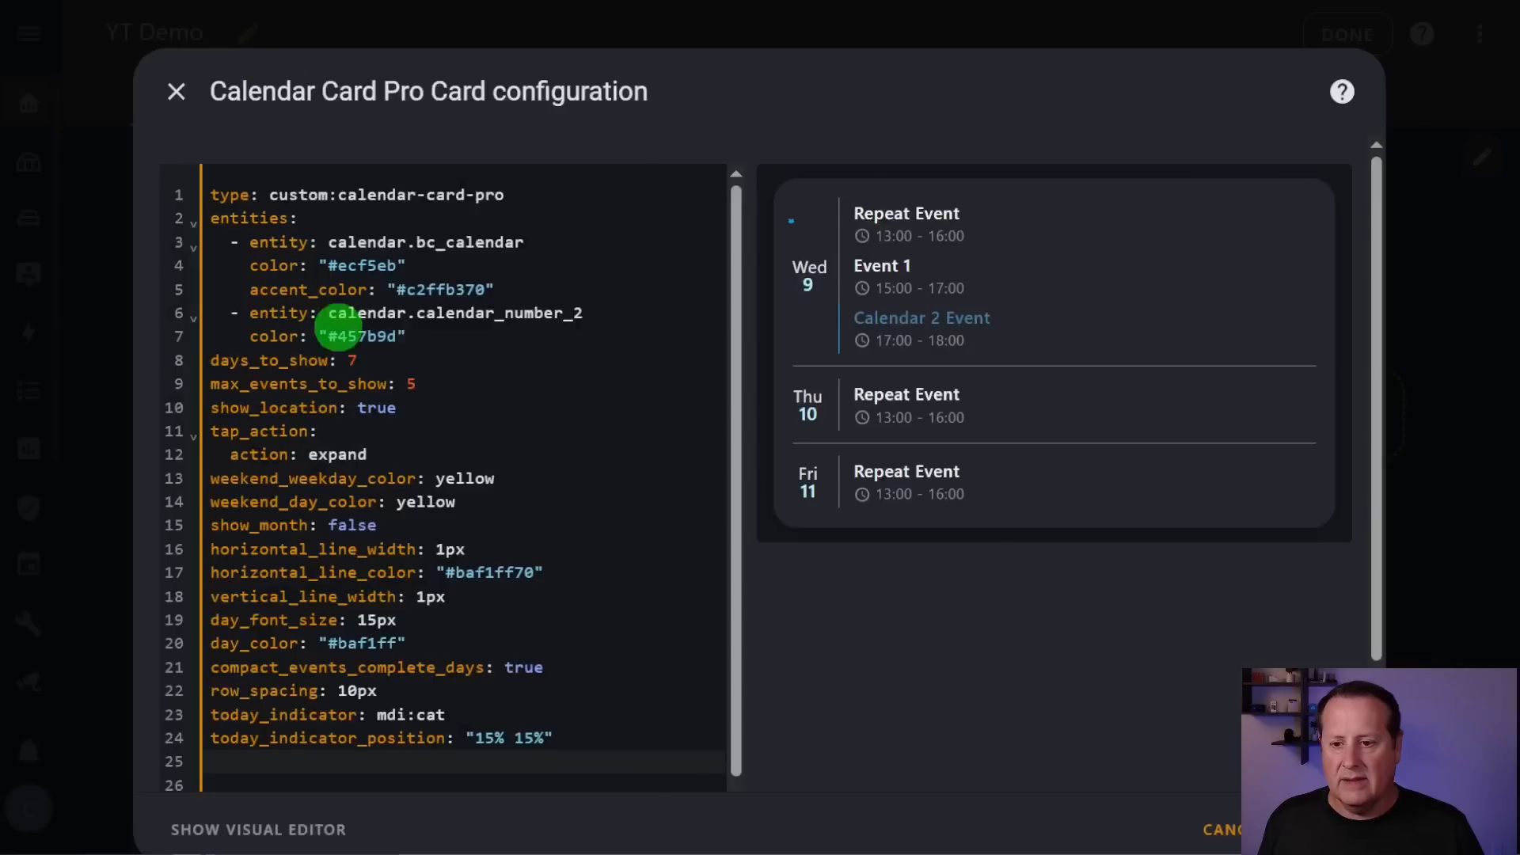
{"action": "type", "text": "split_multiday_events: true"}
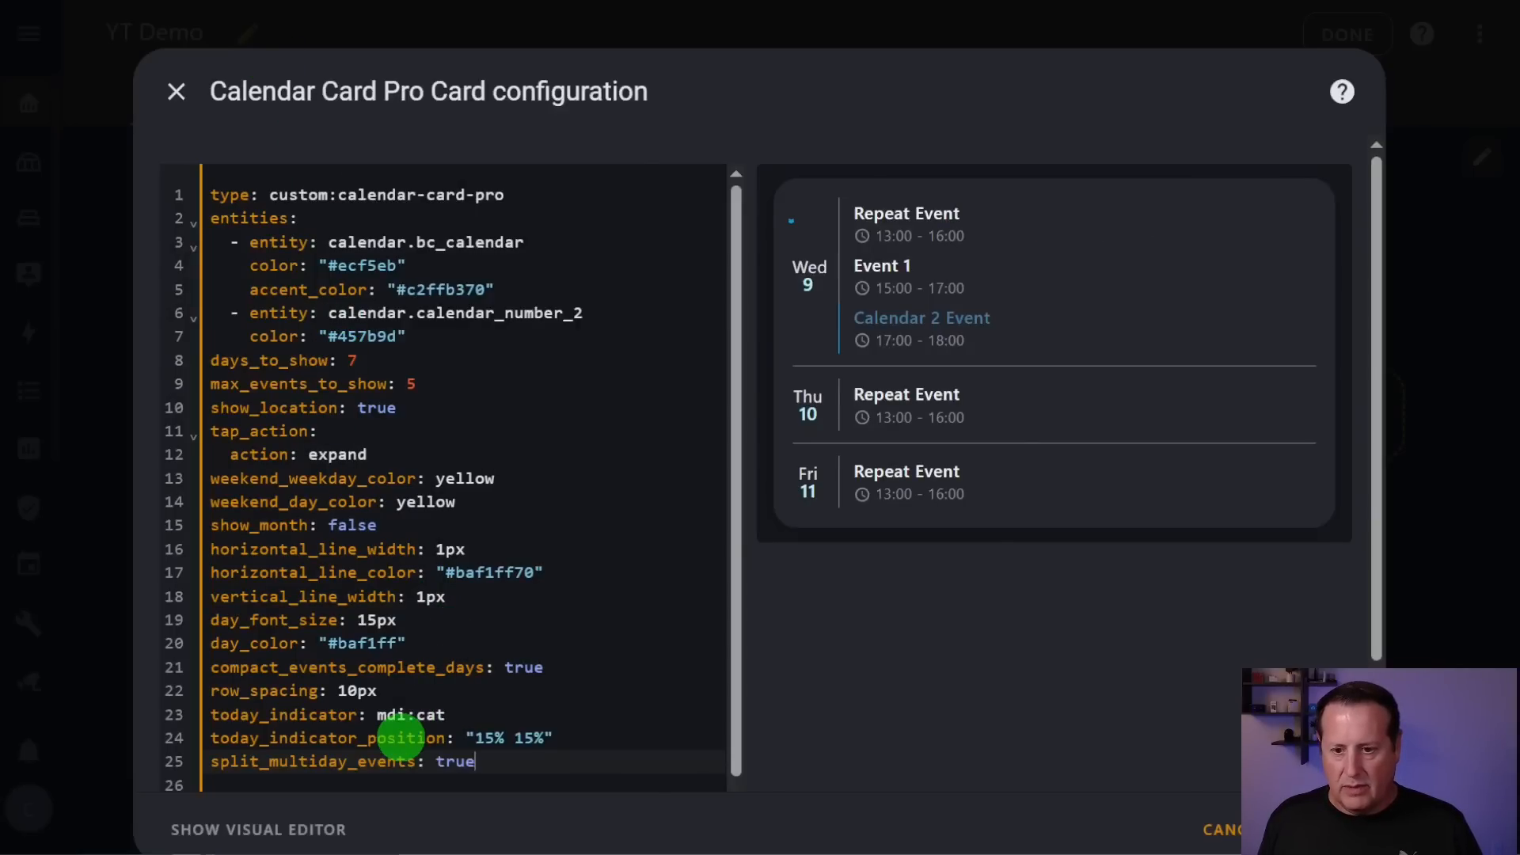
- Set split_multiday_events to false, save the card and finish editing the dashboard
{"action": "type", "text": "false"}
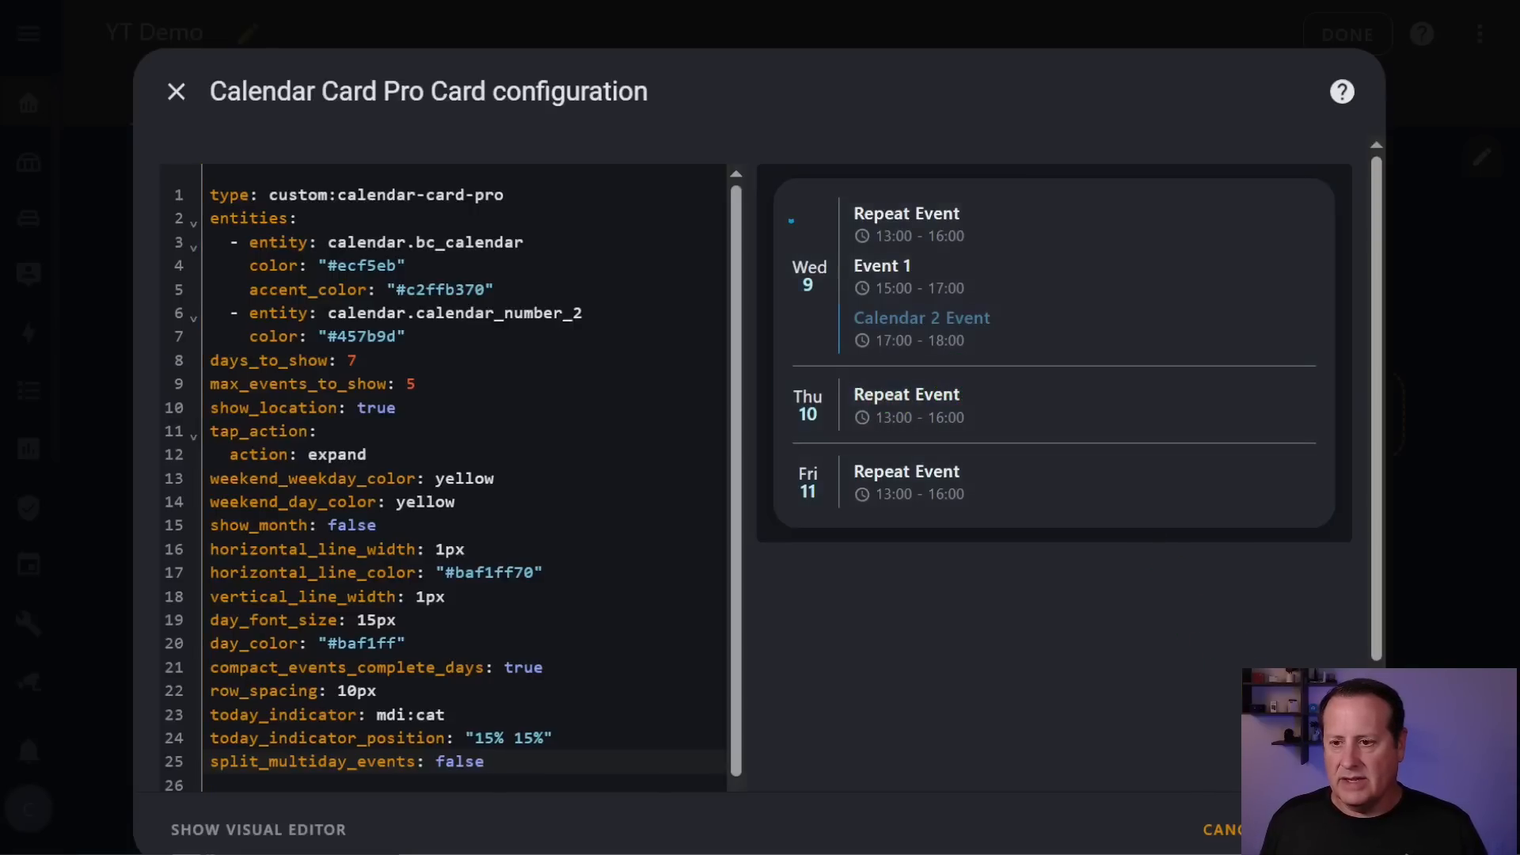
{"action": "left_click", "coordinate": [1346, 830]}
{"action": "left_click", "coordinate": [1317, 36]}
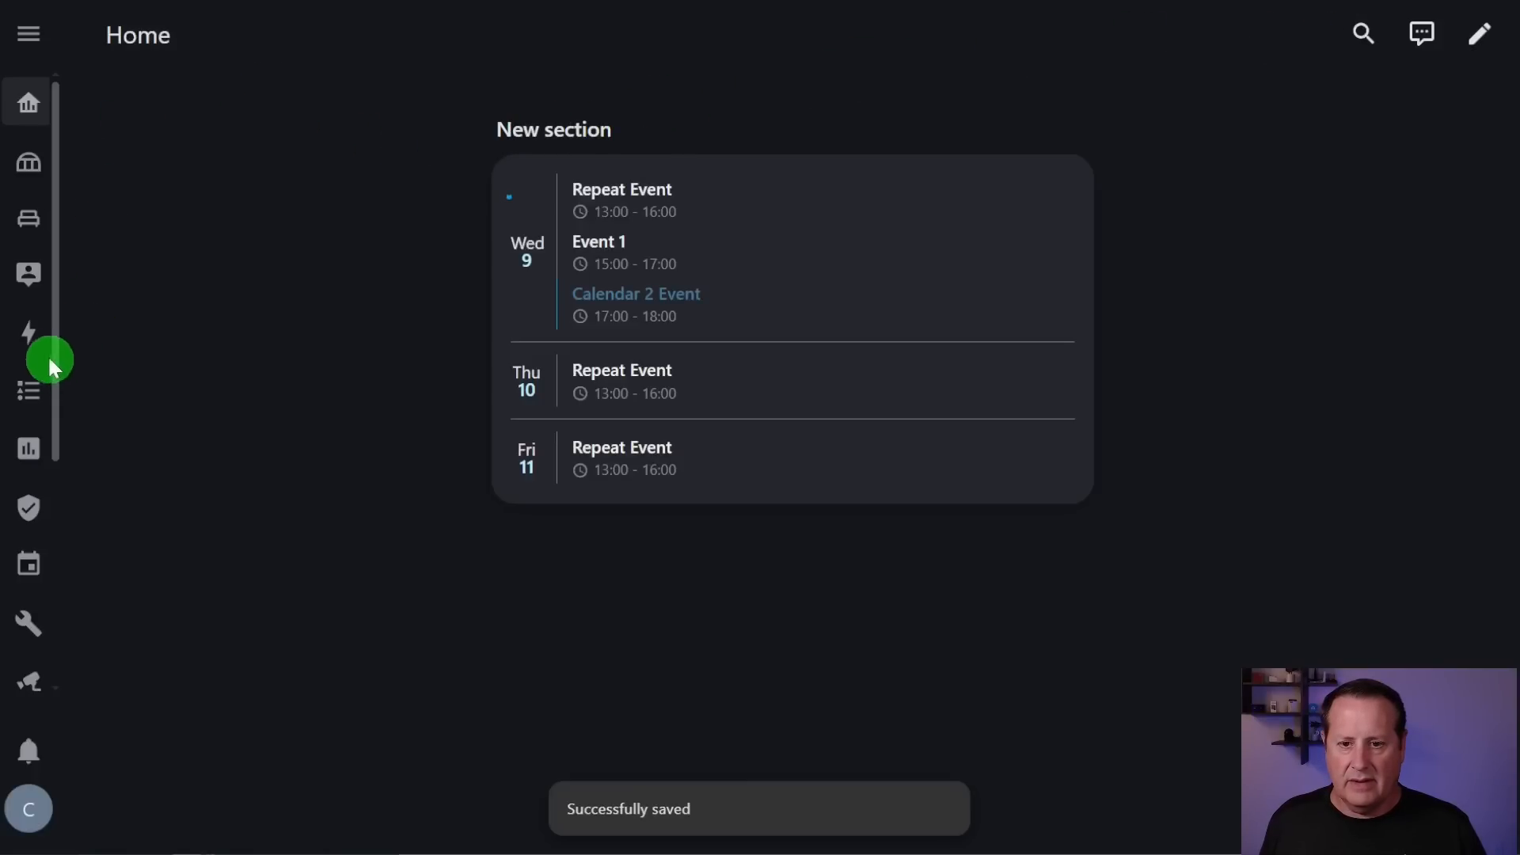
- Add an event named Multi Day Event to BC Calendar, starting 4/9/2025 and ending 4/12/2025
{"action": "left_click", "coordinate": [24, 566]}
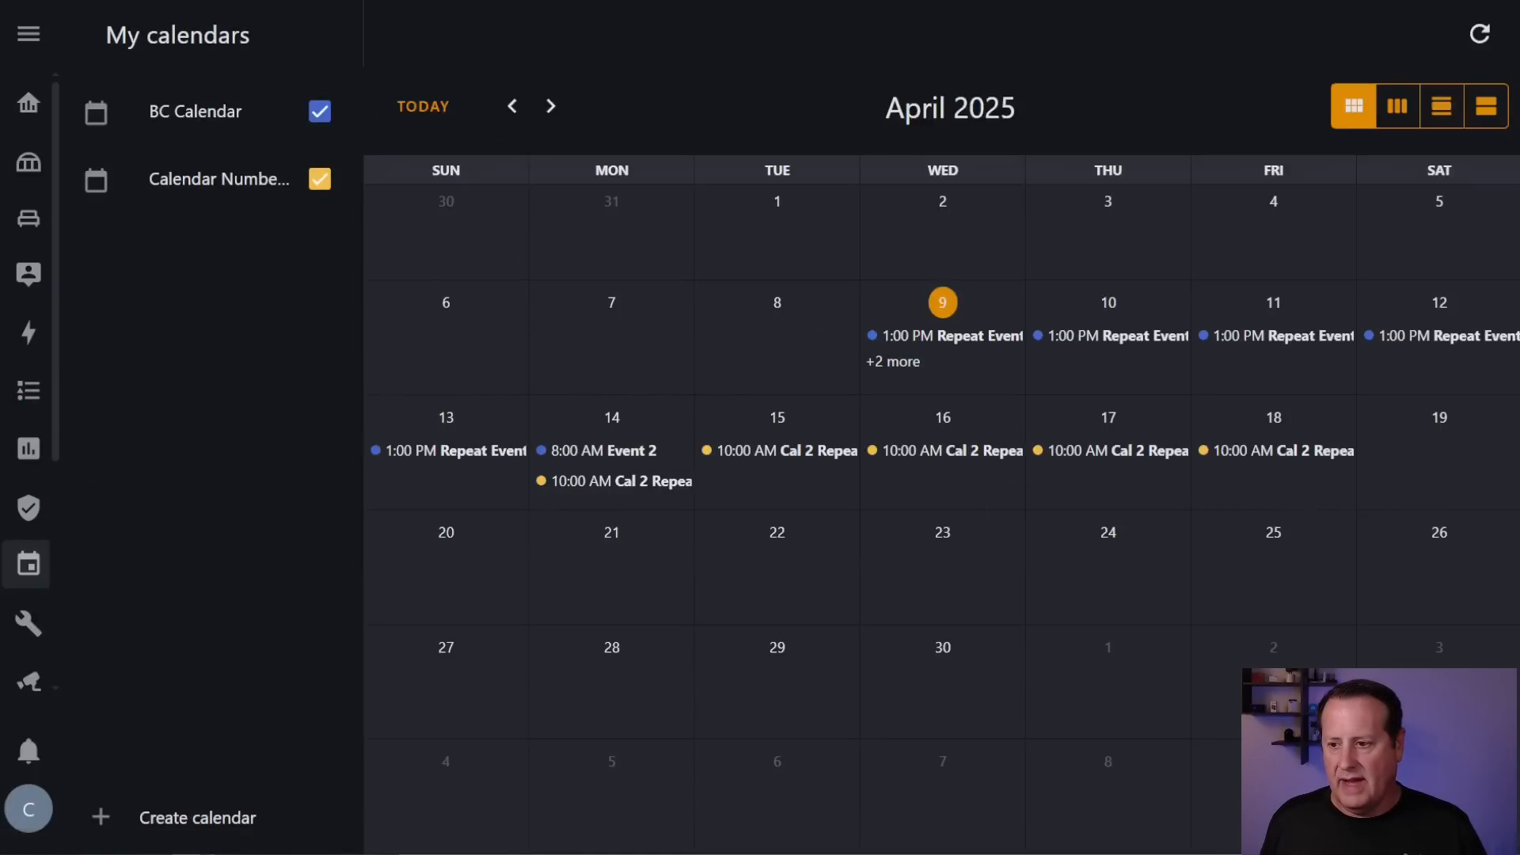
{"action": "left_click", "coordinate": [1416, 803]}
{"action": "type", "text": "Mu"}
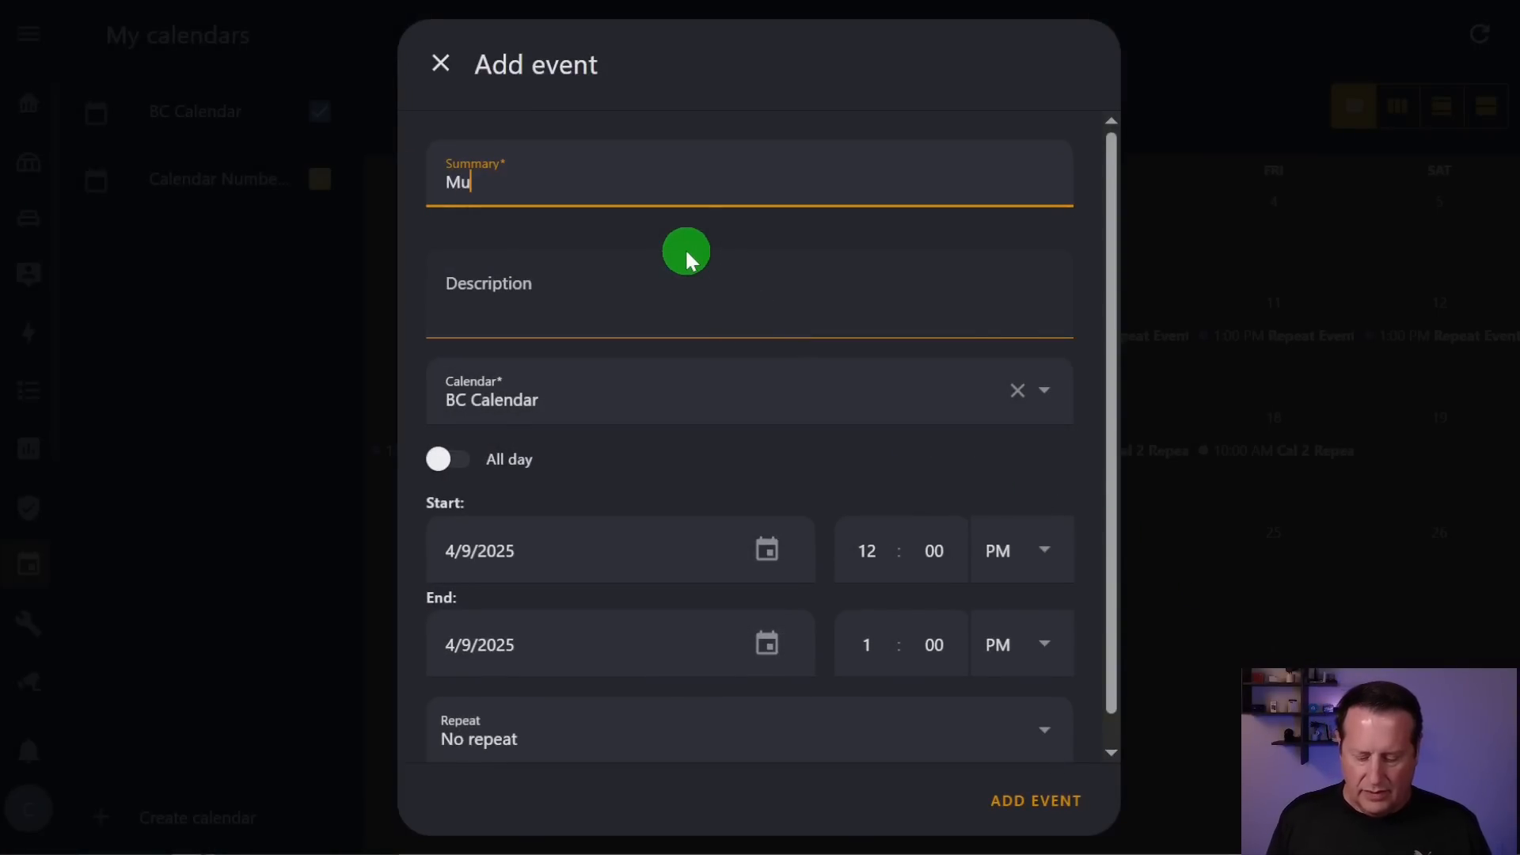
{"action": "type", "text": "lti Day Event"}
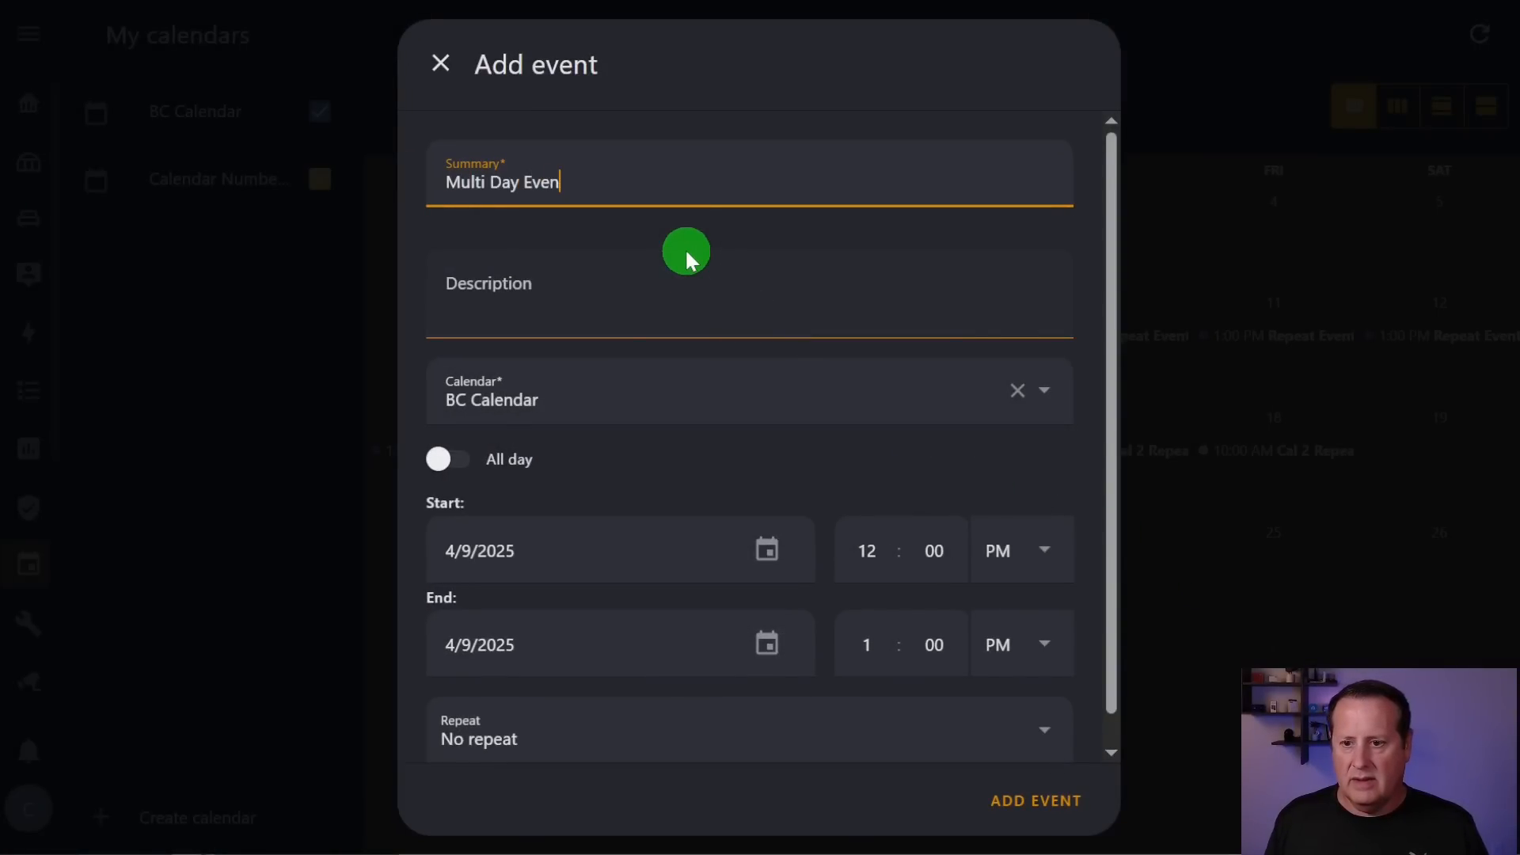
{"action": "left_click", "coordinate": [769, 645]}
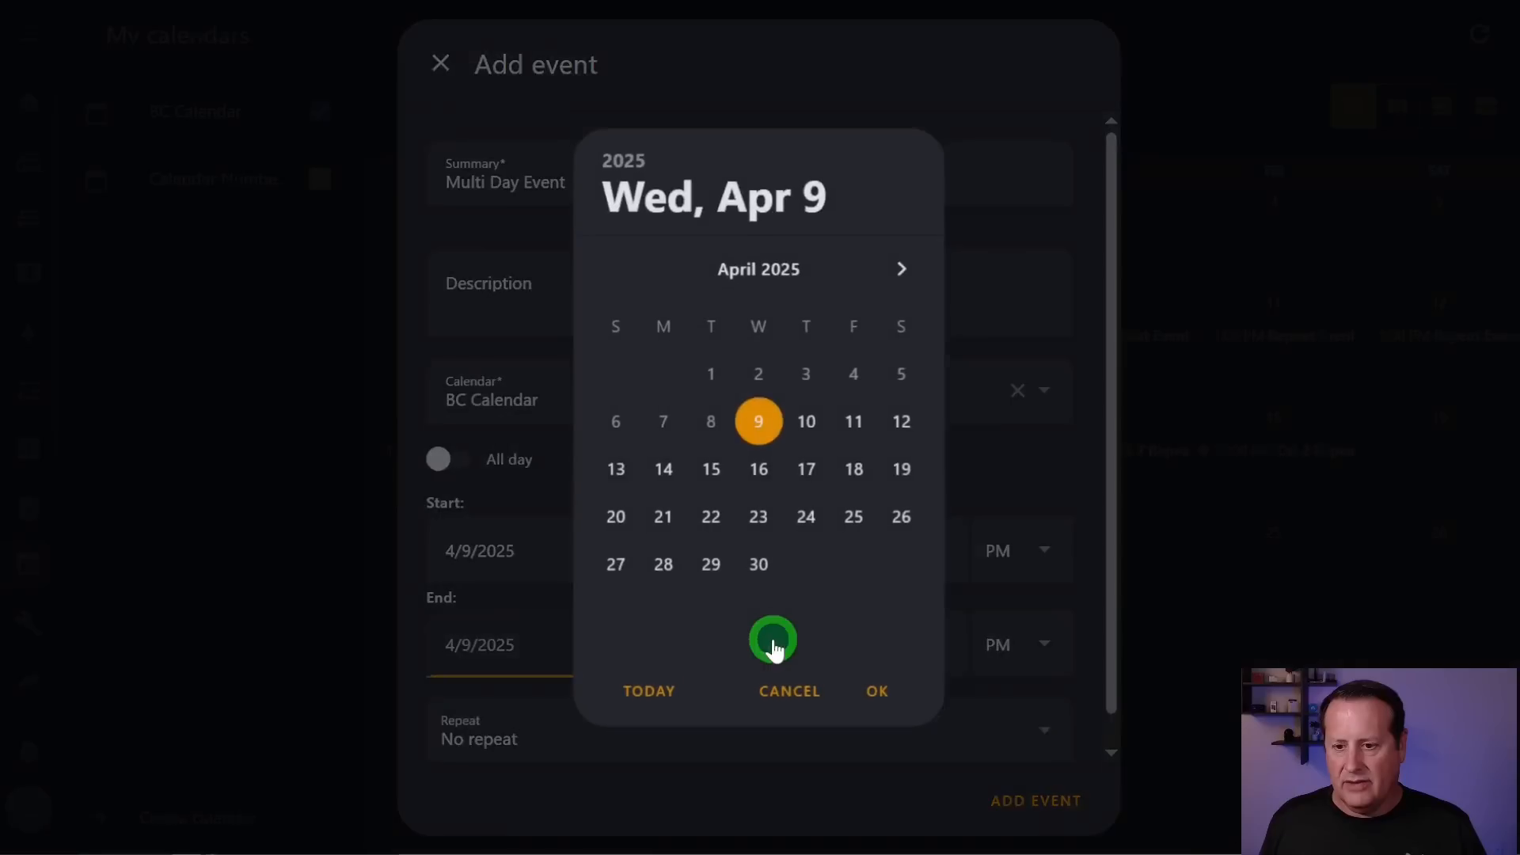
{"action": "left_click", "coordinate": [912, 432]}
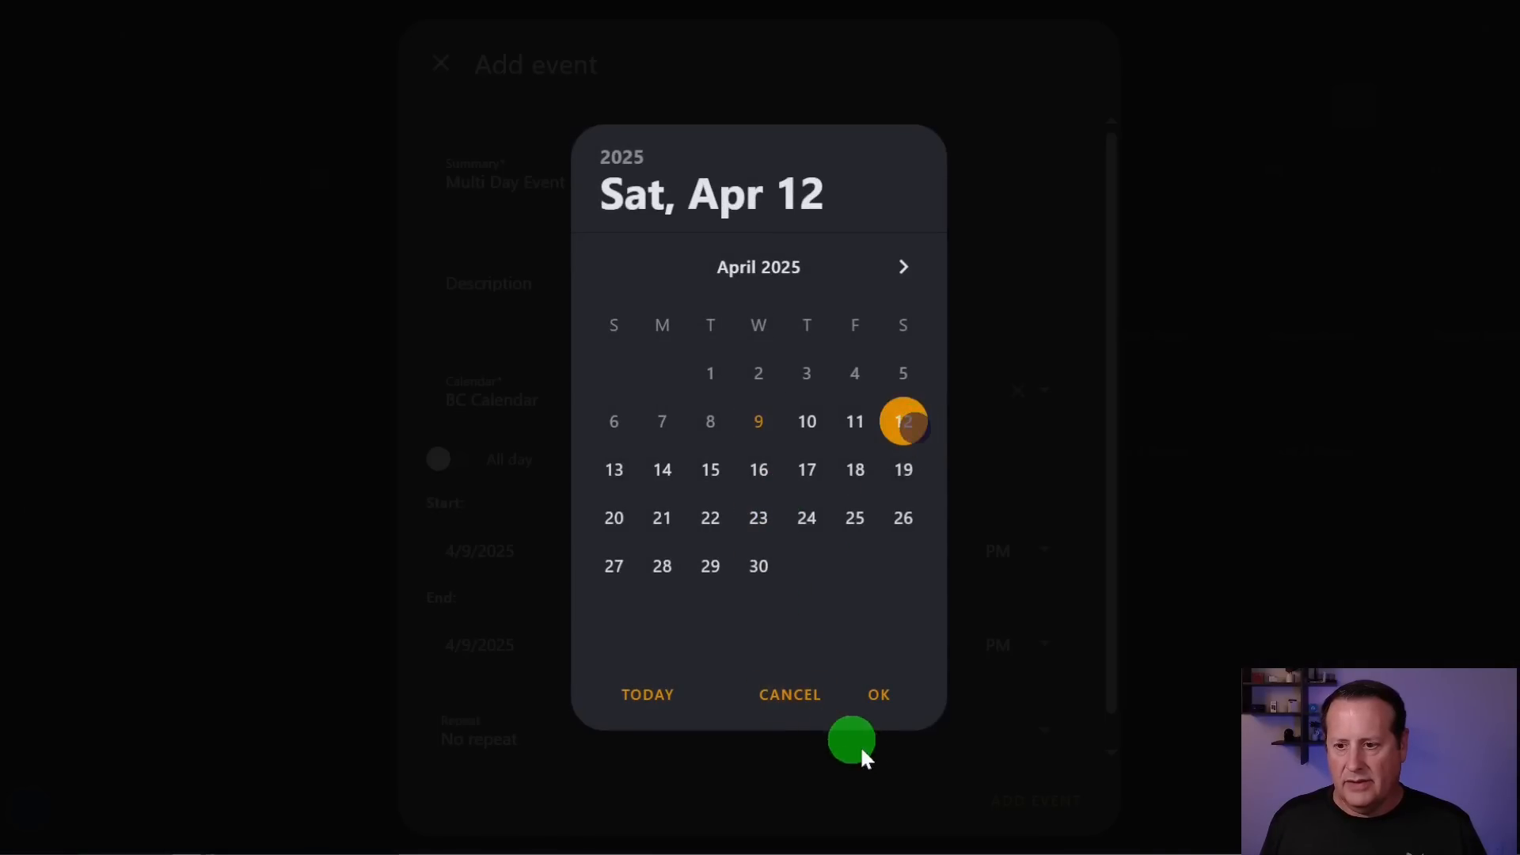
{"action": "left_click", "coordinate": [879, 694]}
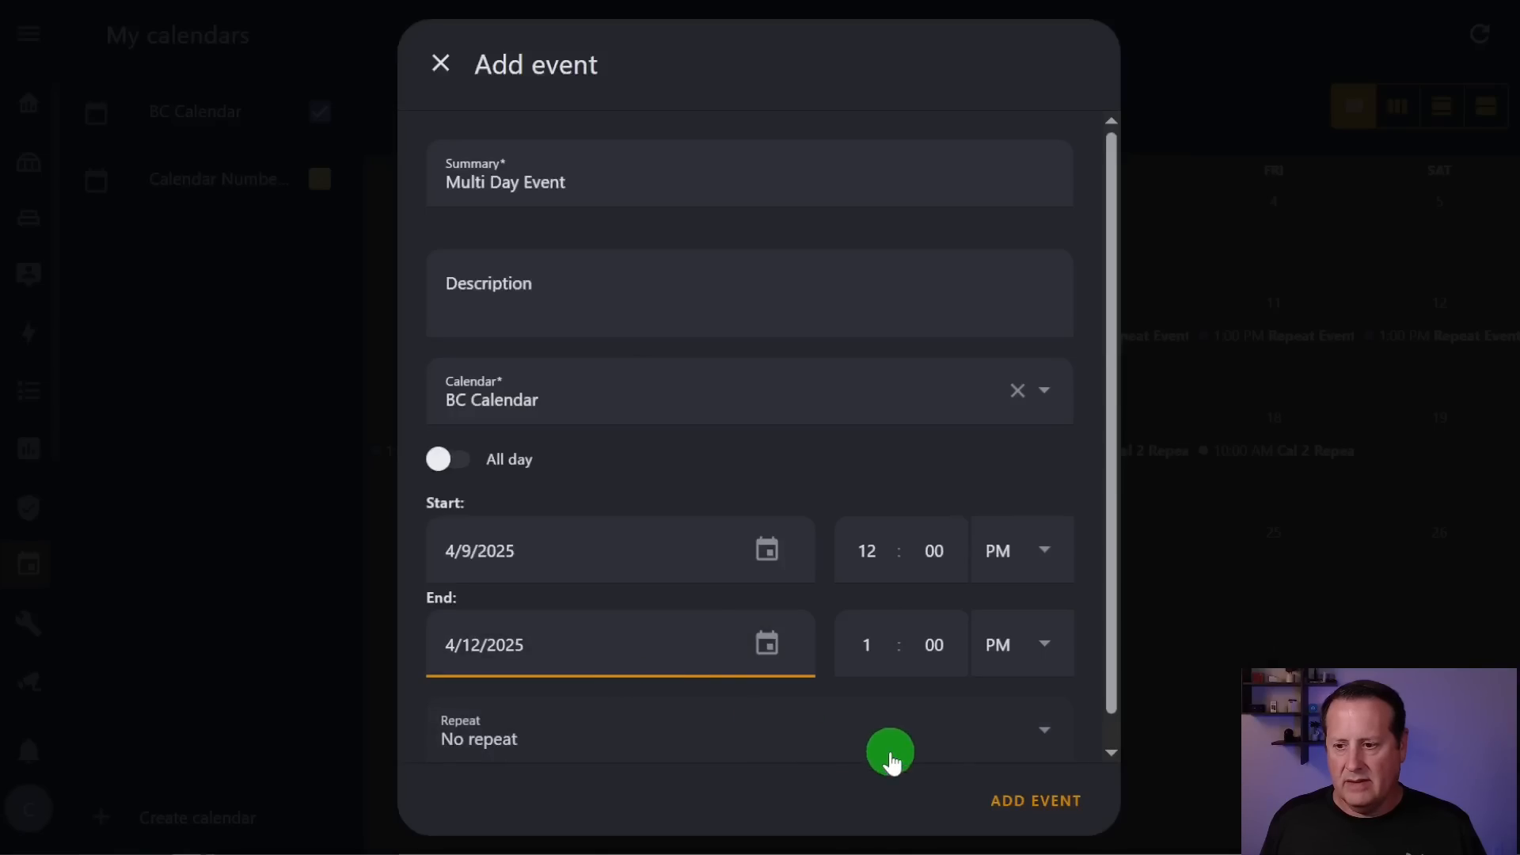
{"action": "left_click", "coordinate": [1019, 814]}
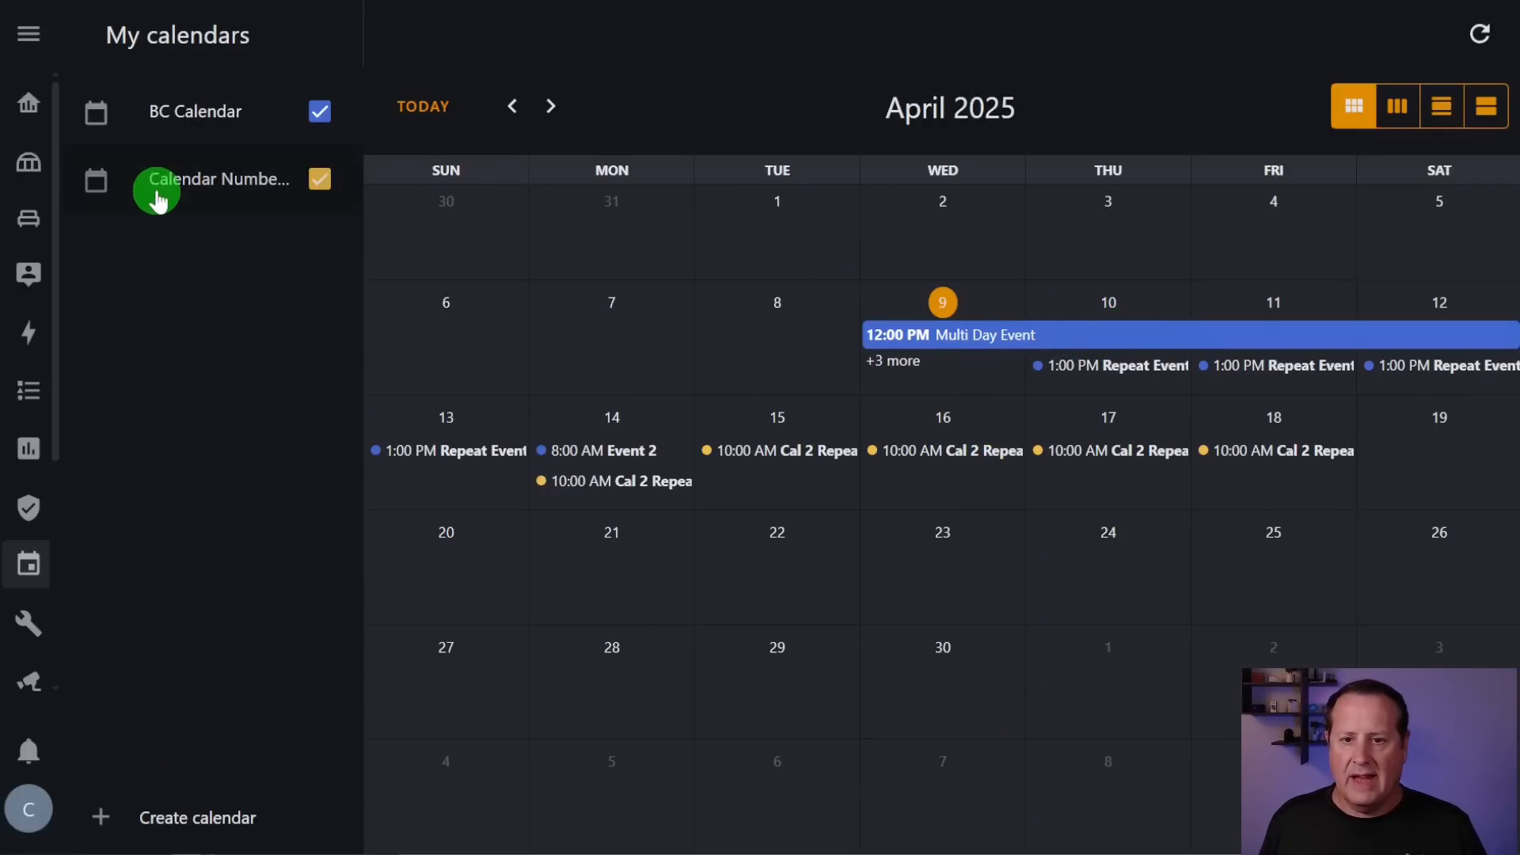
- Return to the YT Demo dashboard and open the calendar card's configuration for editing
{"action": "left_click", "coordinate": [28, 101]}
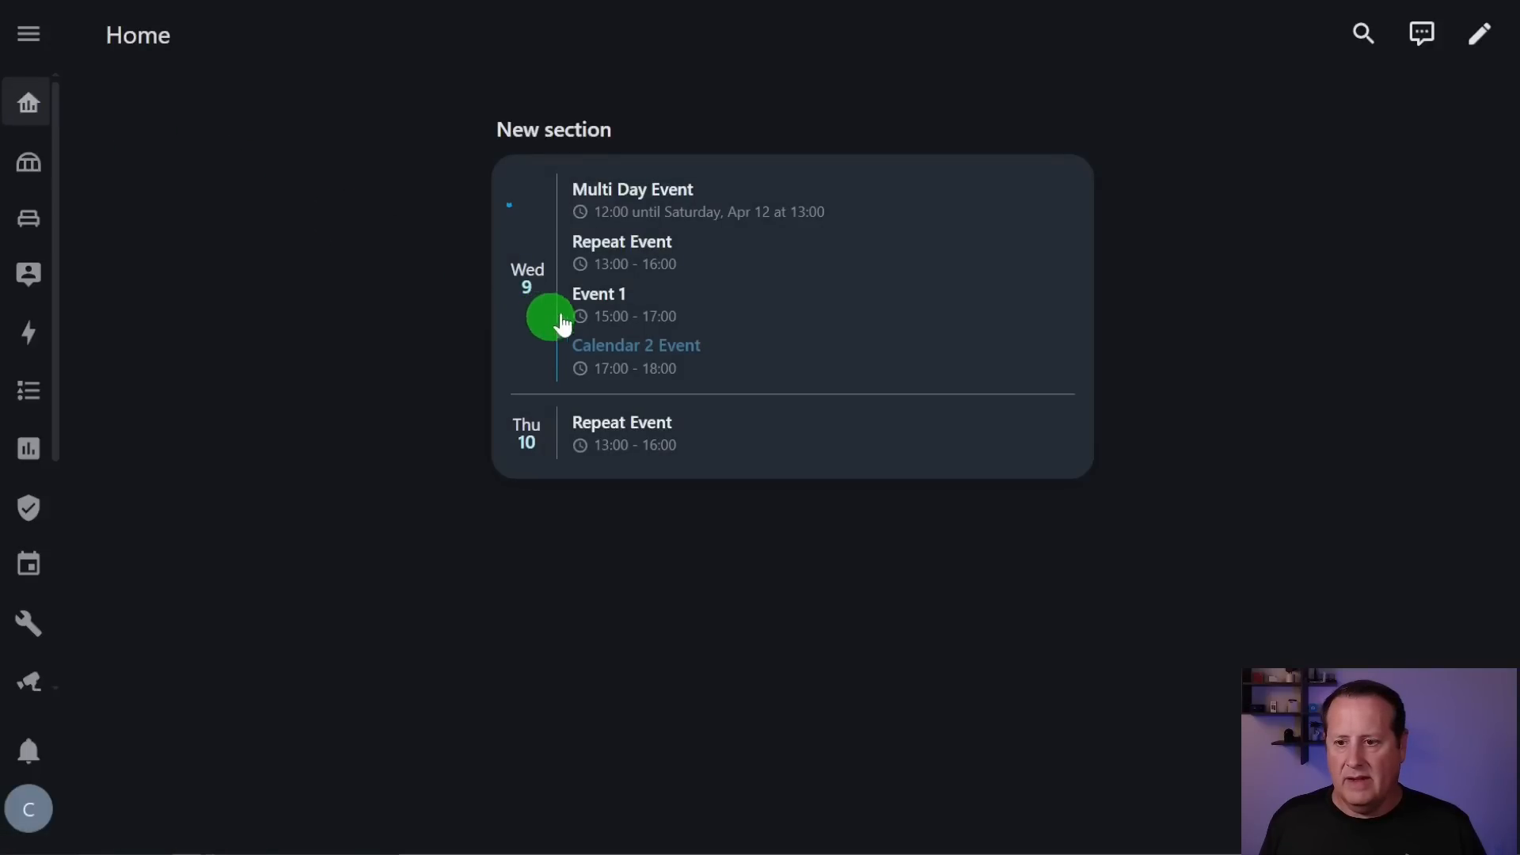
{"action": "left_click", "coordinate": [1477, 57]}
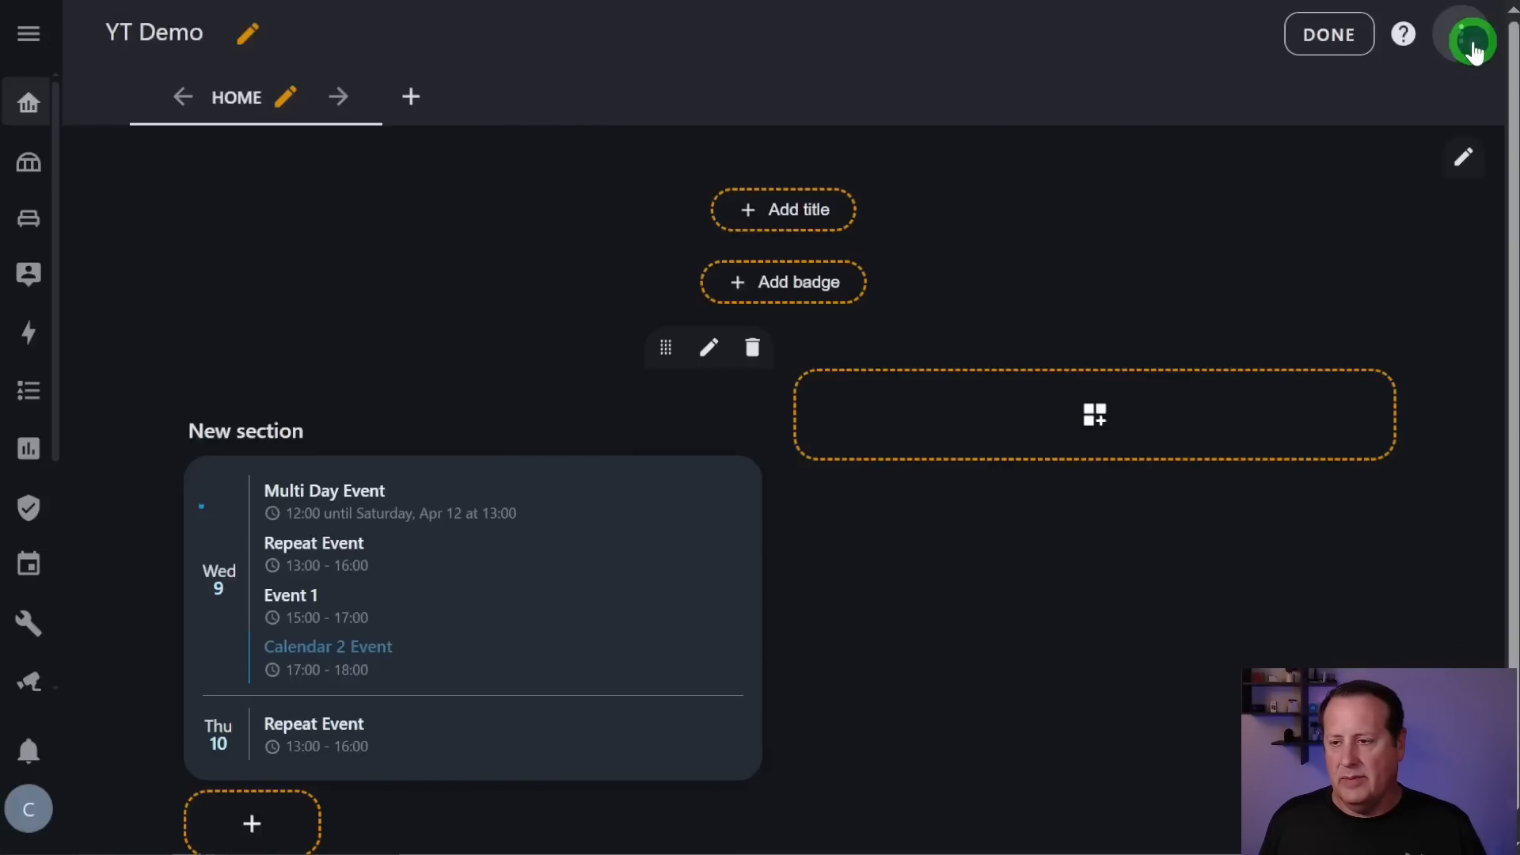
{"action": "left_click", "coordinate": [476, 620]}
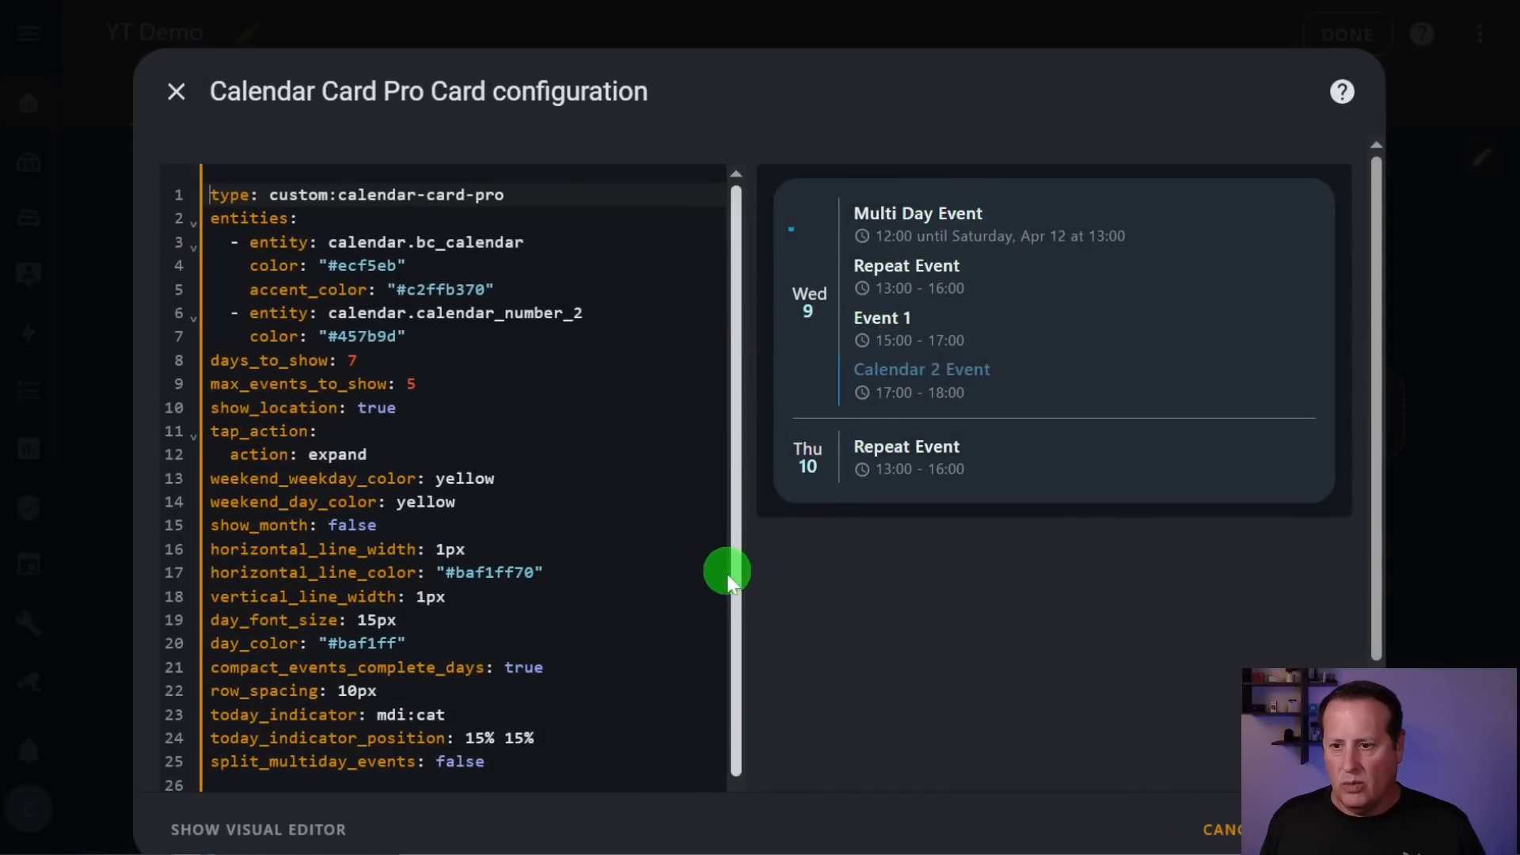
- Try split_multiday_events: true in the card preview, restore false, save the card and finish editing the dashboard
{"action": "left_click", "coordinate": [501, 762]}
{"action": "key", "text": "BackSpace"}
{"action": "key", "text": "BackSpace"}
{"action": "key", "text": "BackSpace"}
{"action": "key", "text": "BackSpace"}
{"action": "key", "text": "BackSpace"}
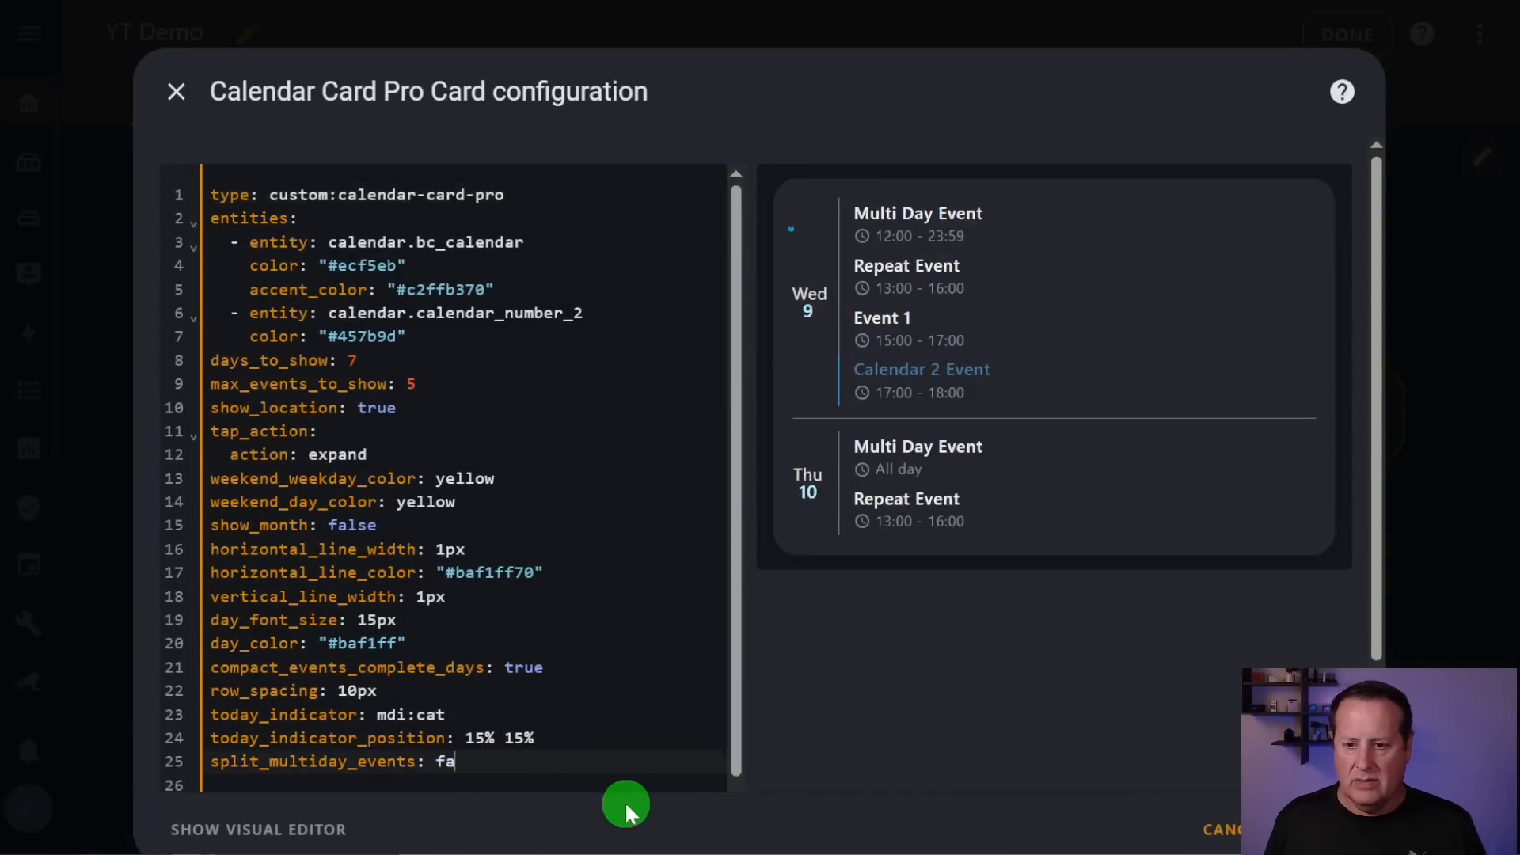
{"action": "type", "text": "true"}
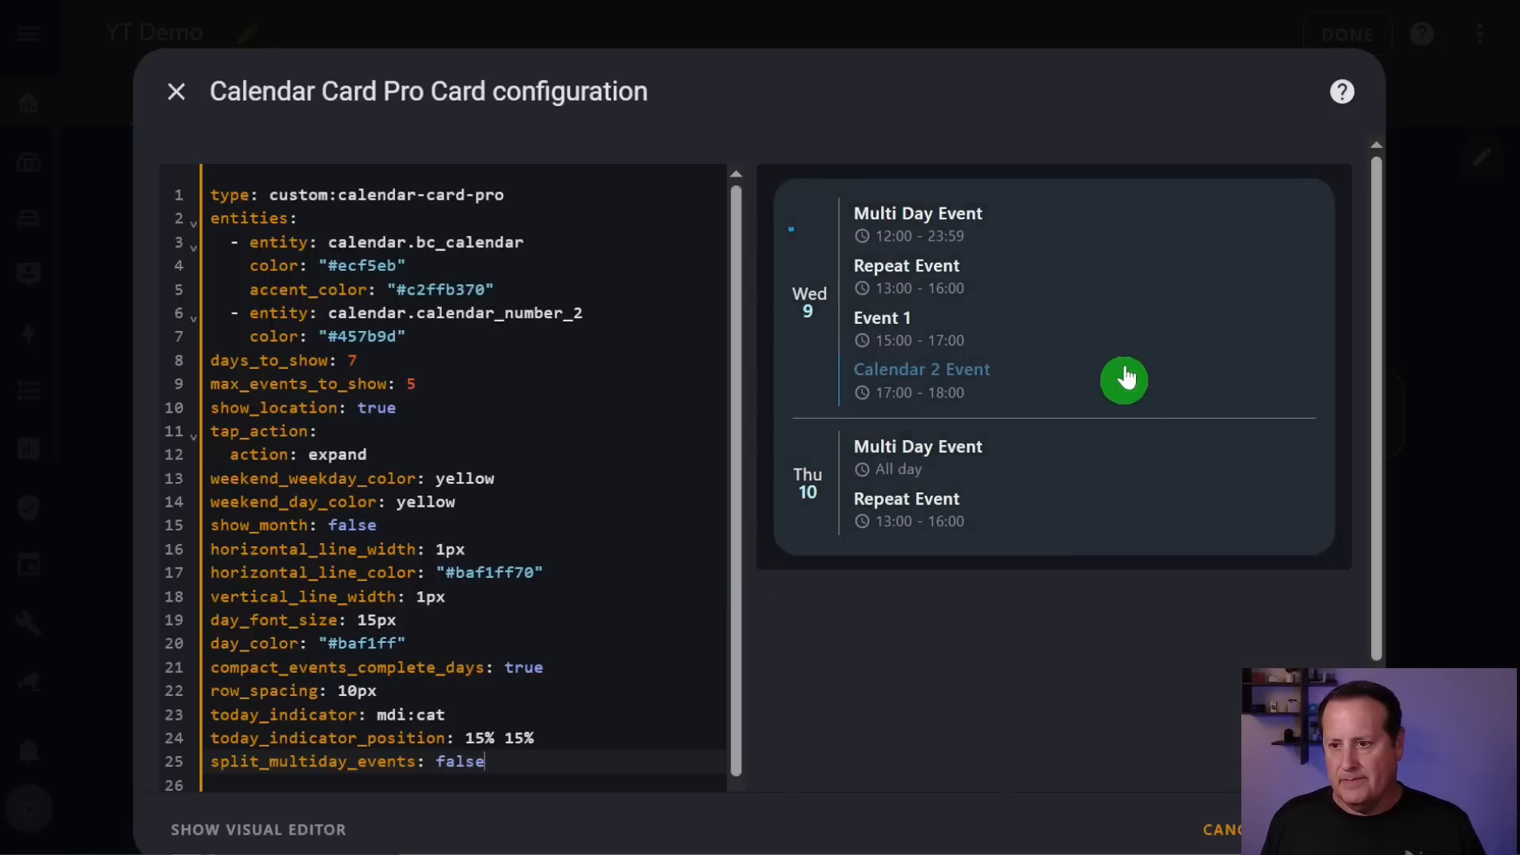
{"action": "left_click", "coordinate": [1325, 829]}
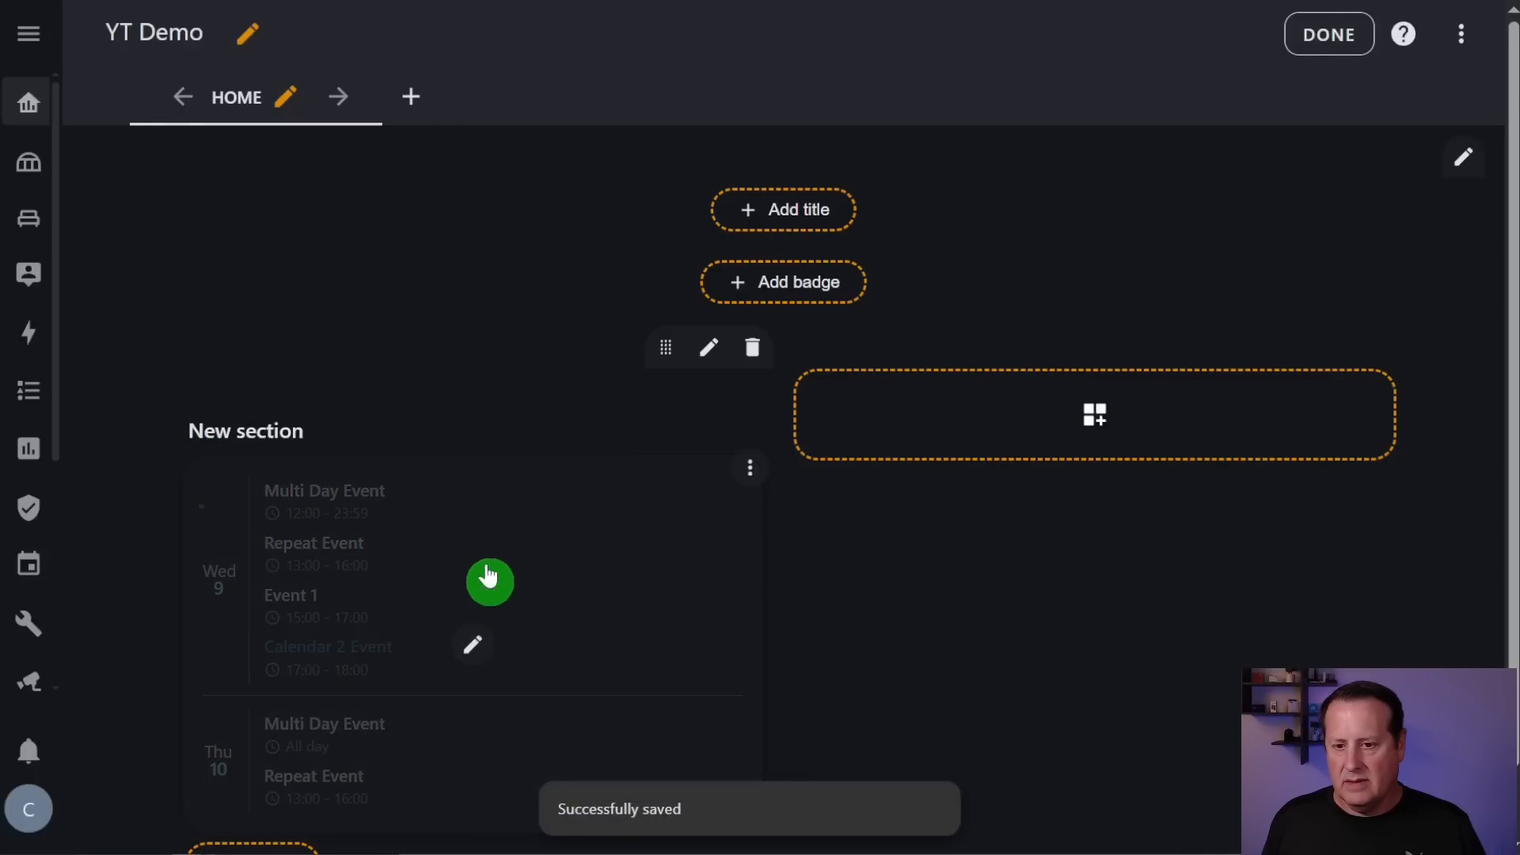
{"action": "left_click", "coordinate": [1307, 48]}
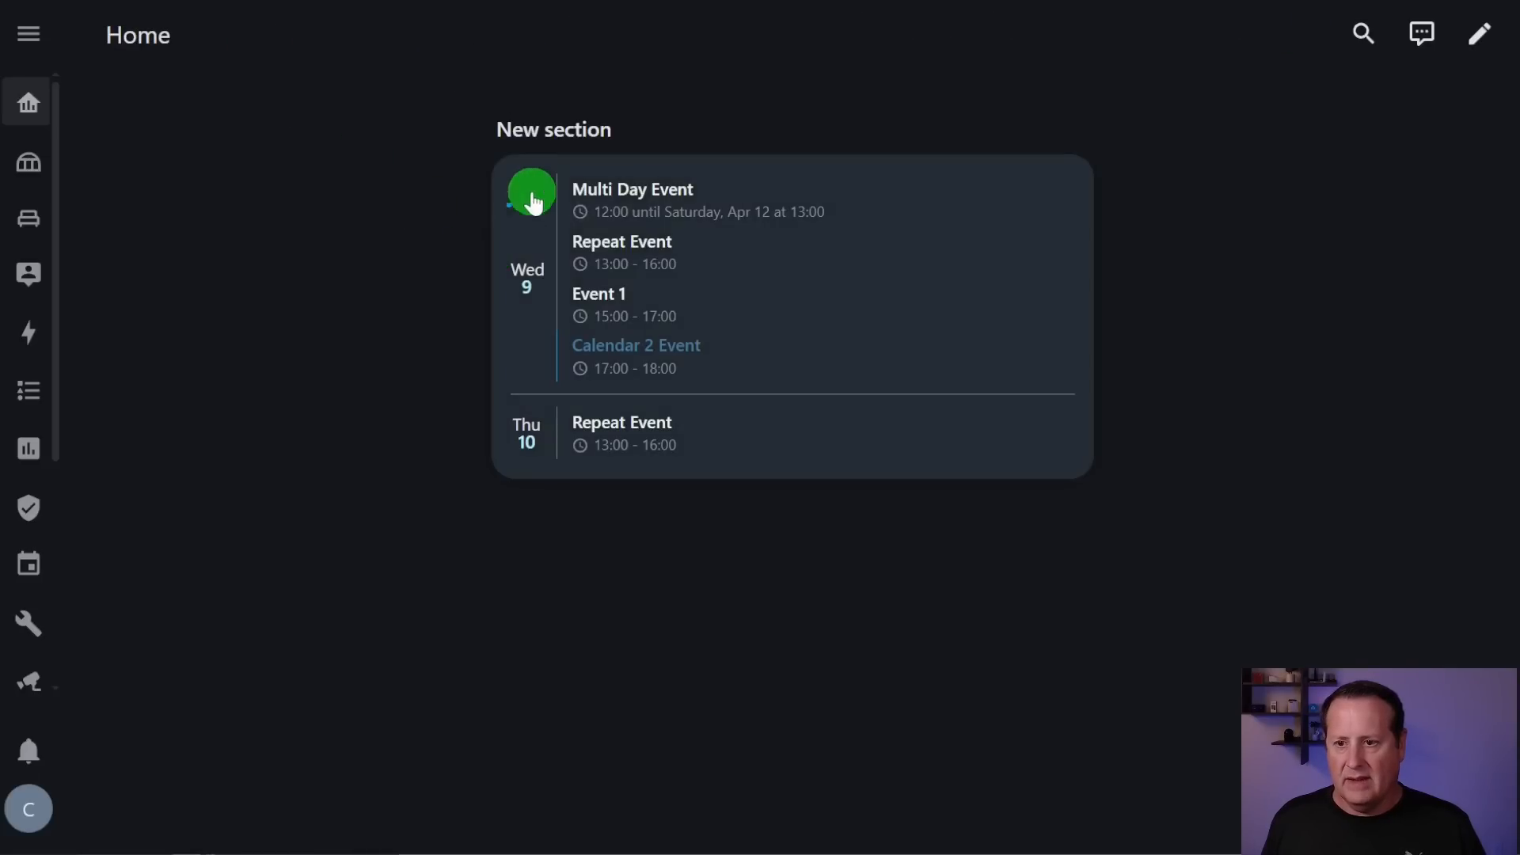
- Reopen the calendar card's configuration, set split_multiday_events to true and save the card
{"action": "left_click", "coordinate": [1477, 62]}
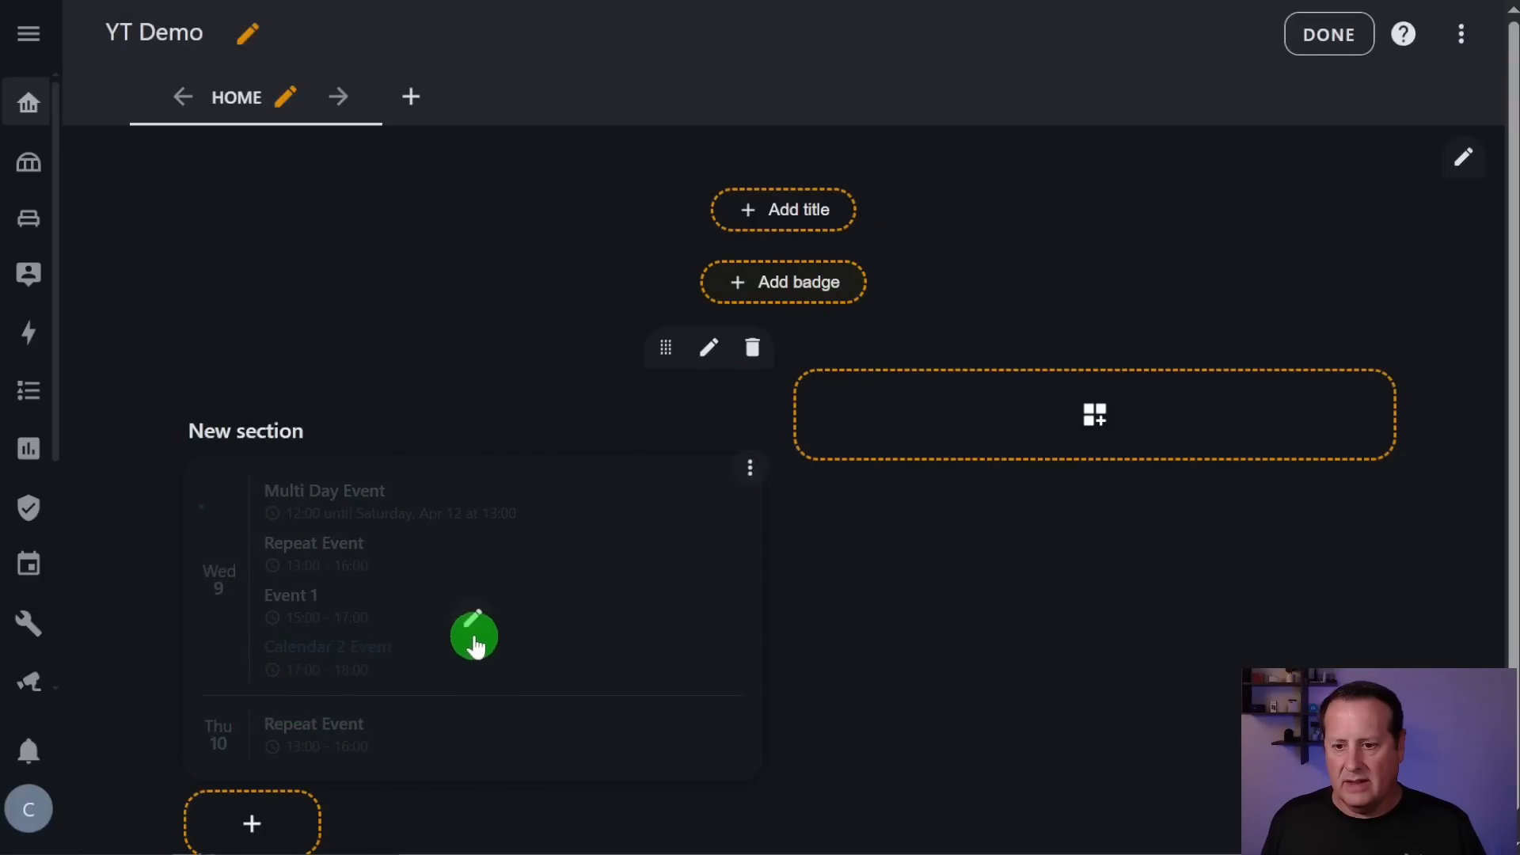
{"action": "left_click", "coordinate": [473, 634]}
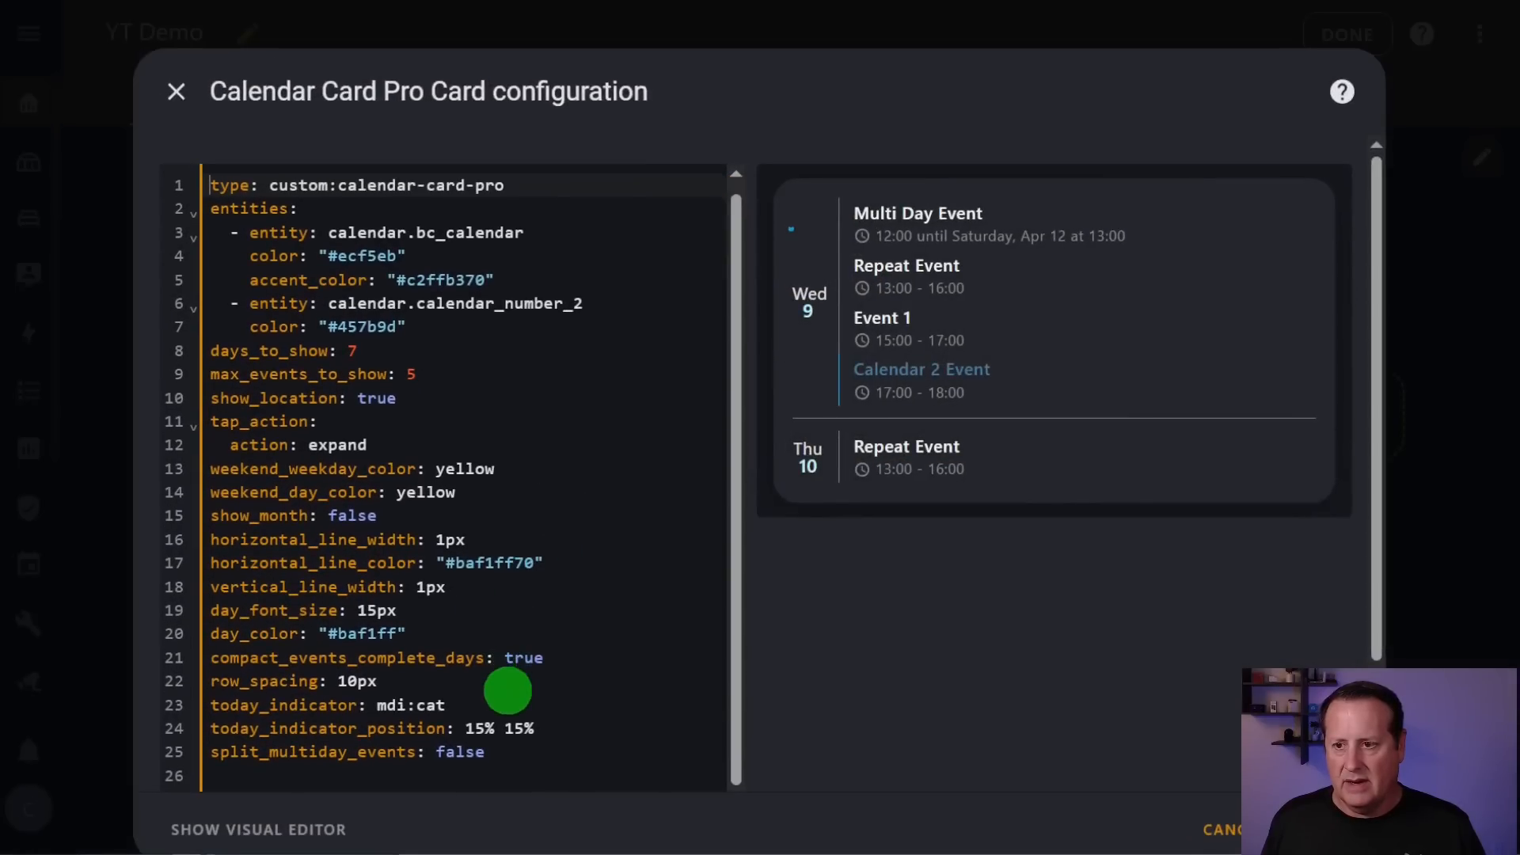
{"action": "left_click", "coordinate": [495, 760]}
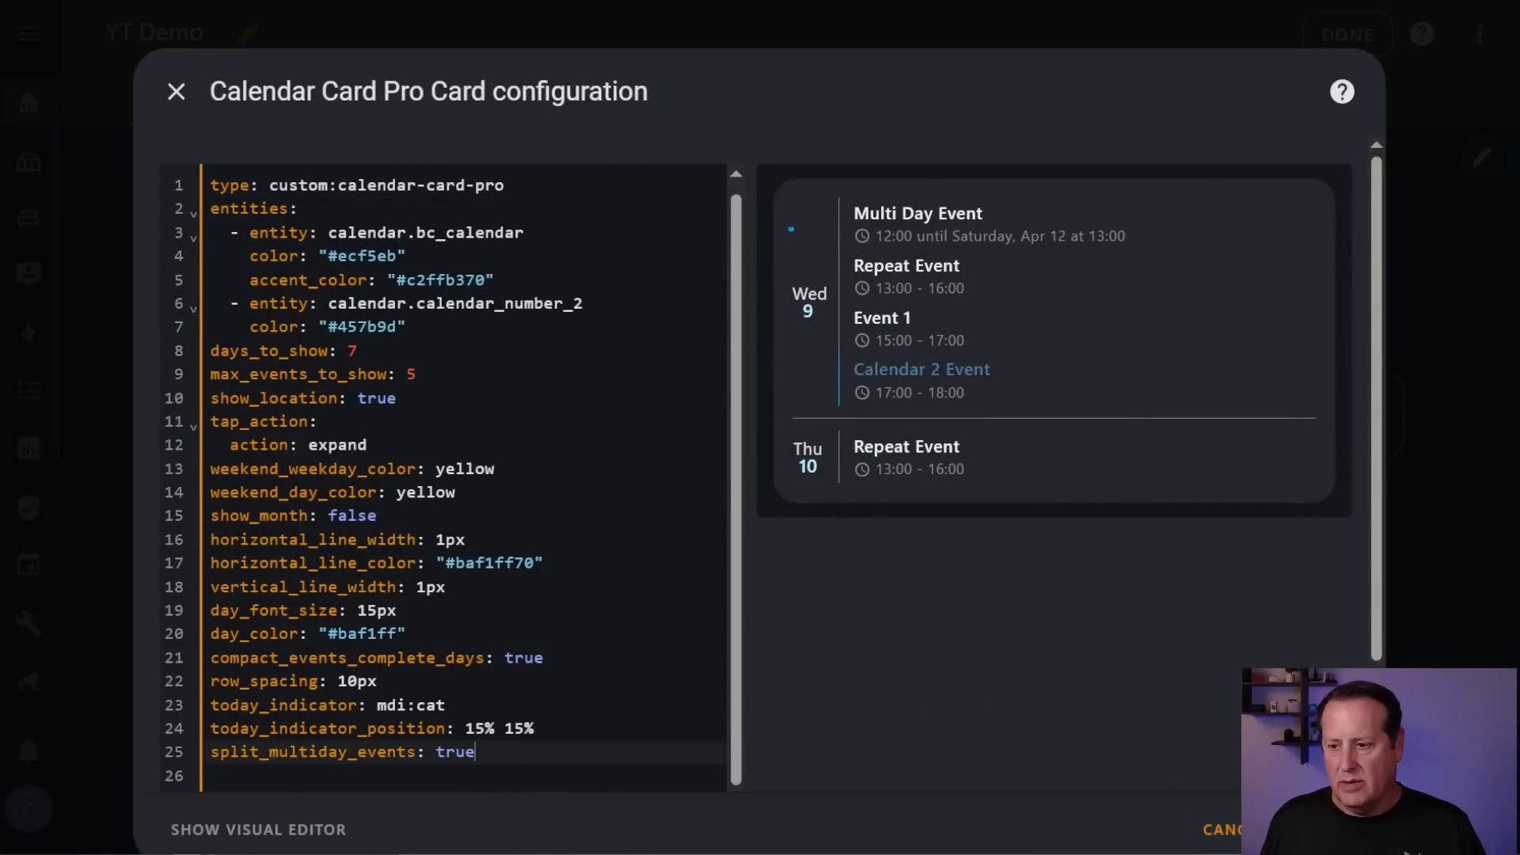
{"action": "left_click", "coordinate": [1314, 829]}
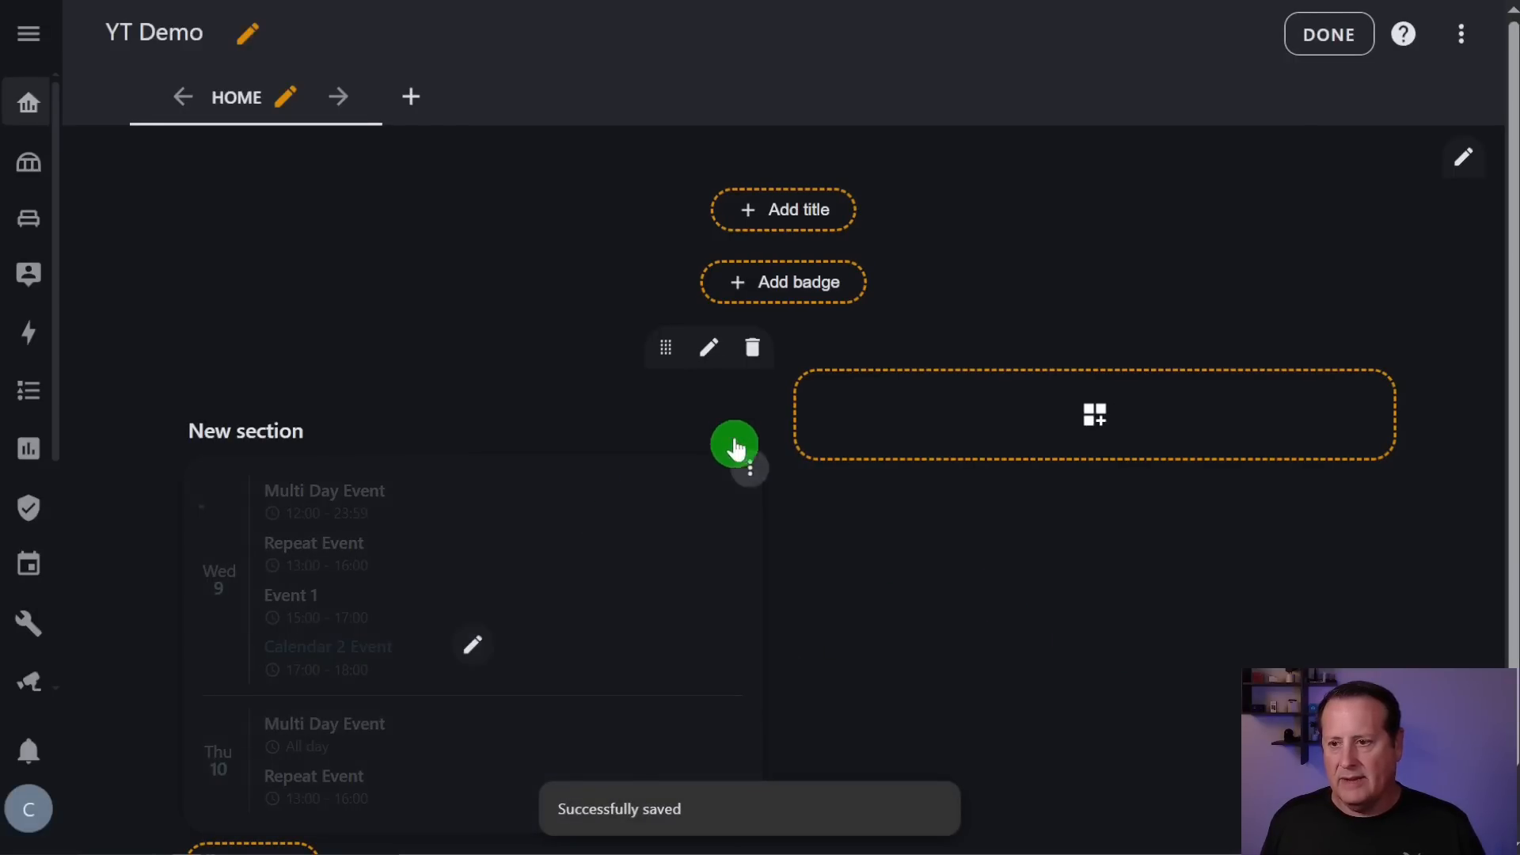
- Reopen the calendar card's configuration and look up the README section on what is displayed in compact vs expanded views
{"action": "left_click", "coordinate": [474, 643]}
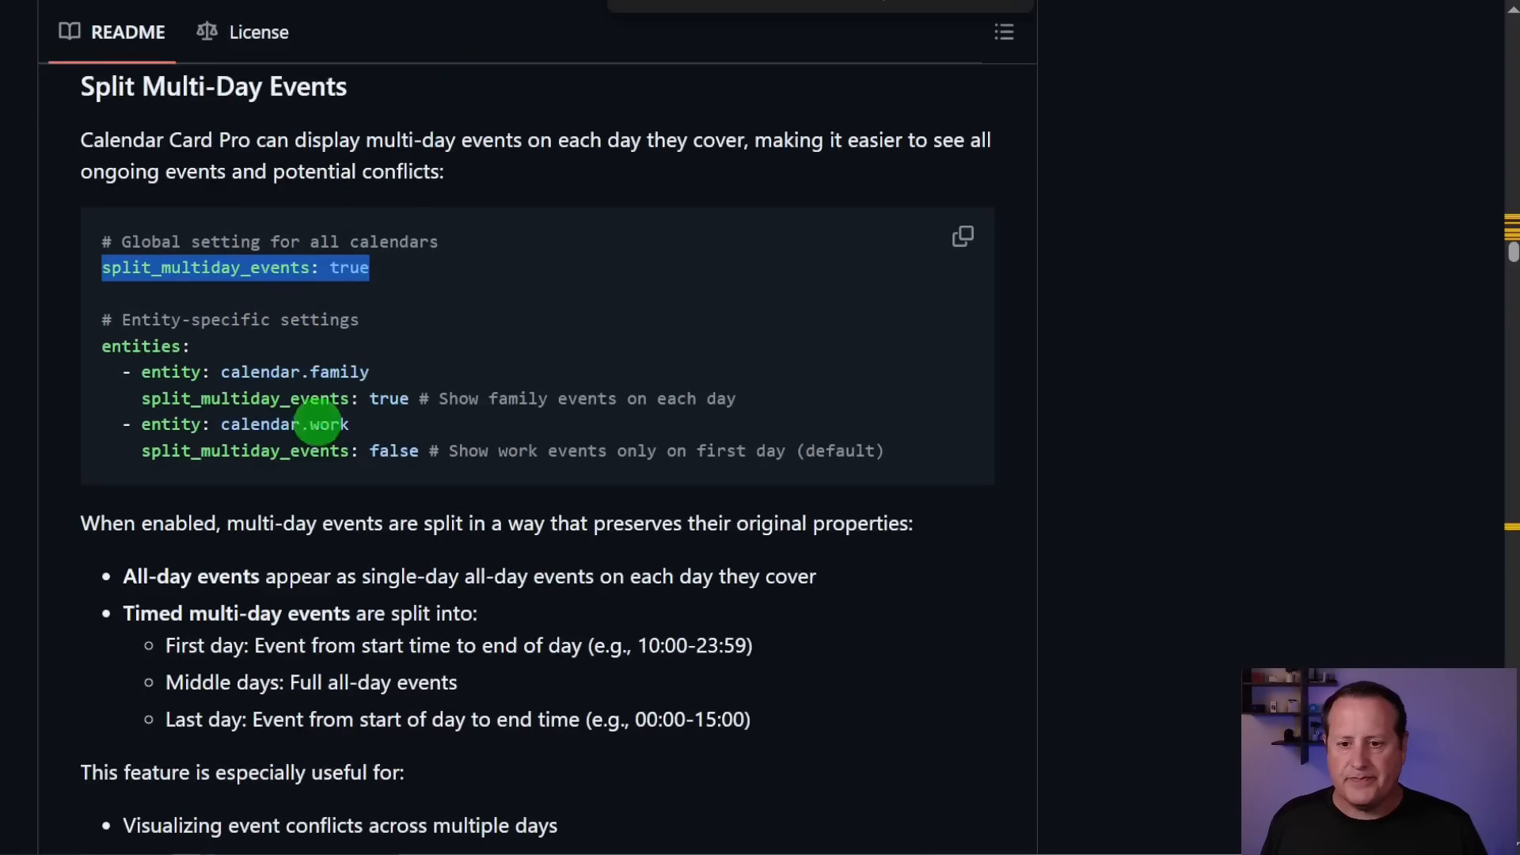
{"action": "scroll", "coordinate": [169, 491], "scroll_direction": "up", "scroll_amount": 10}
{"action": "scroll", "coordinate": [168, 484], "scroll_direction": "up", "scroll_amount": 20}
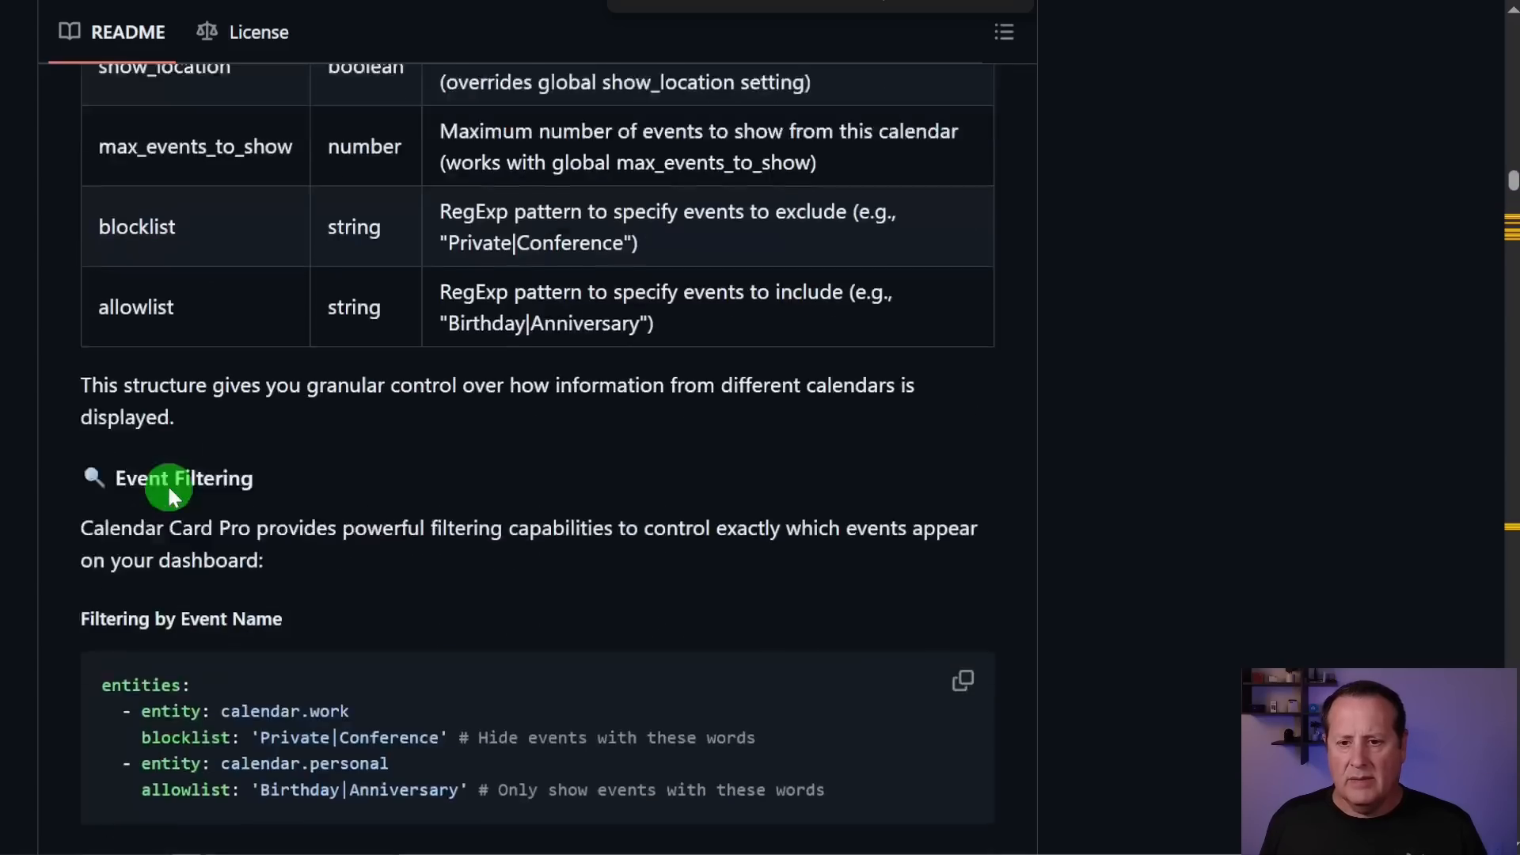
{"action": "scroll", "coordinate": [168, 485], "scroll_direction": "up", "scroll_amount": 9}
{"action": "scroll", "coordinate": [170, 483], "scroll_direction": "down", "scroll_amount": 6}
{"action": "scroll", "coordinate": [106, 483], "scroll_direction": "down", "scroll_amount": 6}
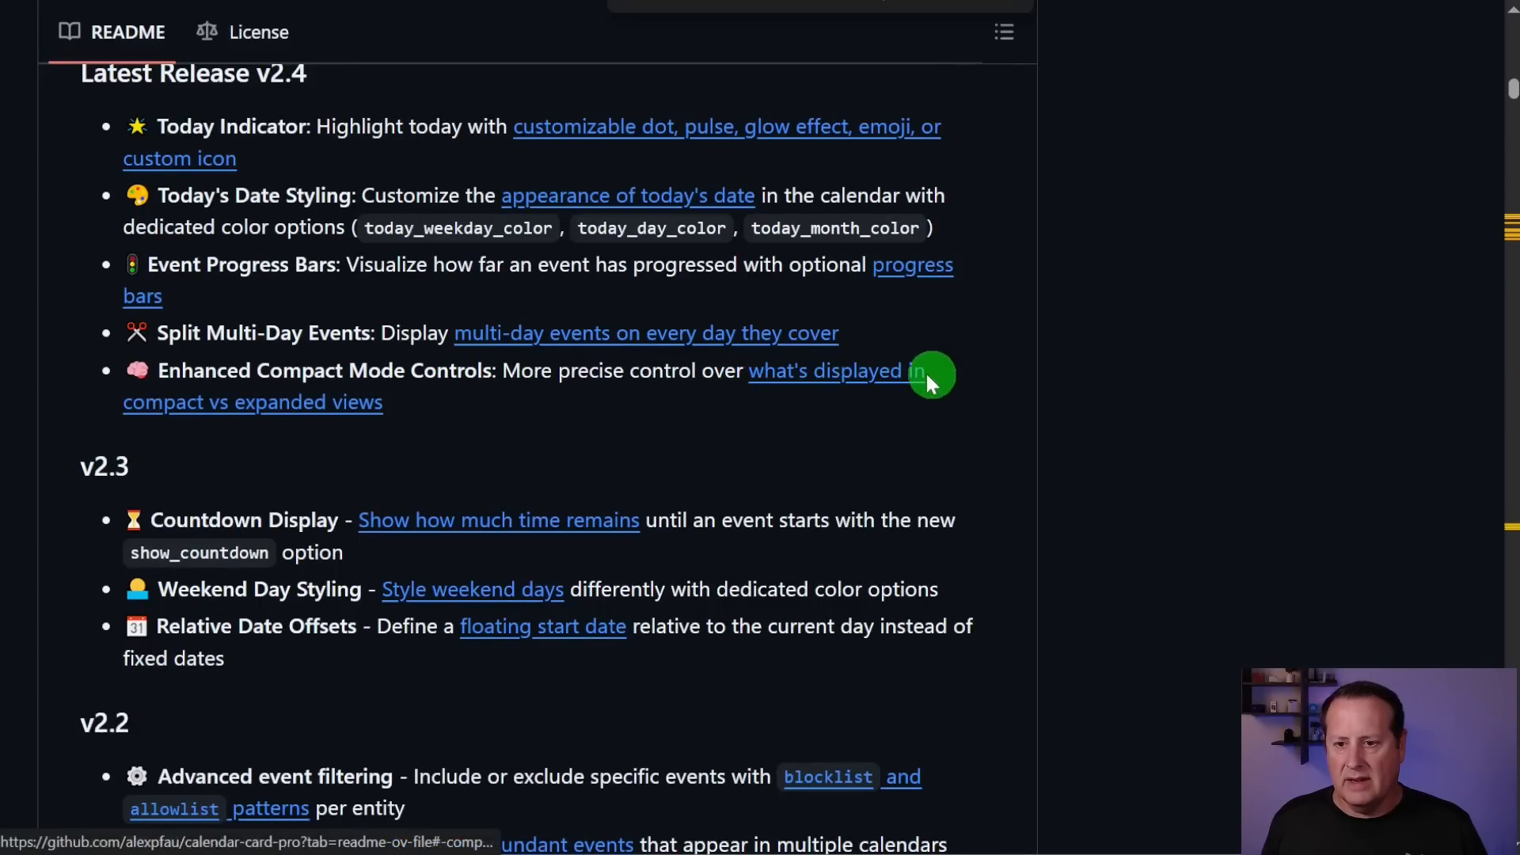
{"action": "left_click", "coordinate": [902, 381]}
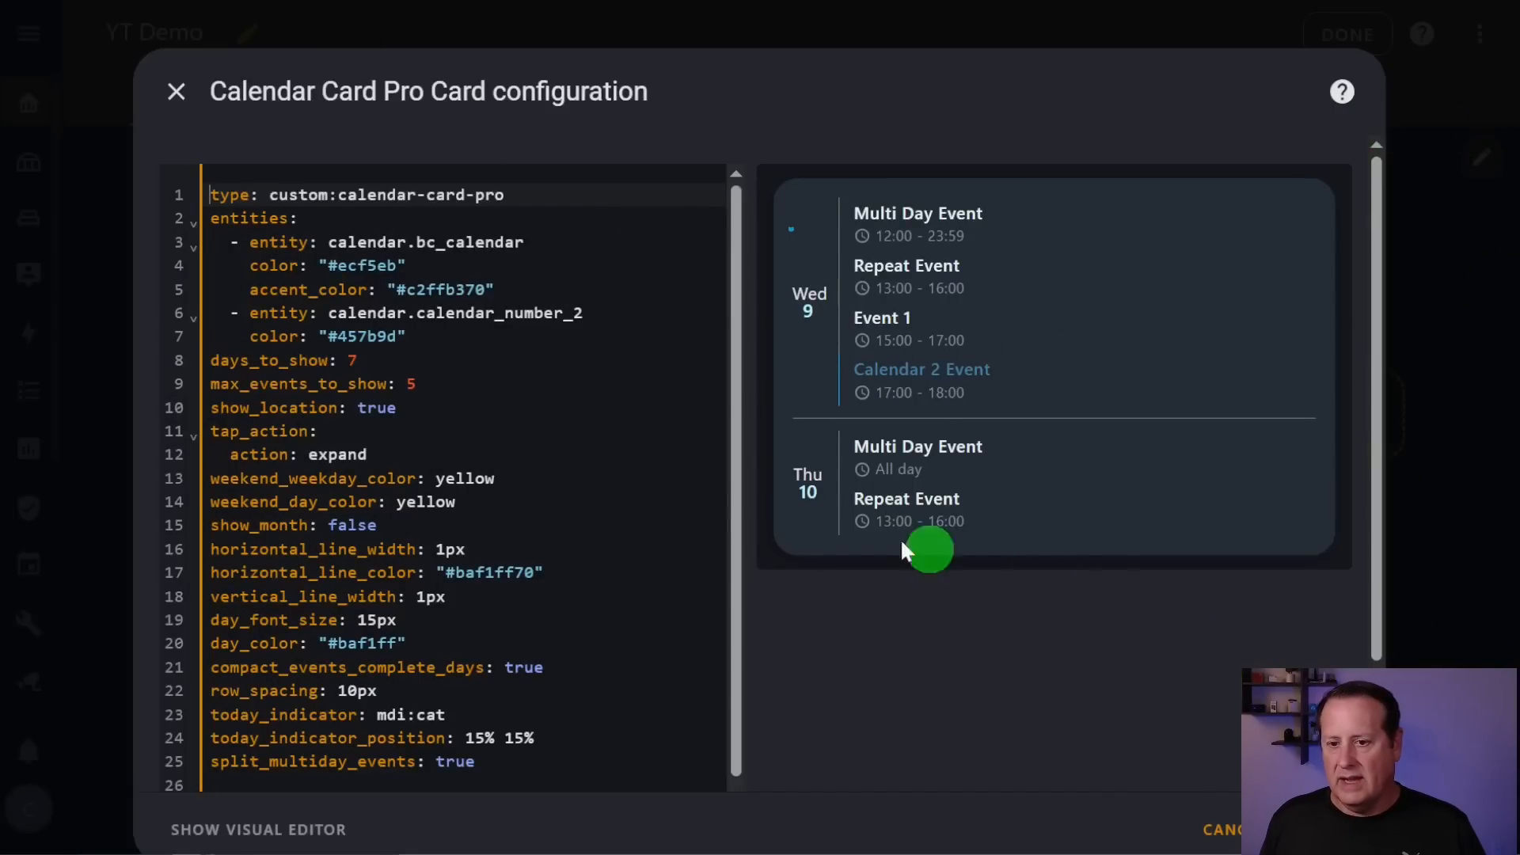
- Set days_to_show to 10 in the calendar card's YAML, save the card and finish editing the dashboard
{"action": "double_click", "coordinate": [353, 361]}
{"action": "type", "text": "10"}
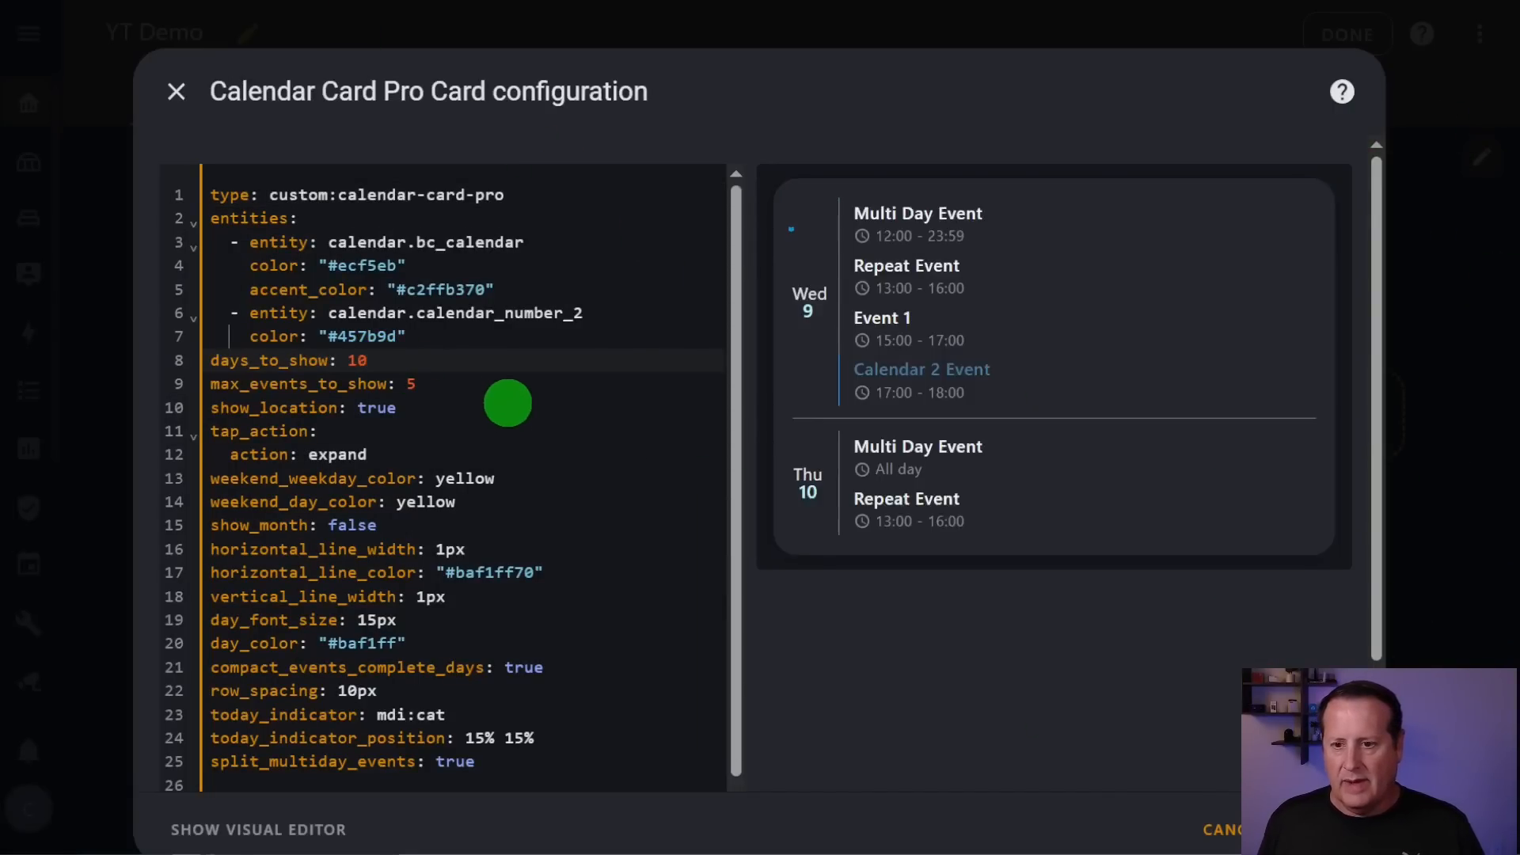
{"action": "left_click", "coordinate": [1314, 829]}
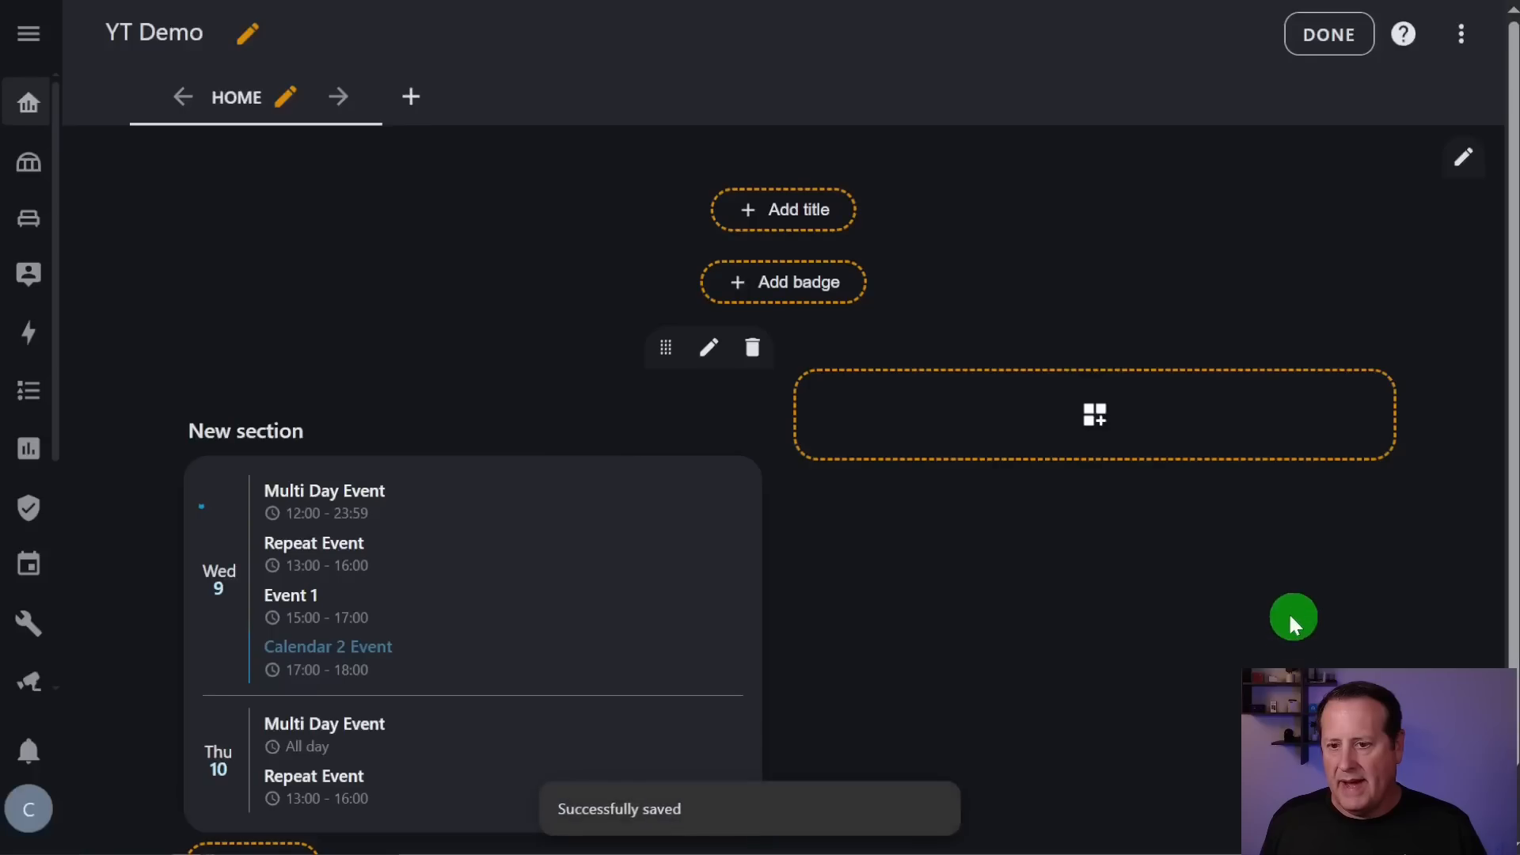
{"action": "left_click", "coordinate": [1329, 34]}
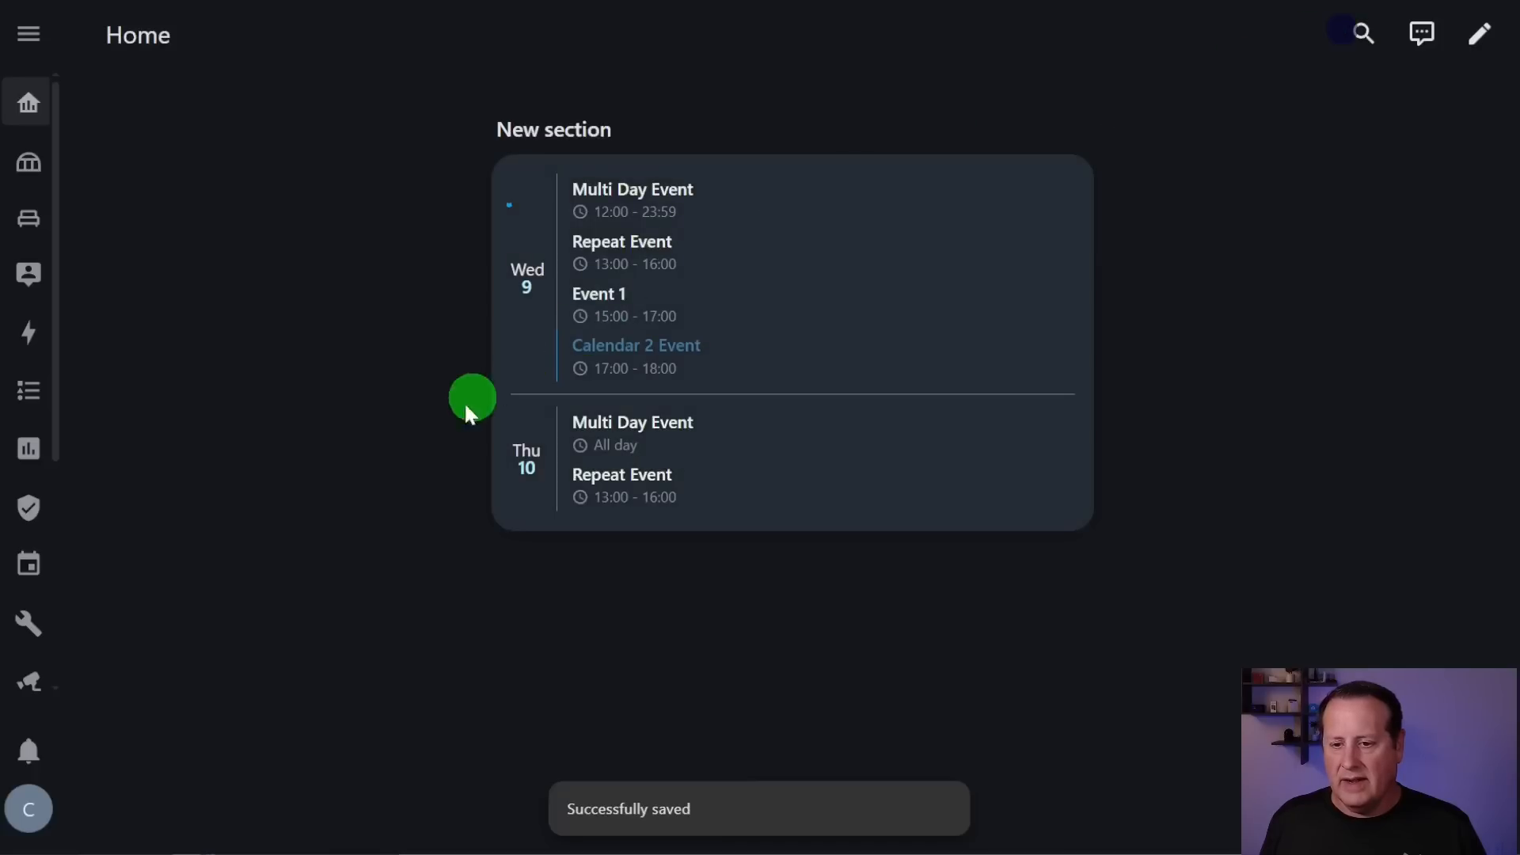
- Expand the calendar card on the dashboard, look through all the days it lists and collapse it again
{"action": "scroll", "coordinate": [637, 376], "scroll_direction": "down", "scroll_amount": 5}
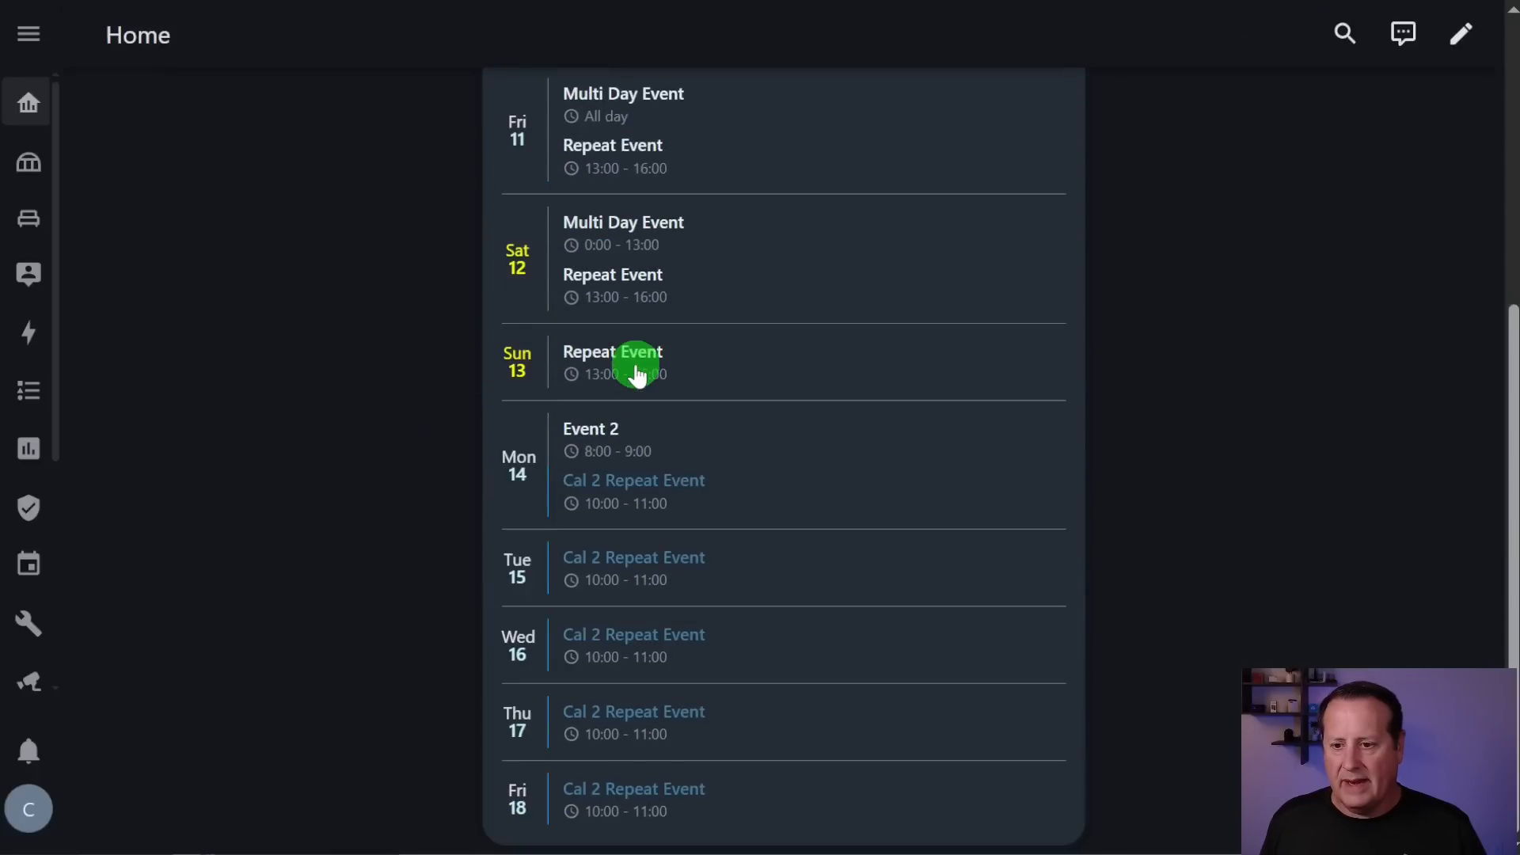
{"action": "scroll", "coordinate": [637, 376], "scroll_direction": "up", "scroll_amount": 5}
{"action": "scroll", "coordinate": [631, 373], "scroll_direction": "down", "scroll_amount": 5}
{"action": "scroll", "coordinate": [712, 360], "scroll_direction": "up", "scroll_amount": 3}
{"action": "left_click", "coordinate": [782, 342]}
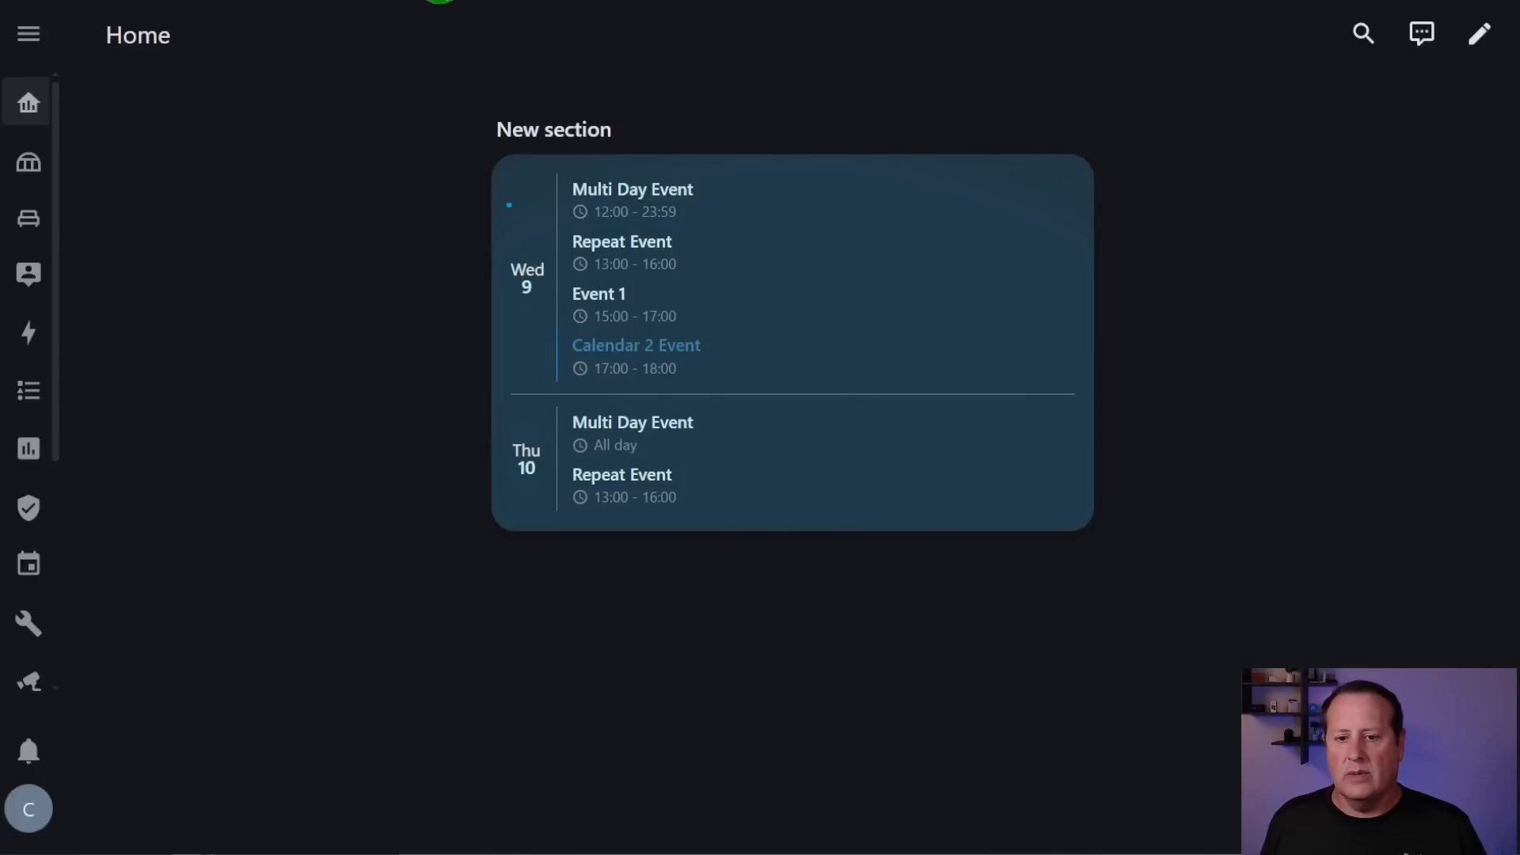
- Open the user profile and set the browser theme to ios-dark-mode-blue-red-alternative
{"action": "left_click", "coordinate": [32, 814]}
{"action": "scroll", "coordinate": [585, 519], "scroll_direction": "down", "scroll_amount": 8}
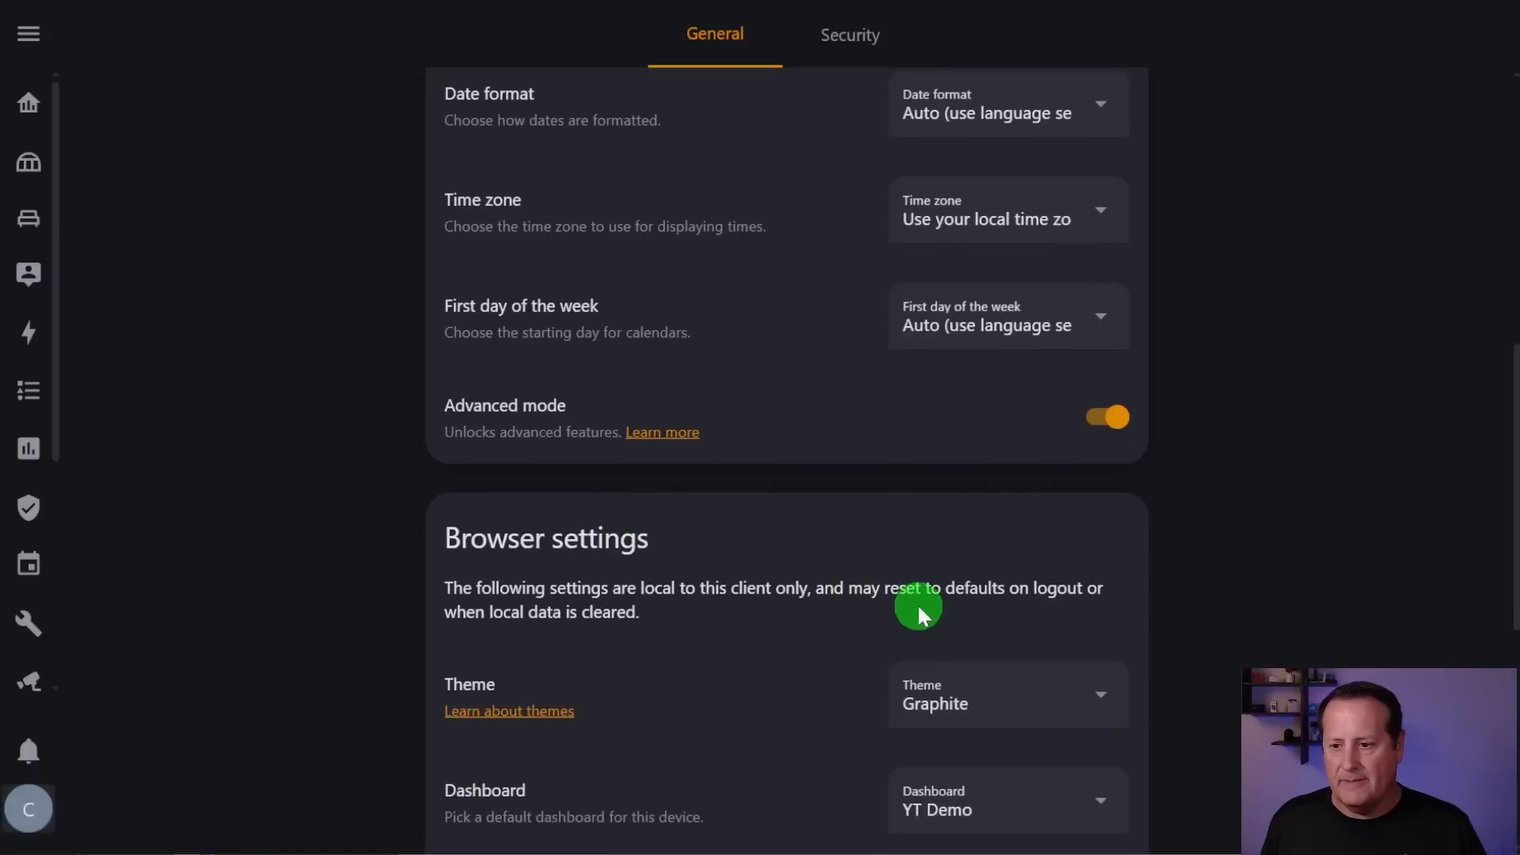
{"action": "left_click", "coordinate": [998, 673]}
{"action": "scroll", "coordinate": [1078, 513], "scroll_direction": "down", "scroll_amount": 5}
{"action": "scroll", "coordinate": [1078, 513], "scroll_direction": "down", "scroll_amount": 15}
{"action": "scroll", "coordinate": [1079, 513], "scroll_direction": "down", "scroll_amount": 20}
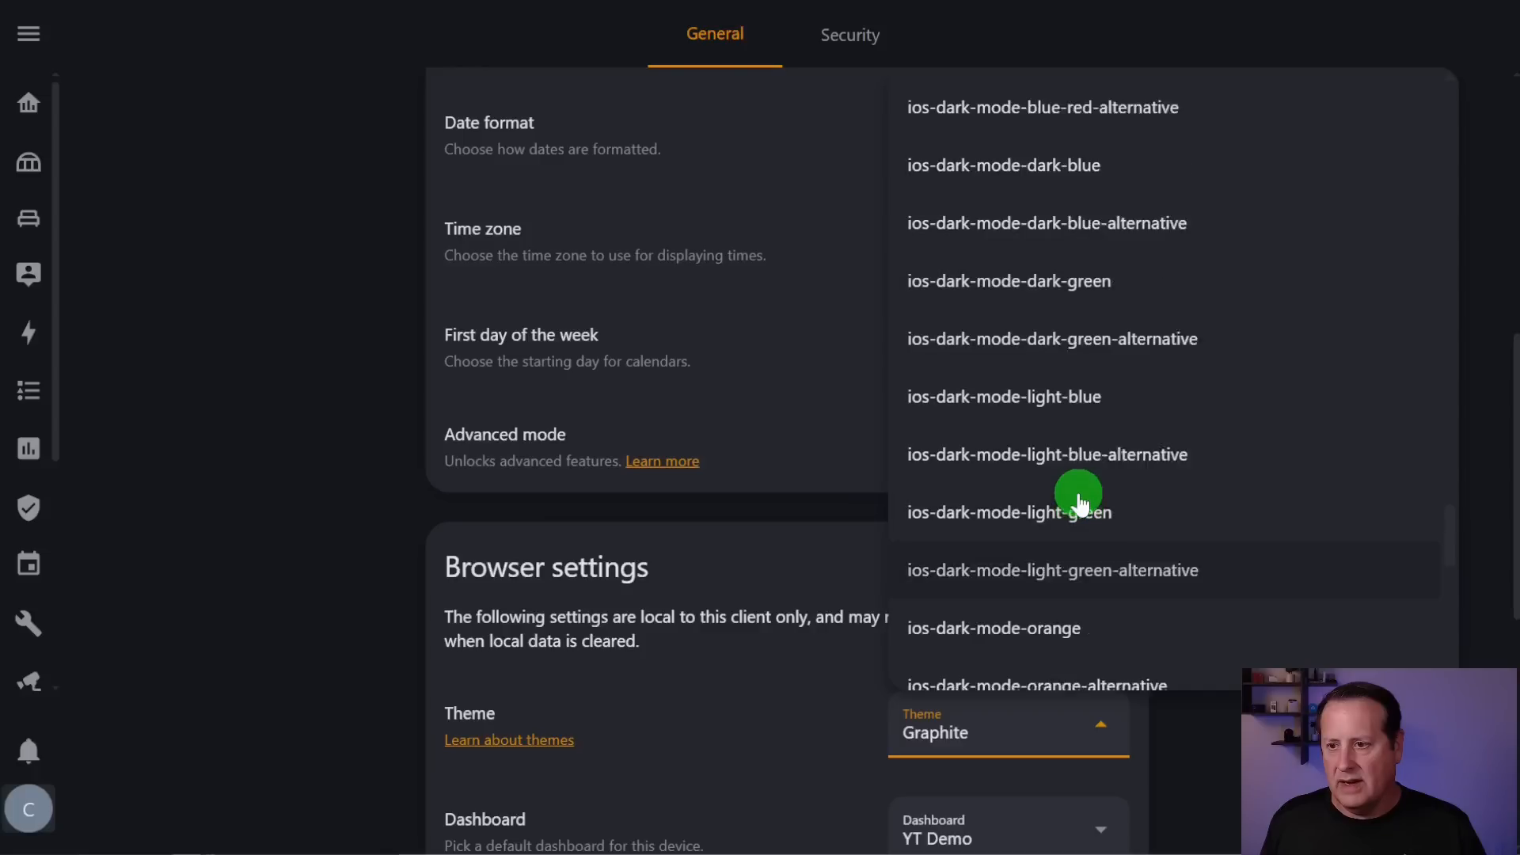
{"action": "scroll", "coordinate": [1080, 502], "scroll_direction": "up", "scroll_amount": 3}
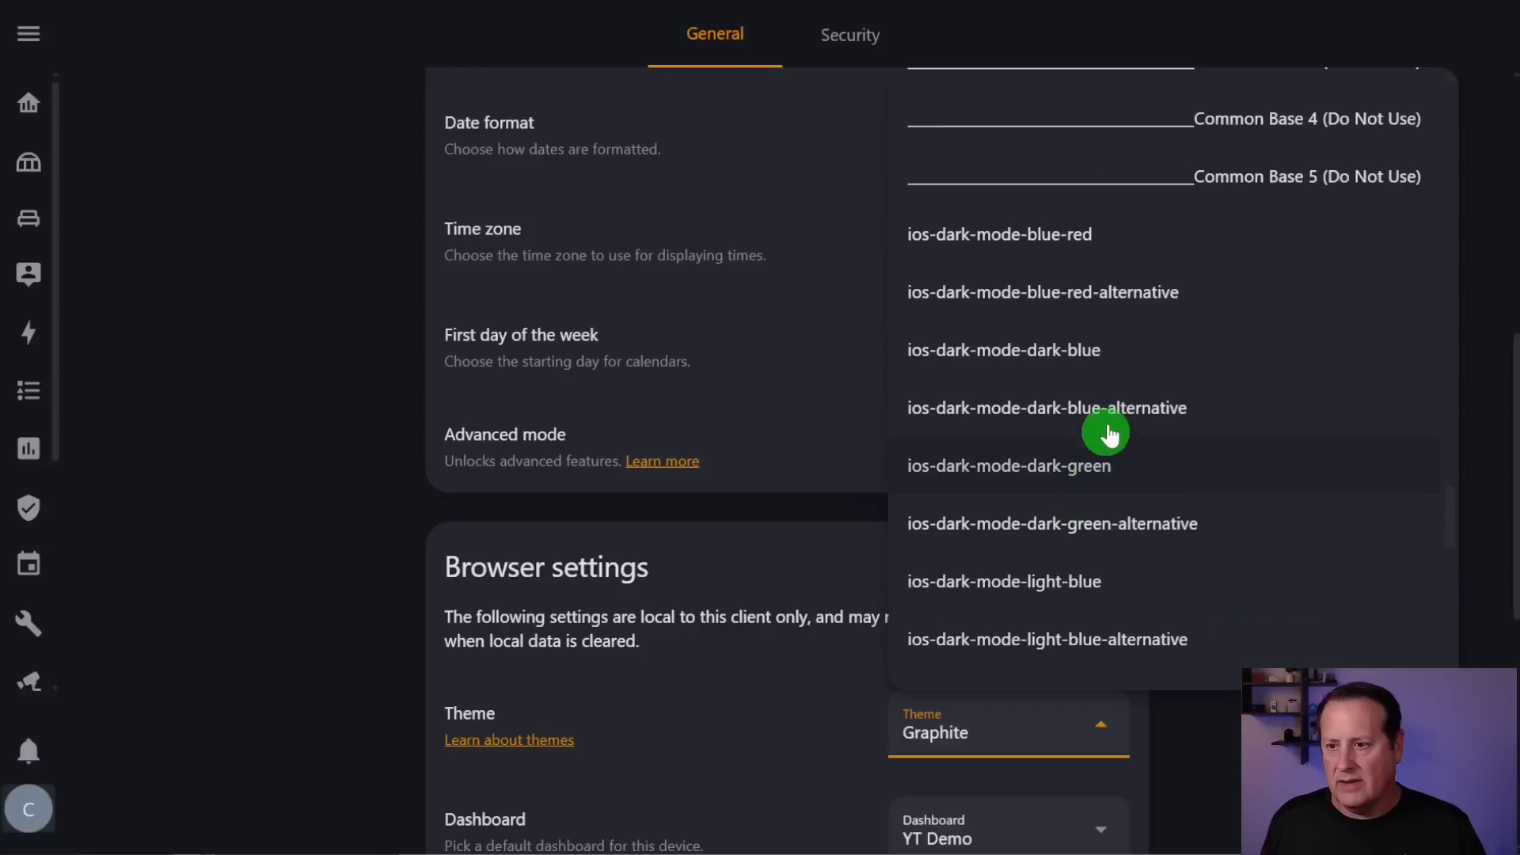
{"action": "left_click", "coordinate": [1179, 305]}
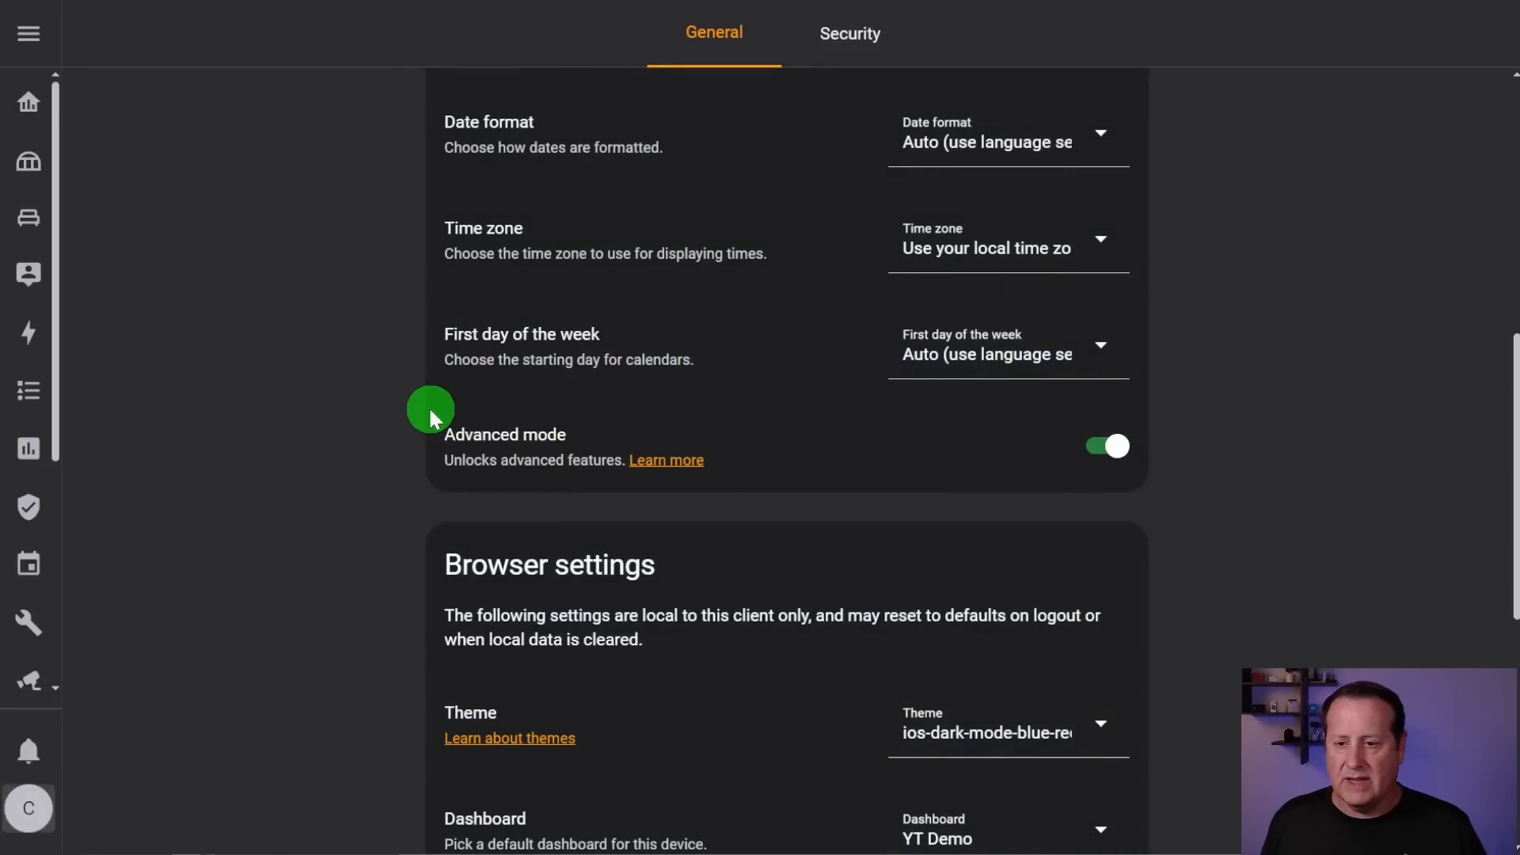
- Return to the YT Demo dashboard and check how the calendar card looks under the alternative theme
{"action": "left_click", "coordinate": [32, 99]}
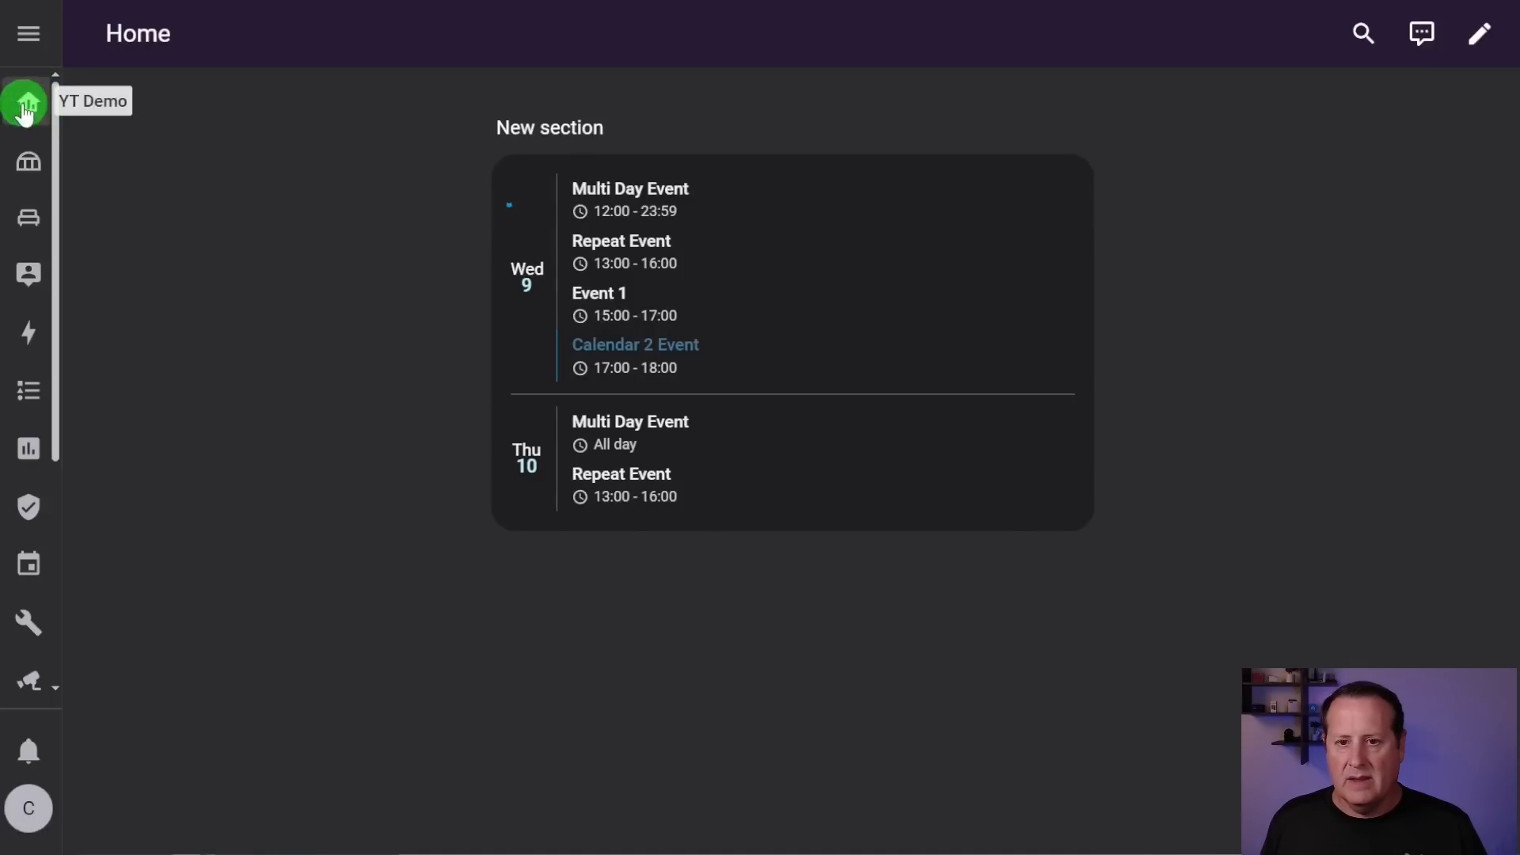
{"action": "left_click", "coordinate": [29, 159]}
{"action": "left_click", "coordinate": [32, 100]}
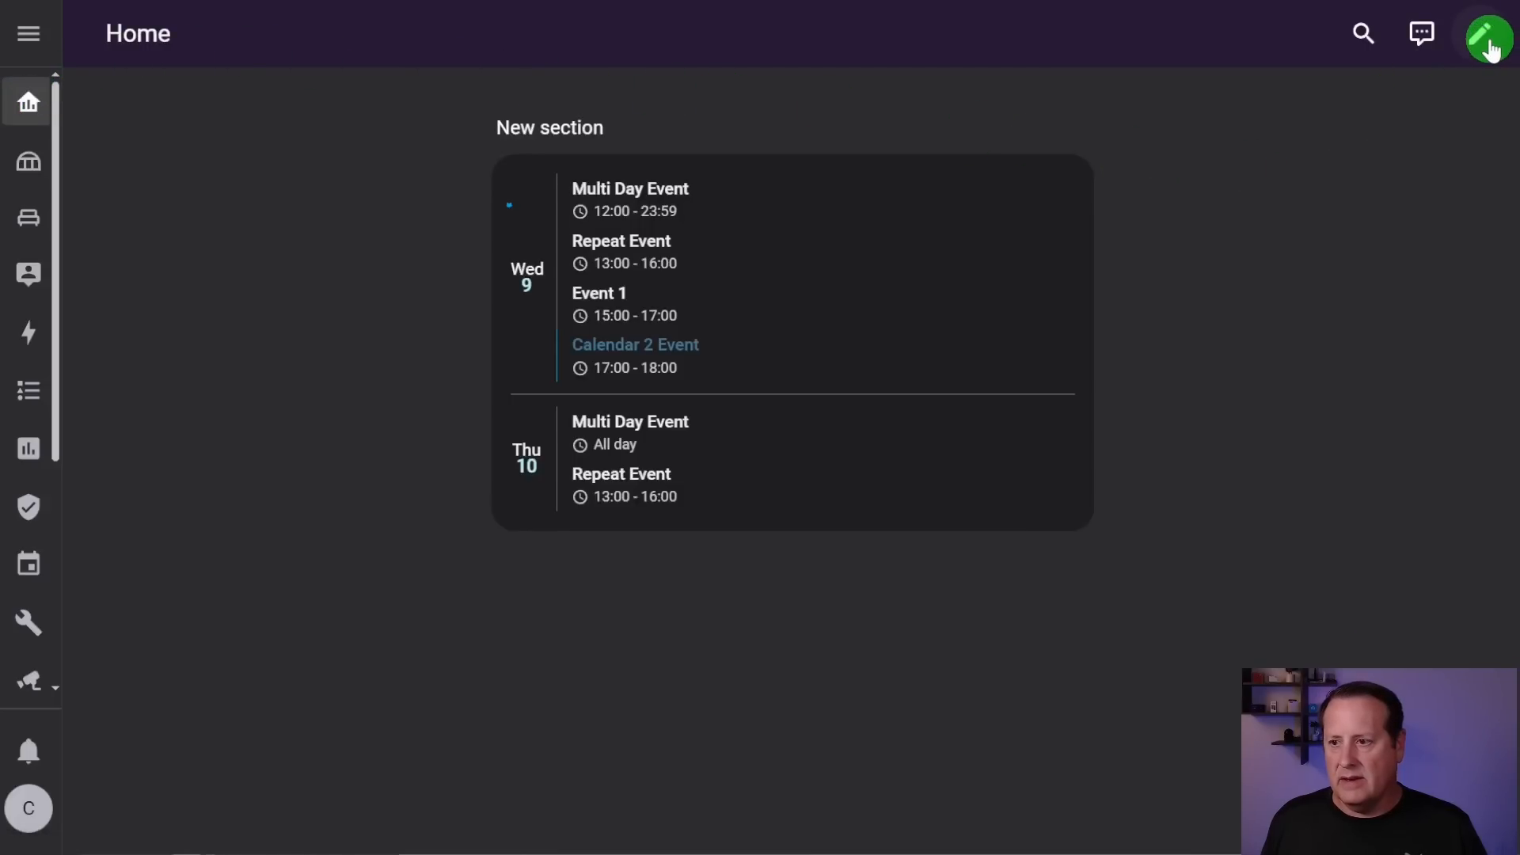
- Reopen the user profile and change the browser theme to ios-dark-mode-blue-red
{"action": "left_click", "coordinate": [28, 808]}
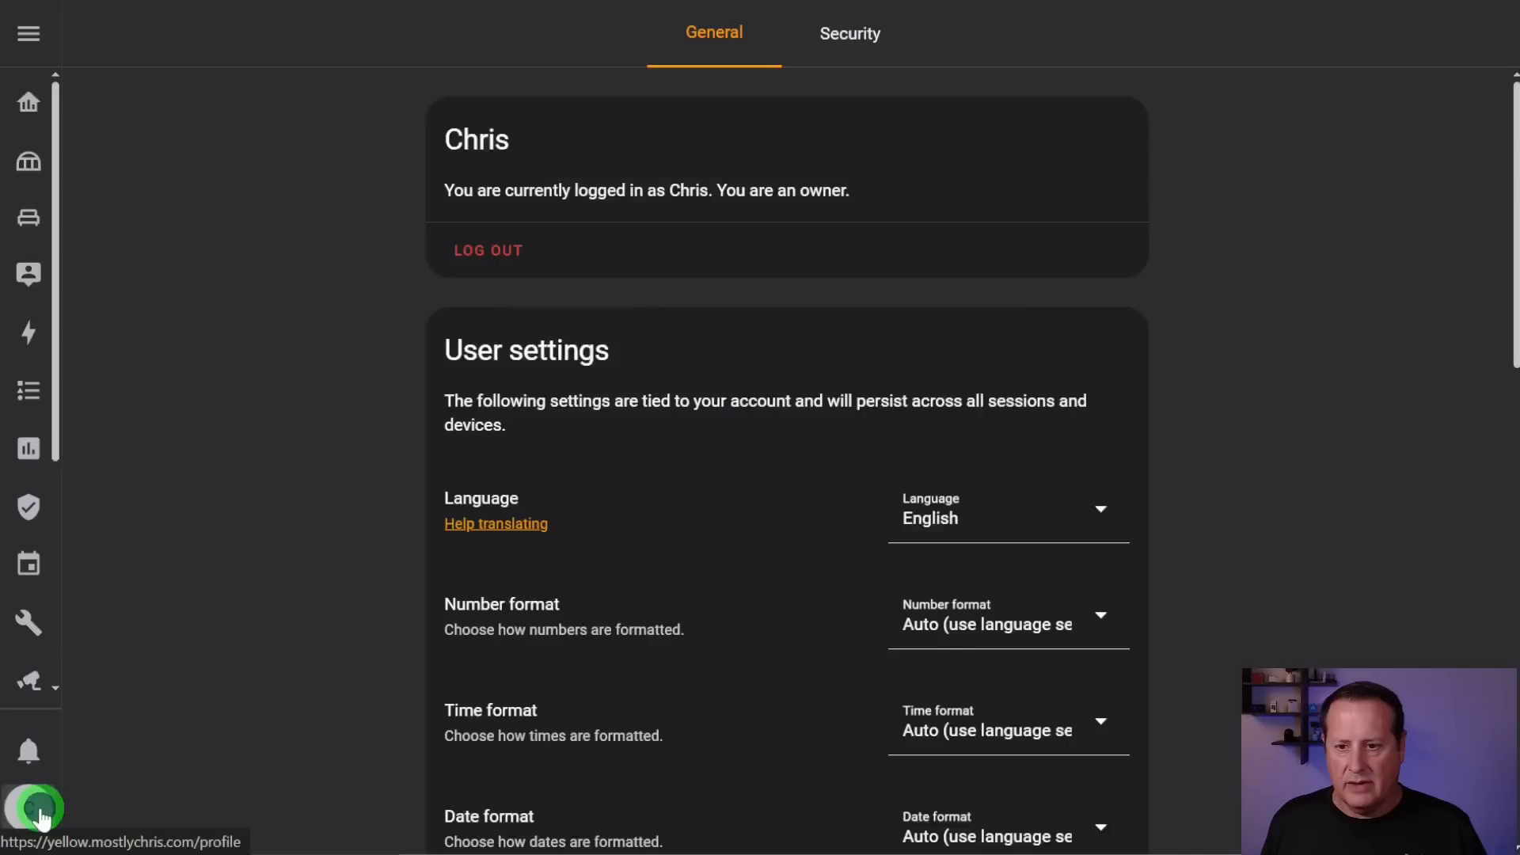
{"action": "scroll", "coordinate": [603, 571], "scroll_direction": "down", "scroll_amount": 12}
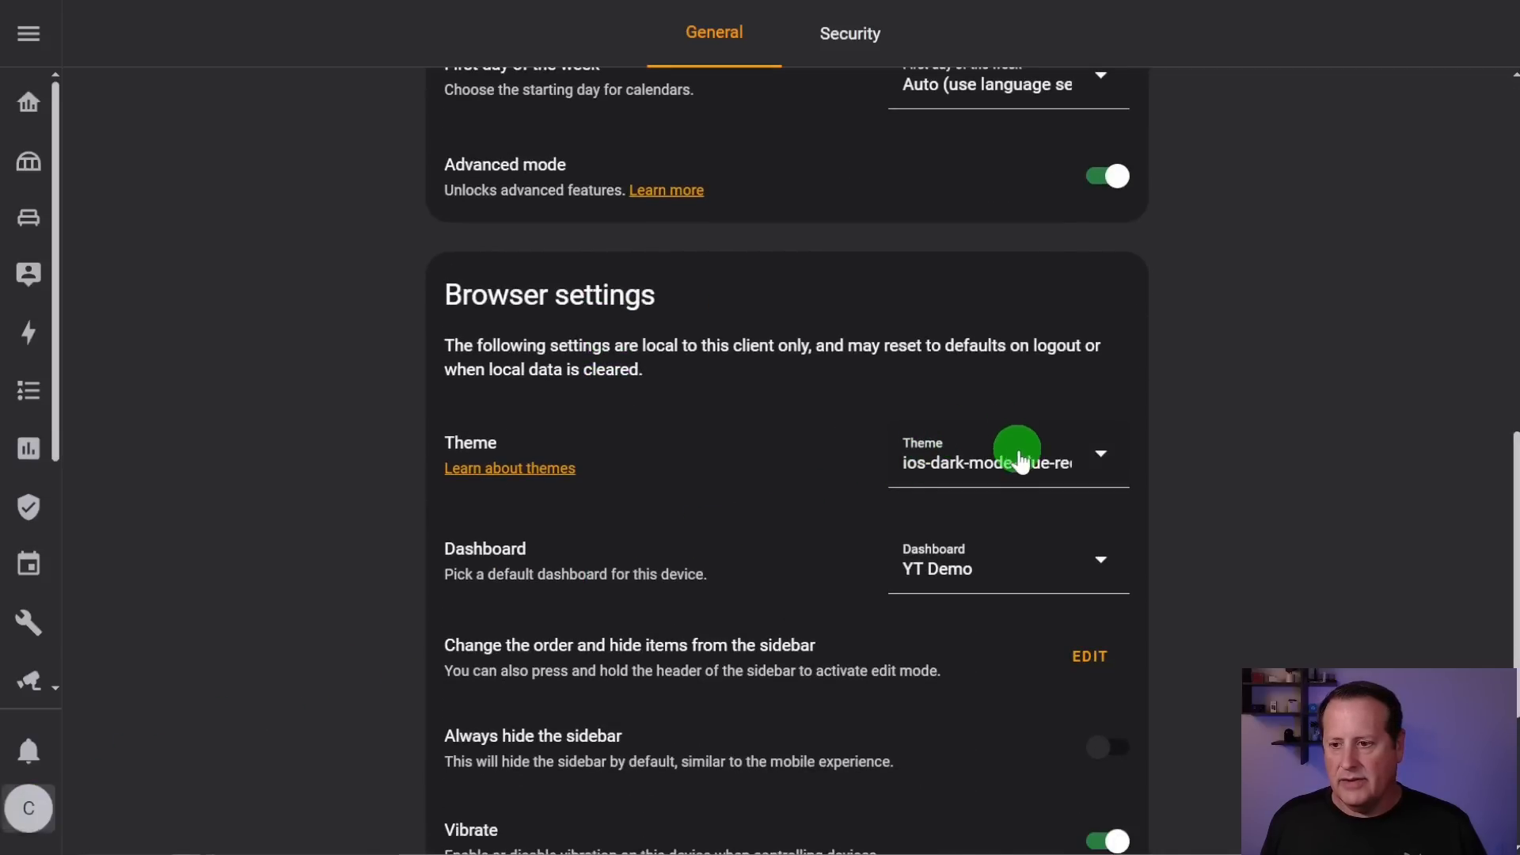
{"action": "left_click", "coordinate": [1025, 463]}
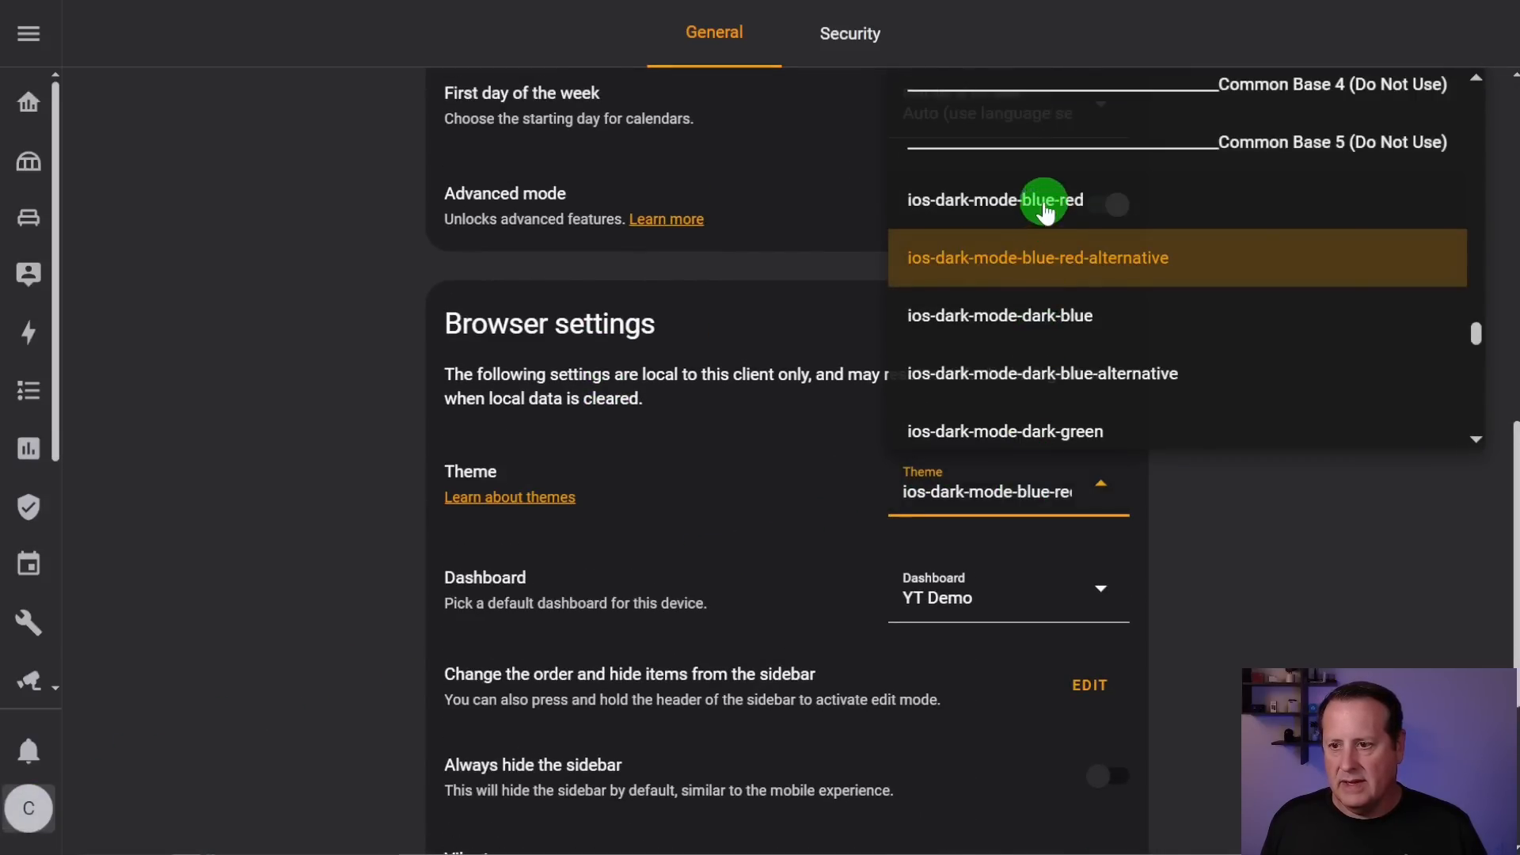
{"action": "left_click", "coordinate": [1039, 201]}
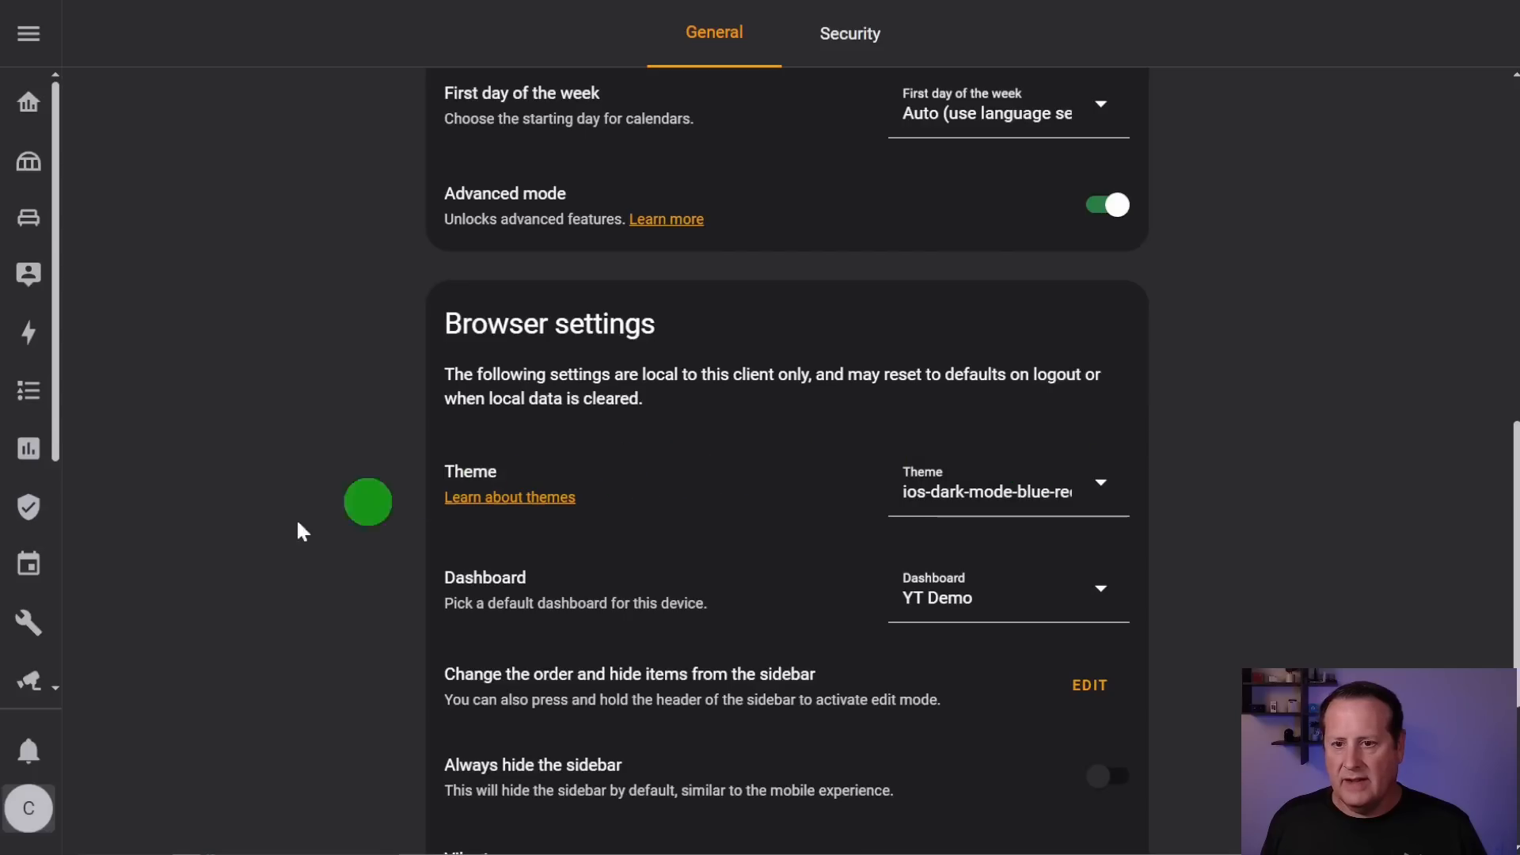
{"action": "scroll", "coordinate": [206, 554], "scroll_direction": "down", "scroll_amount": 5}
{"action": "scroll", "coordinate": [206, 555], "scroll_direction": "up", "scroll_amount": 15}
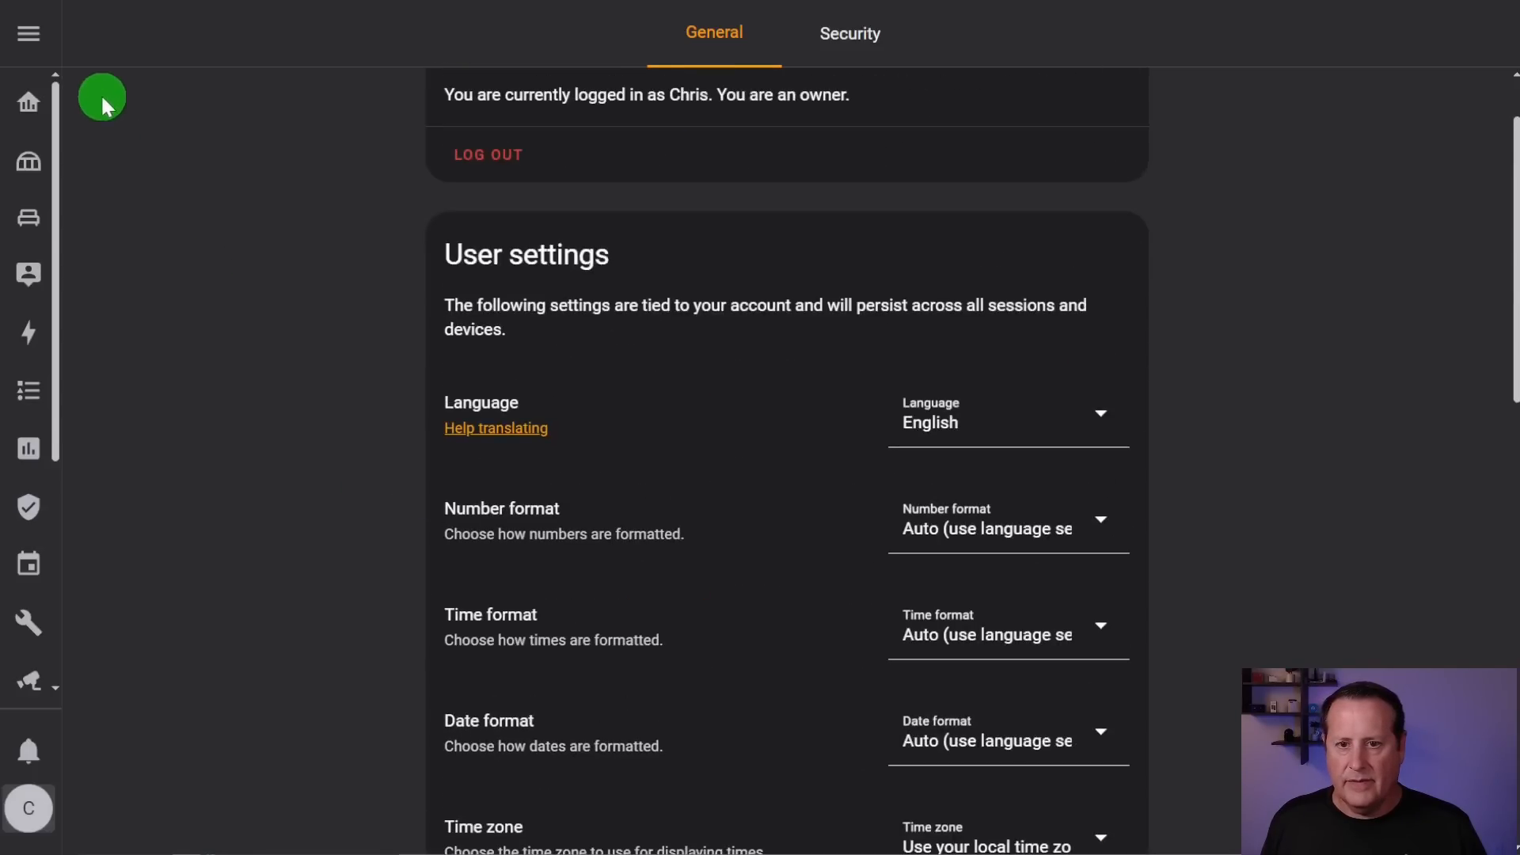
- Go back to the YT Demo dashboard and view the calendar card both expanded and collapsed under the blue-red theme
{"action": "left_click", "coordinate": [30, 105]}
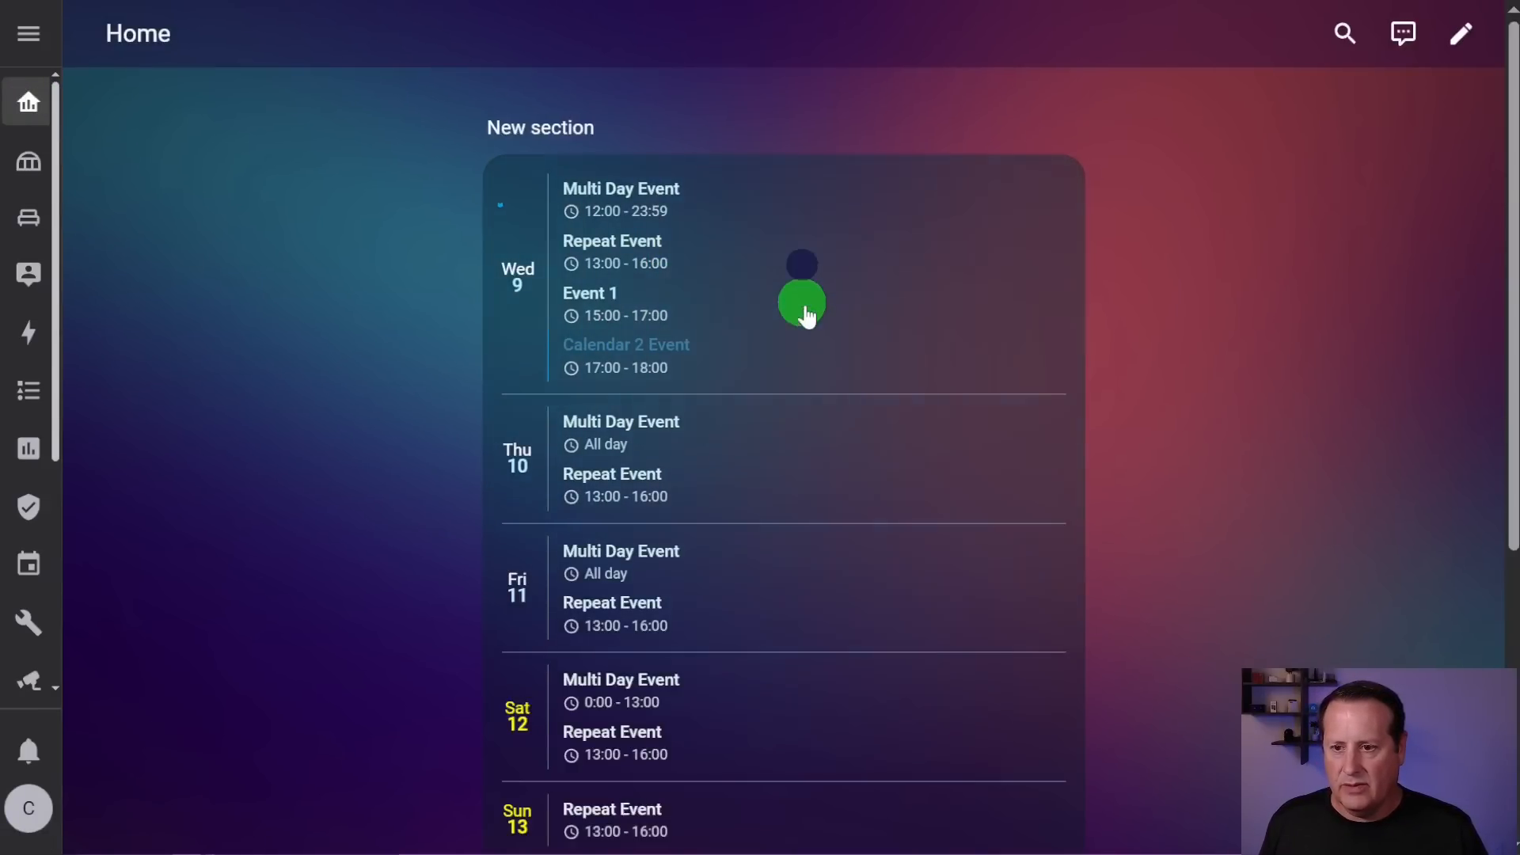
{"action": "scroll", "coordinate": [823, 317], "scroll_direction": "down", "scroll_amount": 5}
{"action": "scroll", "coordinate": [823, 317], "scroll_direction": "up", "scroll_amount": 5}
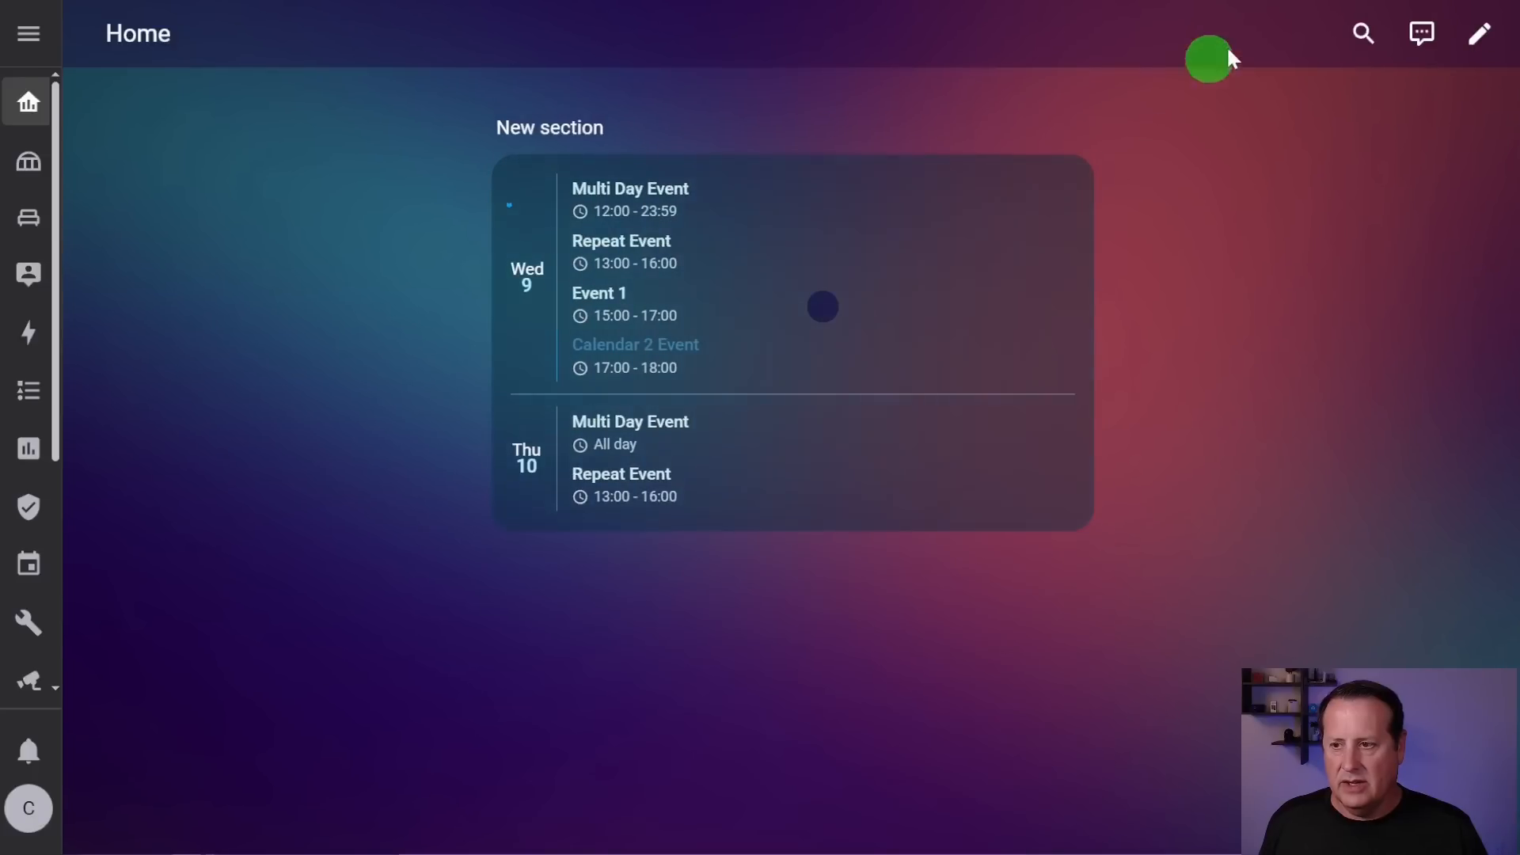
- Put the YT Demo dashboard into edit mode and open the calendar card's configuration
{"action": "left_click", "coordinate": [1473, 35]}
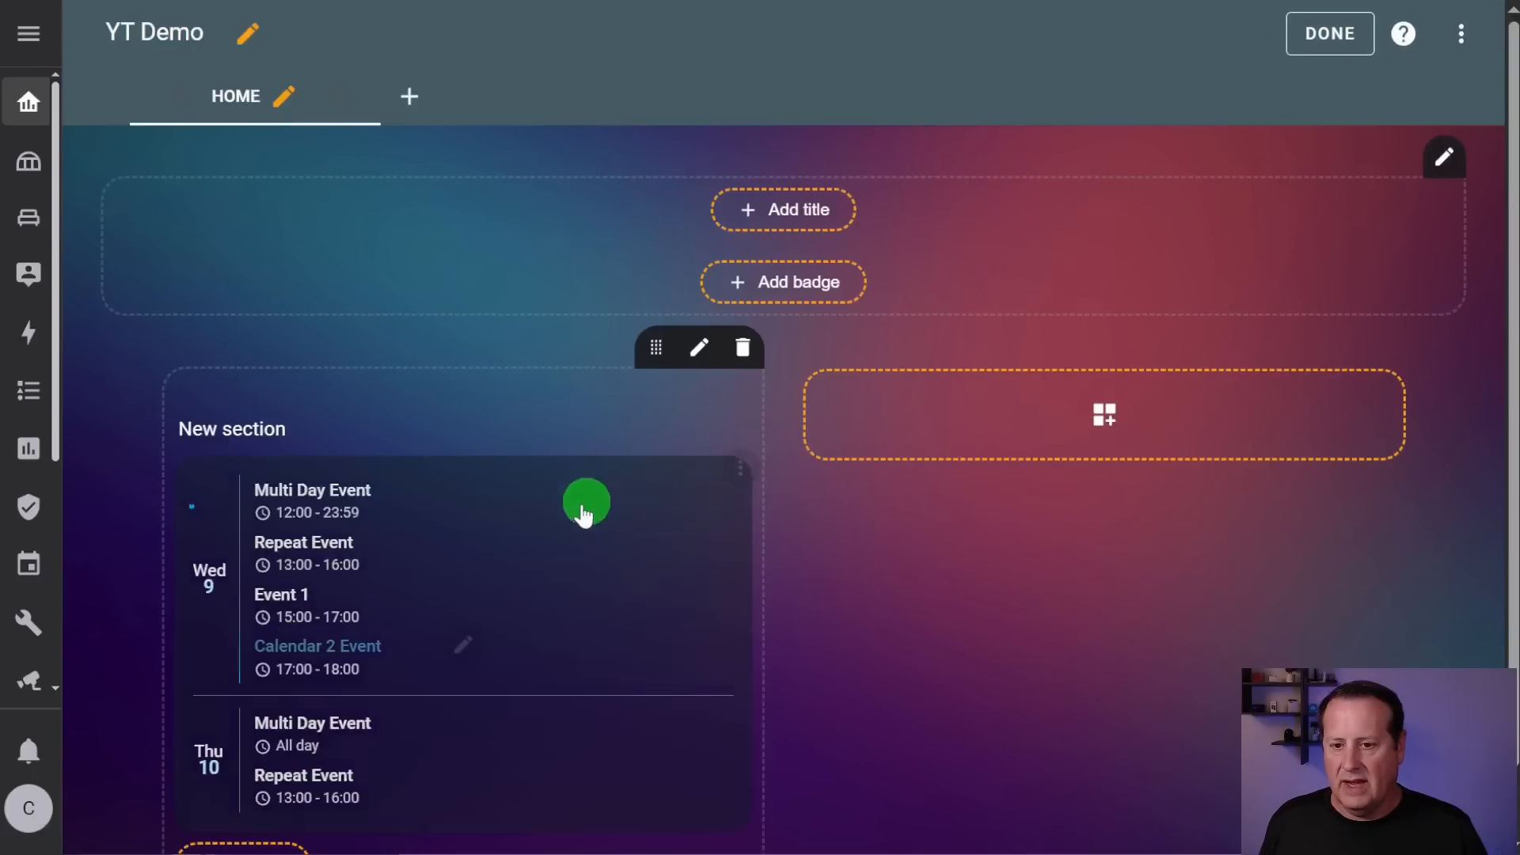
{"action": "mouse_move", "coordinate": [577, 475]}
{"action": "left_click", "coordinate": [464, 661]}
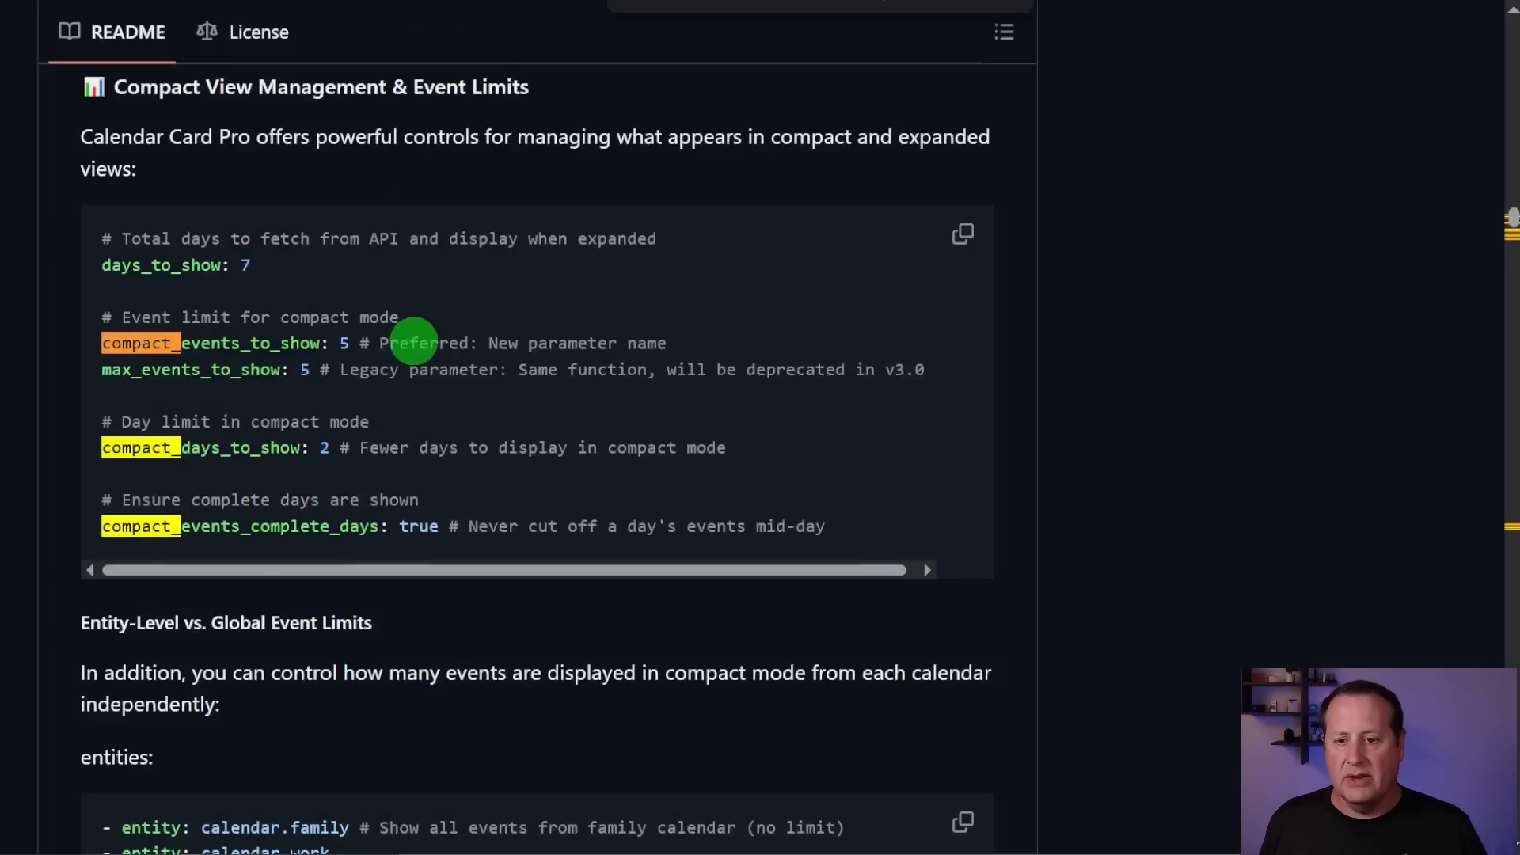
- Skim the Calendar Card Pro README's feature sections on compact view, spacing, date column styling, progress bars, location settings and card_mod examples
{"action": "scroll", "coordinate": [366, 546], "scroll_direction": "down", "scroll_amount": 20}
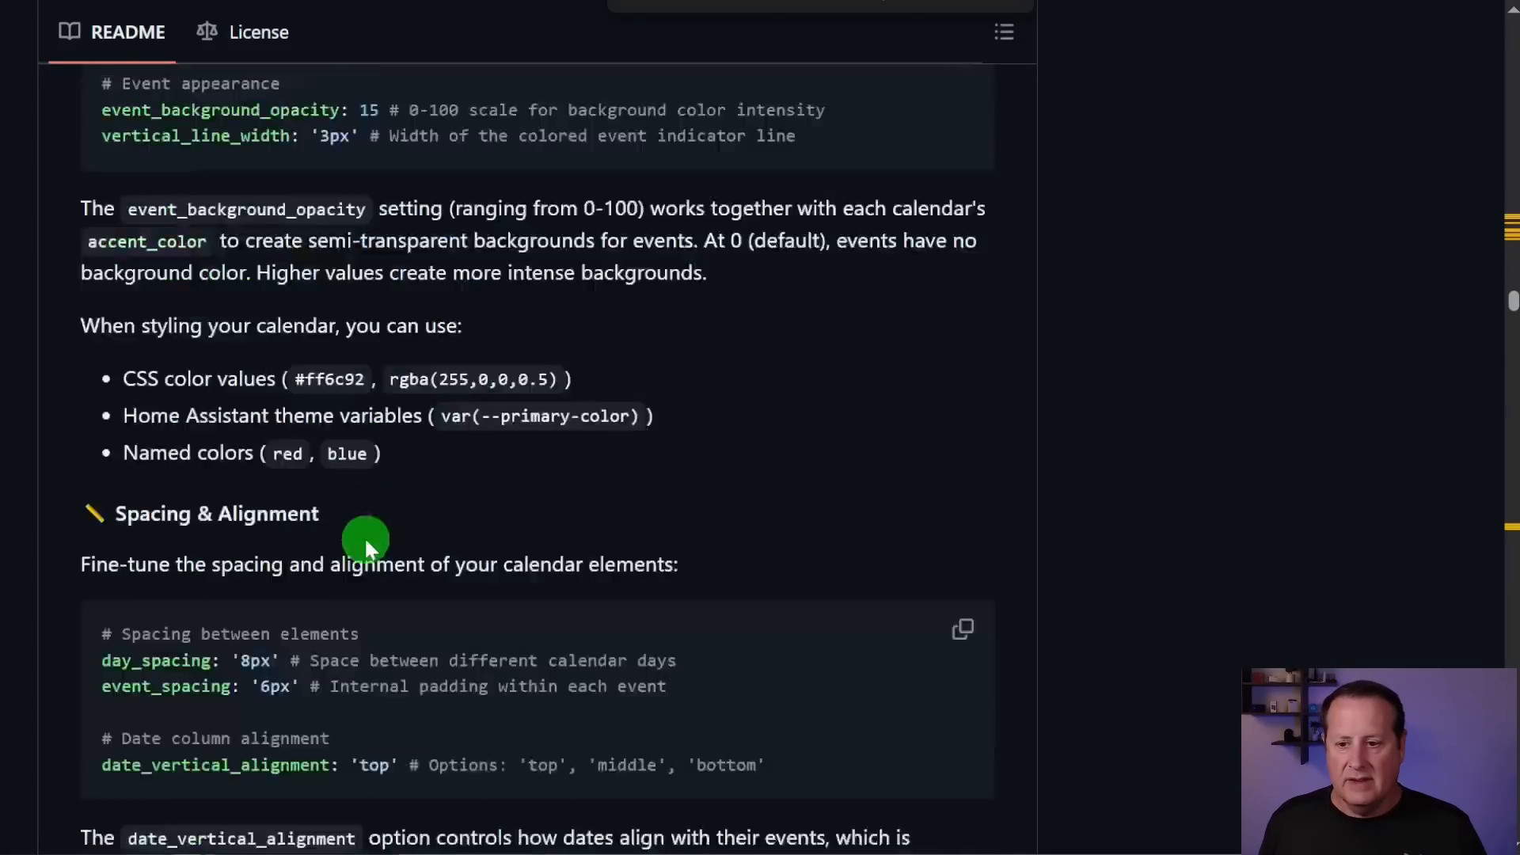
{"action": "scroll", "coordinate": [367, 547], "scroll_direction": "down", "scroll_amount": 20}
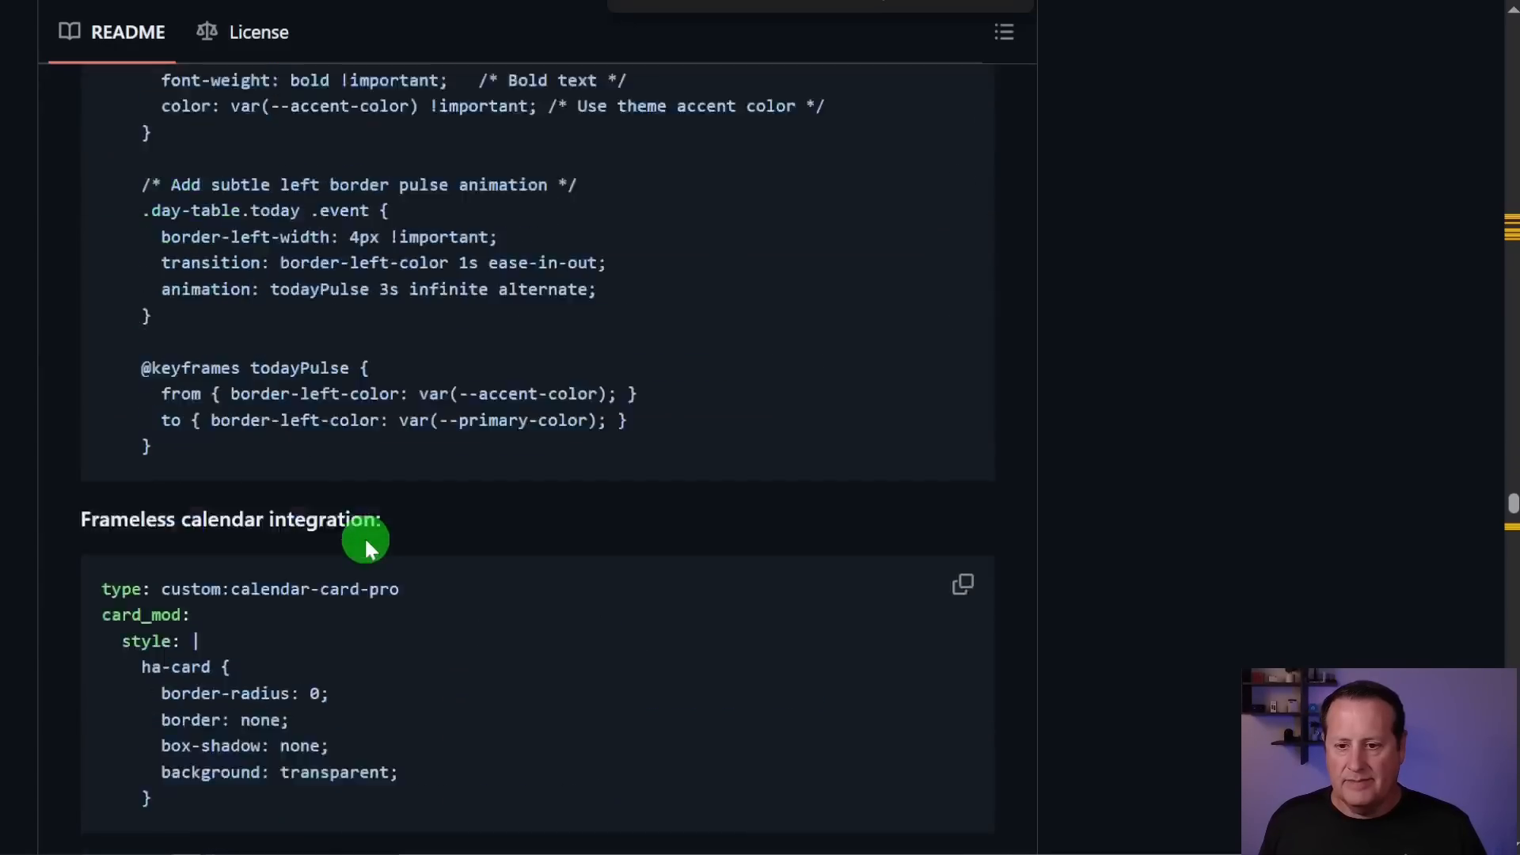
{"action": "scroll", "coordinate": [364, 535], "scroll_direction": "down", "scroll_amount": 10}
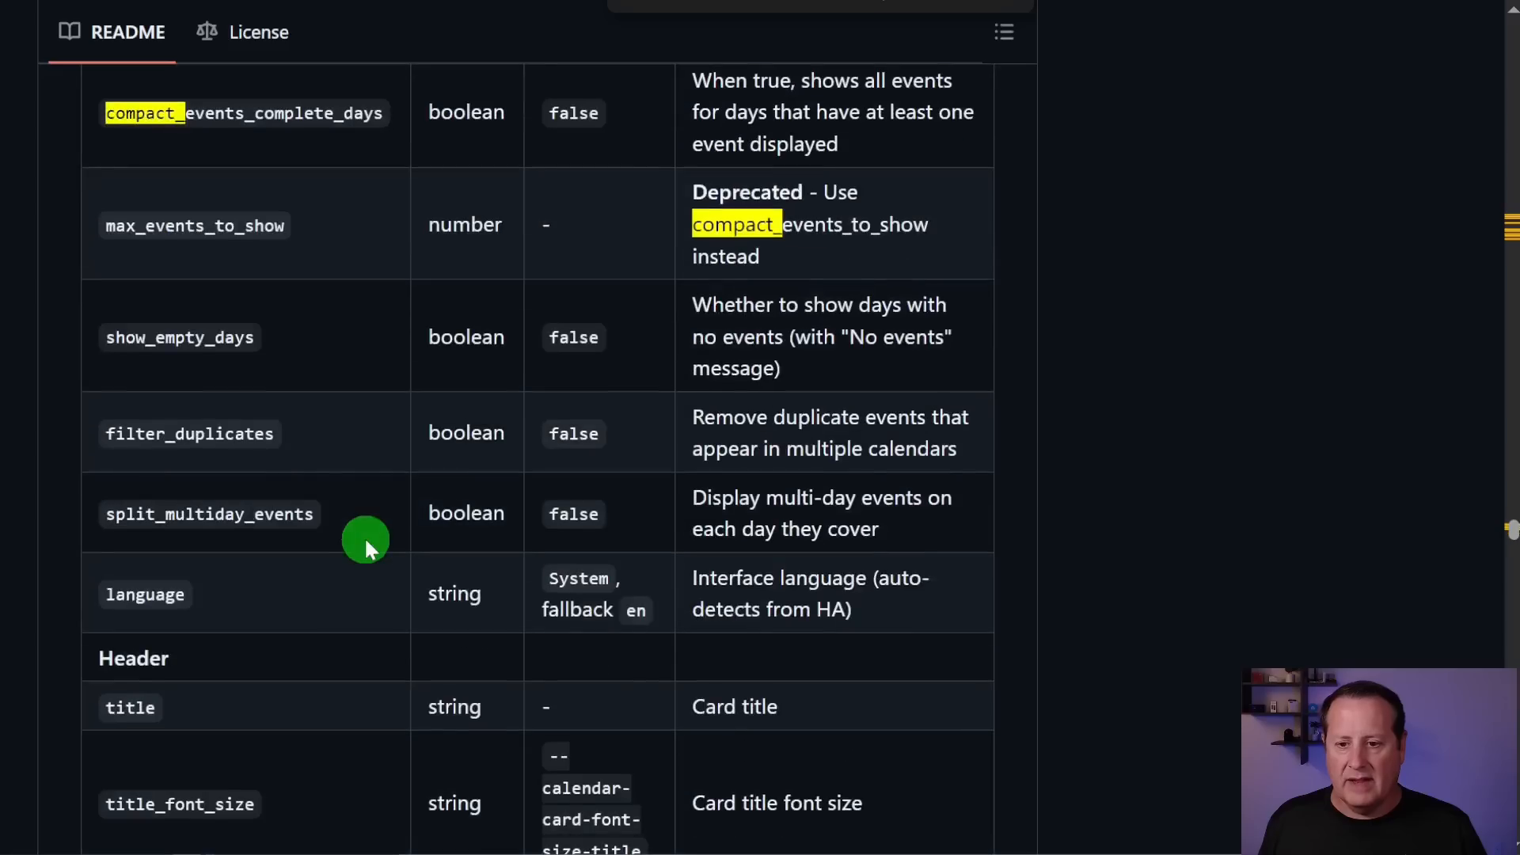
{"action": "scroll", "coordinate": [364, 536], "scroll_direction": "up", "scroll_amount": 15}
{"action": "scroll", "coordinate": [364, 535], "scroll_direction": "up", "scroll_amount": 20}
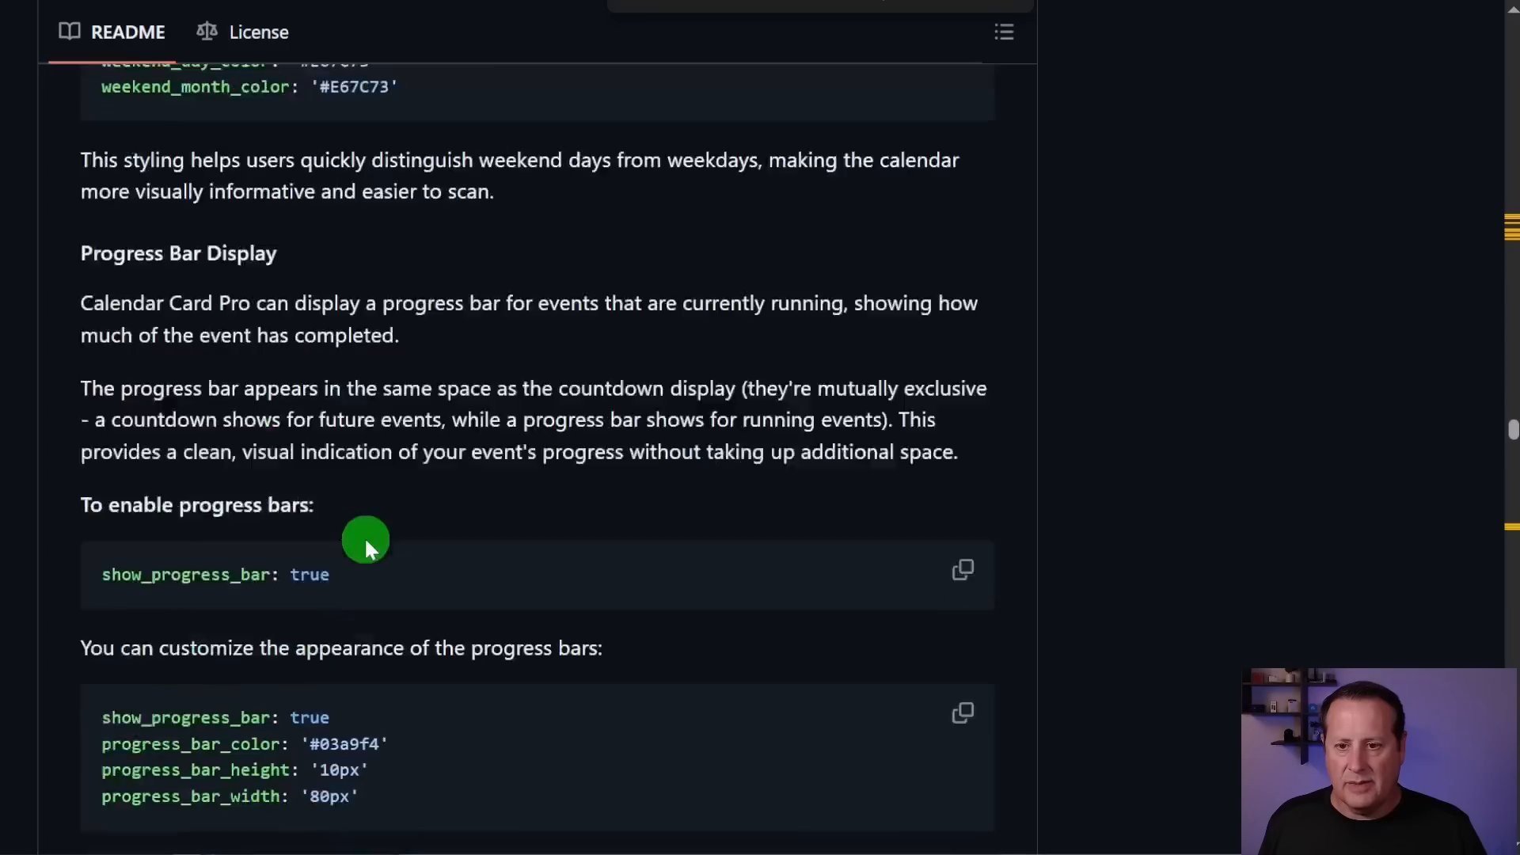
{"action": "scroll", "coordinate": [367, 546], "scroll_direction": "up", "scroll_amount": 20}
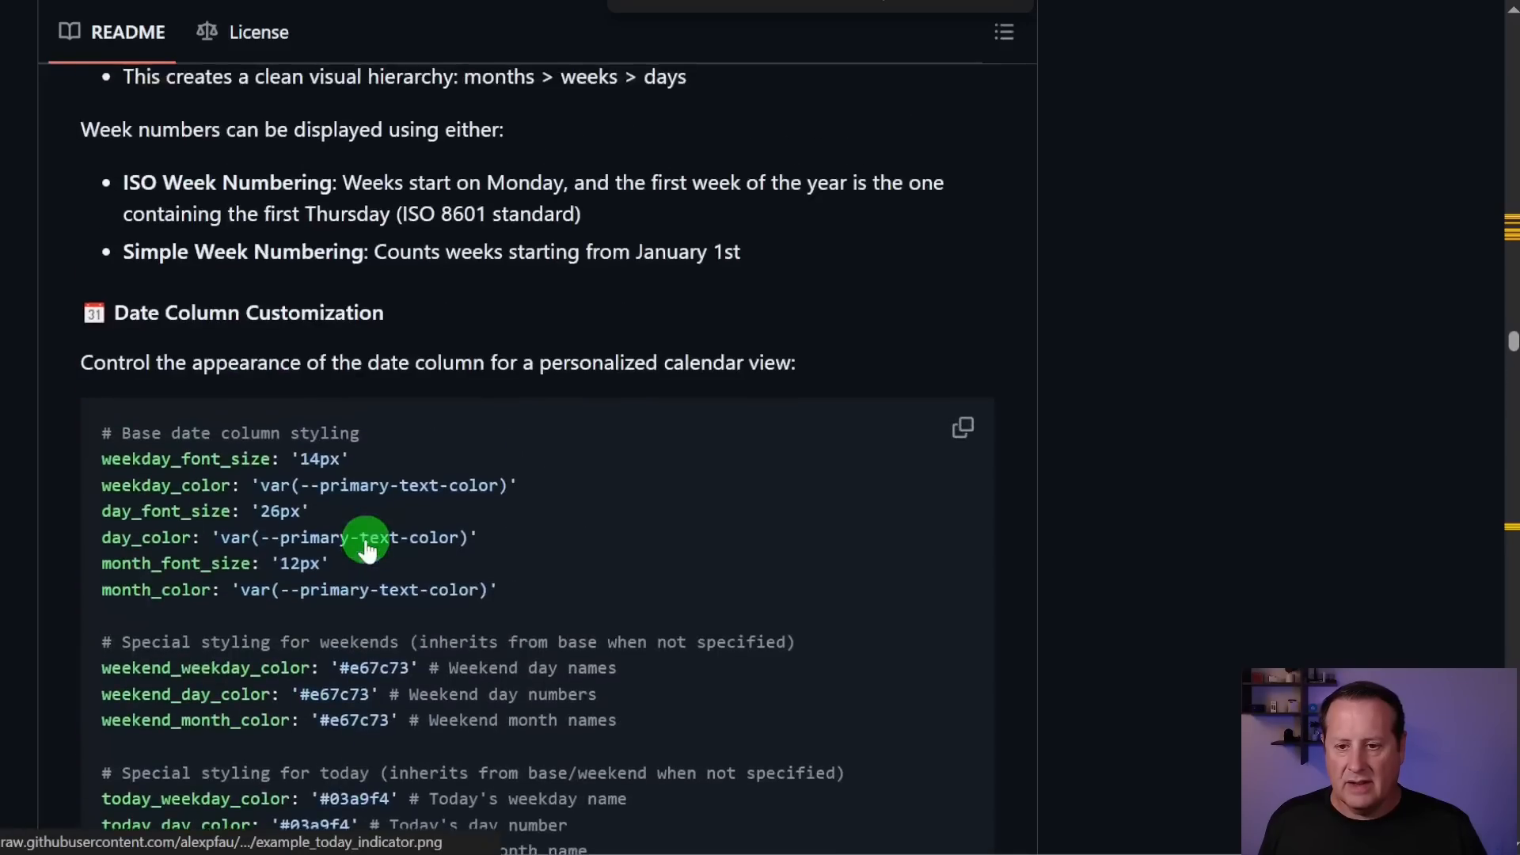
{"action": "scroll", "coordinate": [366, 548], "scroll_direction": "up", "scroll_amount": 15}
{"action": "scroll", "coordinate": [366, 549], "scroll_direction": "down", "scroll_amount": 20}
{"action": "scroll", "coordinate": [366, 550], "scroll_direction": "down", "scroll_amount": 20}
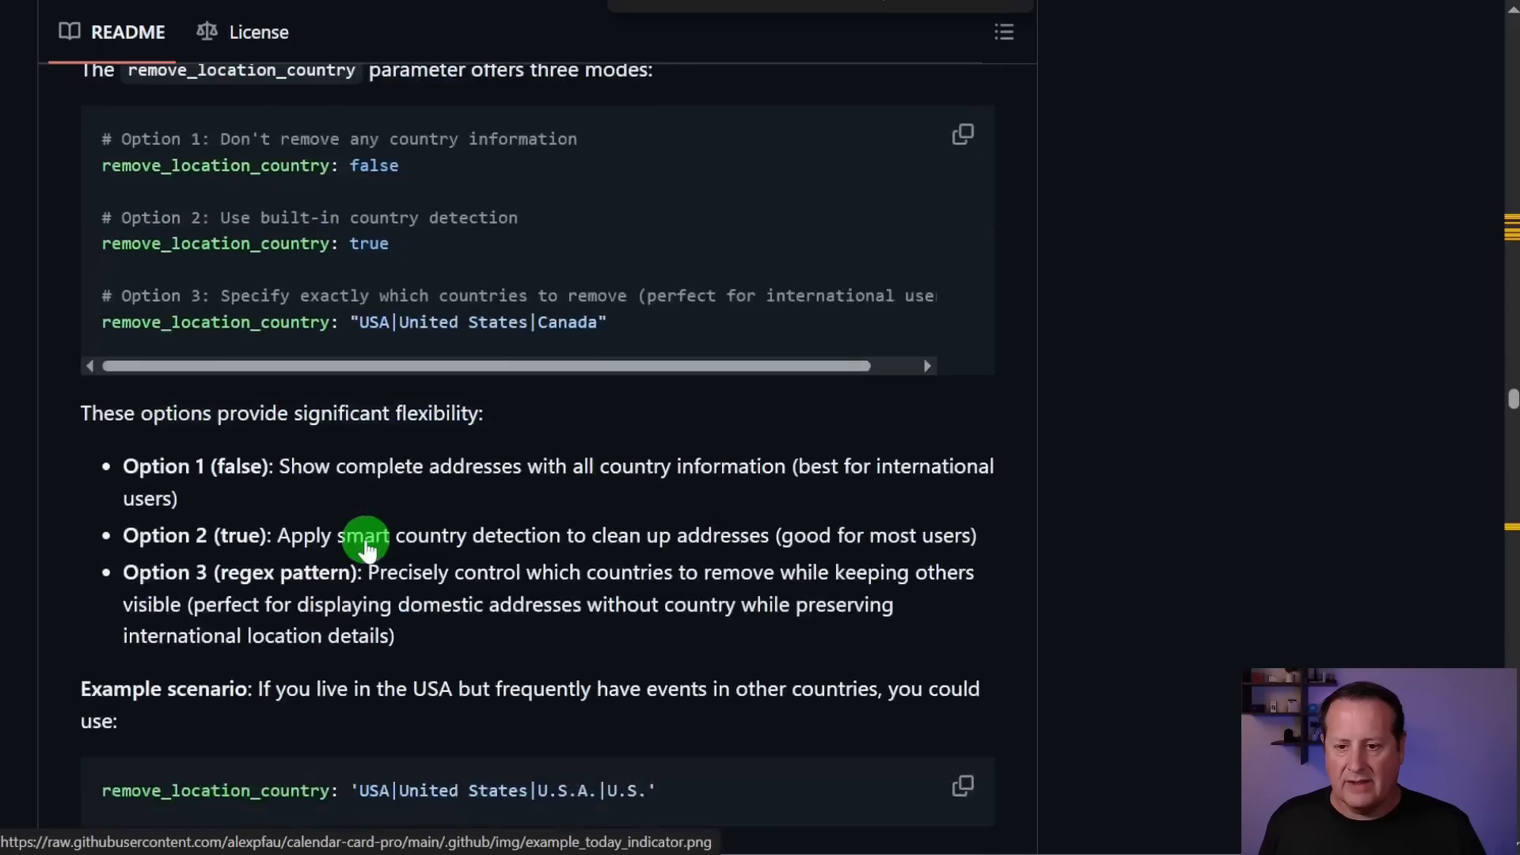
- Review the README's configuration options table, from the display limits through header, layout, week numbers, today indicator, date column and event column
{"action": "scroll", "coordinate": [366, 550], "scroll_direction": "down", "scroll_amount": 20}
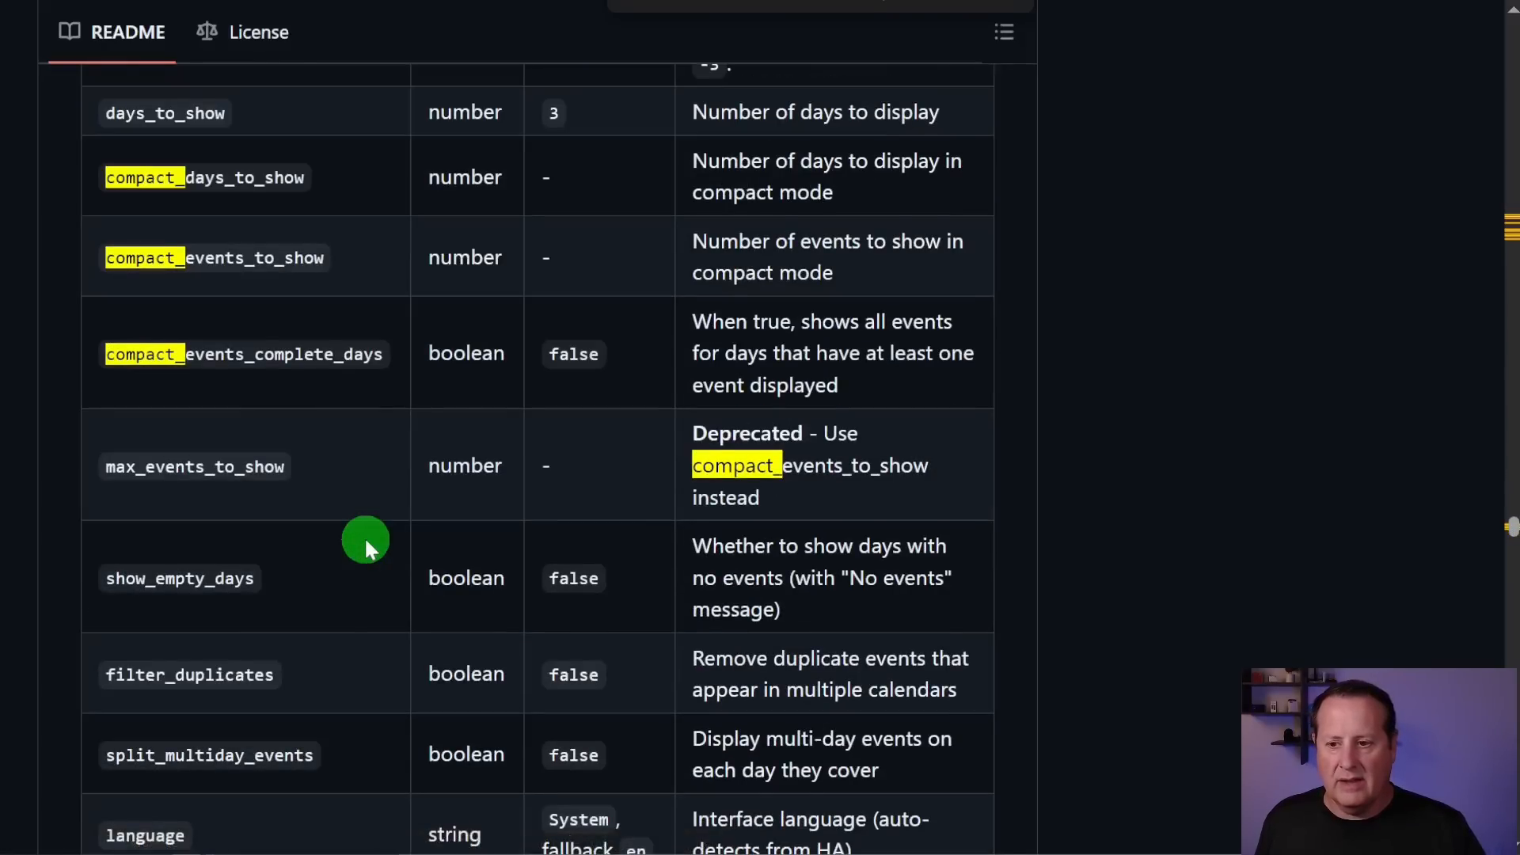
{"action": "scroll", "coordinate": [367, 549], "scroll_direction": "down", "scroll_amount": 3}
{"action": "scroll", "coordinate": [366, 541], "scroll_direction": "down", "scroll_amount": 3}
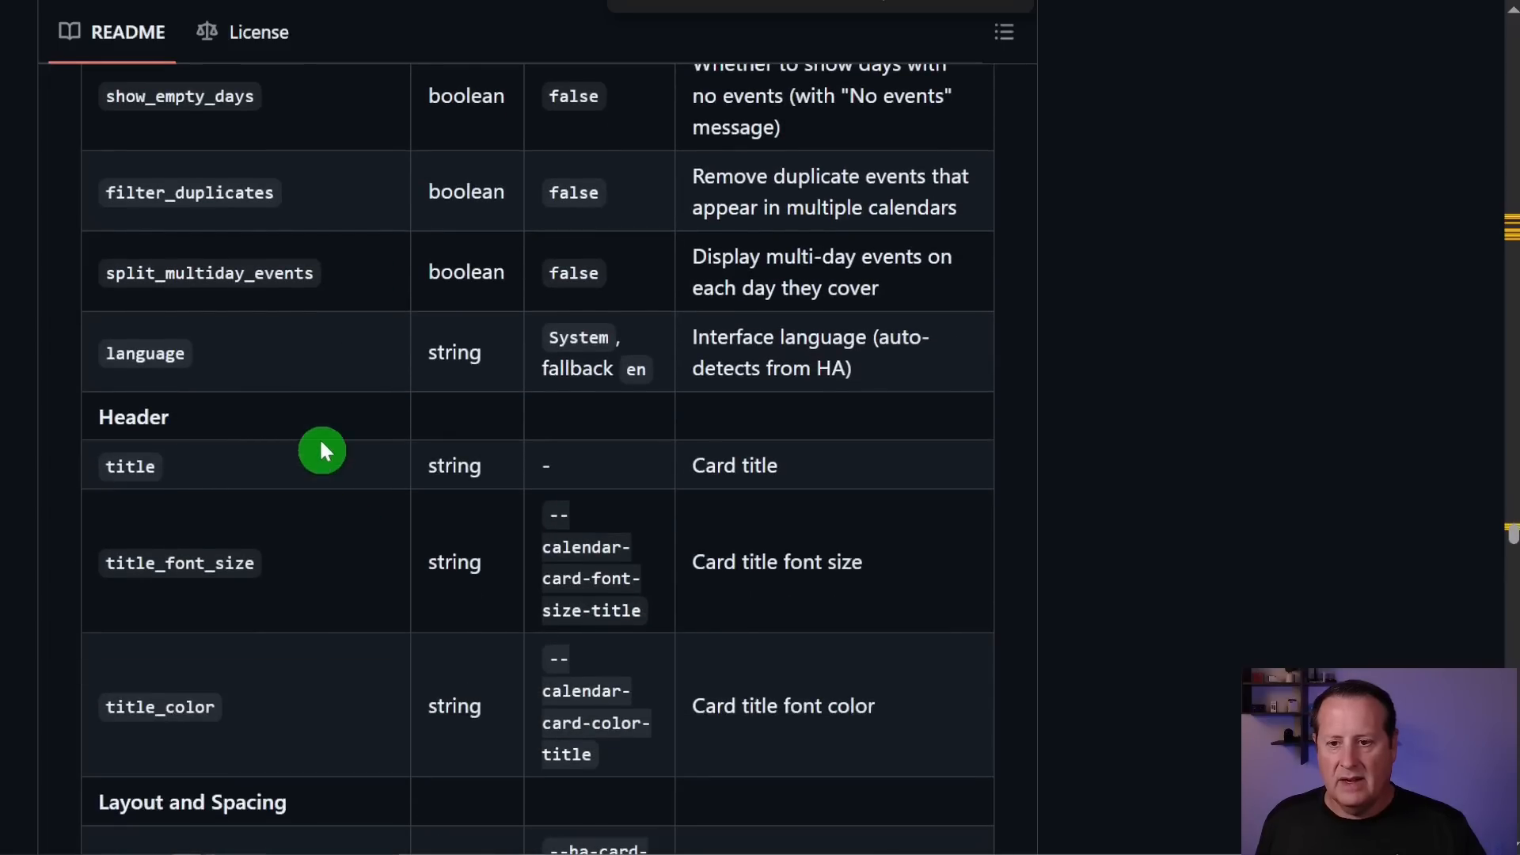
{"action": "scroll", "coordinate": [412, 459], "scroll_direction": "down", "scroll_amount": 3}
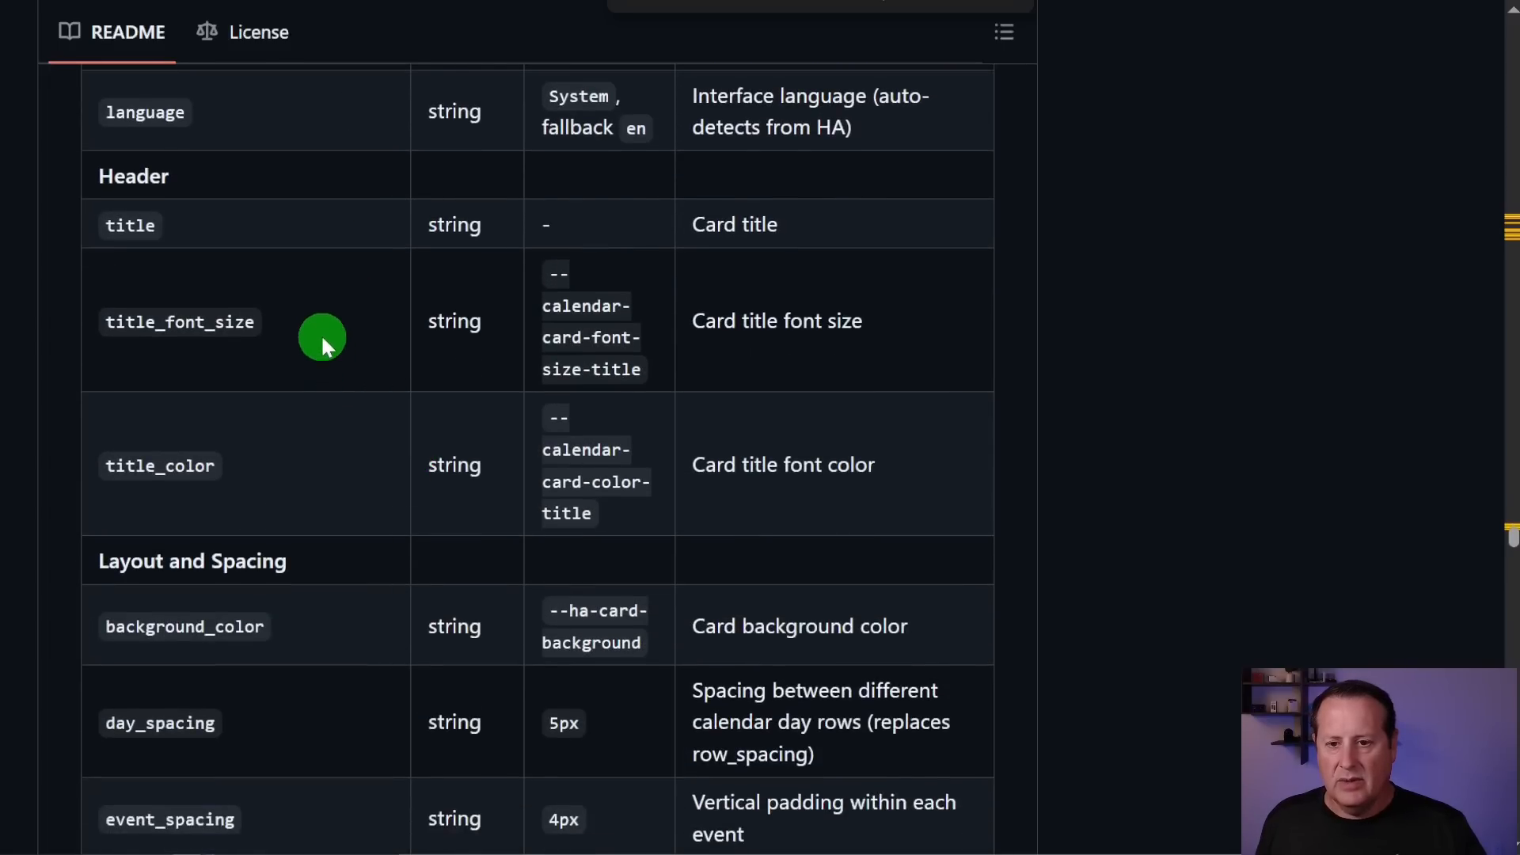
{"action": "scroll", "coordinate": [334, 468], "scroll_direction": "down", "scroll_amount": 3}
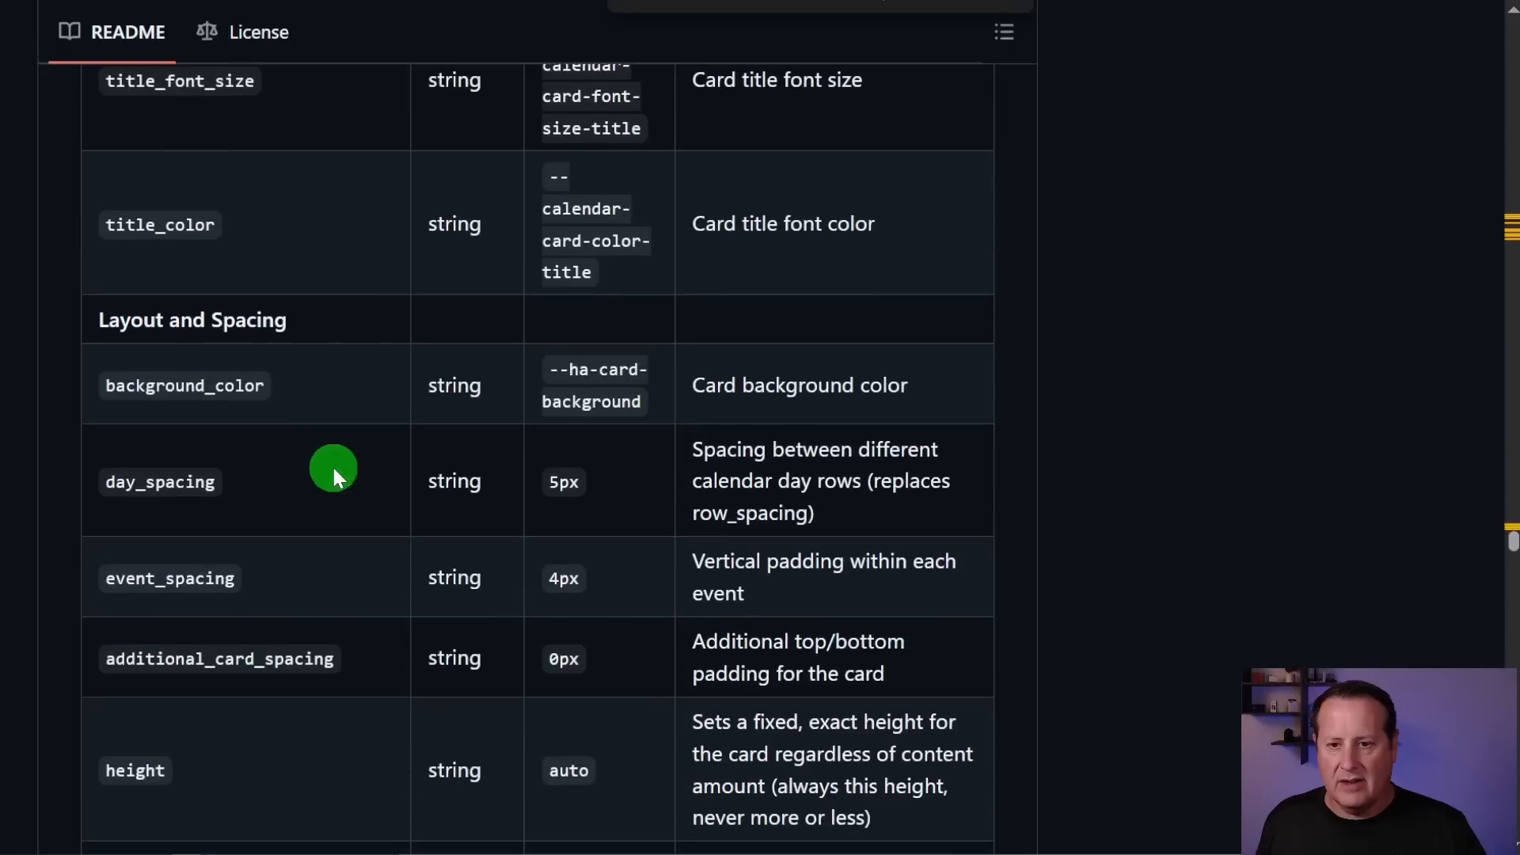
{"action": "scroll", "coordinate": [333, 473], "scroll_direction": "down", "scroll_amount": 3}
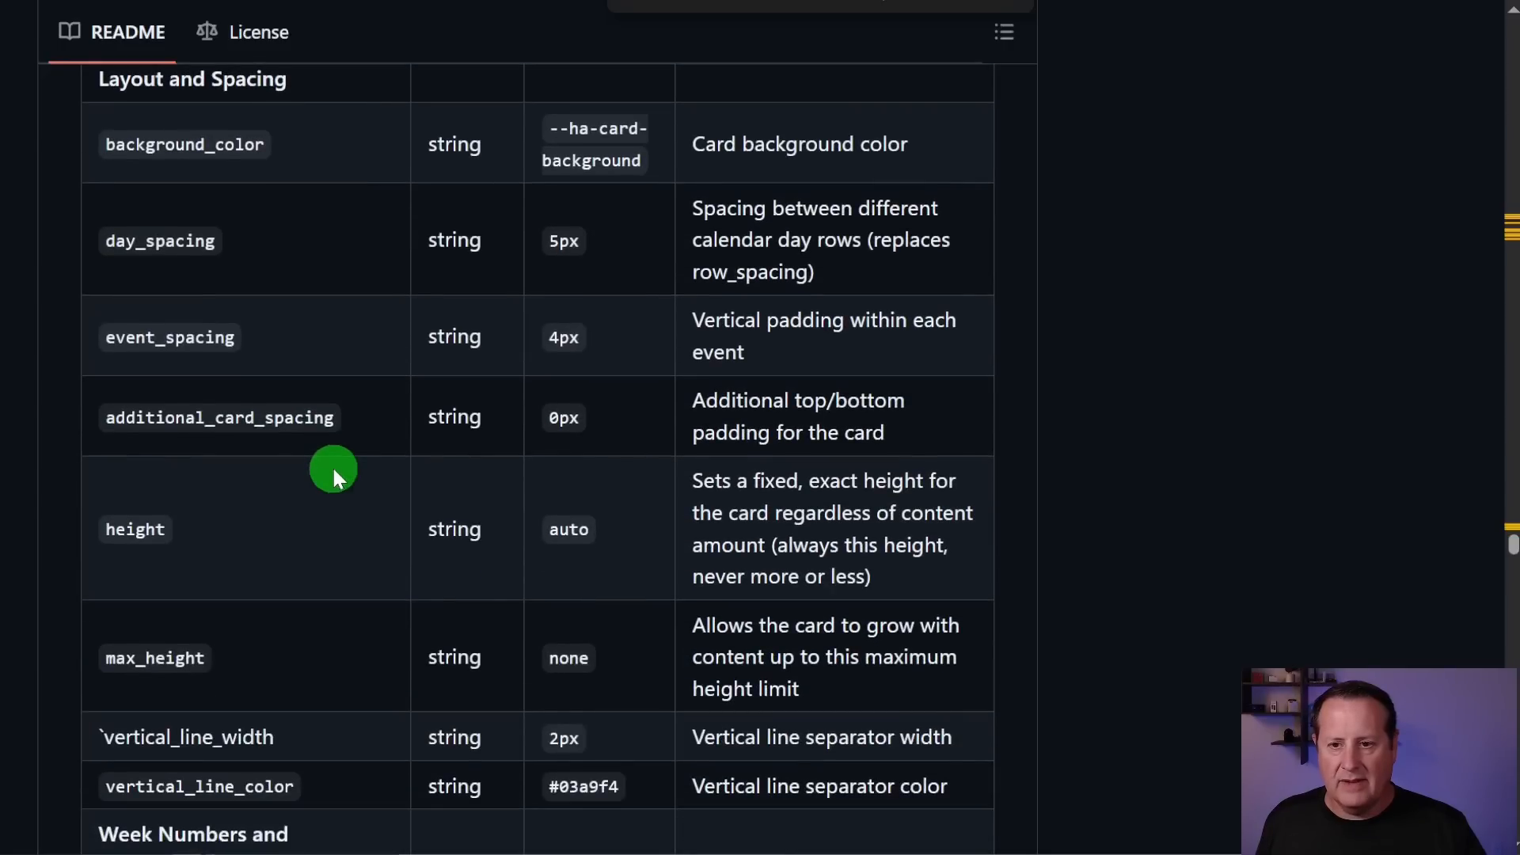
{"action": "scroll", "coordinate": [355, 489], "scroll_direction": "down", "scroll_amount": 9}
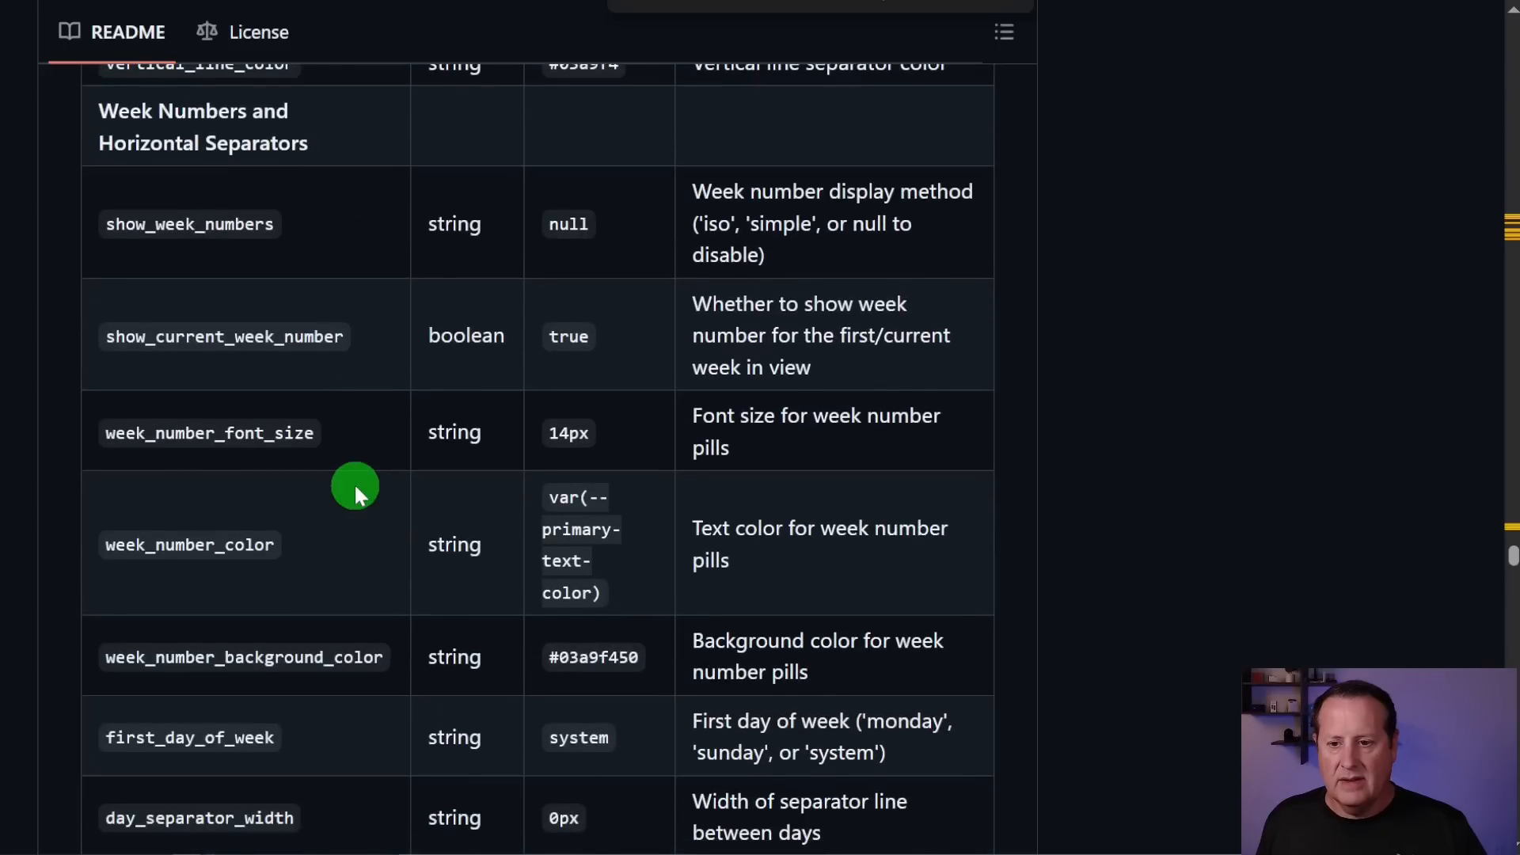
{"action": "scroll", "coordinate": [355, 489], "scroll_direction": "down", "scroll_amount": 3}
{"action": "scroll", "coordinate": [354, 482], "scroll_direction": "down", "scroll_amount": 18}
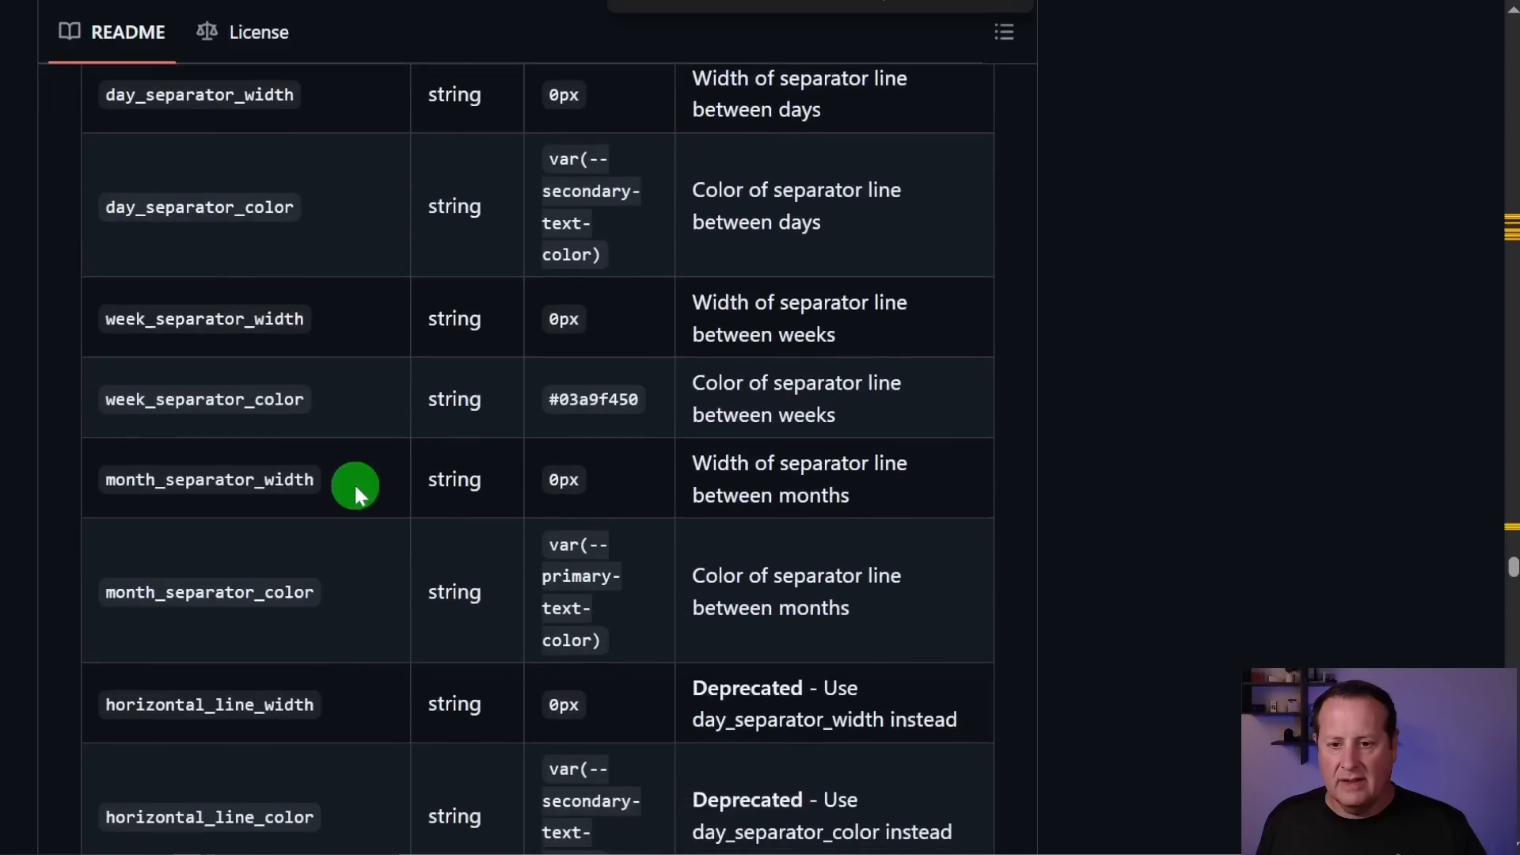
{"action": "scroll", "coordinate": [354, 482], "scroll_direction": "up", "scroll_amount": 3}
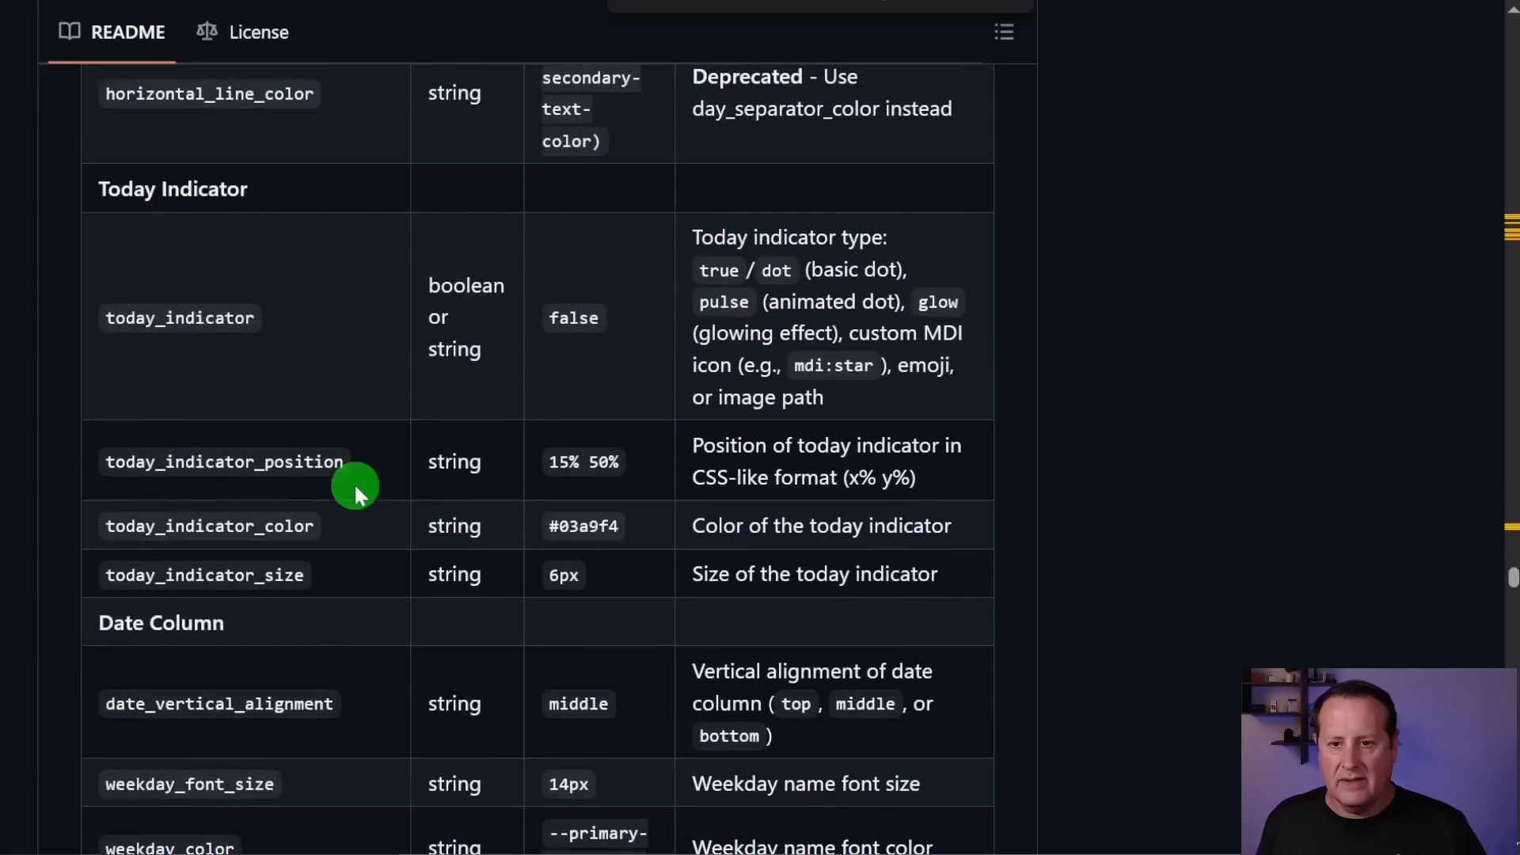
{"action": "scroll", "coordinate": [354, 482], "scroll_direction": "down", "scroll_amount": 3}
{"action": "scroll", "coordinate": [353, 482], "scroll_direction": "down", "scroll_amount": 6}
{"action": "scroll", "coordinate": [354, 482], "scroll_direction": "down", "scroll_amount": 15}
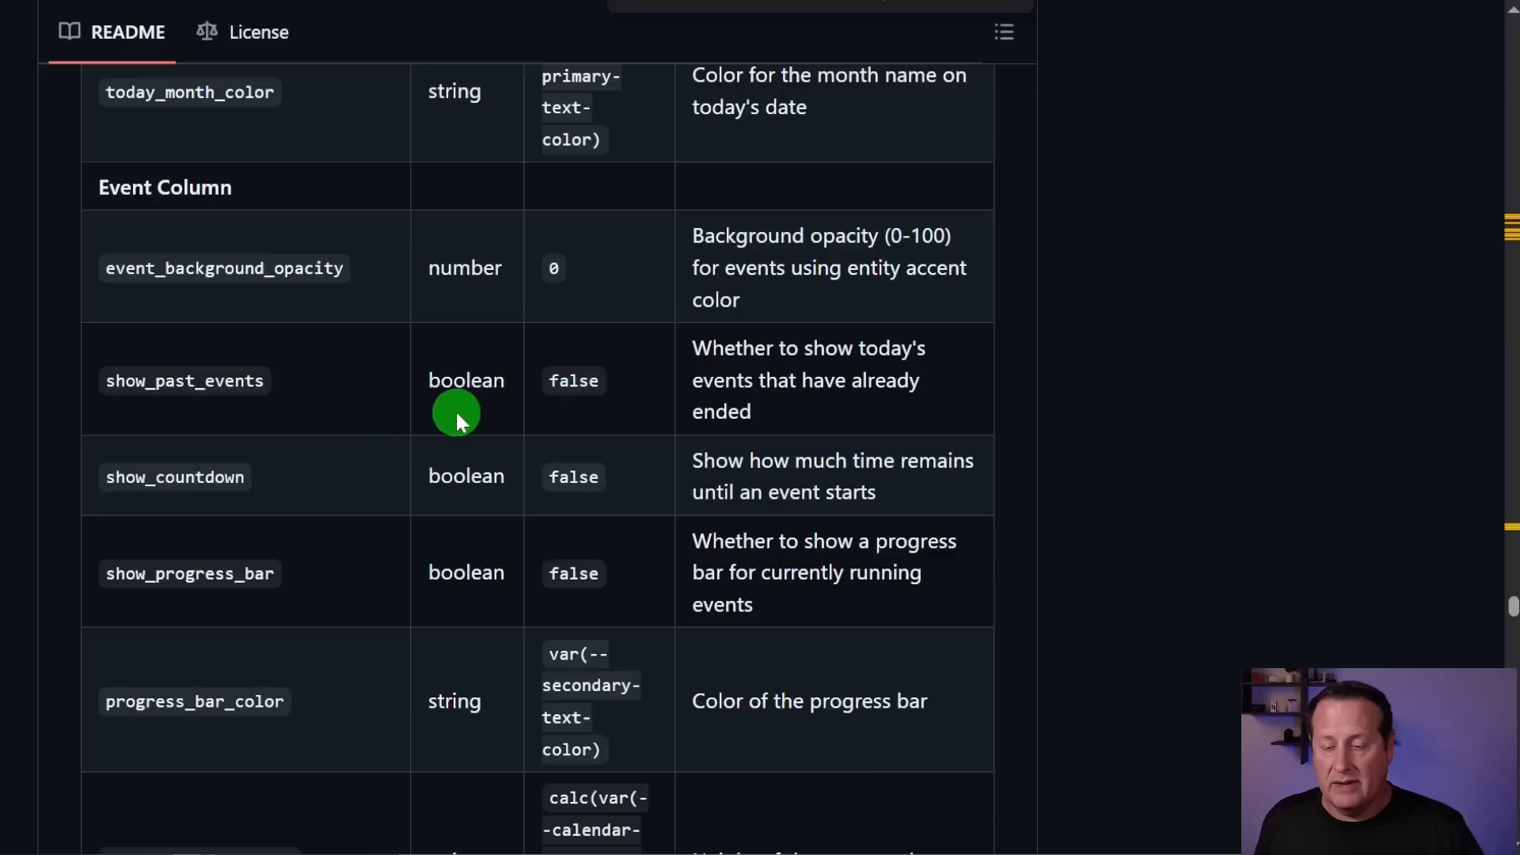
- Add show_progress_bar: true as a new line at the end of the calendar card's YAML configuration
{"action": "scroll", "coordinate": [345, 435], "scroll_direction": "down", "scroll_amount": 3}
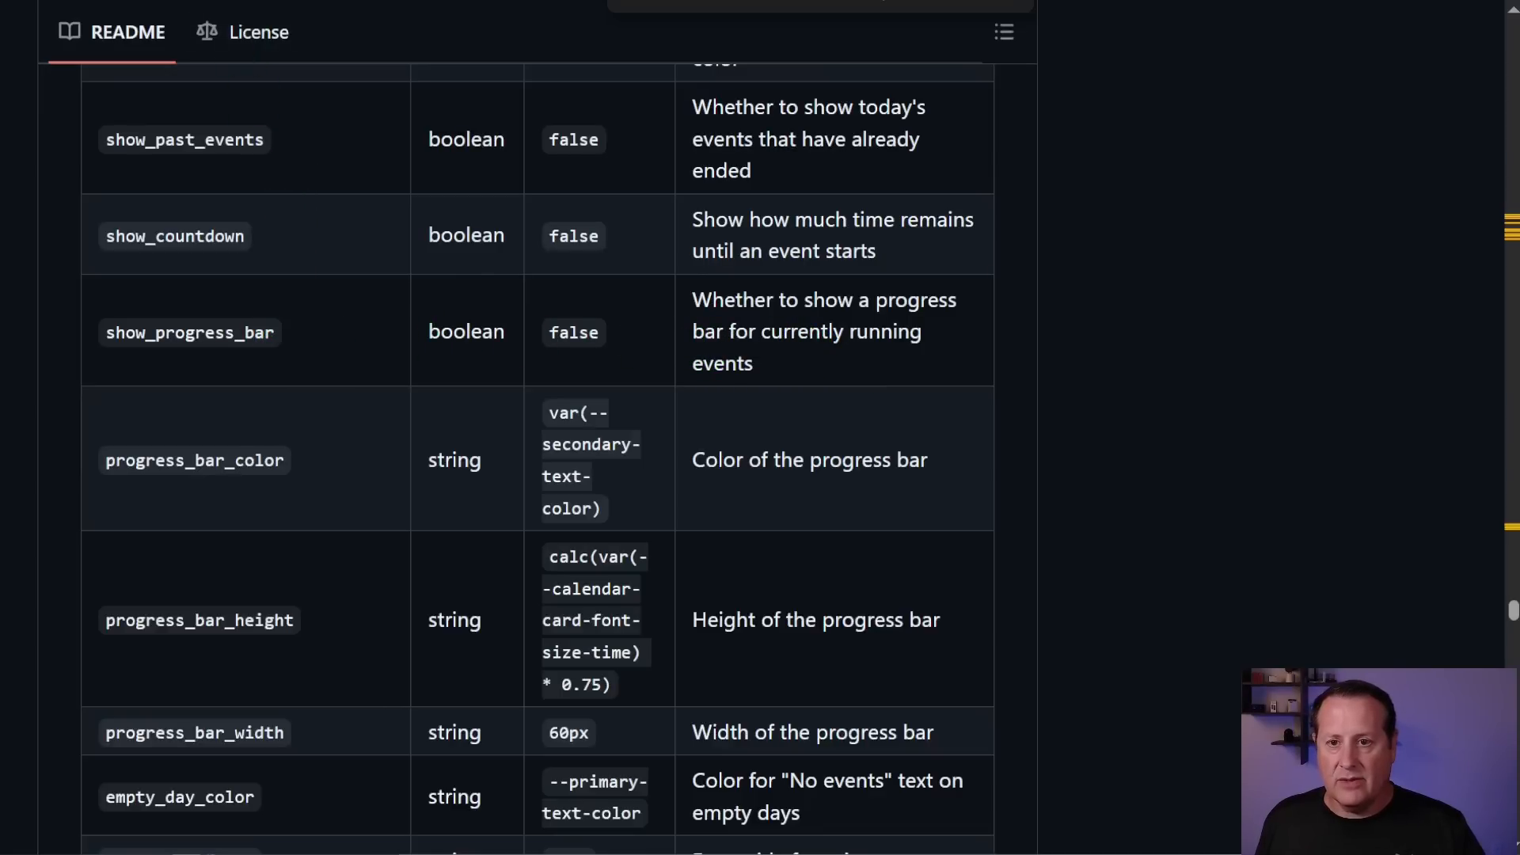
{"action": "left_click", "coordinate": [235, 1]}
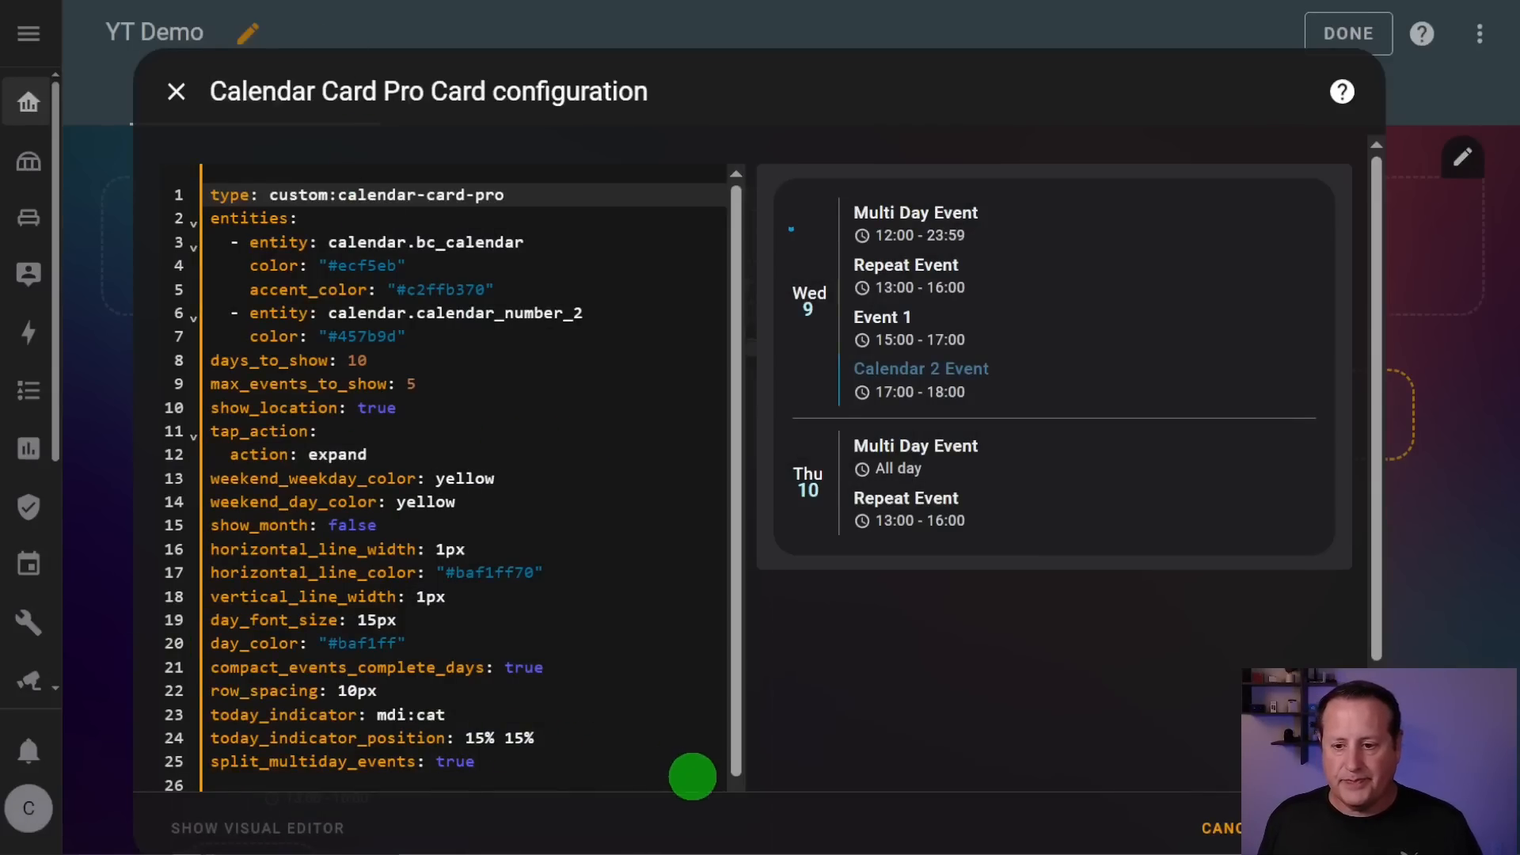
{"action": "left_click", "coordinate": [601, 768]}
{"action": "key", "text": "Return"}
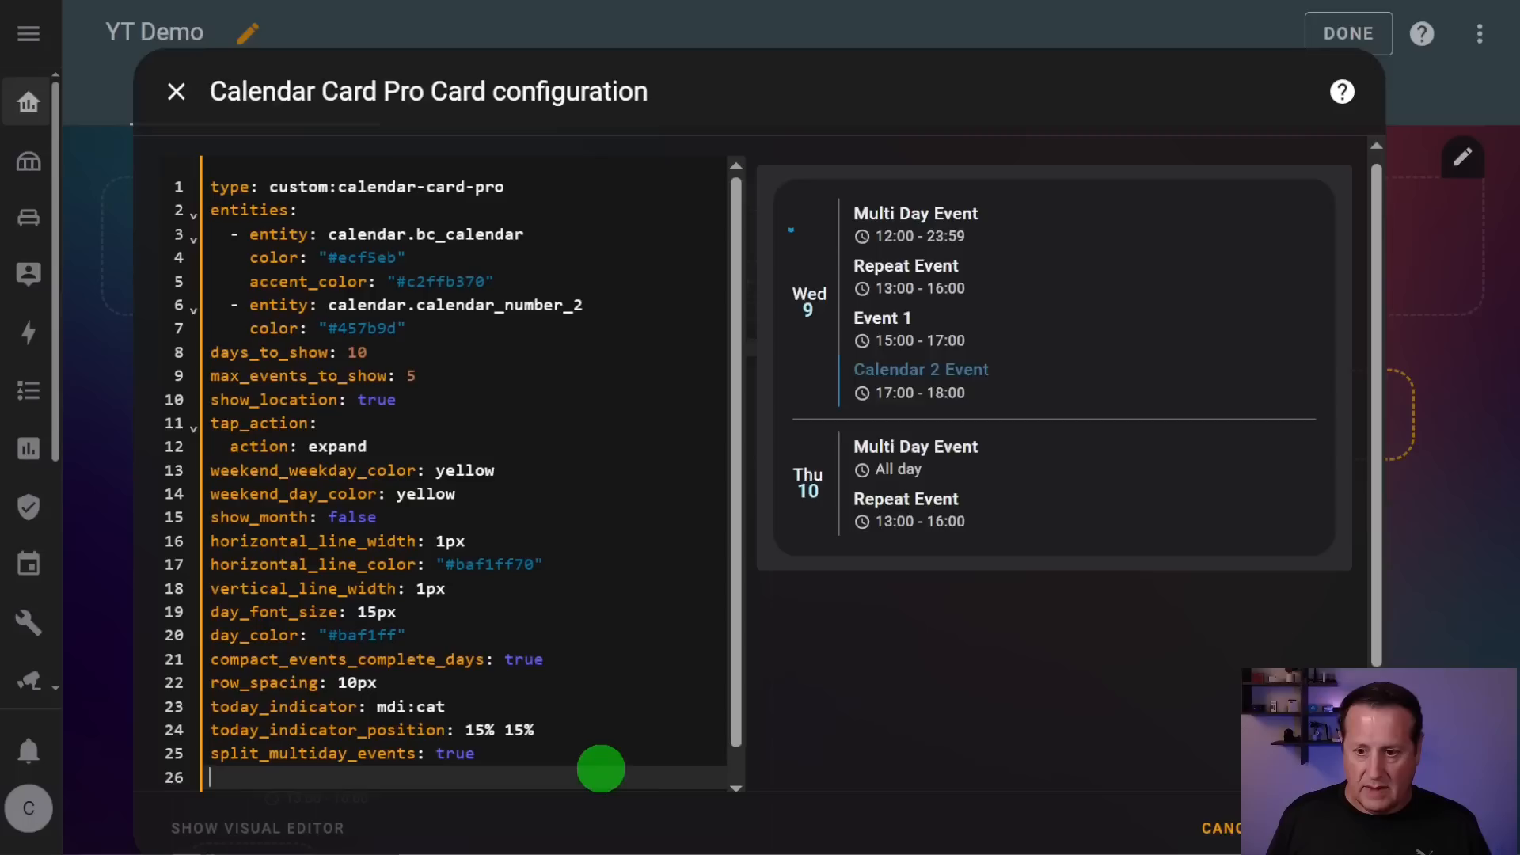
{"action": "type", "text": "show_pro"}
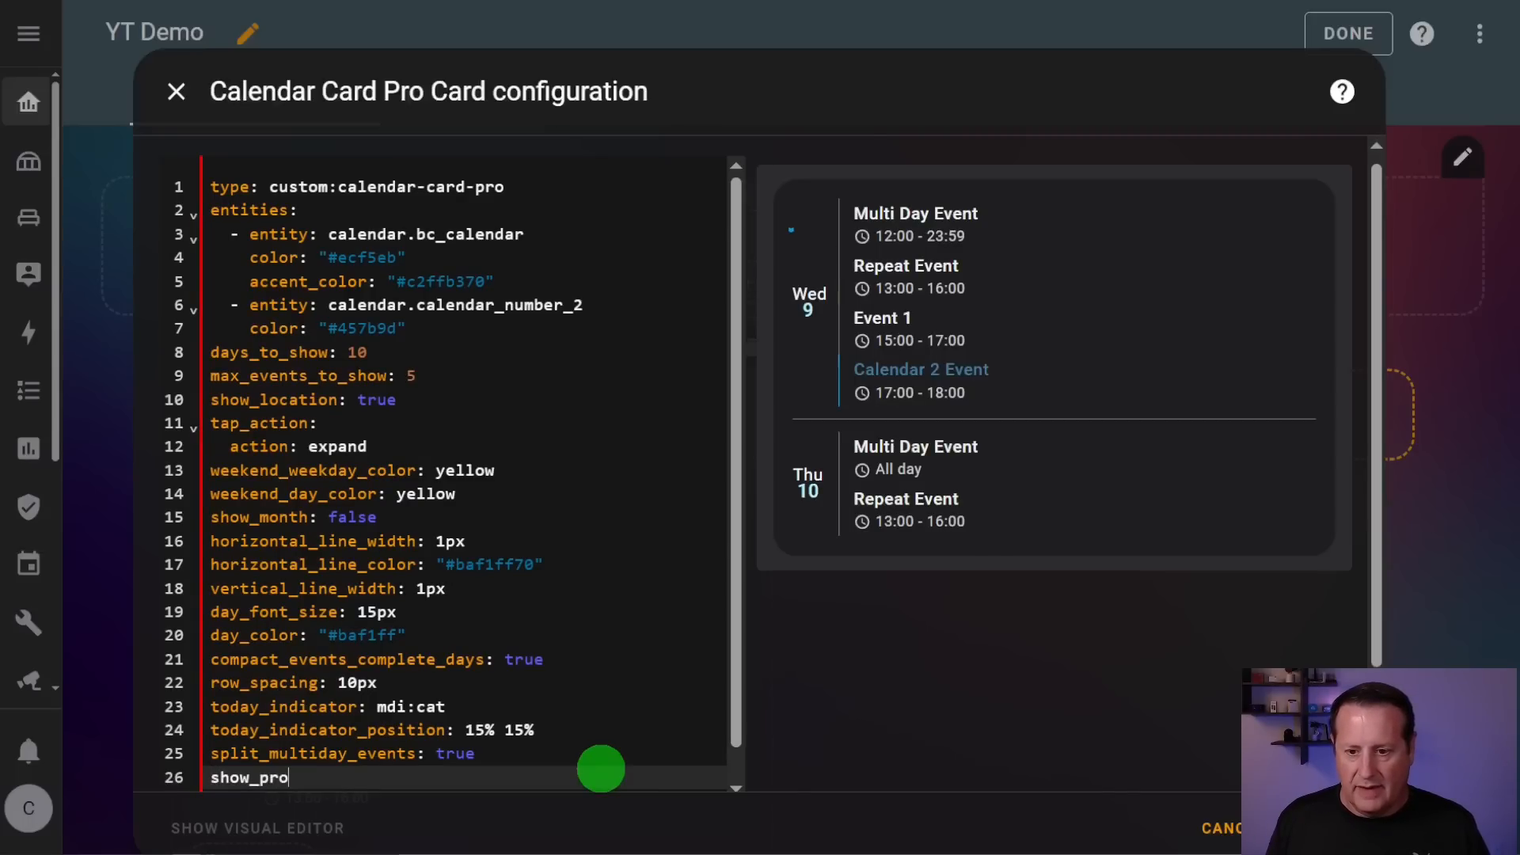
{"action": "type", "text": "gress_bar: tr"}
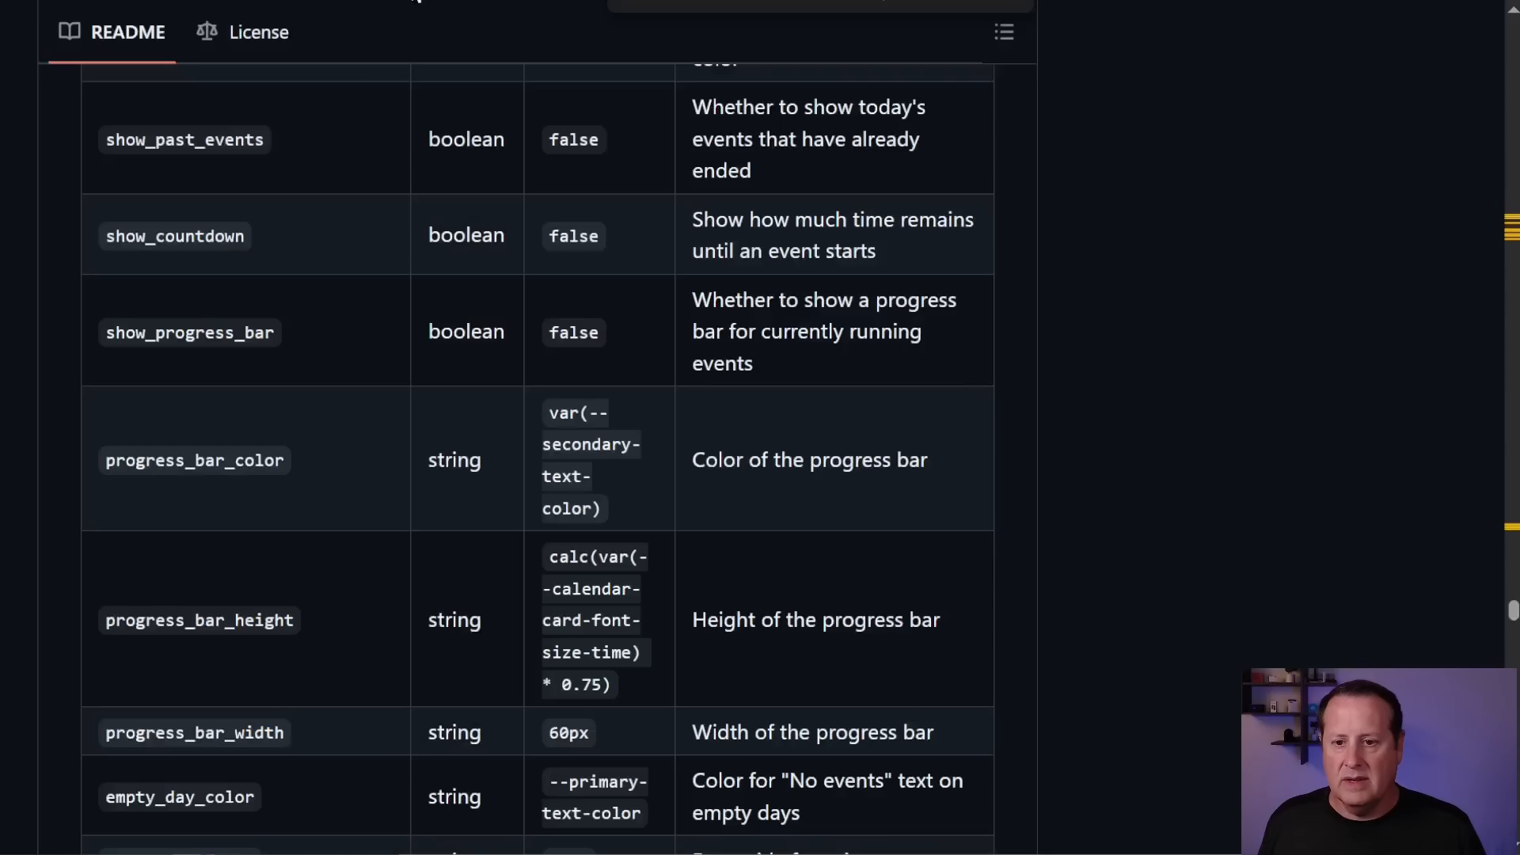
- Review the README's event time options and add show_end_time: false below the progress bar line in the card's YAML
{"action": "scroll", "coordinate": [128, 582], "scroll_direction": "down", "scroll_amount": 3}
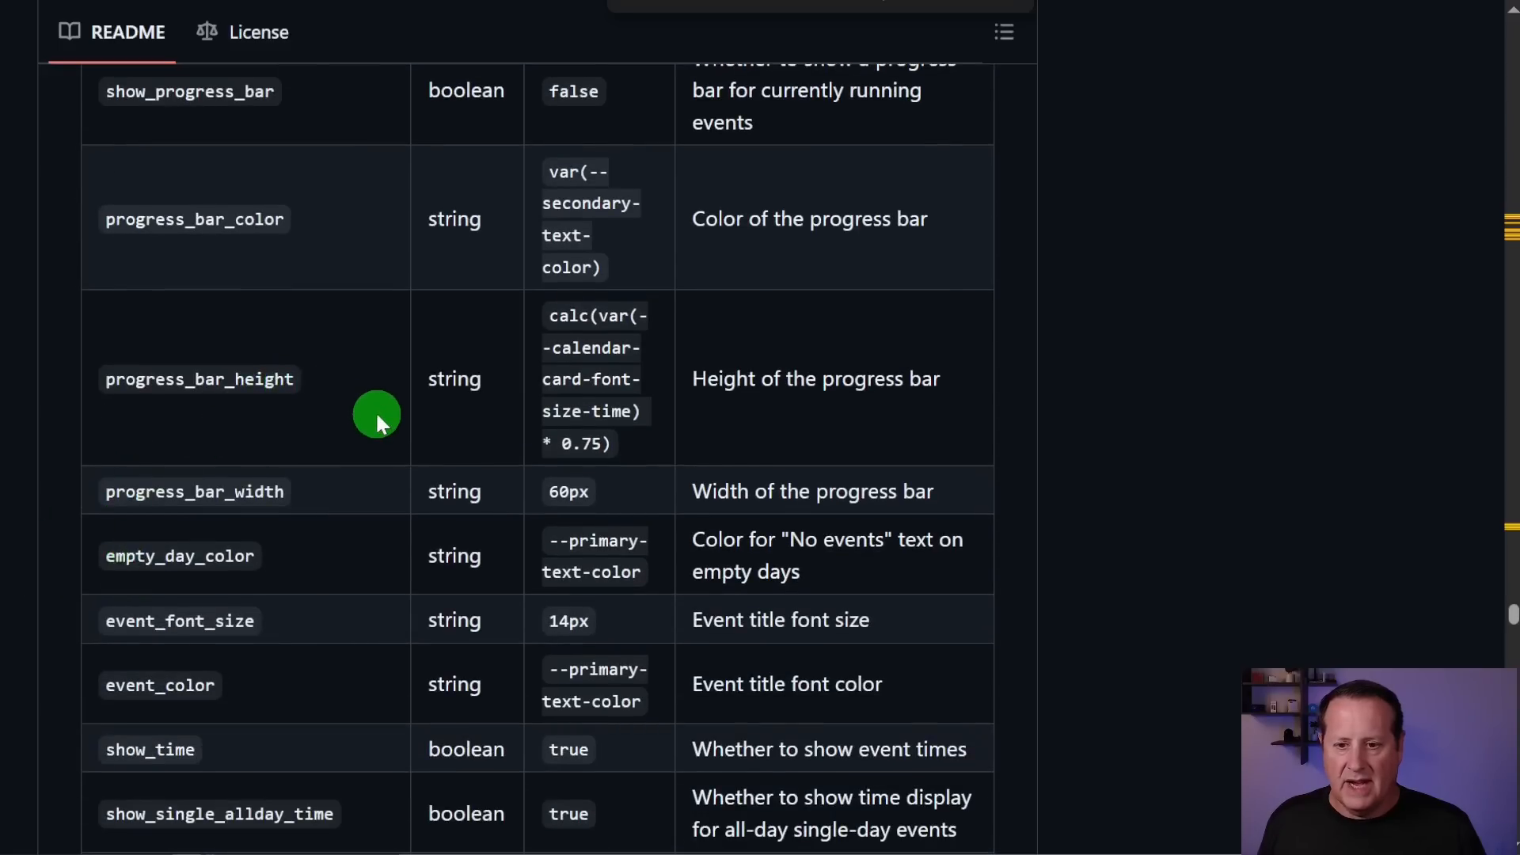
{"action": "scroll", "coordinate": [374, 414], "scroll_direction": "down", "scroll_amount": 3}
{"action": "scroll", "coordinate": [345, 386], "scroll_direction": "down", "scroll_amount": 9}
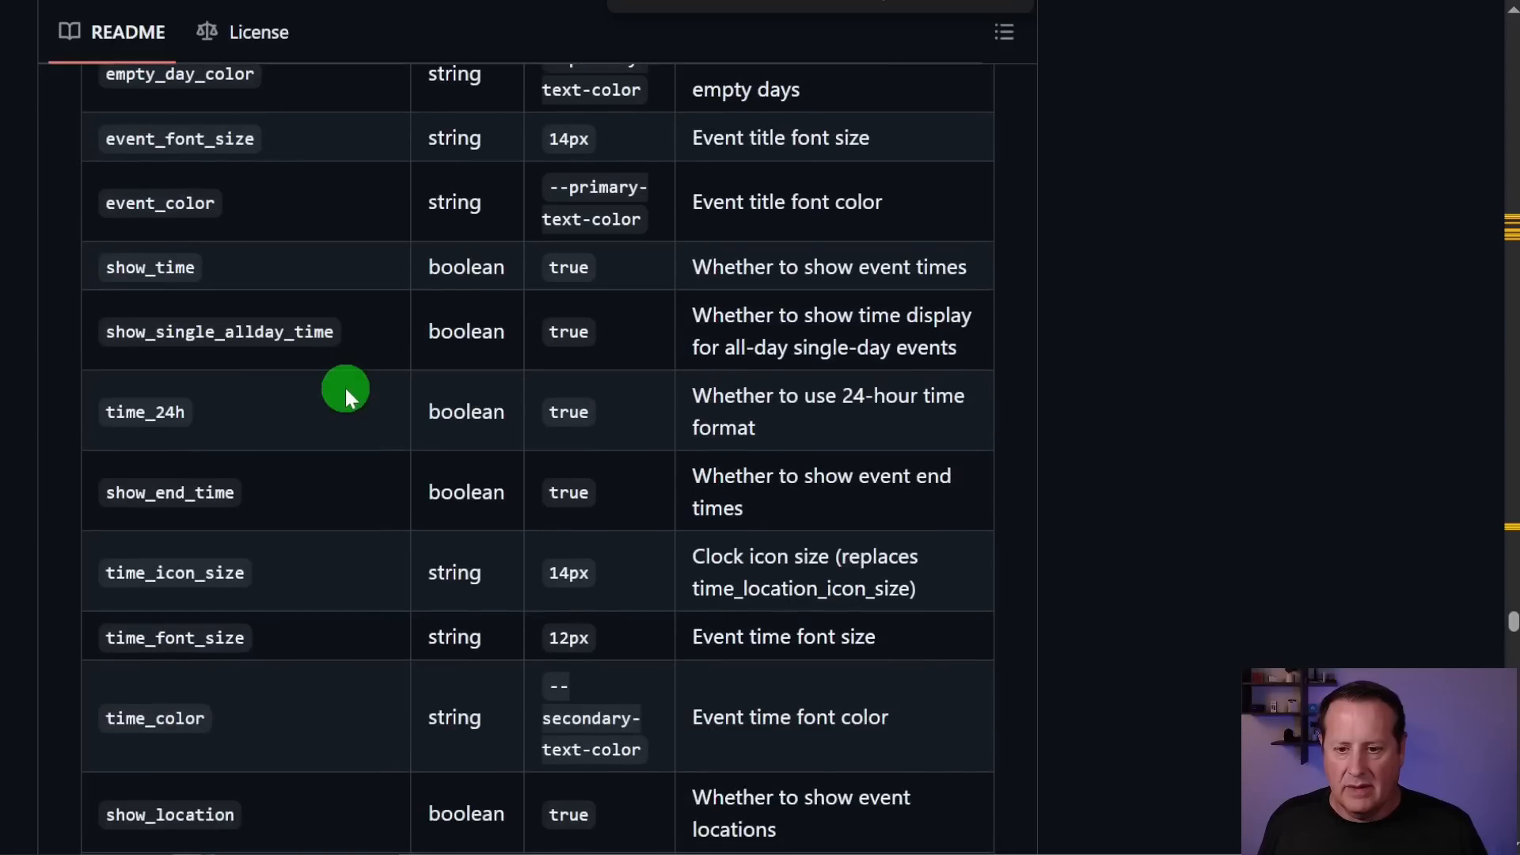
{"action": "scroll", "coordinate": [344, 386], "scroll_direction": "up", "scroll_amount": 6}
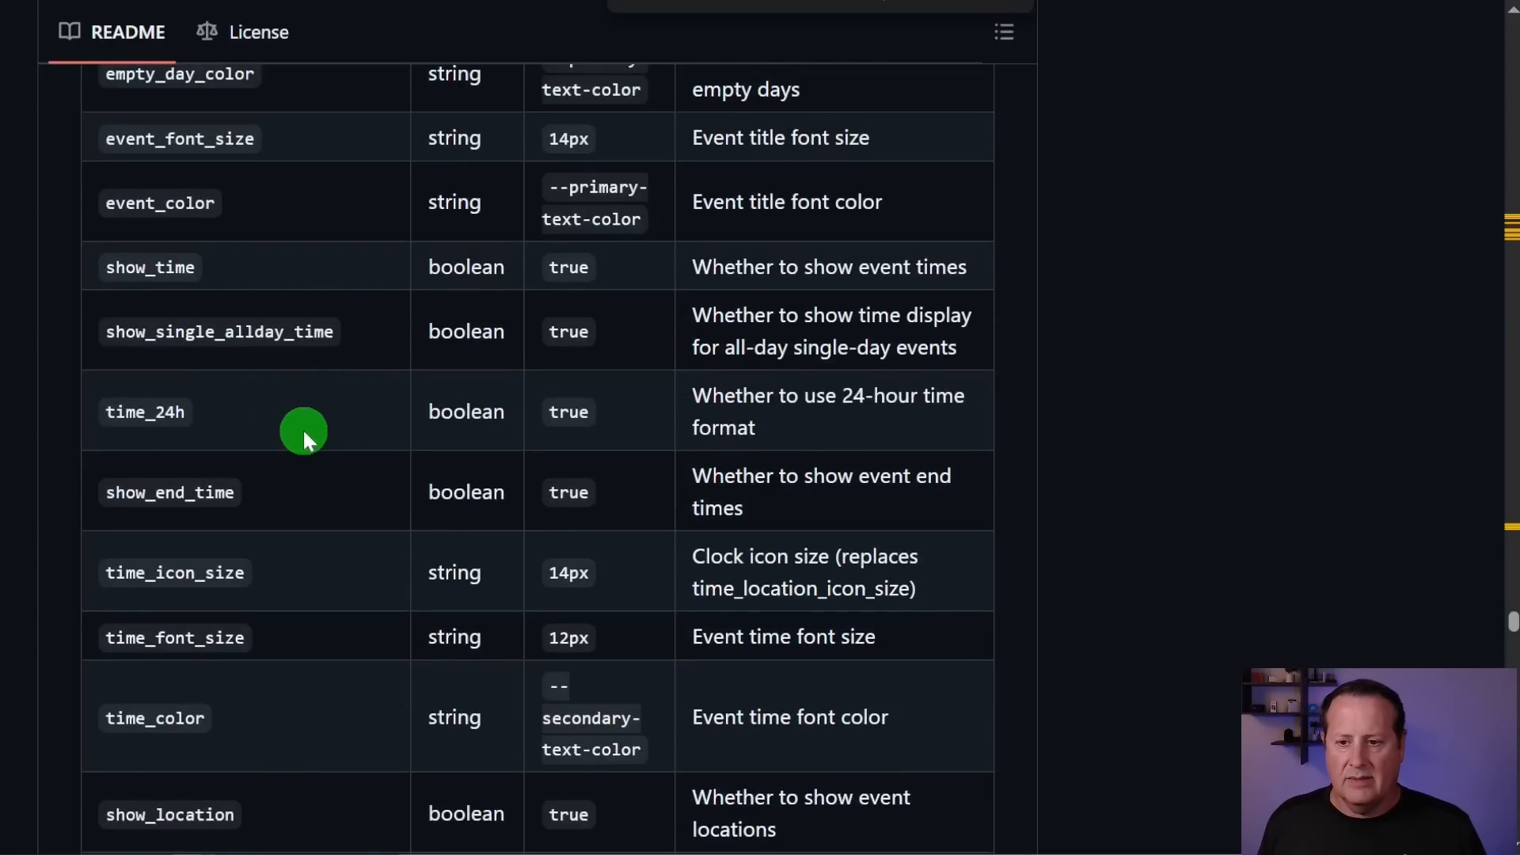
{"action": "scroll", "coordinate": [305, 437], "scroll_direction": "down", "scroll_amount": 3}
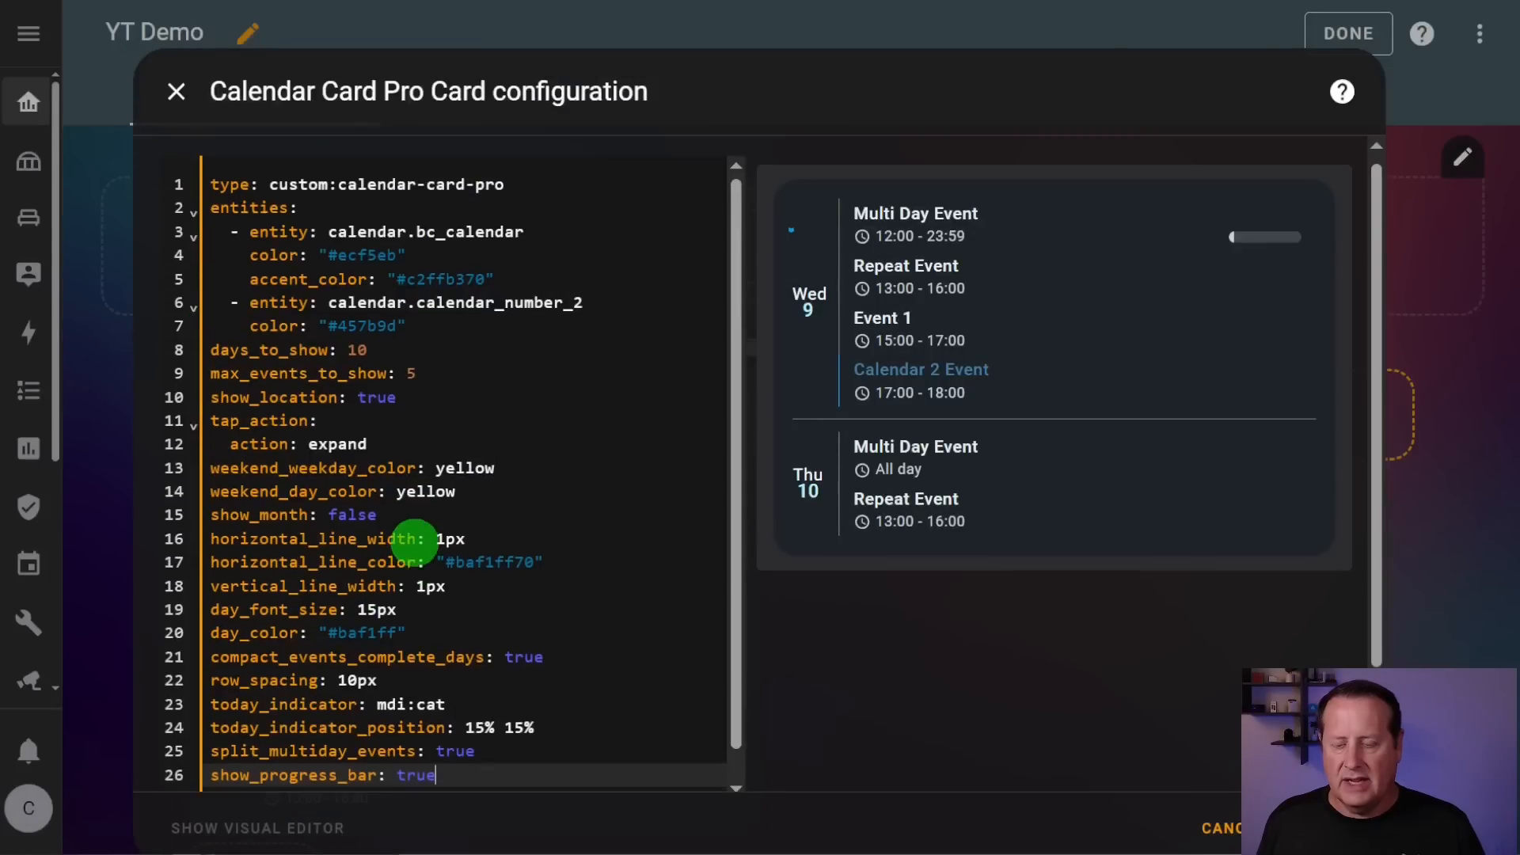
{"action": "scroll", "coordinate": [444, 617], "scroll_direction": "down", "scroll_amount": 1}
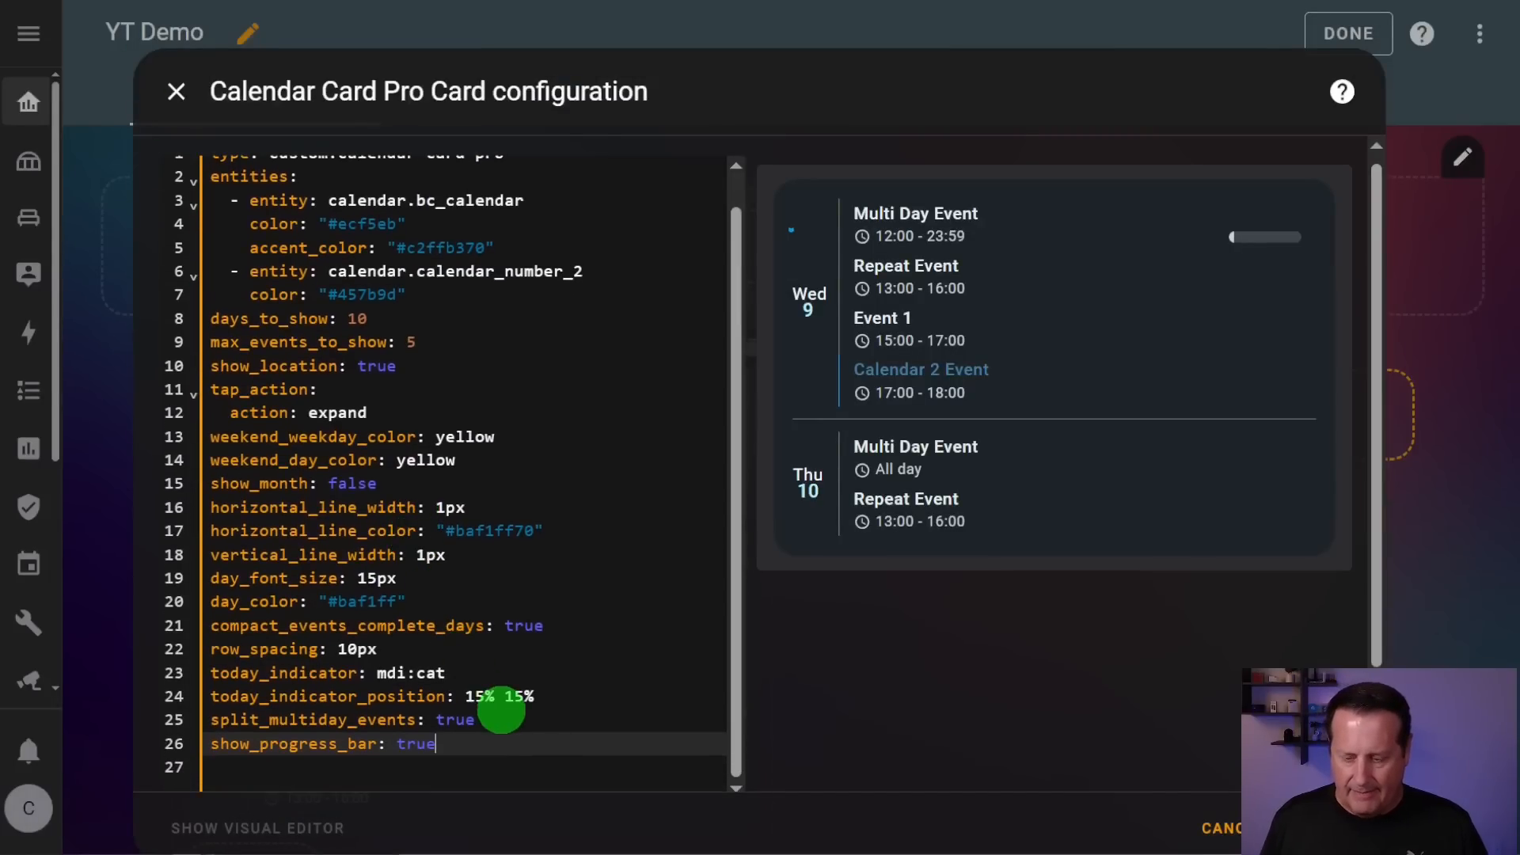
{"action": "key", "text": "Return"}
{"action": "type", "text": "show_end_time: false"}
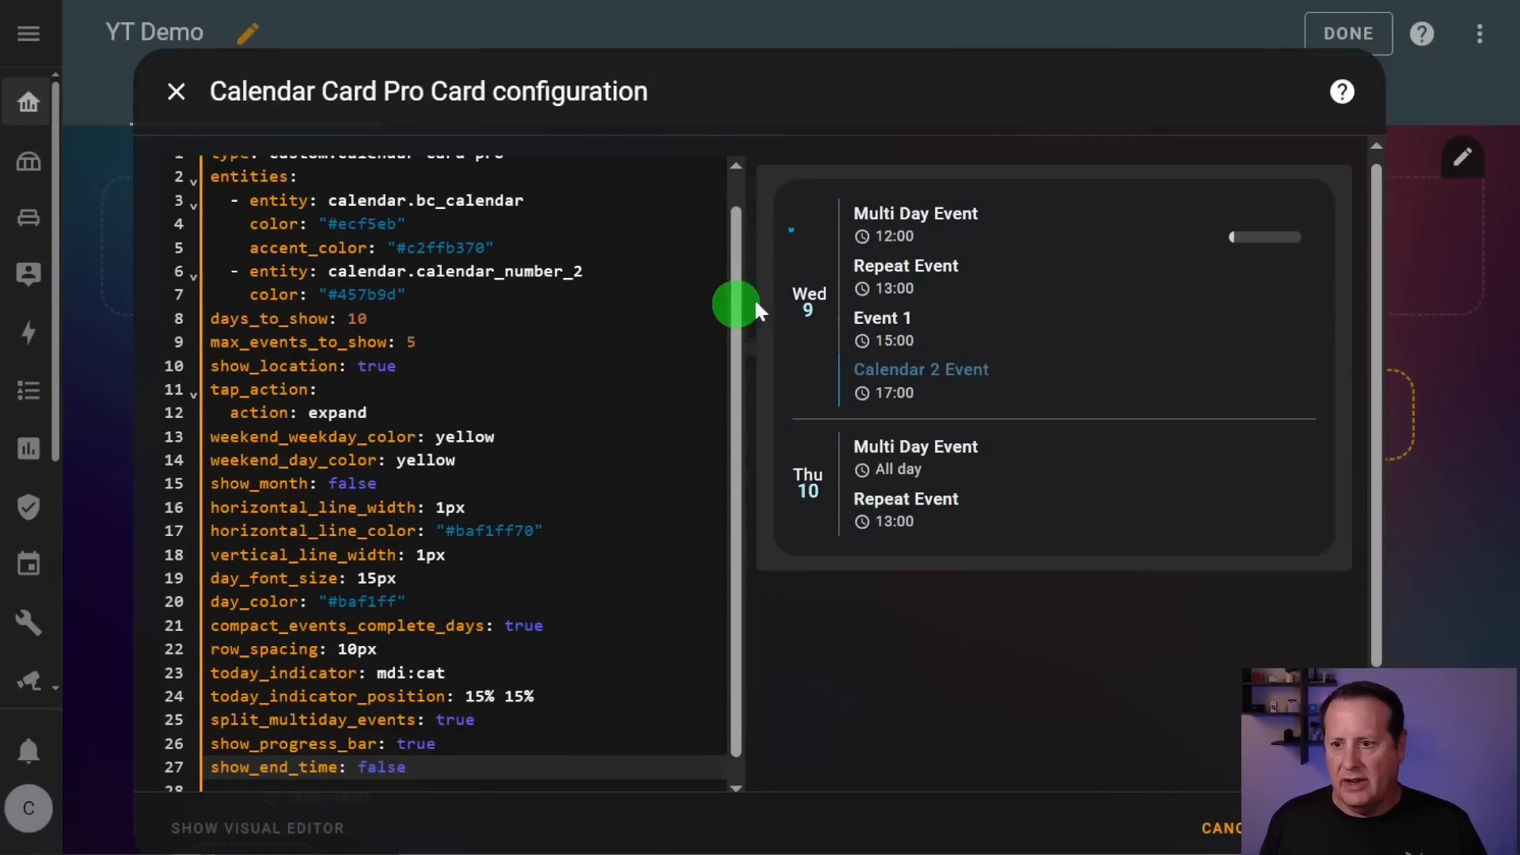
- Delete the show_end_time setting from the end of the card's YAML
{"action": "key", "text": "BackSpace"}
{"action": "key", "text": "BackSpace"}
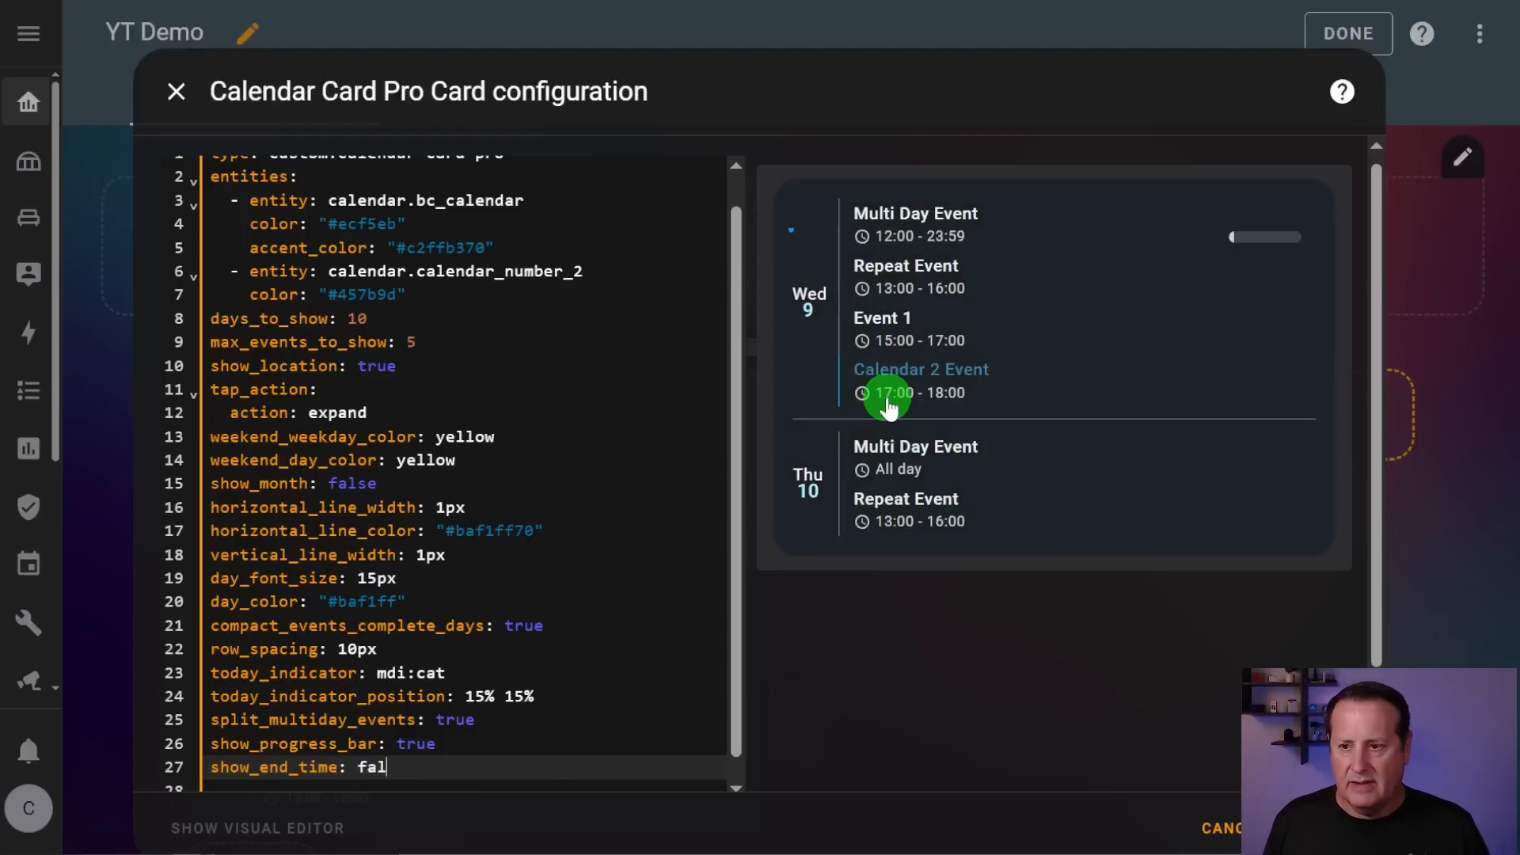
{"action": "key", "text": "BackSpace"}
{"action": "key", "text": "BackSpace"}
{"action": "key", "text": "BackSpace"}
{"action": "key", "text": "BackSpace"}
{"action": "key", "text": "BackSpace"}
{"action": "key", "text": "BackSpace"}
{"action": "key", "text": "BackSpace"}
{"action": "key", "text": "BackSpace"}
{"action": "key", "text": "BackSpace"}
{"action": "key", "text": "BackSpace"}
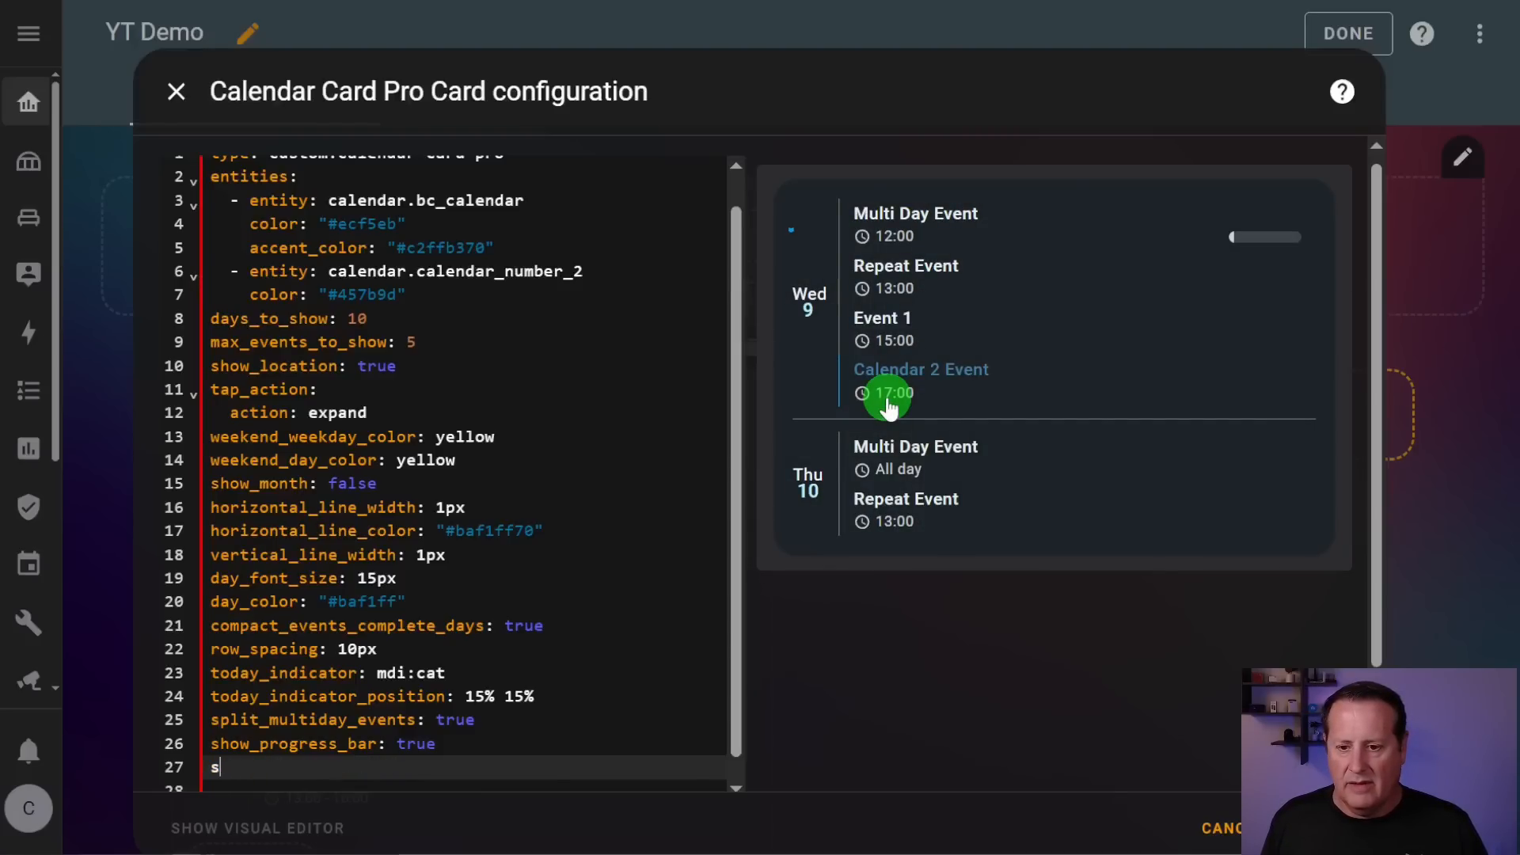
{"action": "key", "text": "BackSpace"}
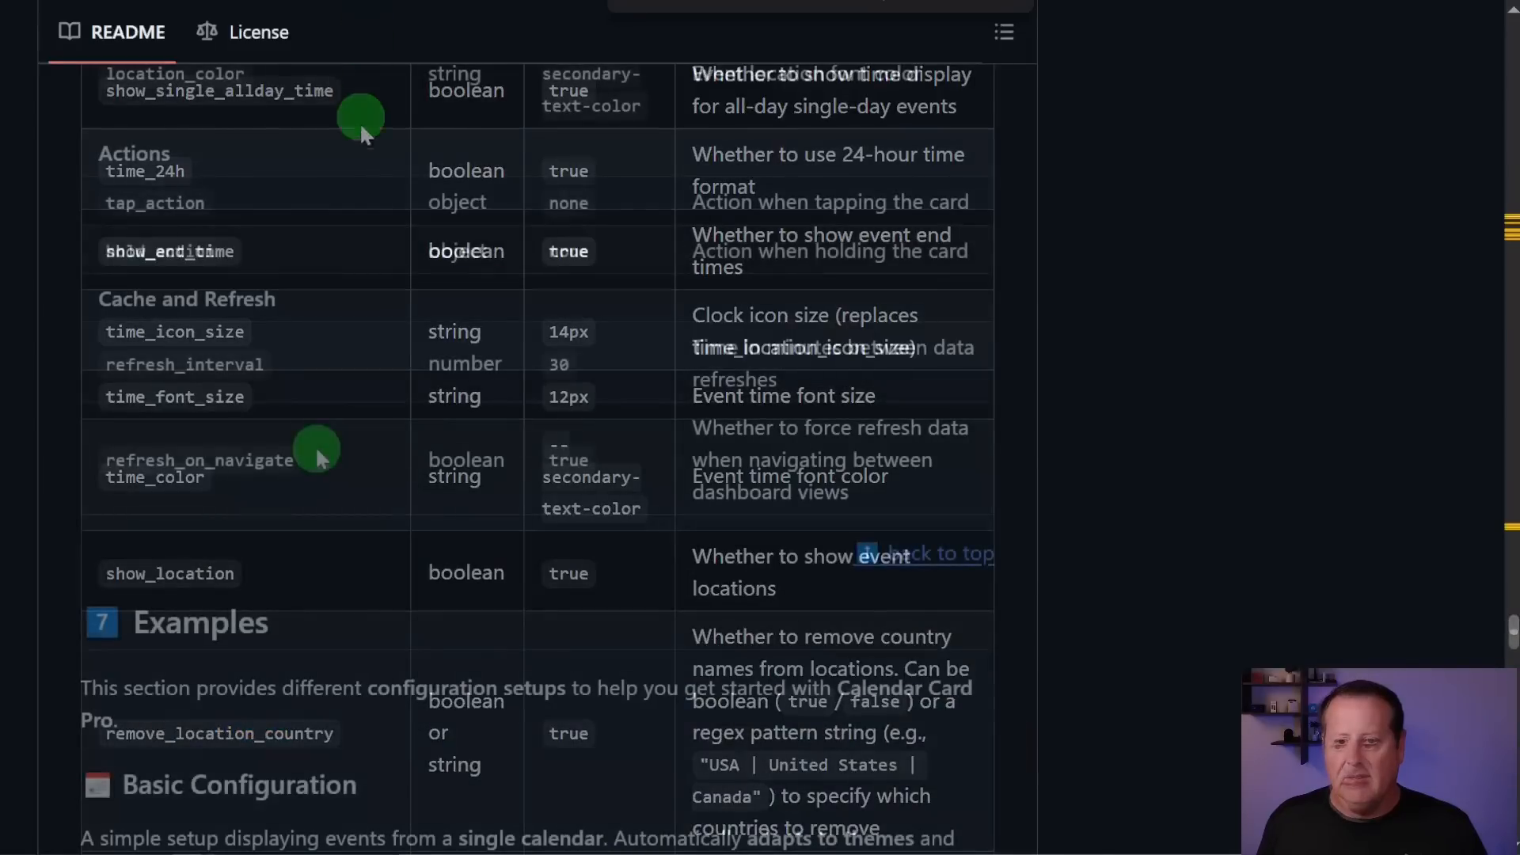
- Review the README's remaining time, location, action and cache refresh options, continuing into the basic configuration example
{"action": "scroll", "coordinate": [316, 412], "scroll_direction": "up", "scroll_amount": 5}
{"action": "scroll", "coordinate": [349, 404], "scroll_direction": "down", "scroll_amount": 3}
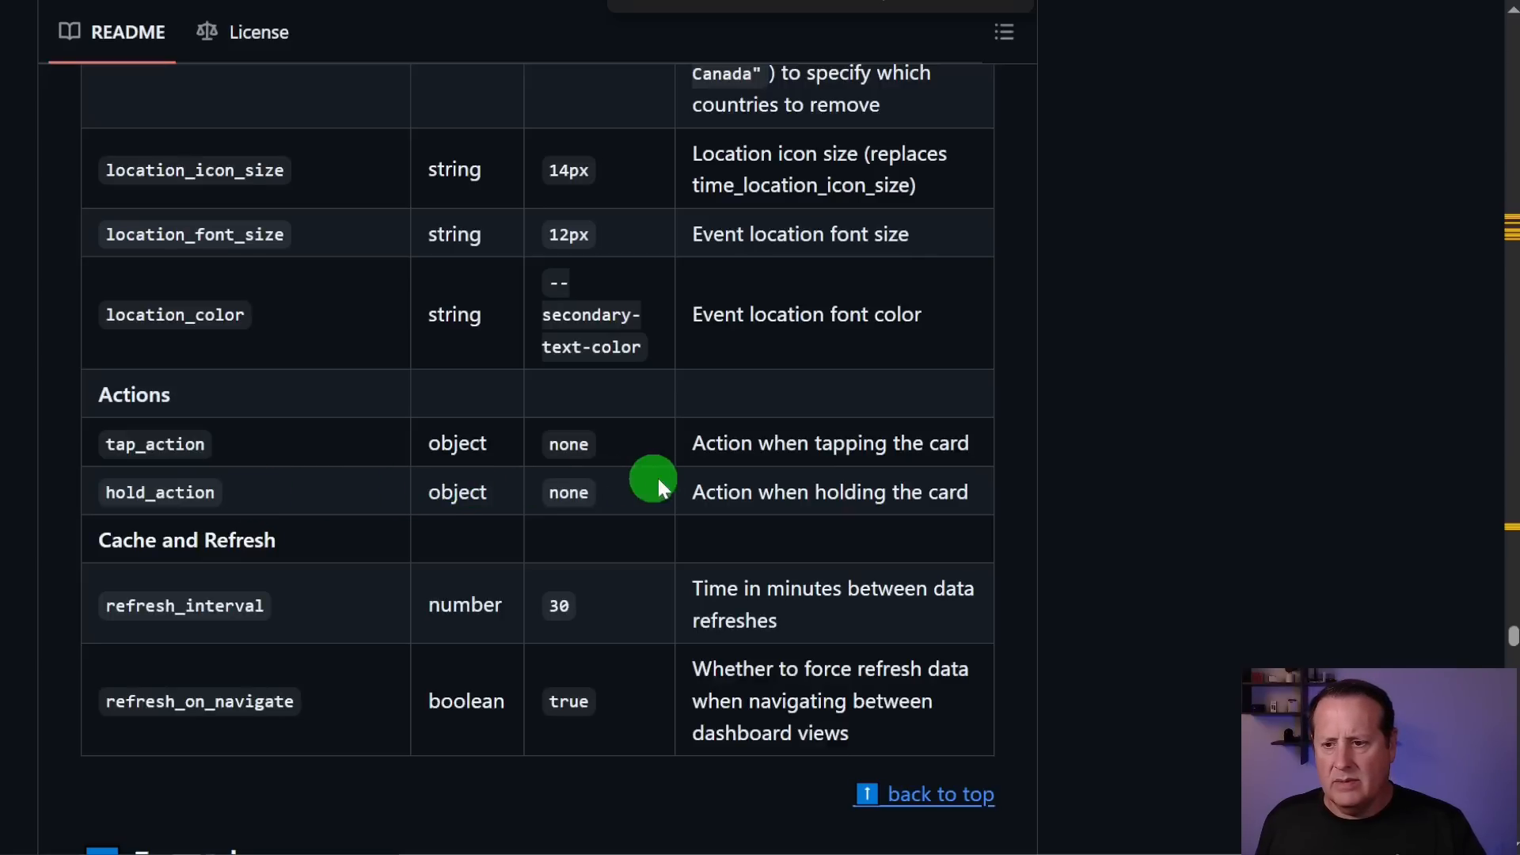
{"action": "scroll", "coordinate": [537, 475], "scroll_direction": "down", "scroll_amount": 5}
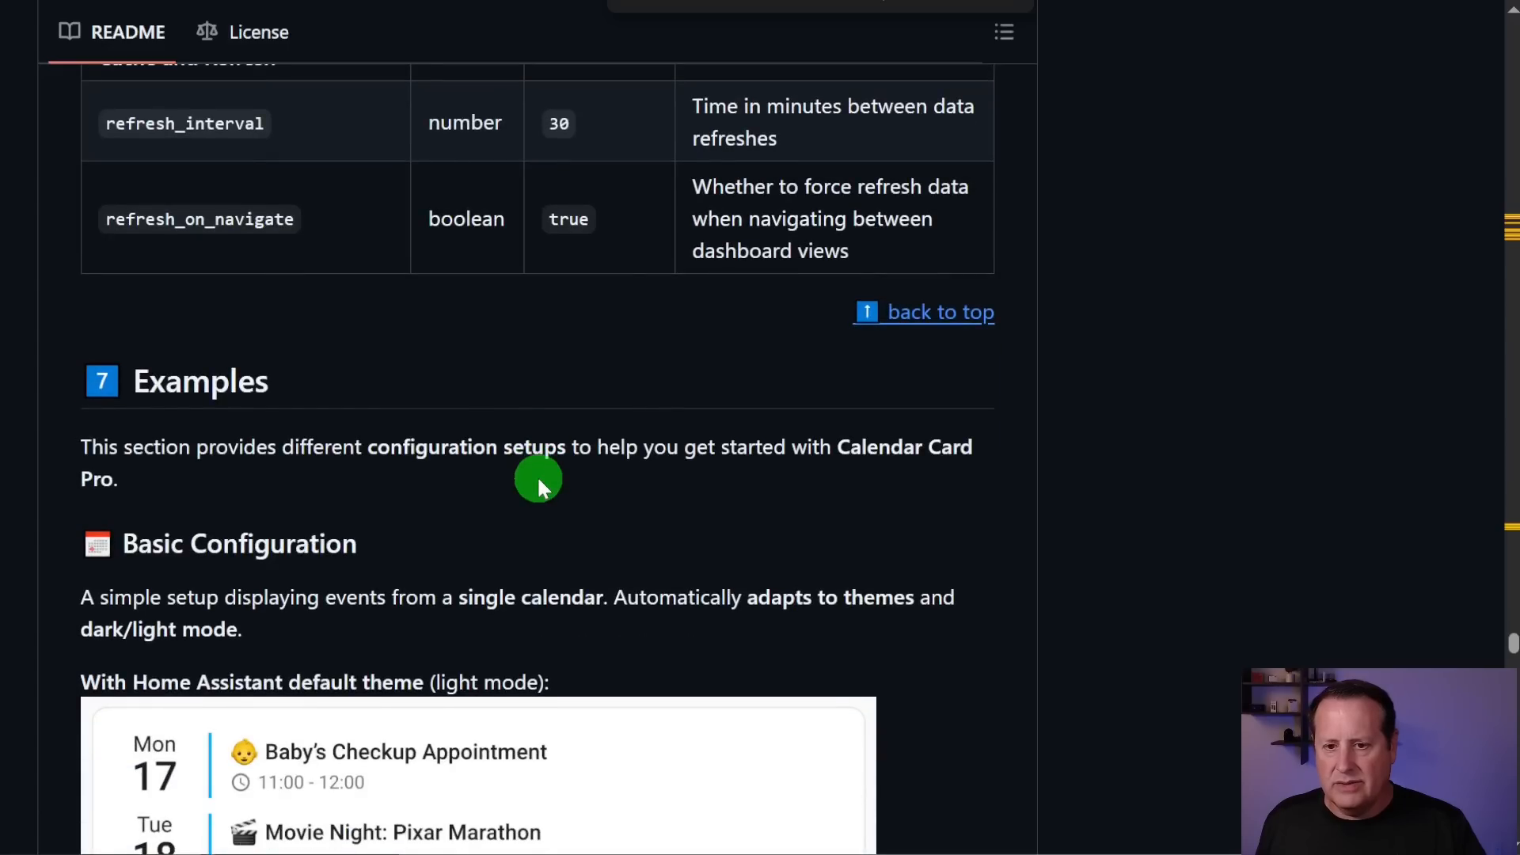
{"action": "scroll", "coordinate": [536, 474], "scroll_direction": "up", "scroll_amount": 5}
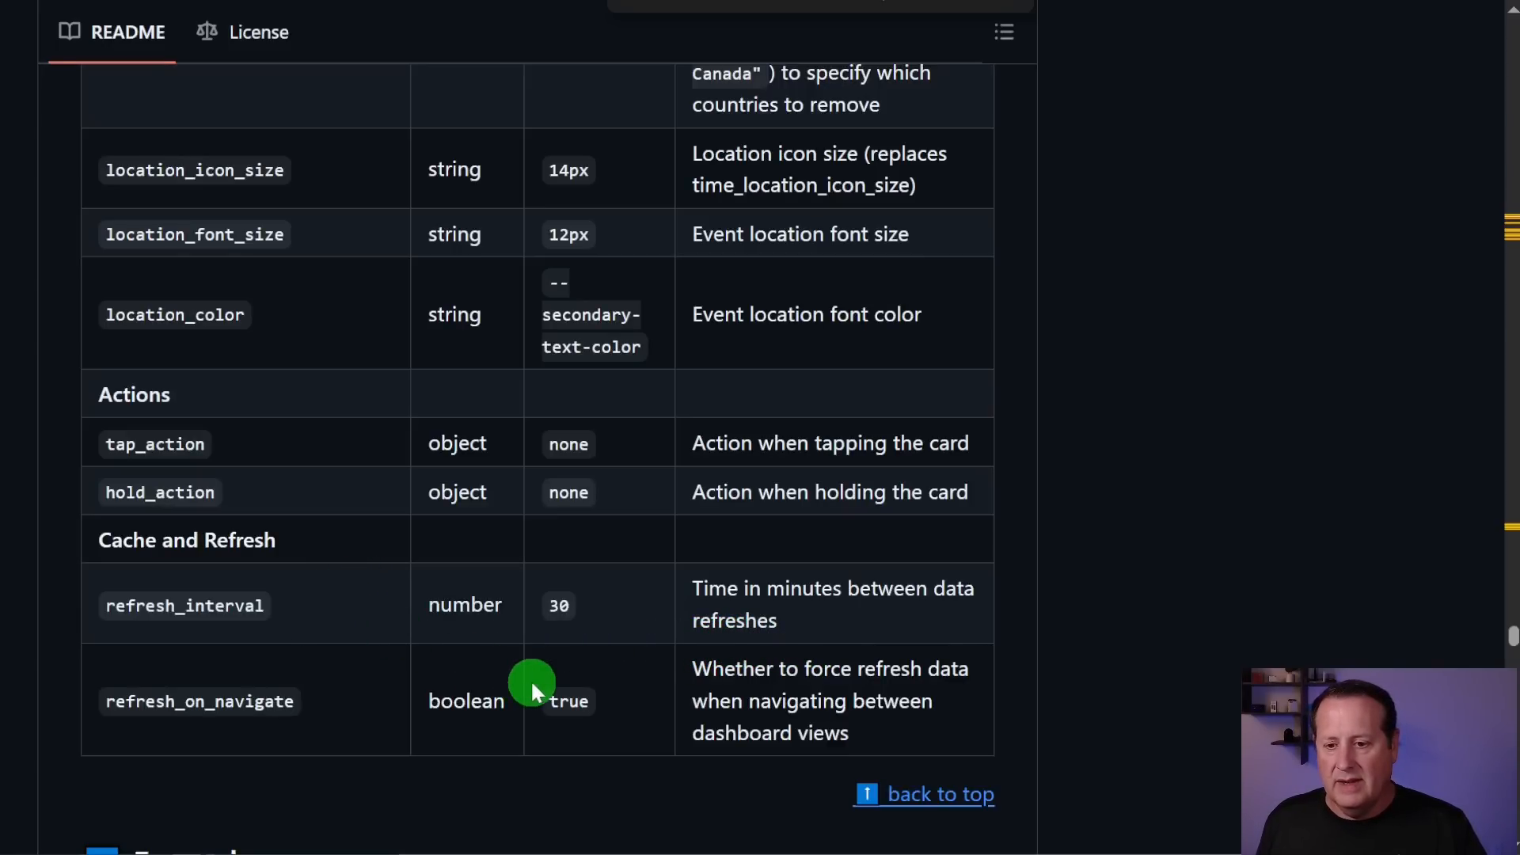
{"action": "scroll", "coordinate": [458, 656], "scroll_direction": "down", "scroll_amount": 6}
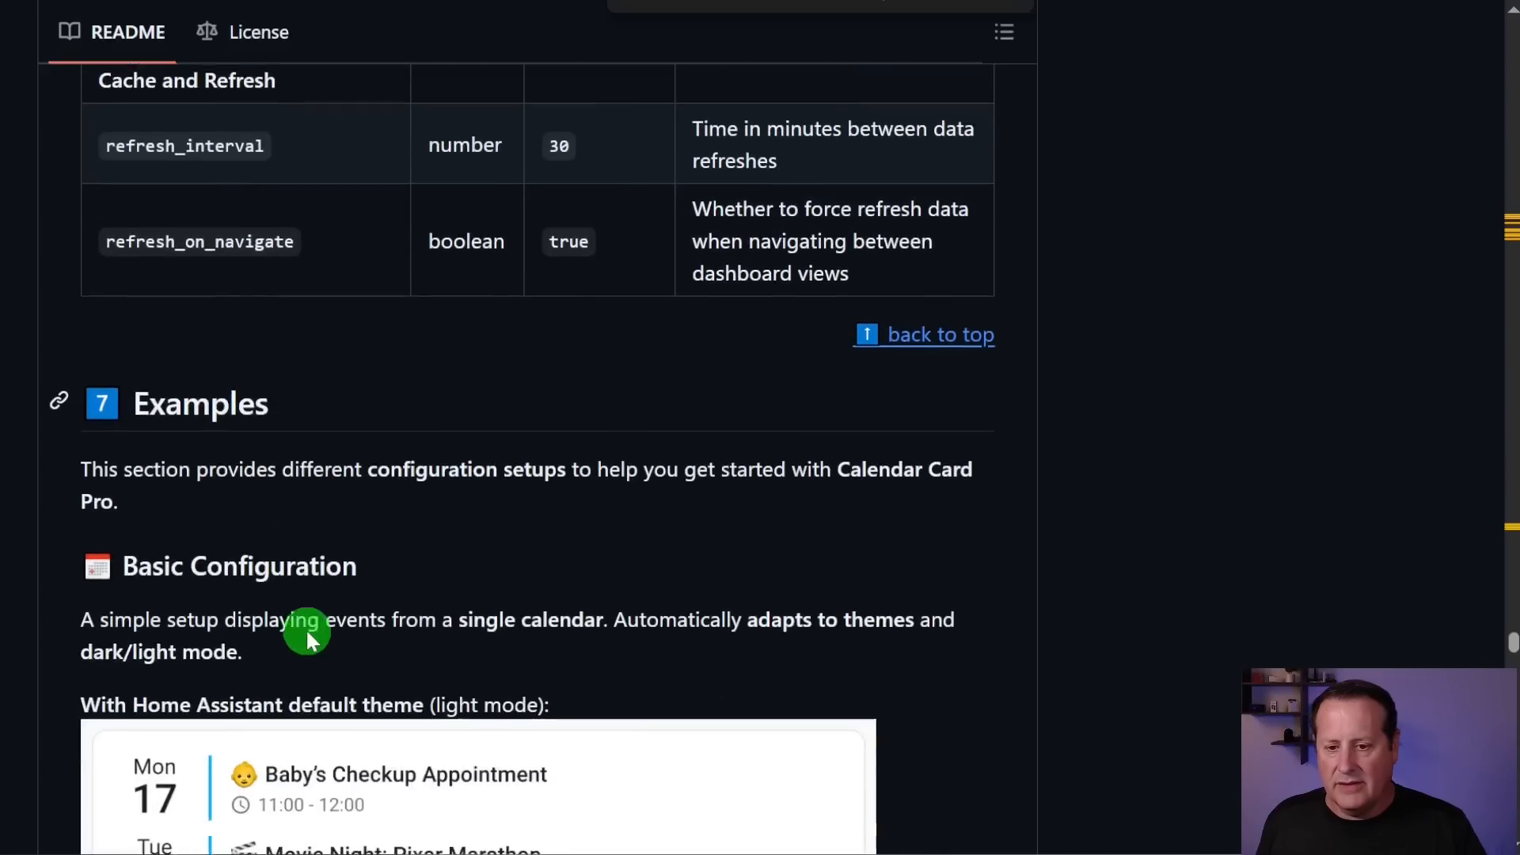
{"action": "scroll", "coordinate": [68, 630], "scroll_direction": "down", "scroll_amount": 9}
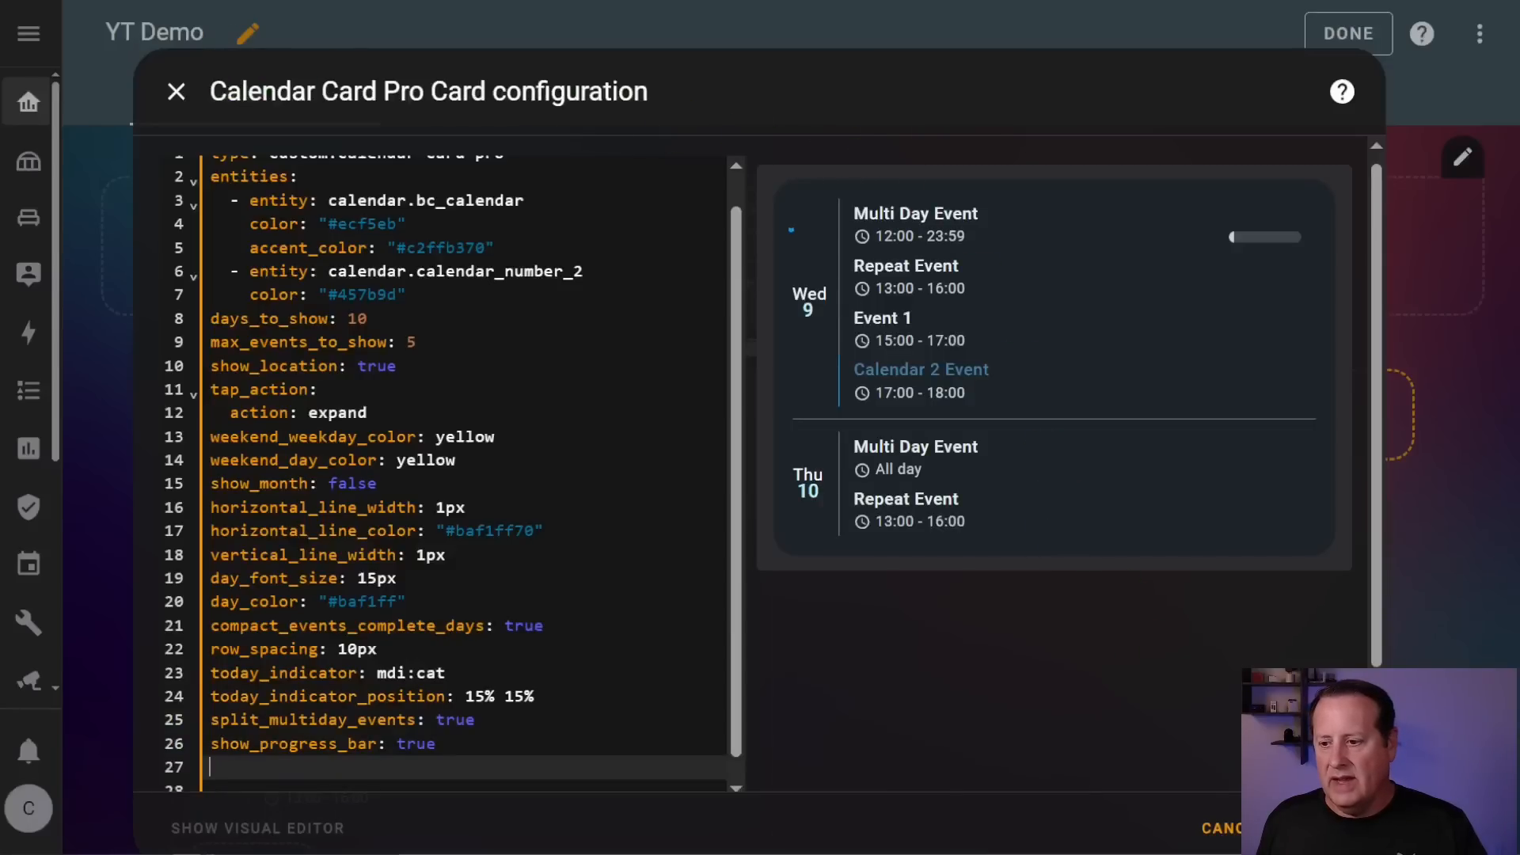
- Save the calendar card configuration and exit the YT Demo dashboard's edit mode
{"action": "left_click", "coordinate": [1330, 827]}
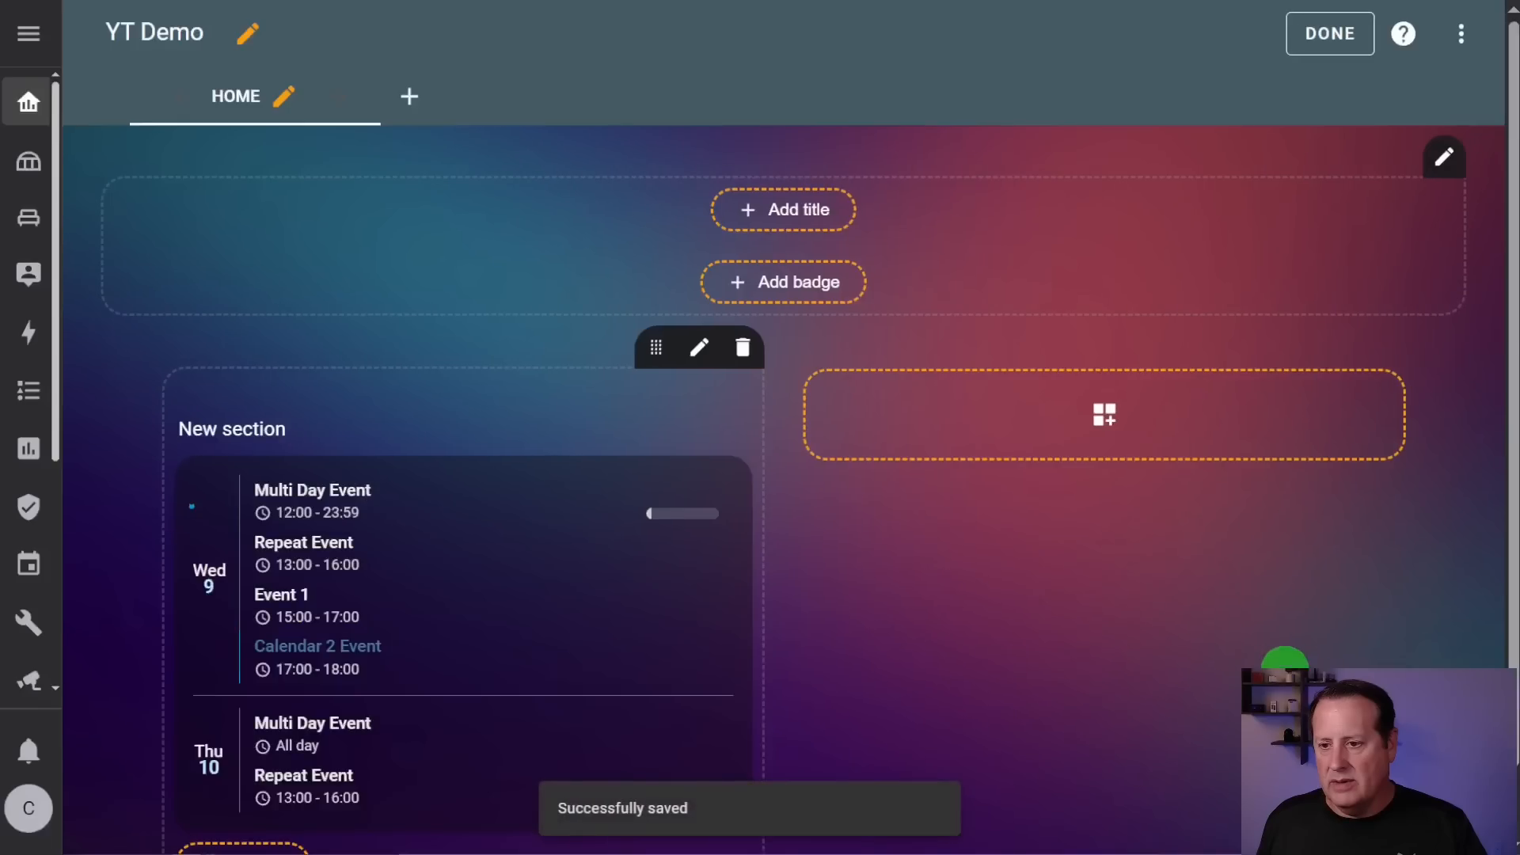
{"action": "left_click", "coordinate": [1338, 34]}
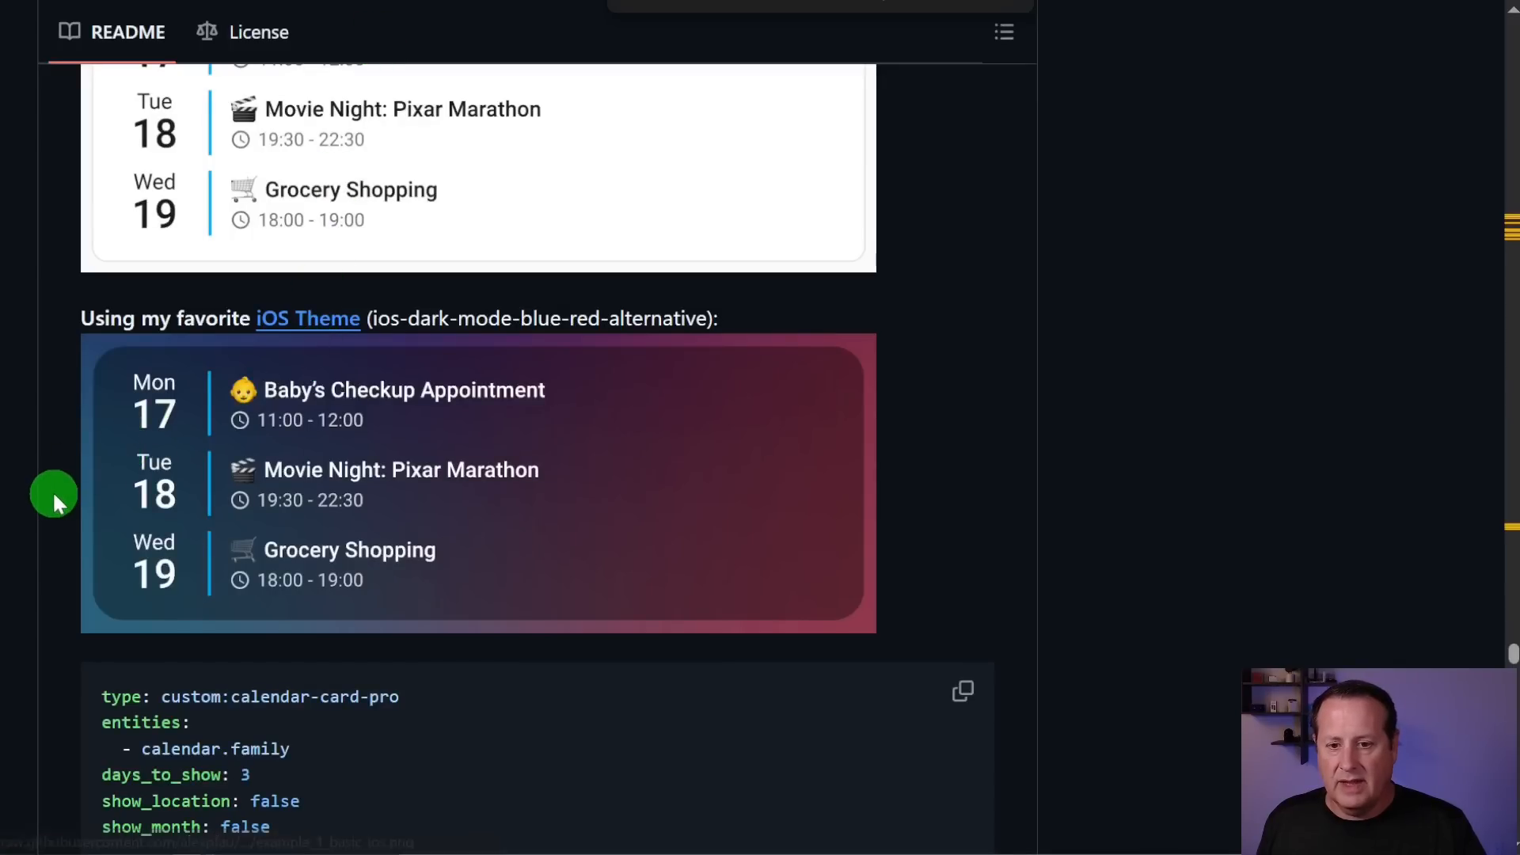
- Browse the README's example setups, from the basic and multiple-calendar compact examples through the full configuration and its YAML
{"action": "scroll", "coordinate": [54, 495], "scroll_direction": "down", "scroll_amount": 3}
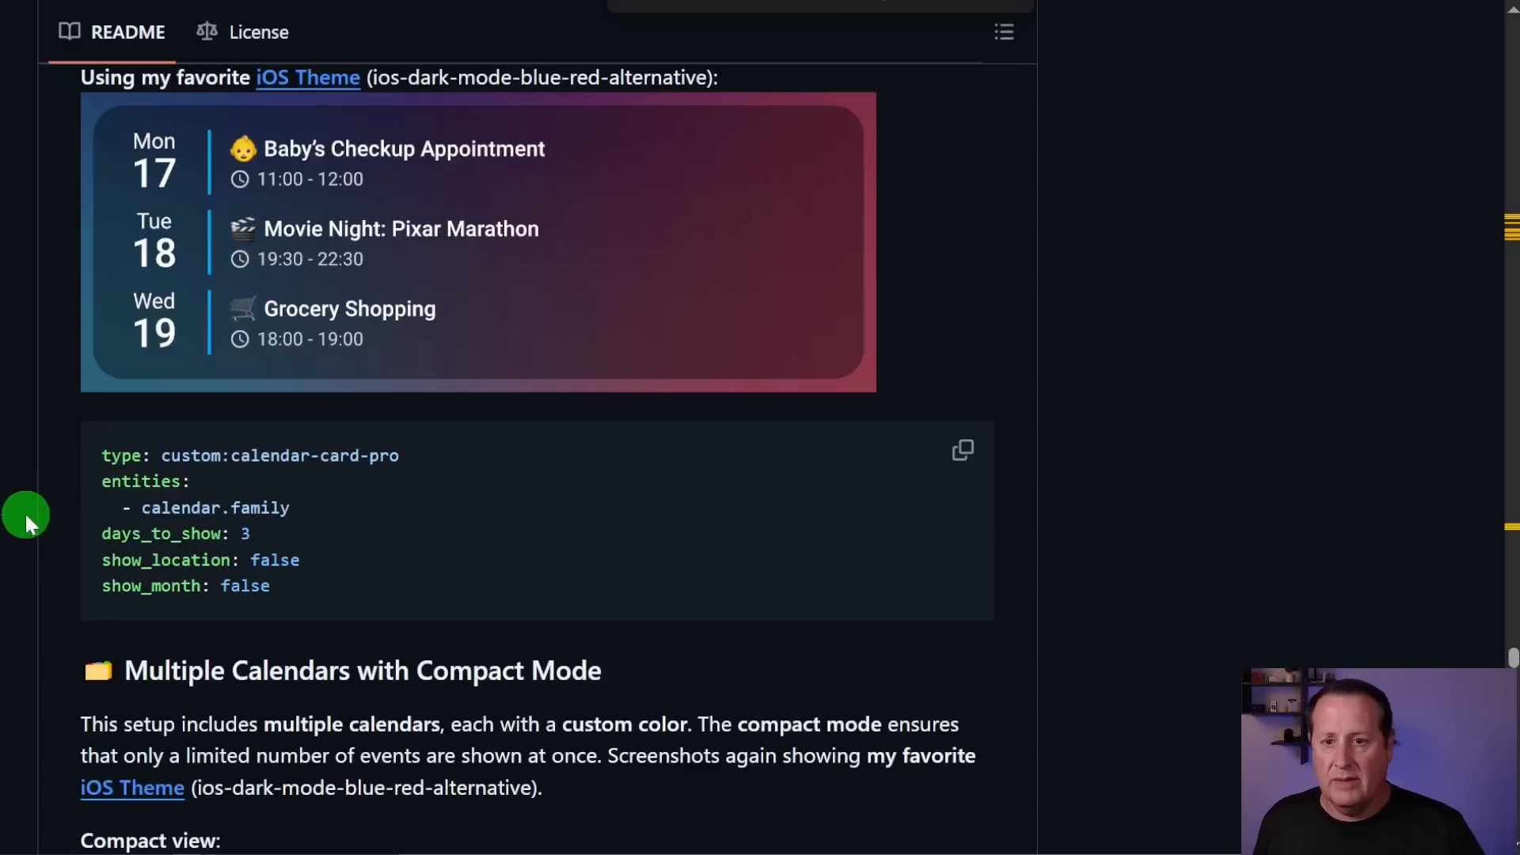
{"action": "scroll", "coordinate": [26, 511], "scroll_direction": "down", "scroll_amount": 6}
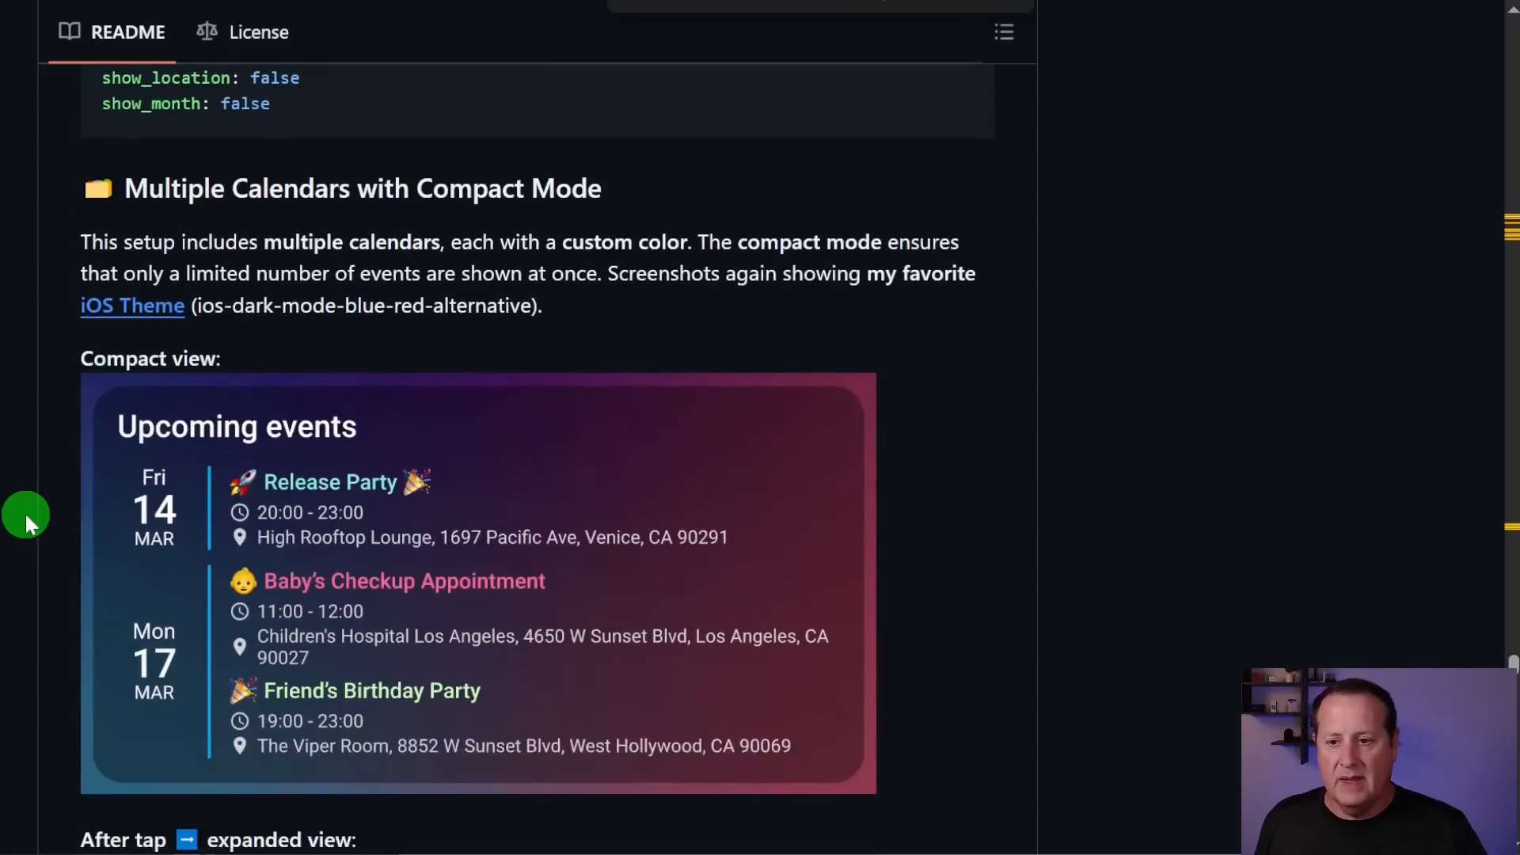
{"action": "scroll", "coordinate": [107, 495], "scroll_direction": "down", "scroll_amount": 20}
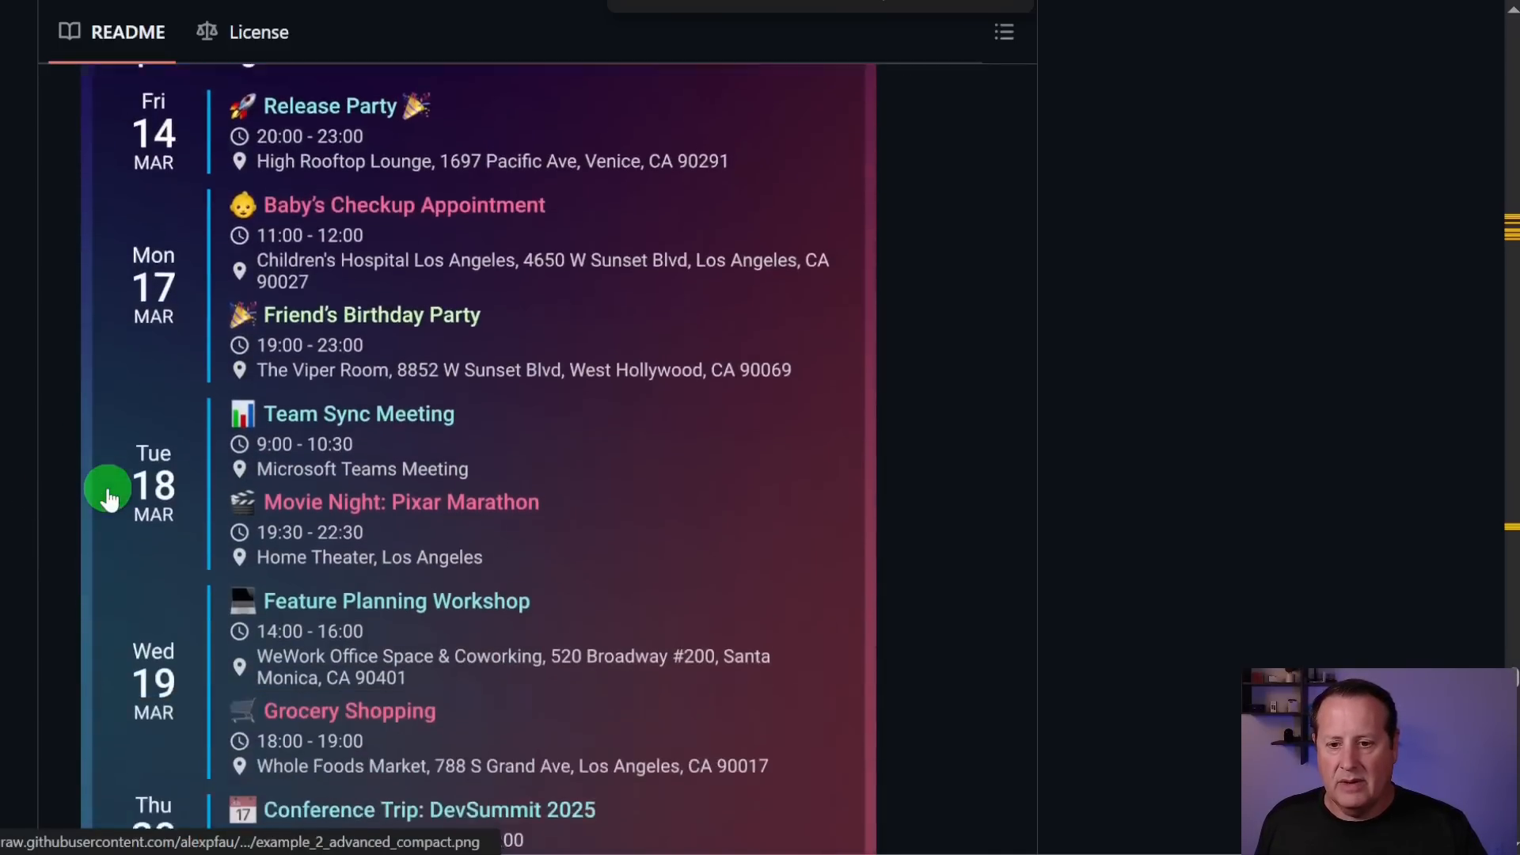
{"action": "scroll", "coordinate": [108, 497], "scroll_direction": "down", "scroll_amount": 20}
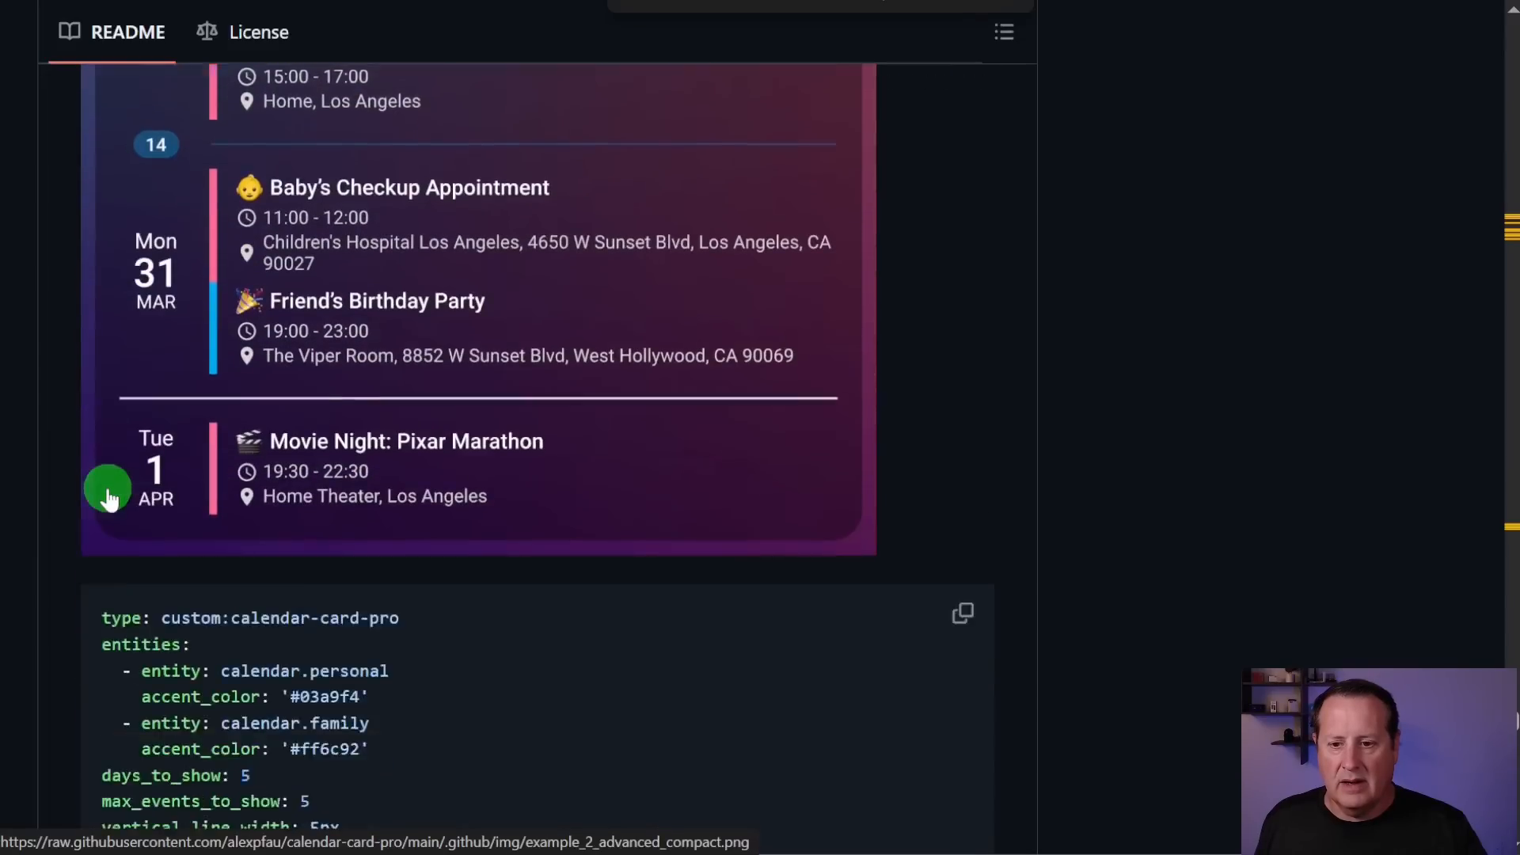
{"action": "scroll", "coordinate": [108, 497], "scroll_direction": "down", "scroll_amount": 17}
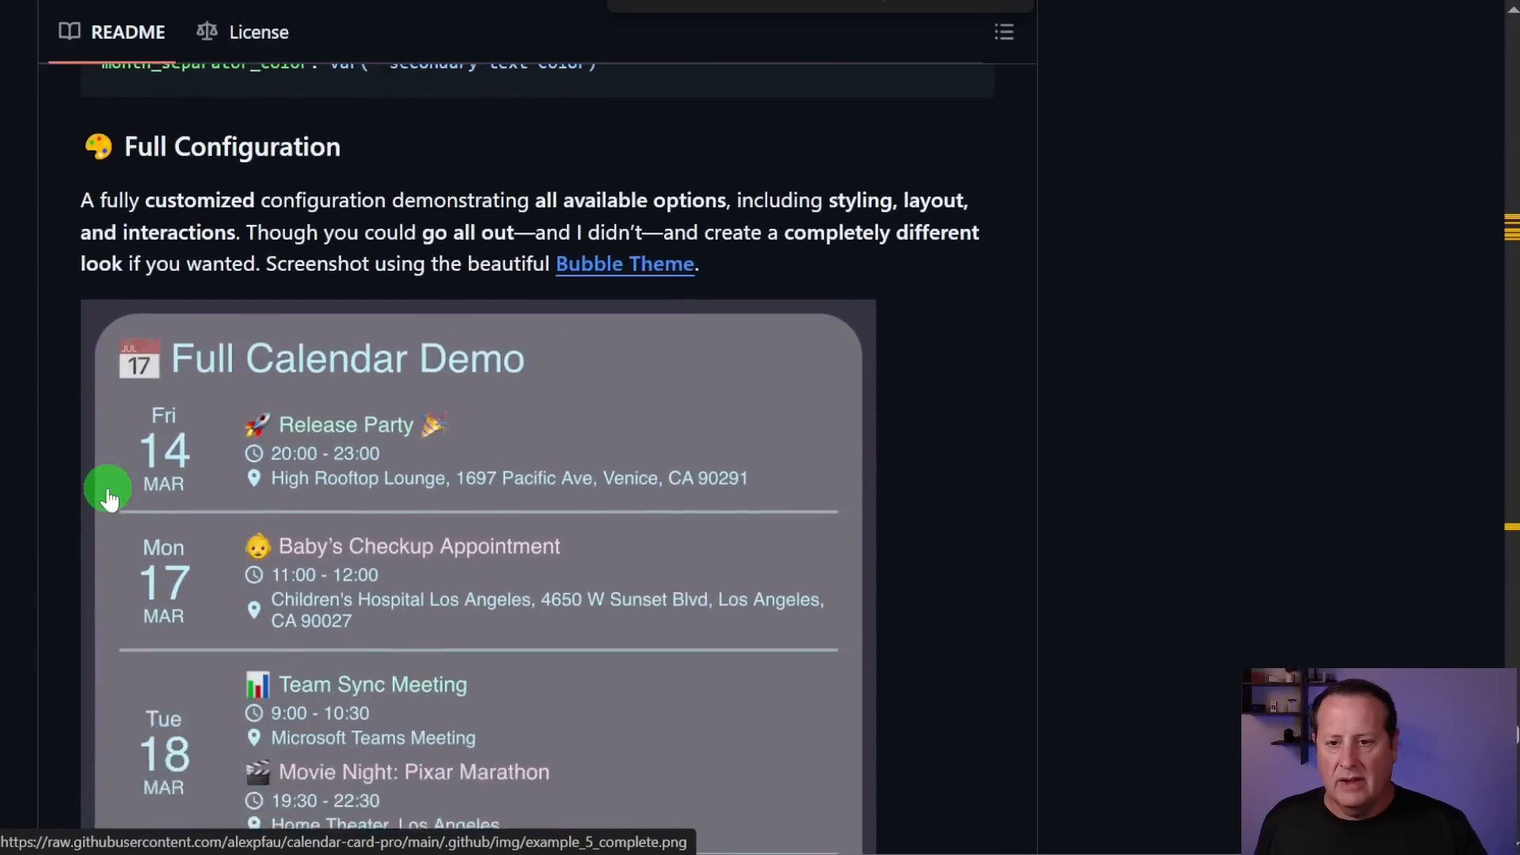
{"action": "scroll", "coordinate": [108, 498], "scroll_direction": "down", "scroll_amount": 18}
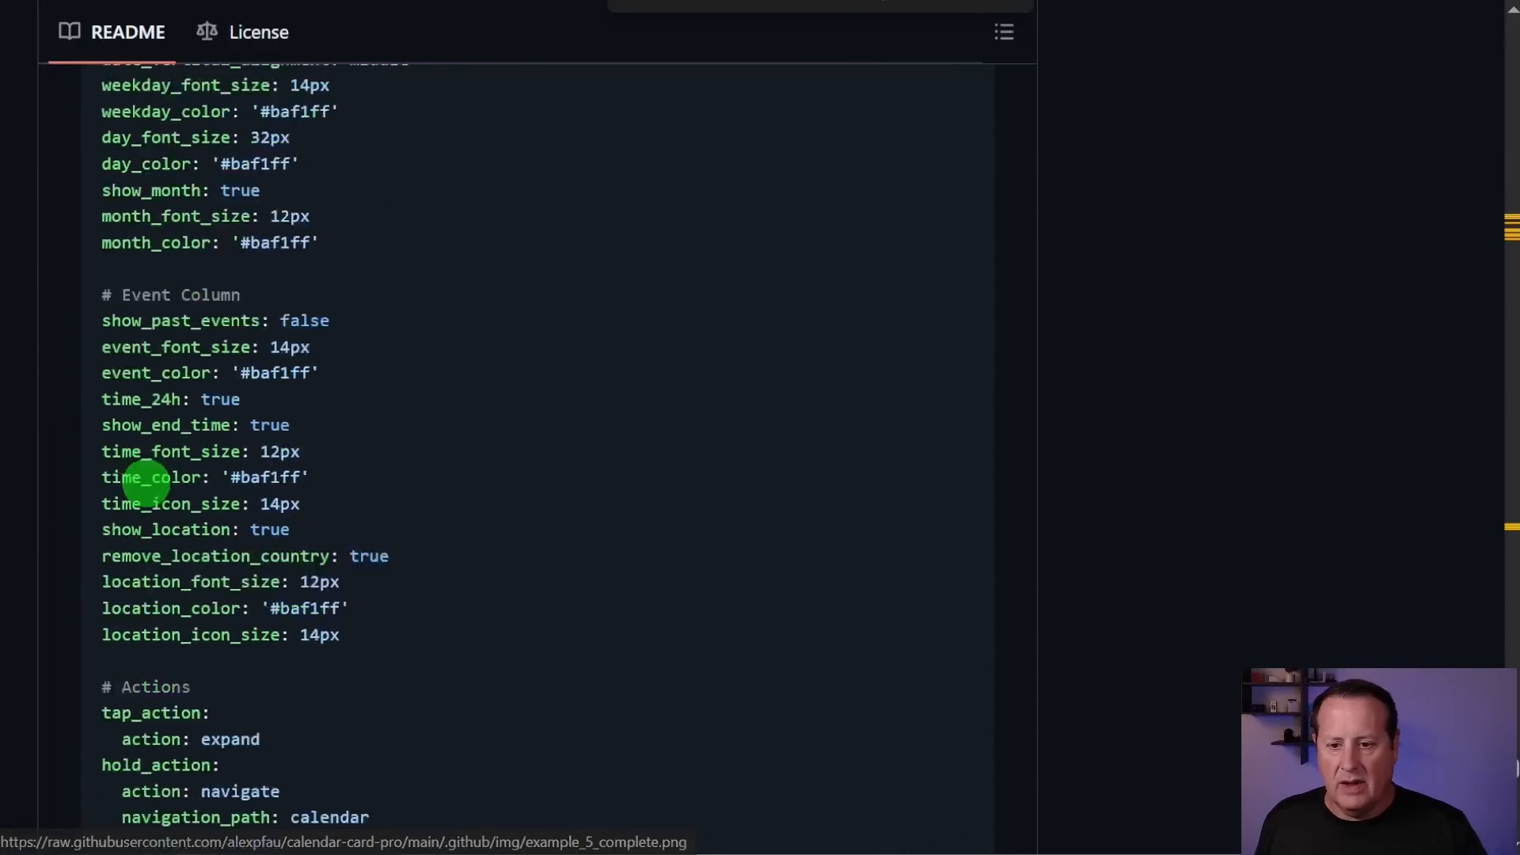
{"action": "scroll", "coordinate": [146, 485], "scroll_direction": "up", "scroll_amount": 10}
{"action": "scroll", "coordinate": [146, 485], "scroll_direction": "up", "scroll_amount": 15}
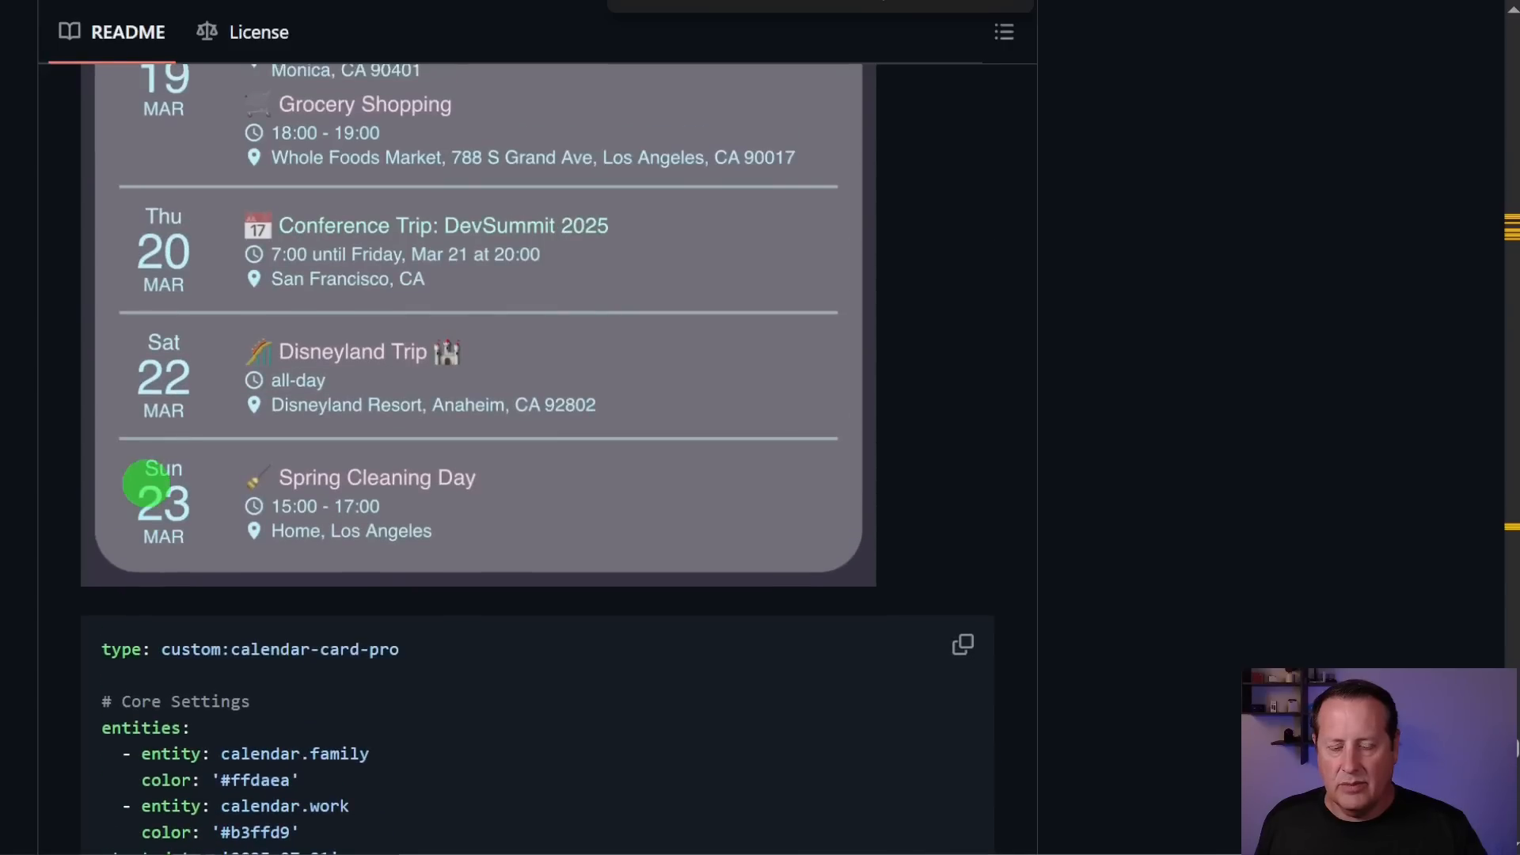